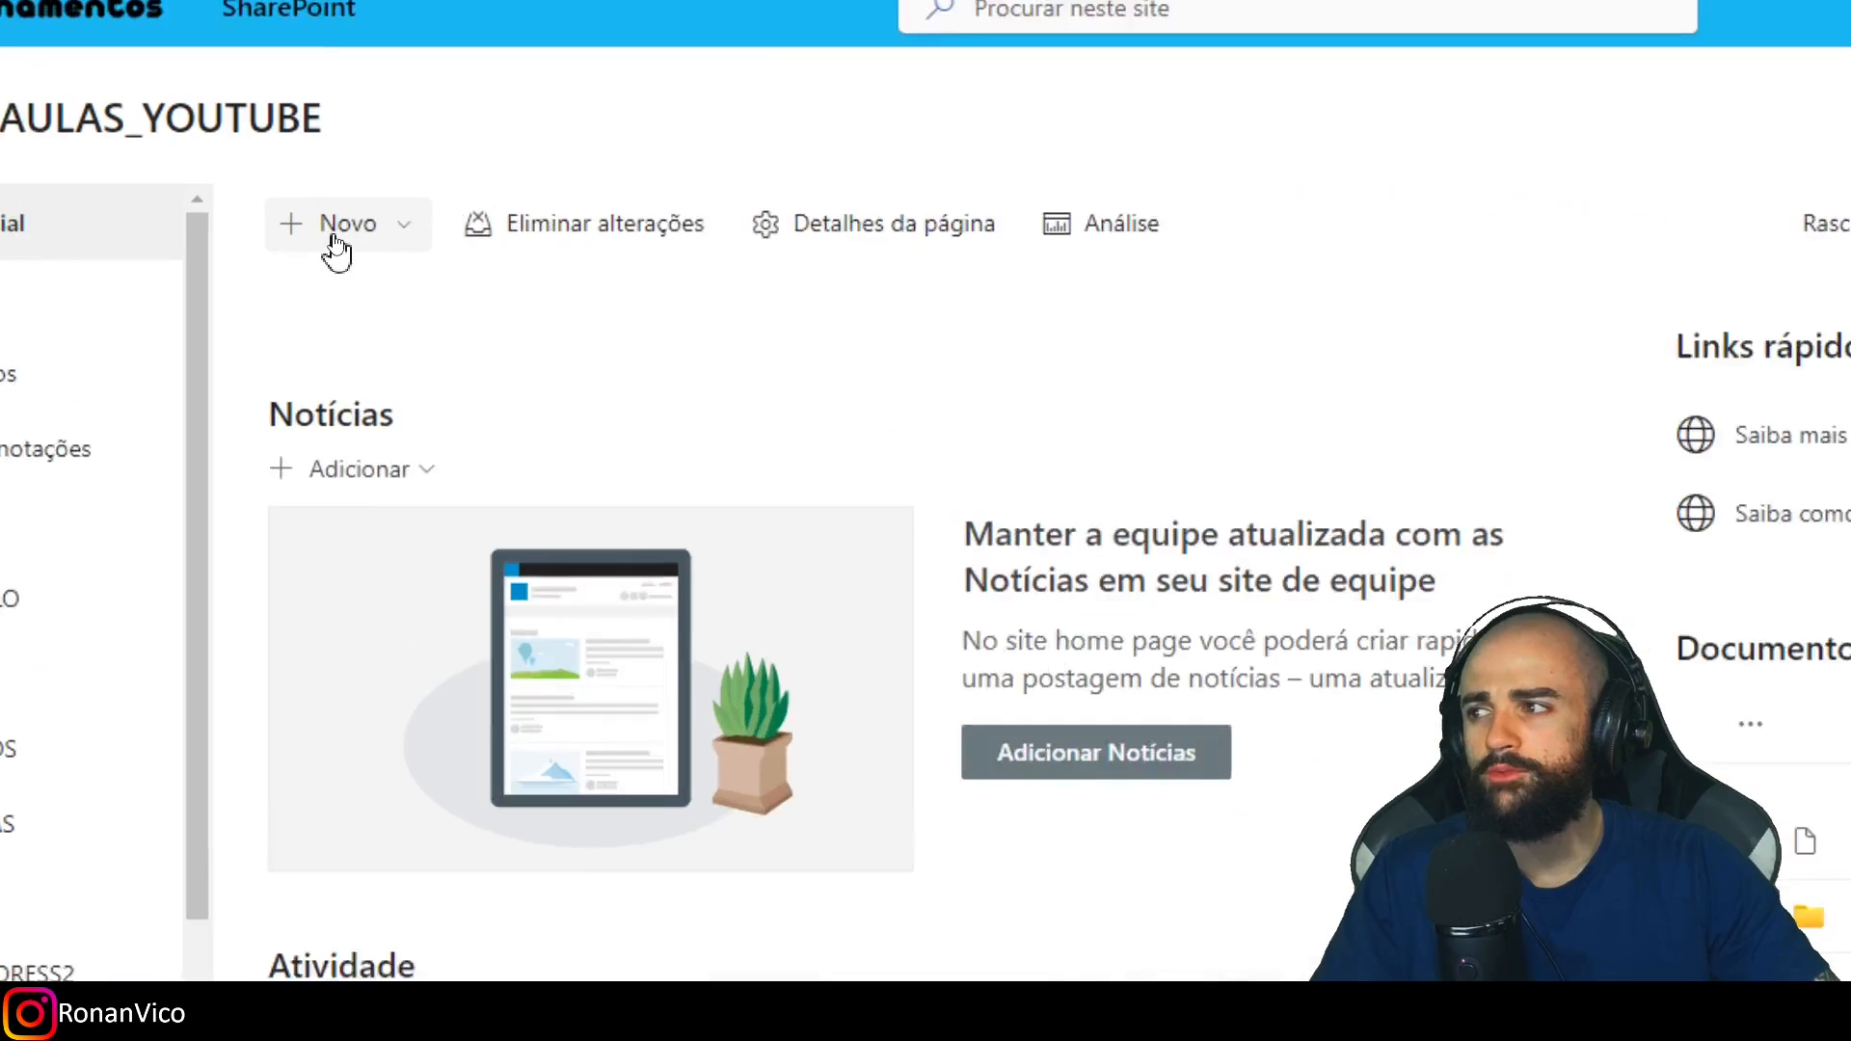
Create a blank list named TB_PARAMETRO and keep it shown in the site navigation.
{"action": "left_click", "coordinate": [349, 232]}
{"action": "left_click", "coordinate": [369, 278]}
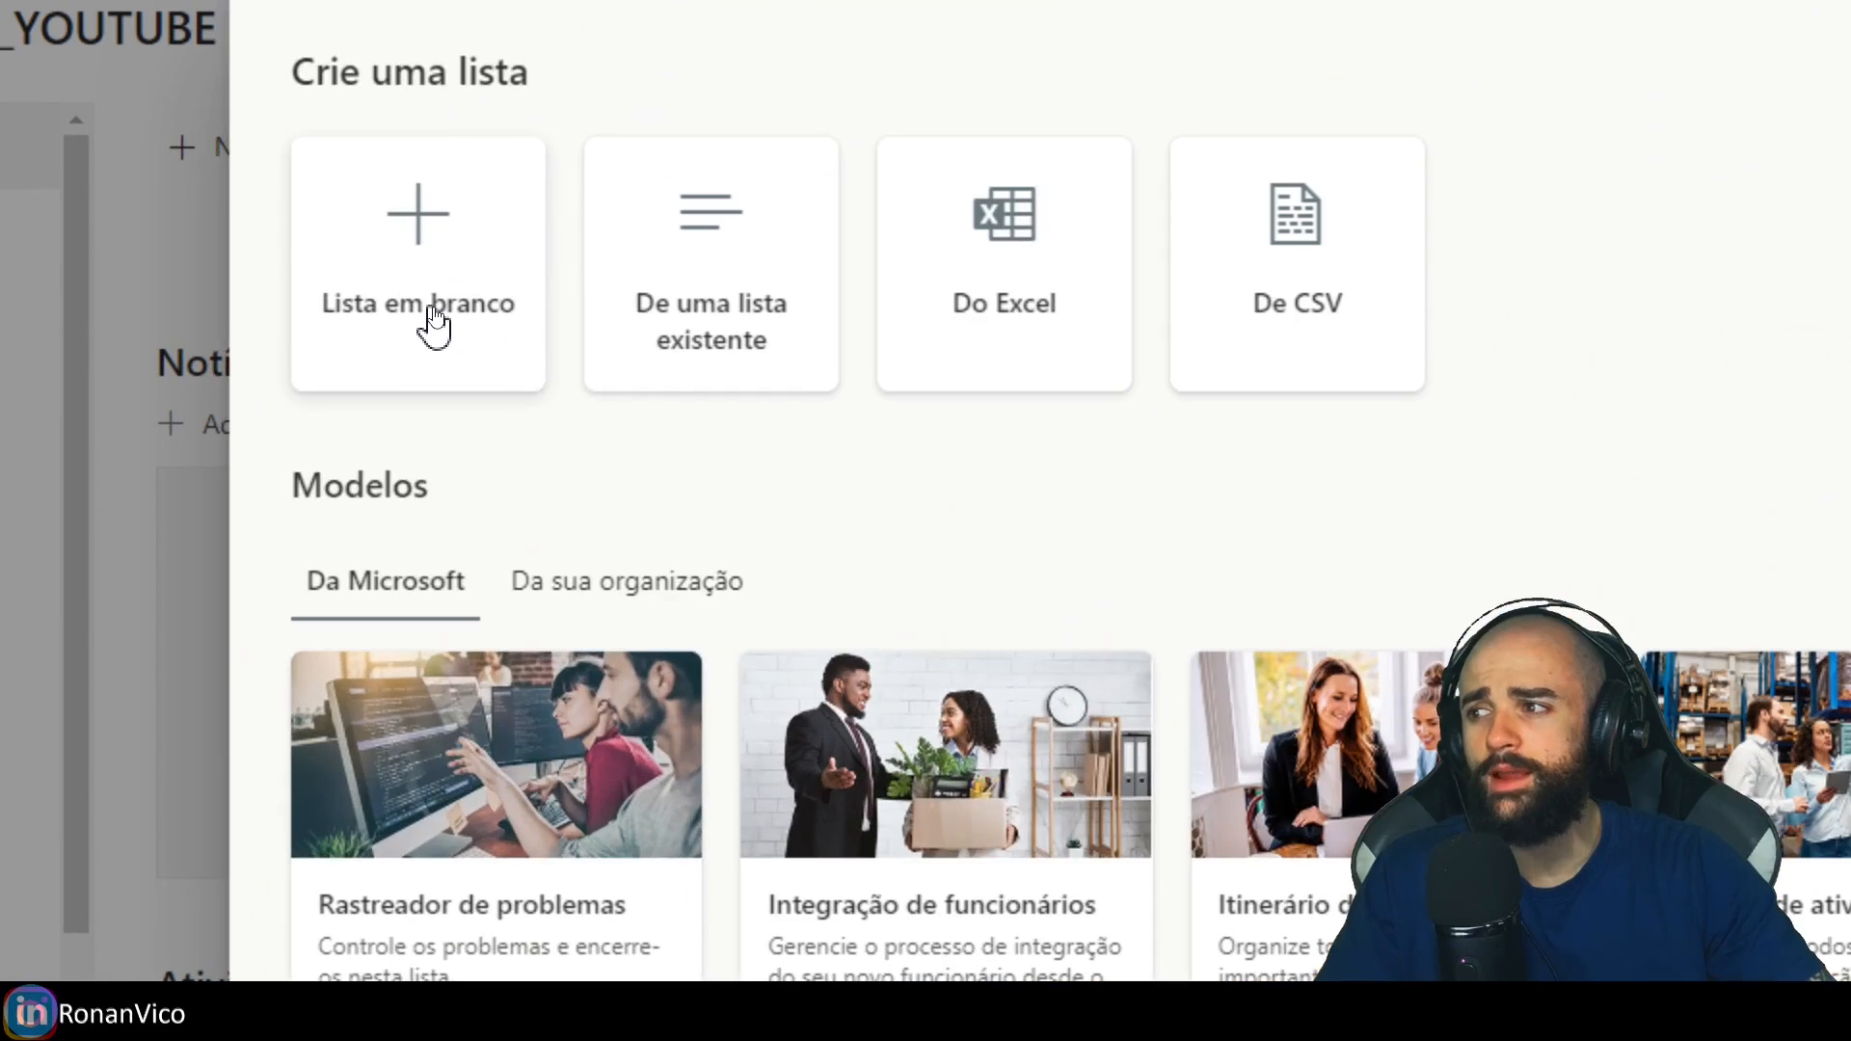
{"action": "left_click", "coordinate": [457, 333]}
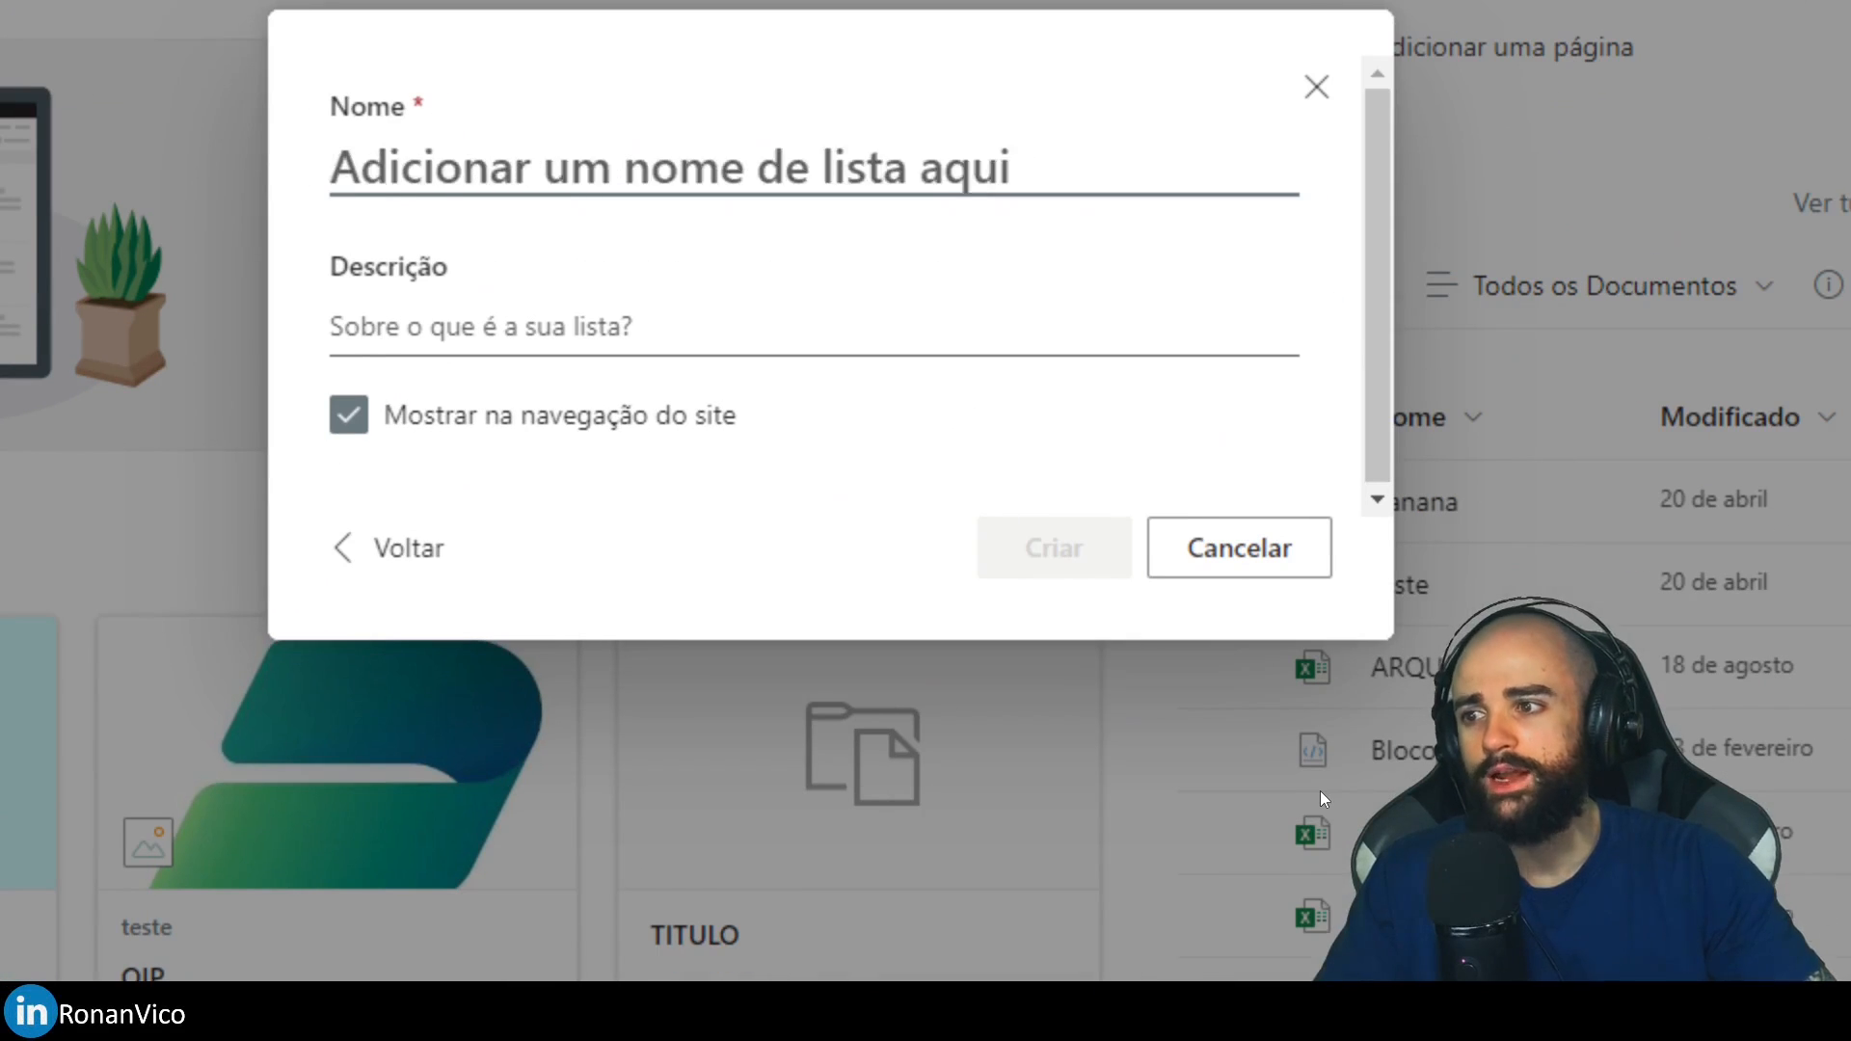
{"action": "type", "text": "TB_PARAMETRO"}
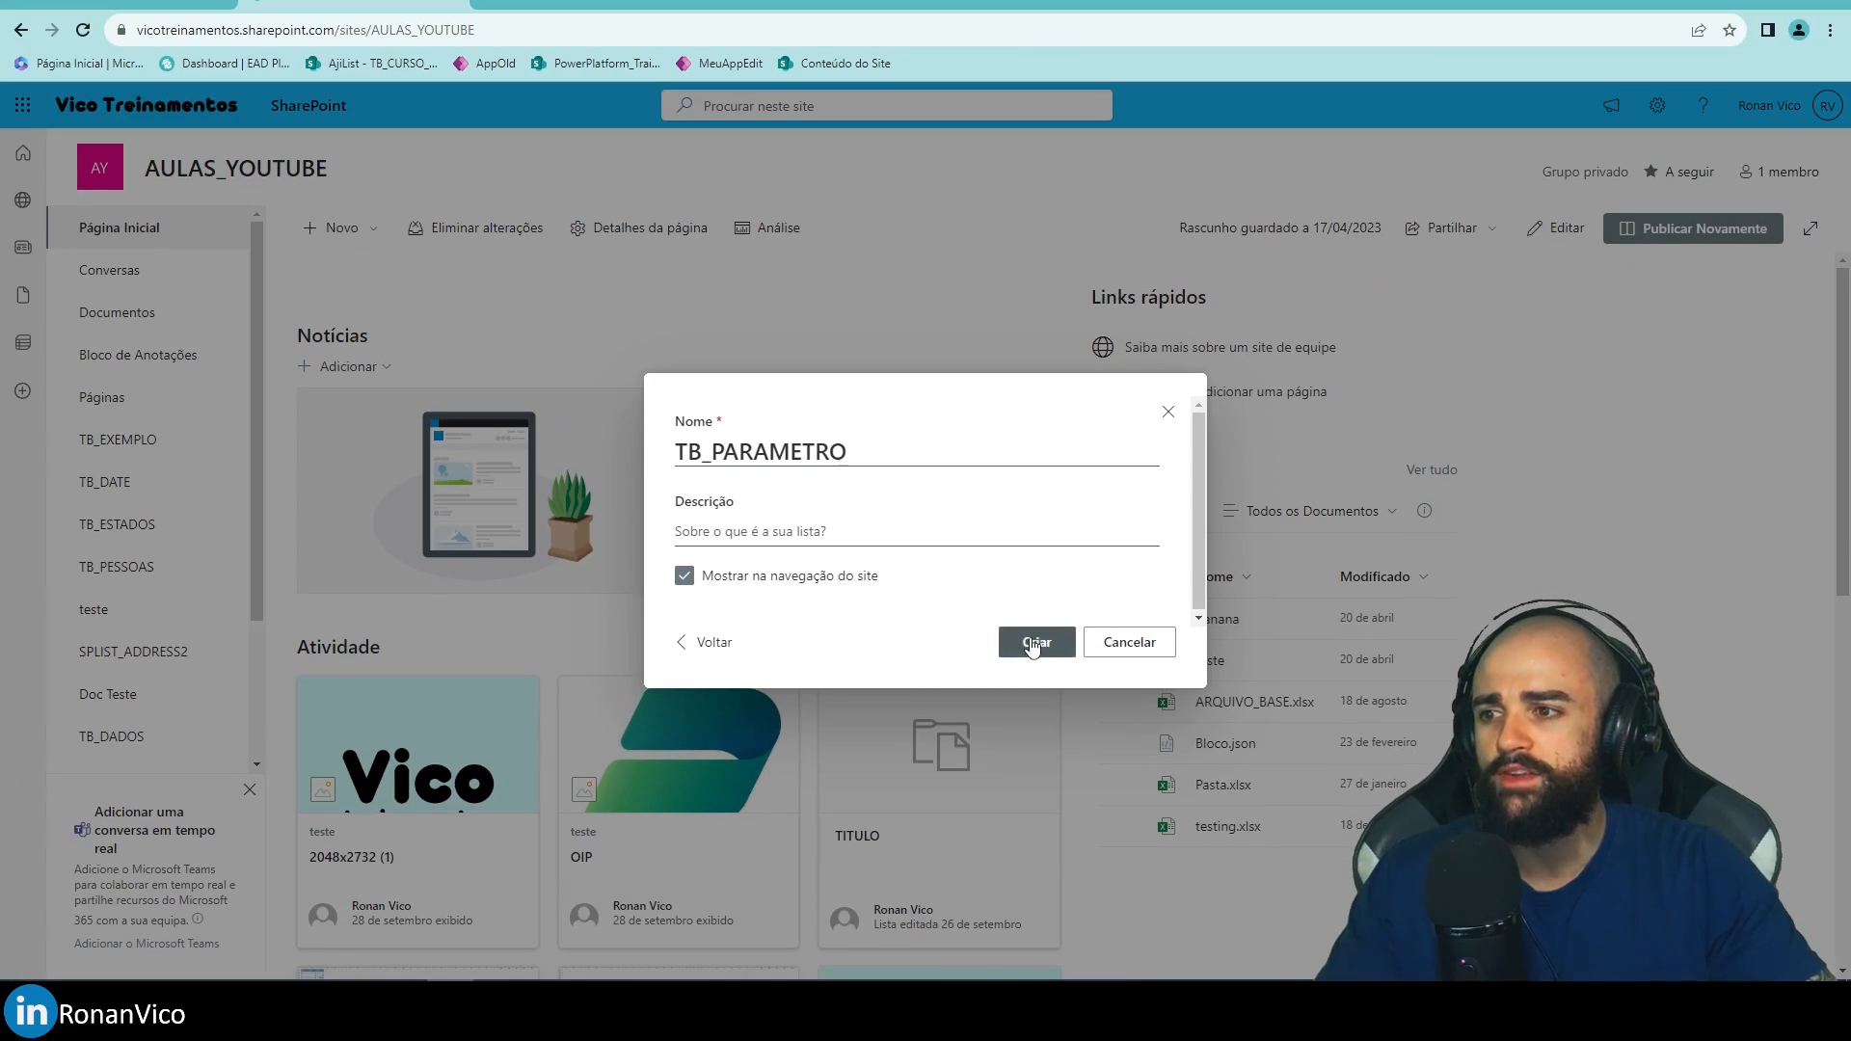
{"action": "left_click", "coordinate": [1033, 643]}
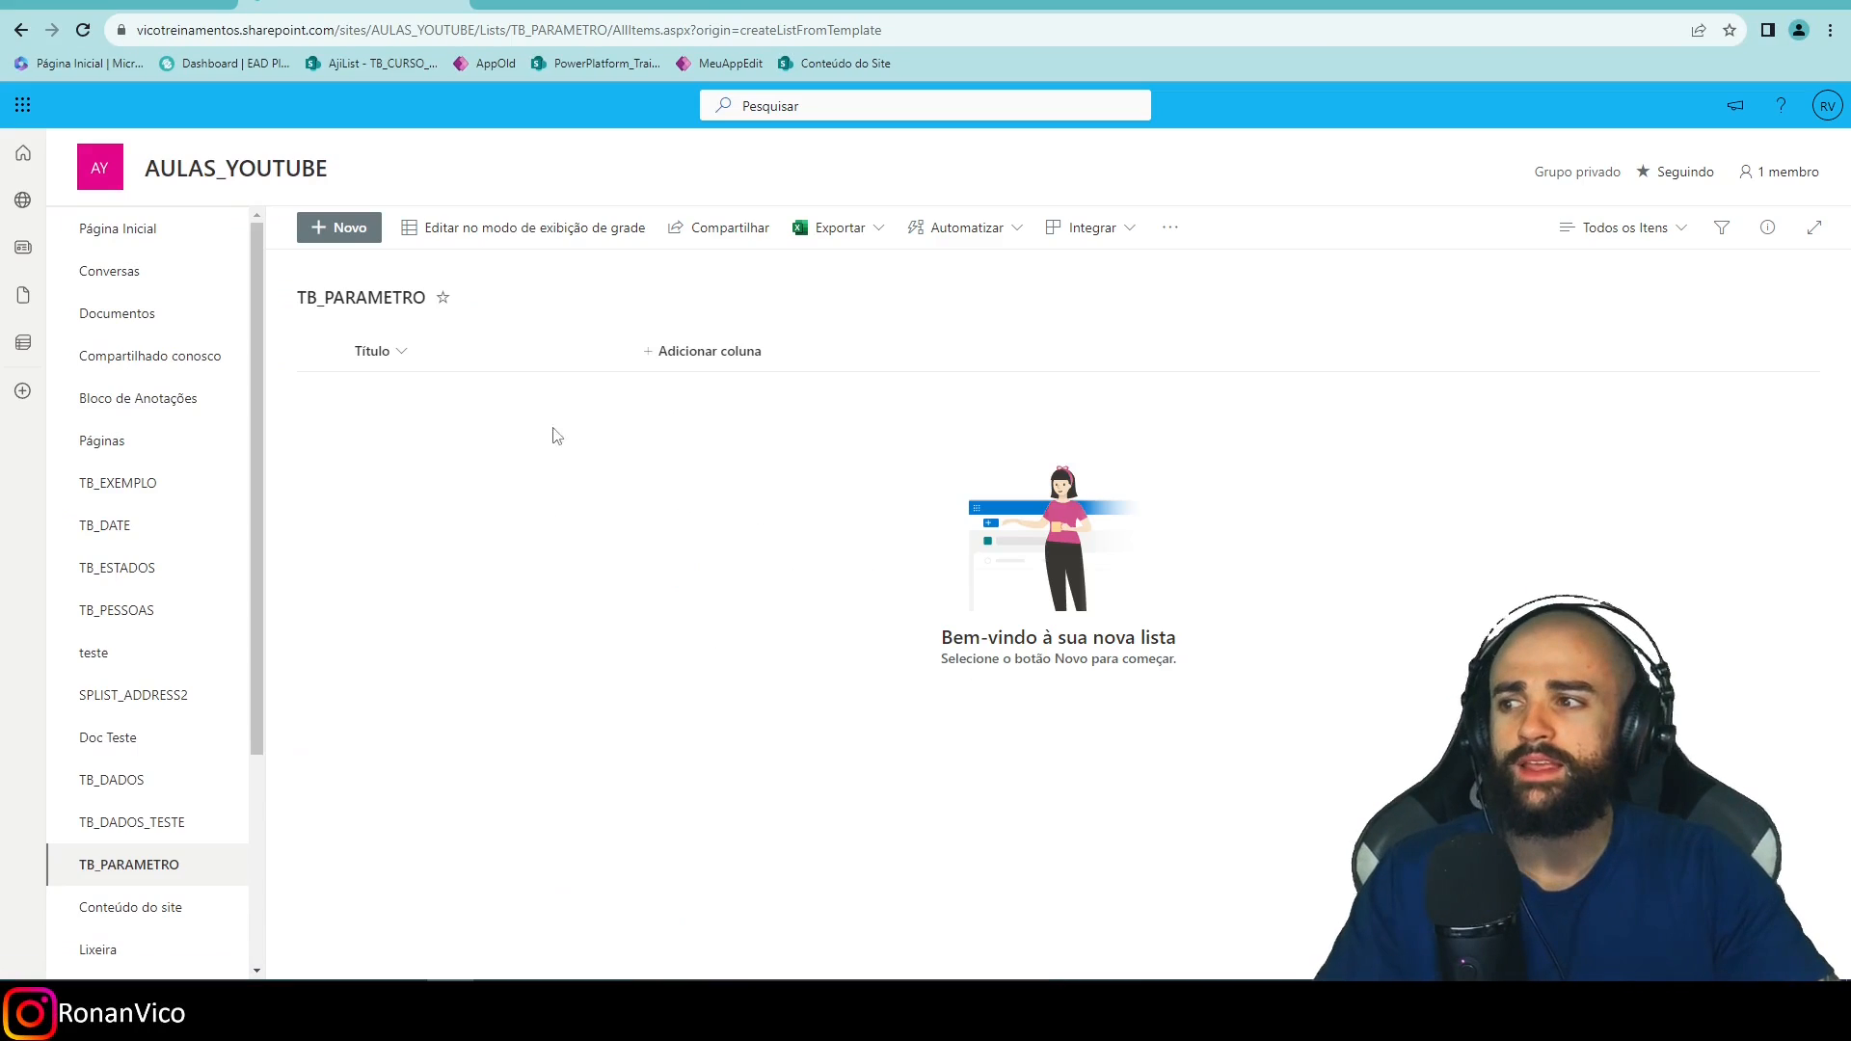
Add single-line text columns named PARAMETRO and VALOR to TB_PARAMETRO.
{"action": "left_click", "coordinate": [689, 355]}
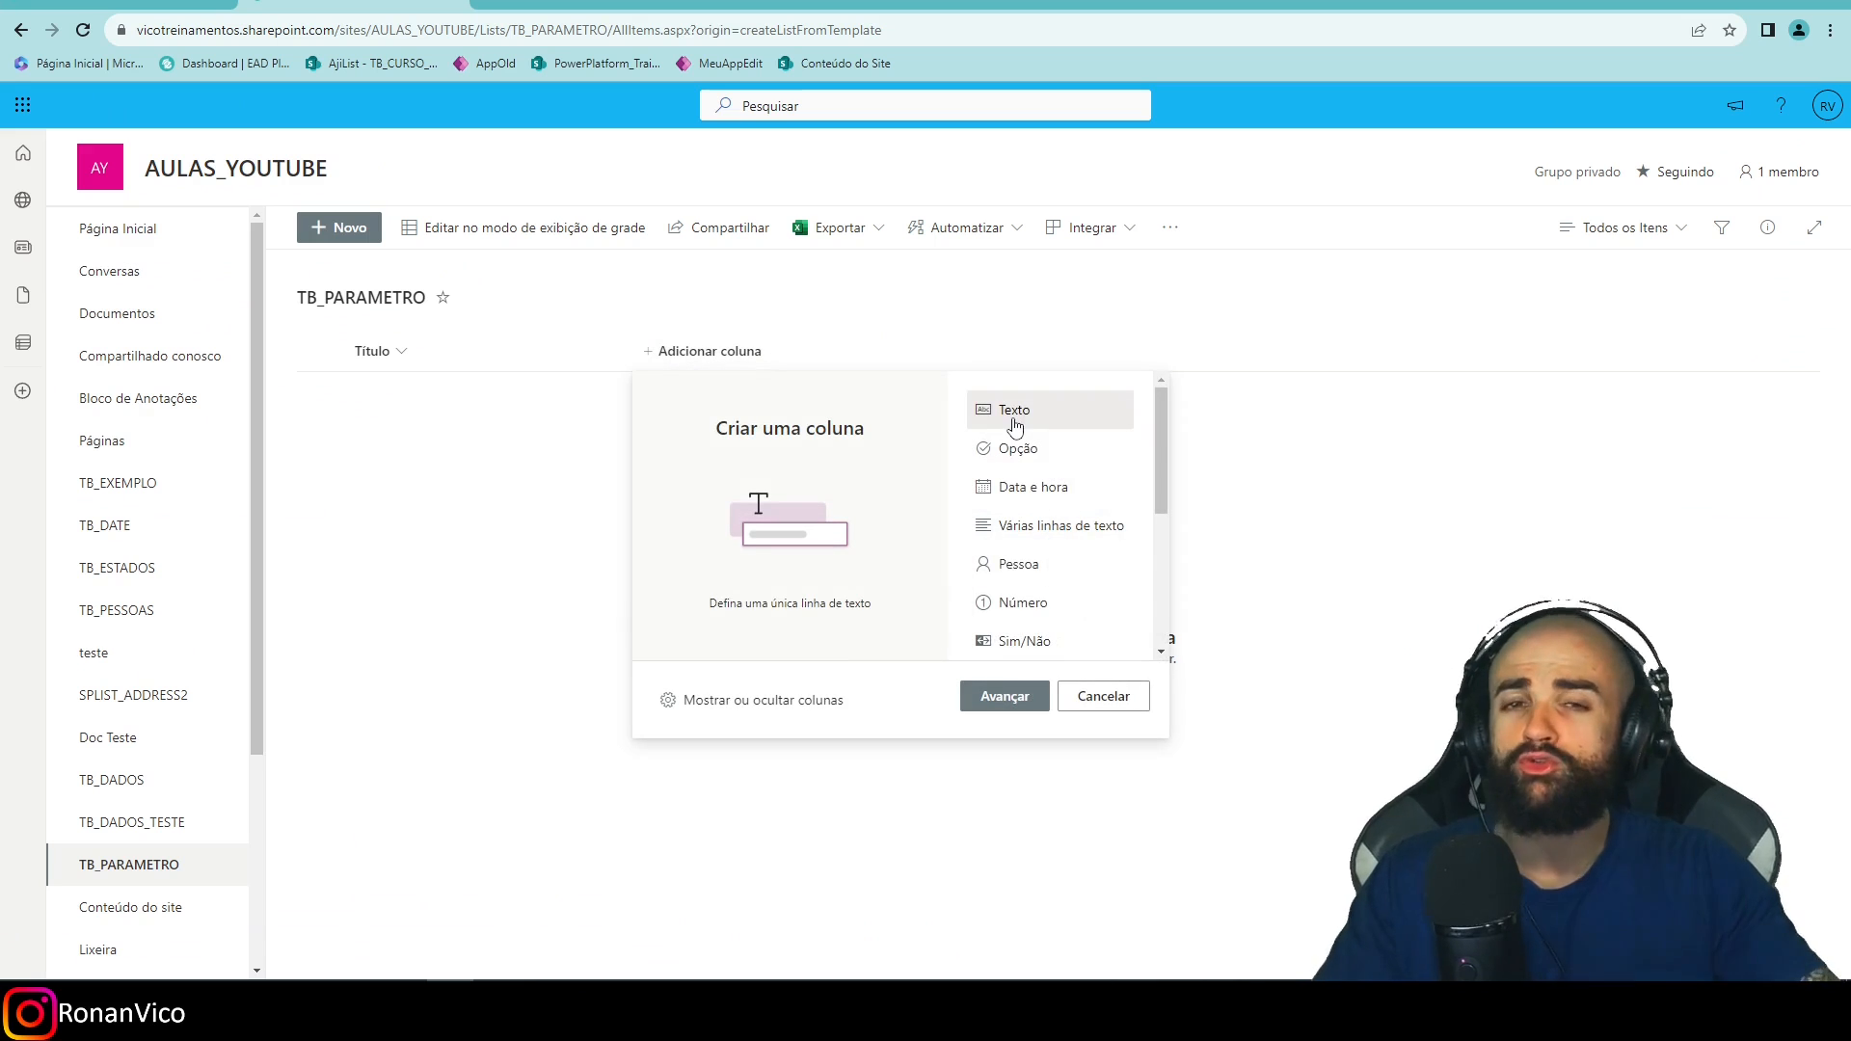
{"action": "left_click", "coordinate": [1005, 696]}
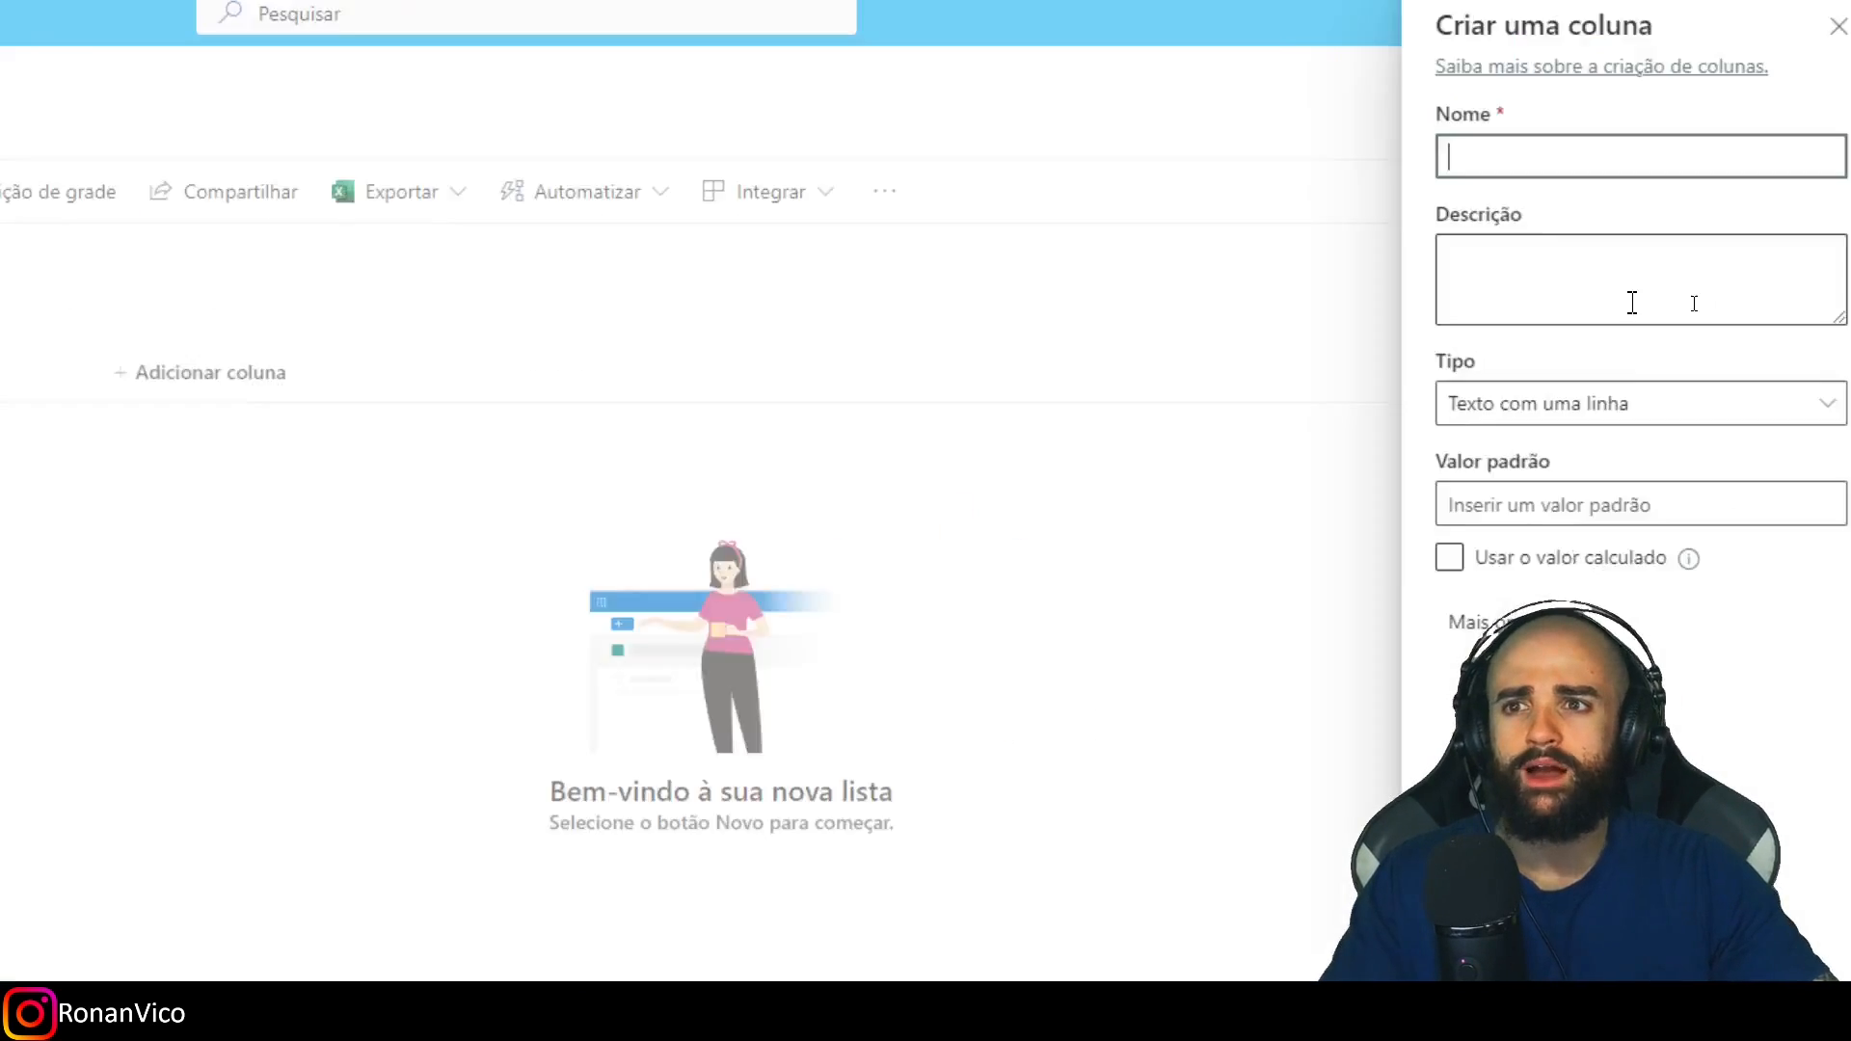
{"action": "type", "text": "PARAMETRO"}
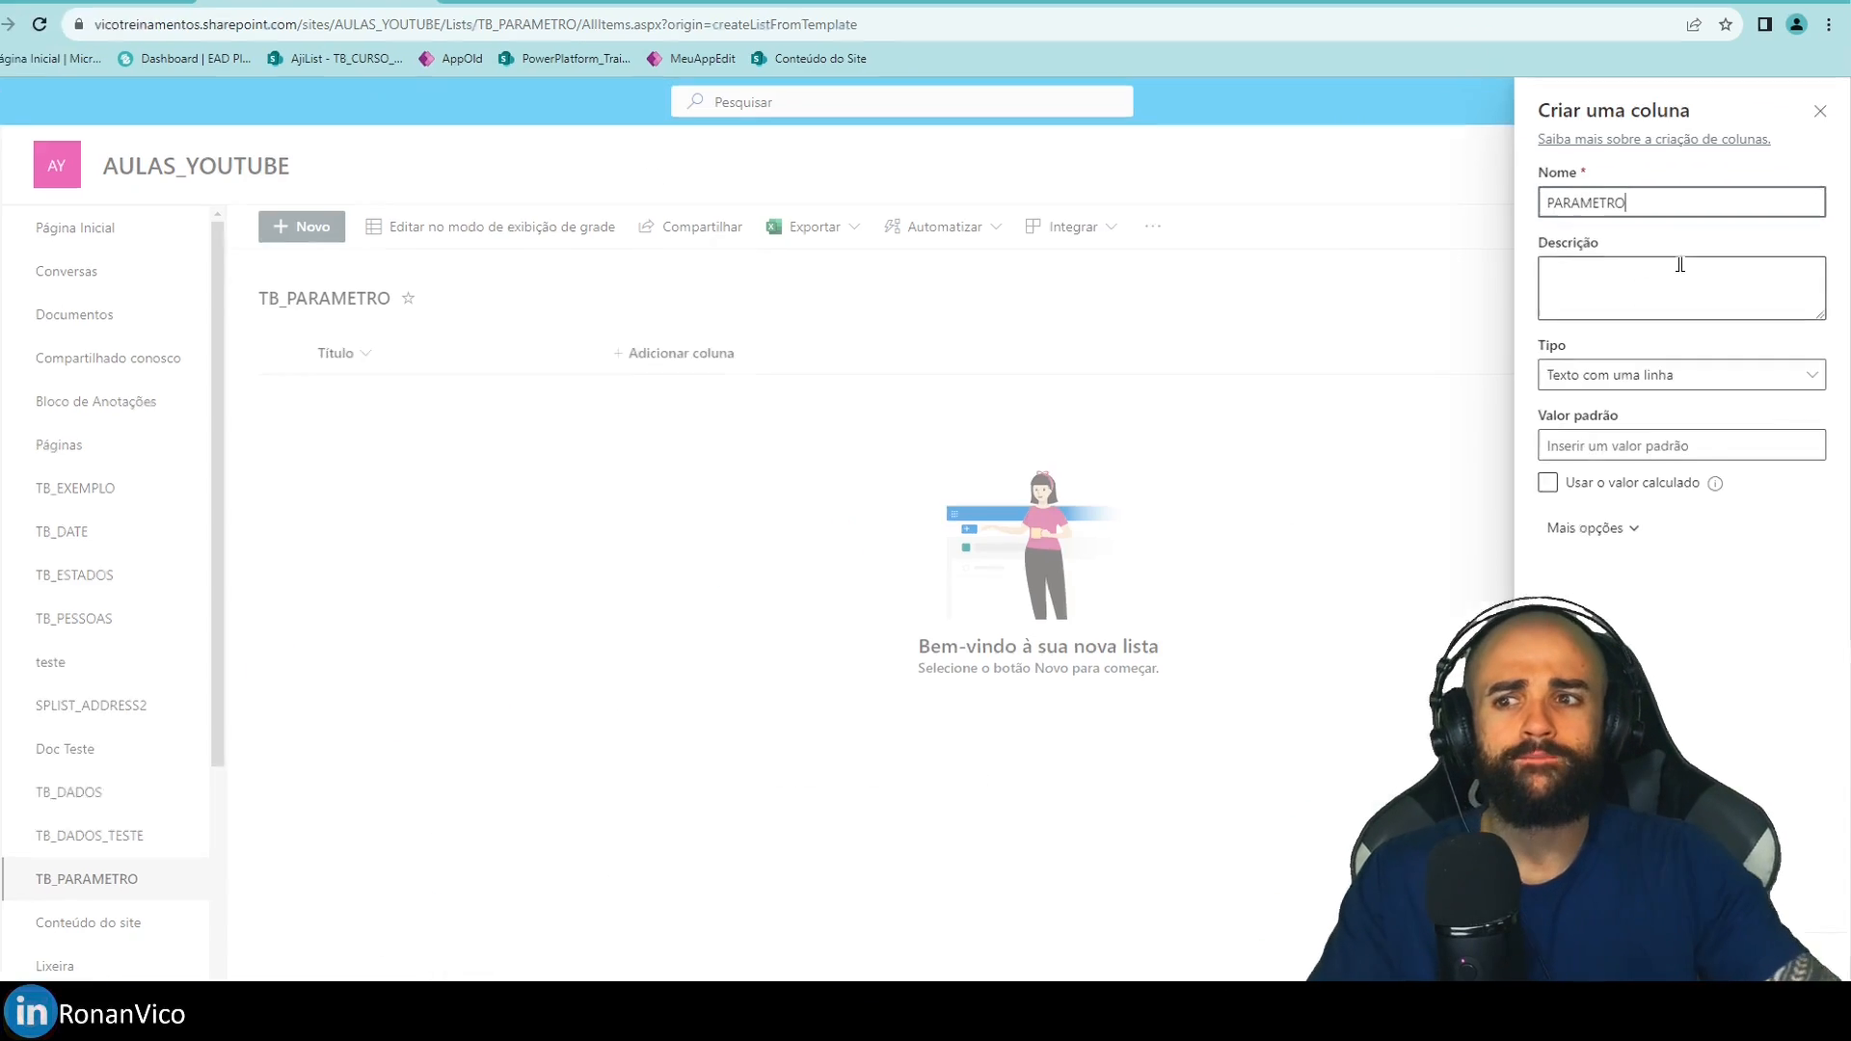
{"action": "key", "text": "Return"}
{"action": "left_click", "coordinate": [848, 351]}
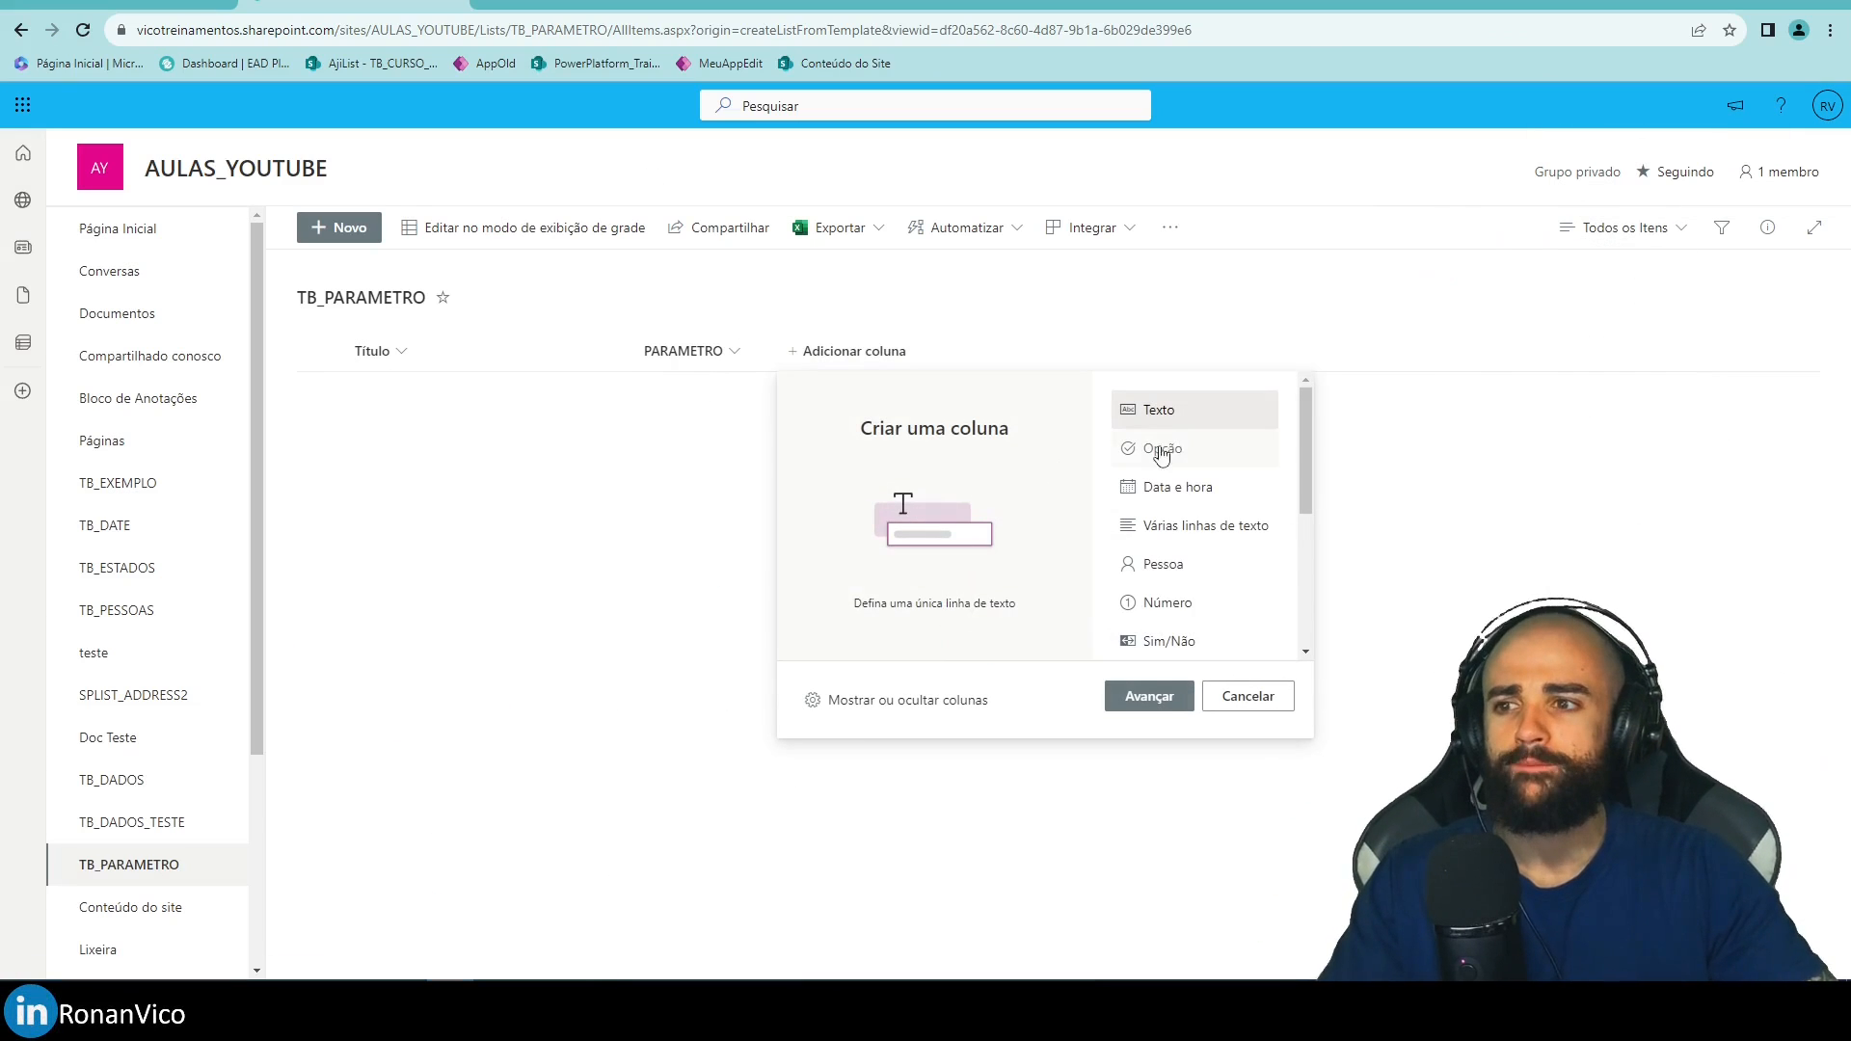
{"action": "left_click", "coordinate": [1149, 696]}
{"action": "type", "text": "VA"}
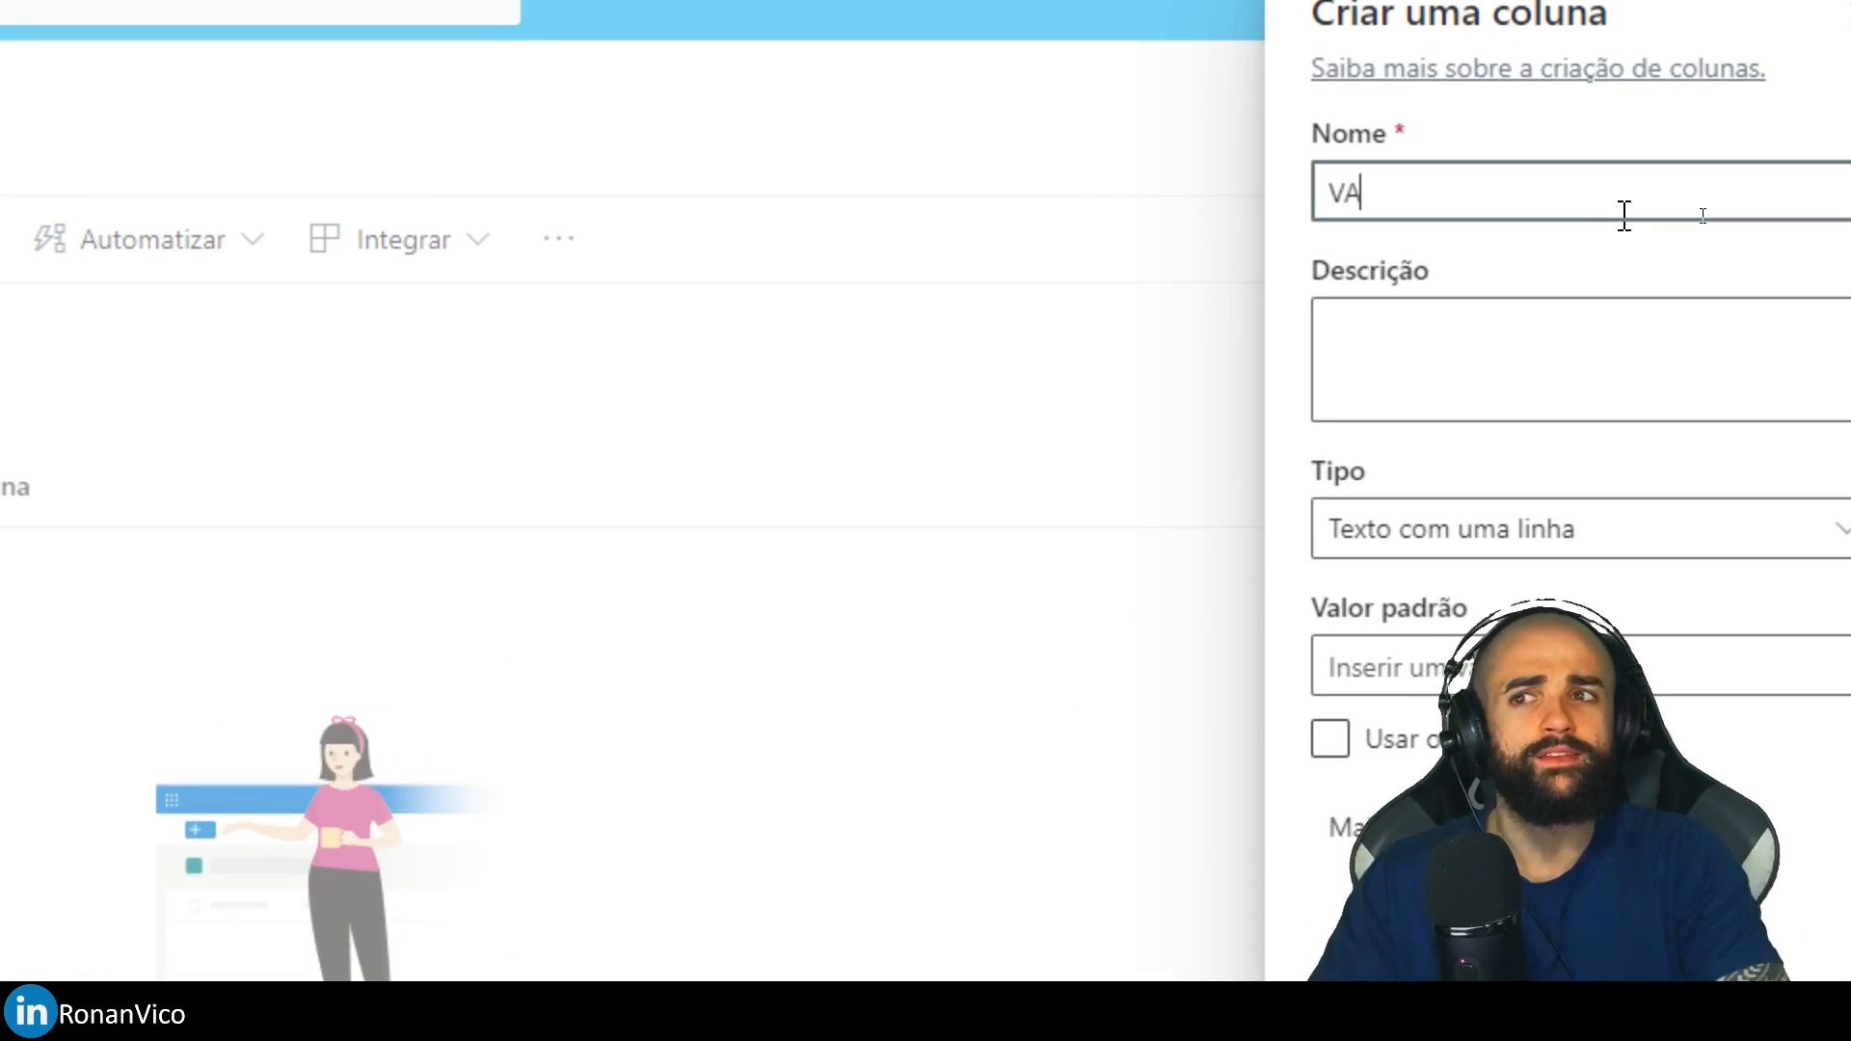
{"action": "type", "text": "LOR"}
{"action": "key", "text": "Return"}
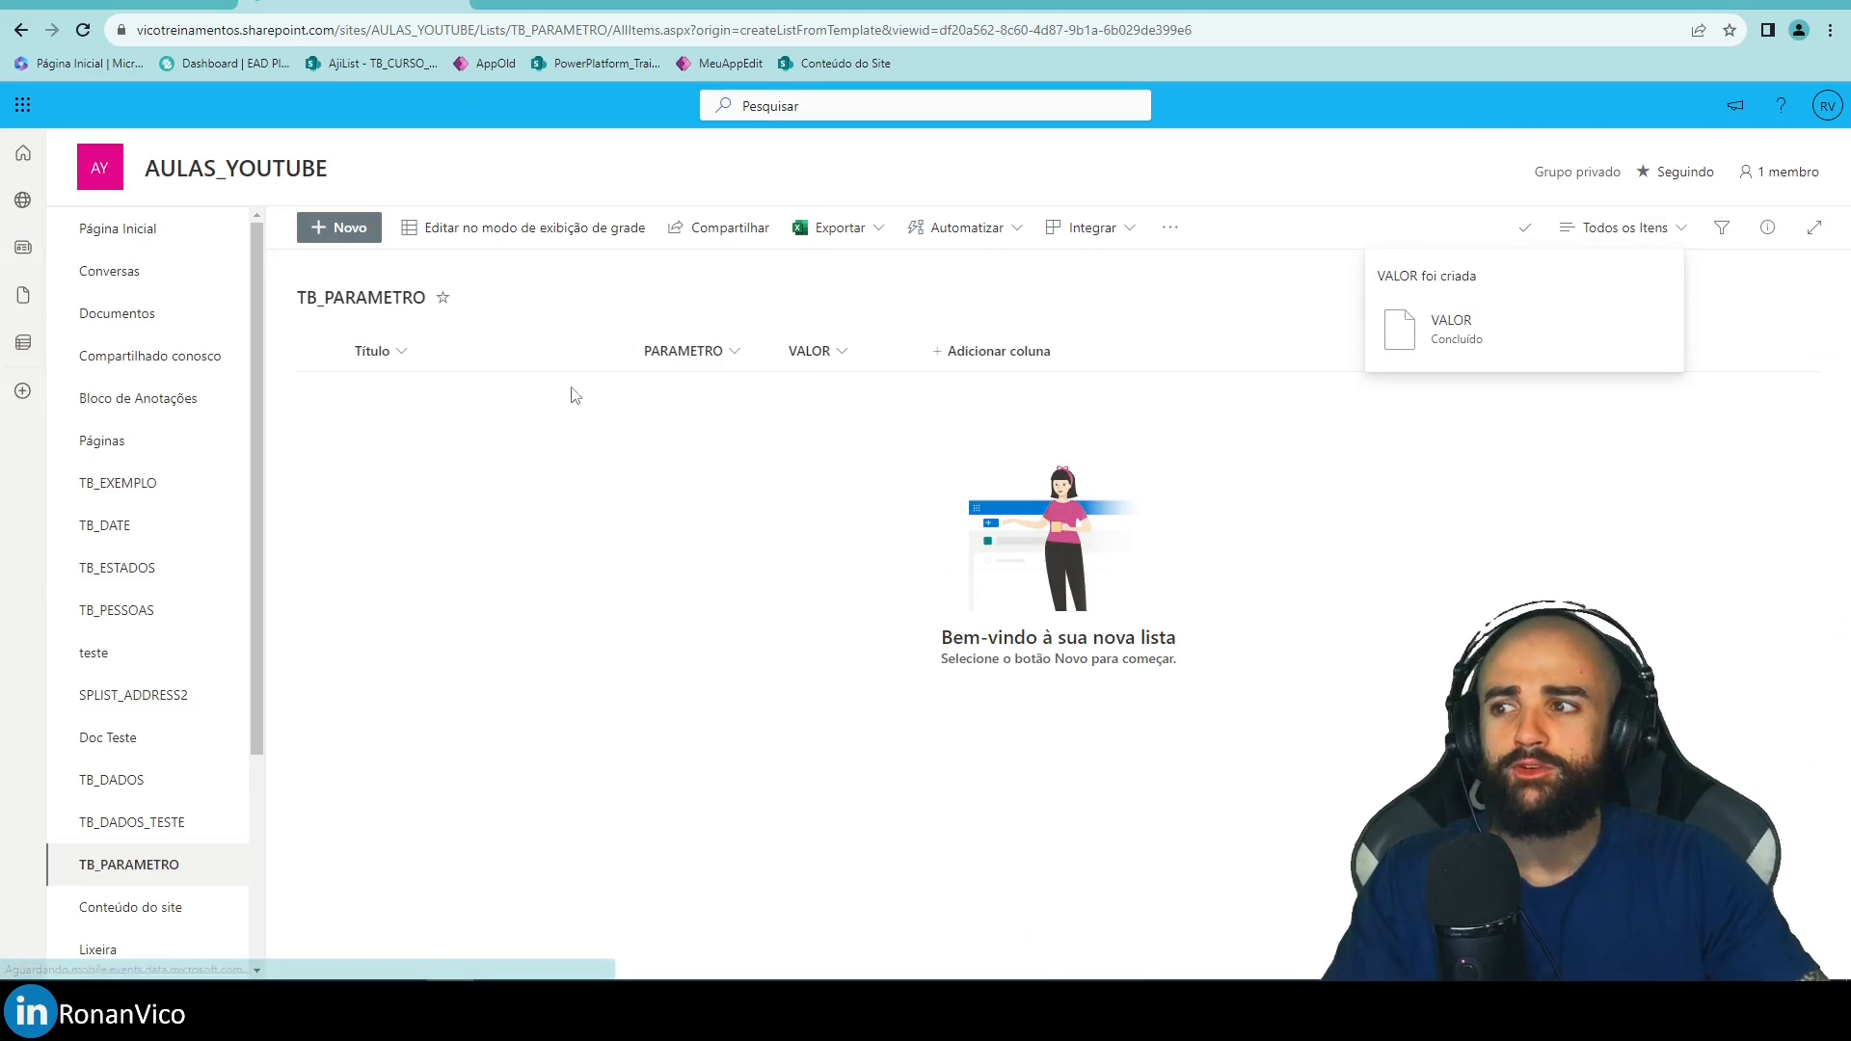
Save a new item with PARAMETRO EMAIL_DO_RH and the HR e-mail address as VALOR.
{"action": "left_click", "coordinate": [352, 232]}
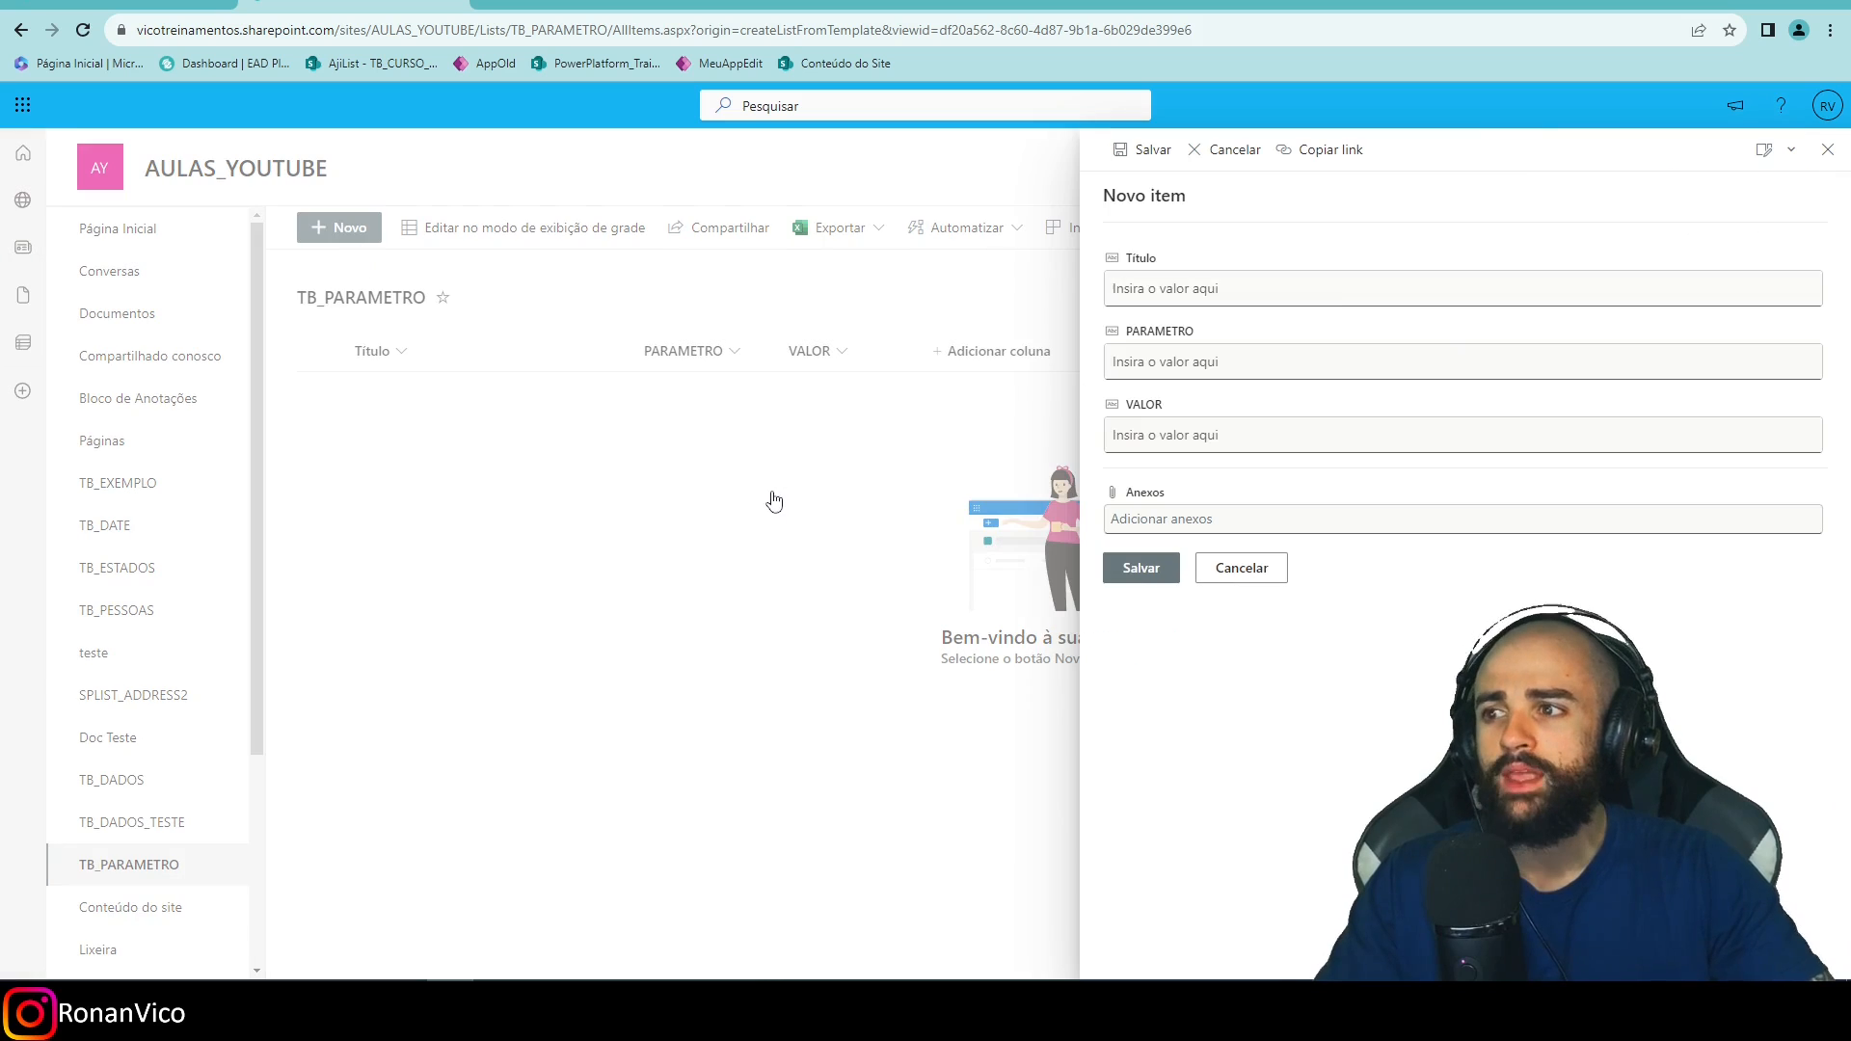
{"action": "left_click", "coordinate": [1408, 364]}
{"action": "type", "text": "EMAIL_DO_RH"}
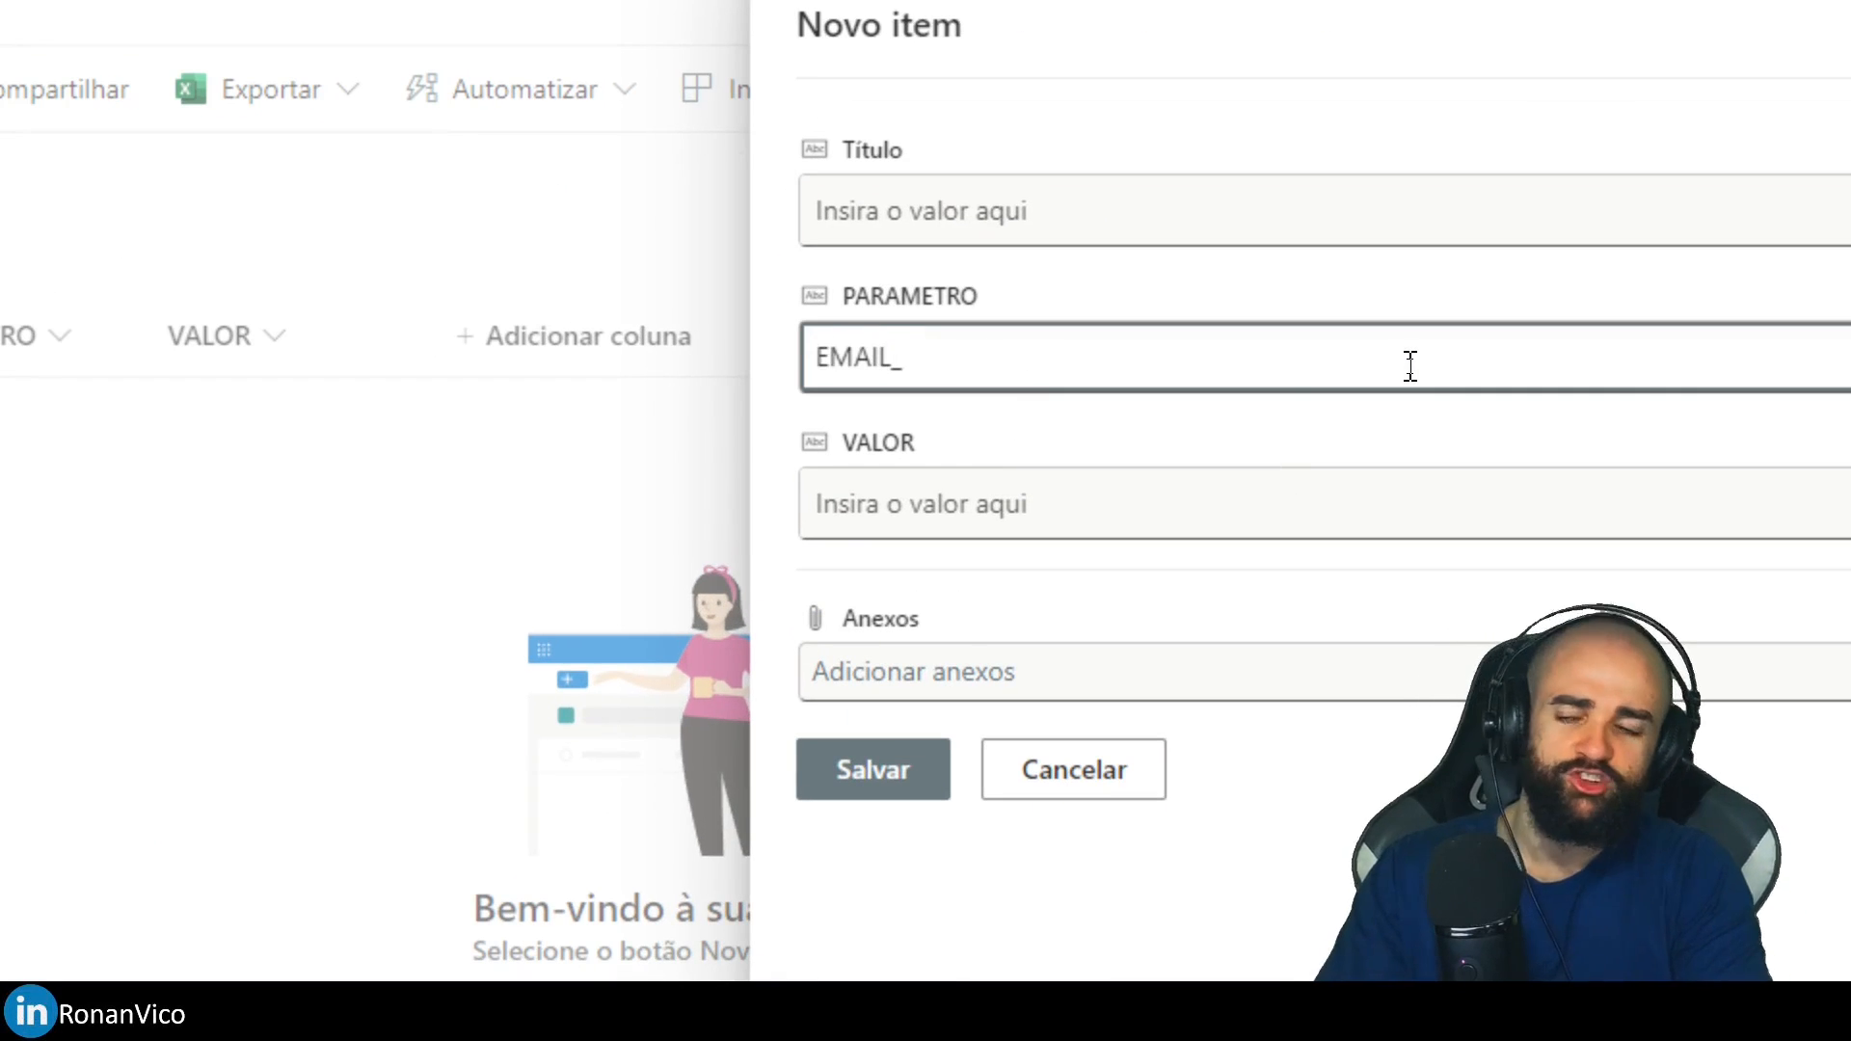
{"action": "key", "text": "Tab"}
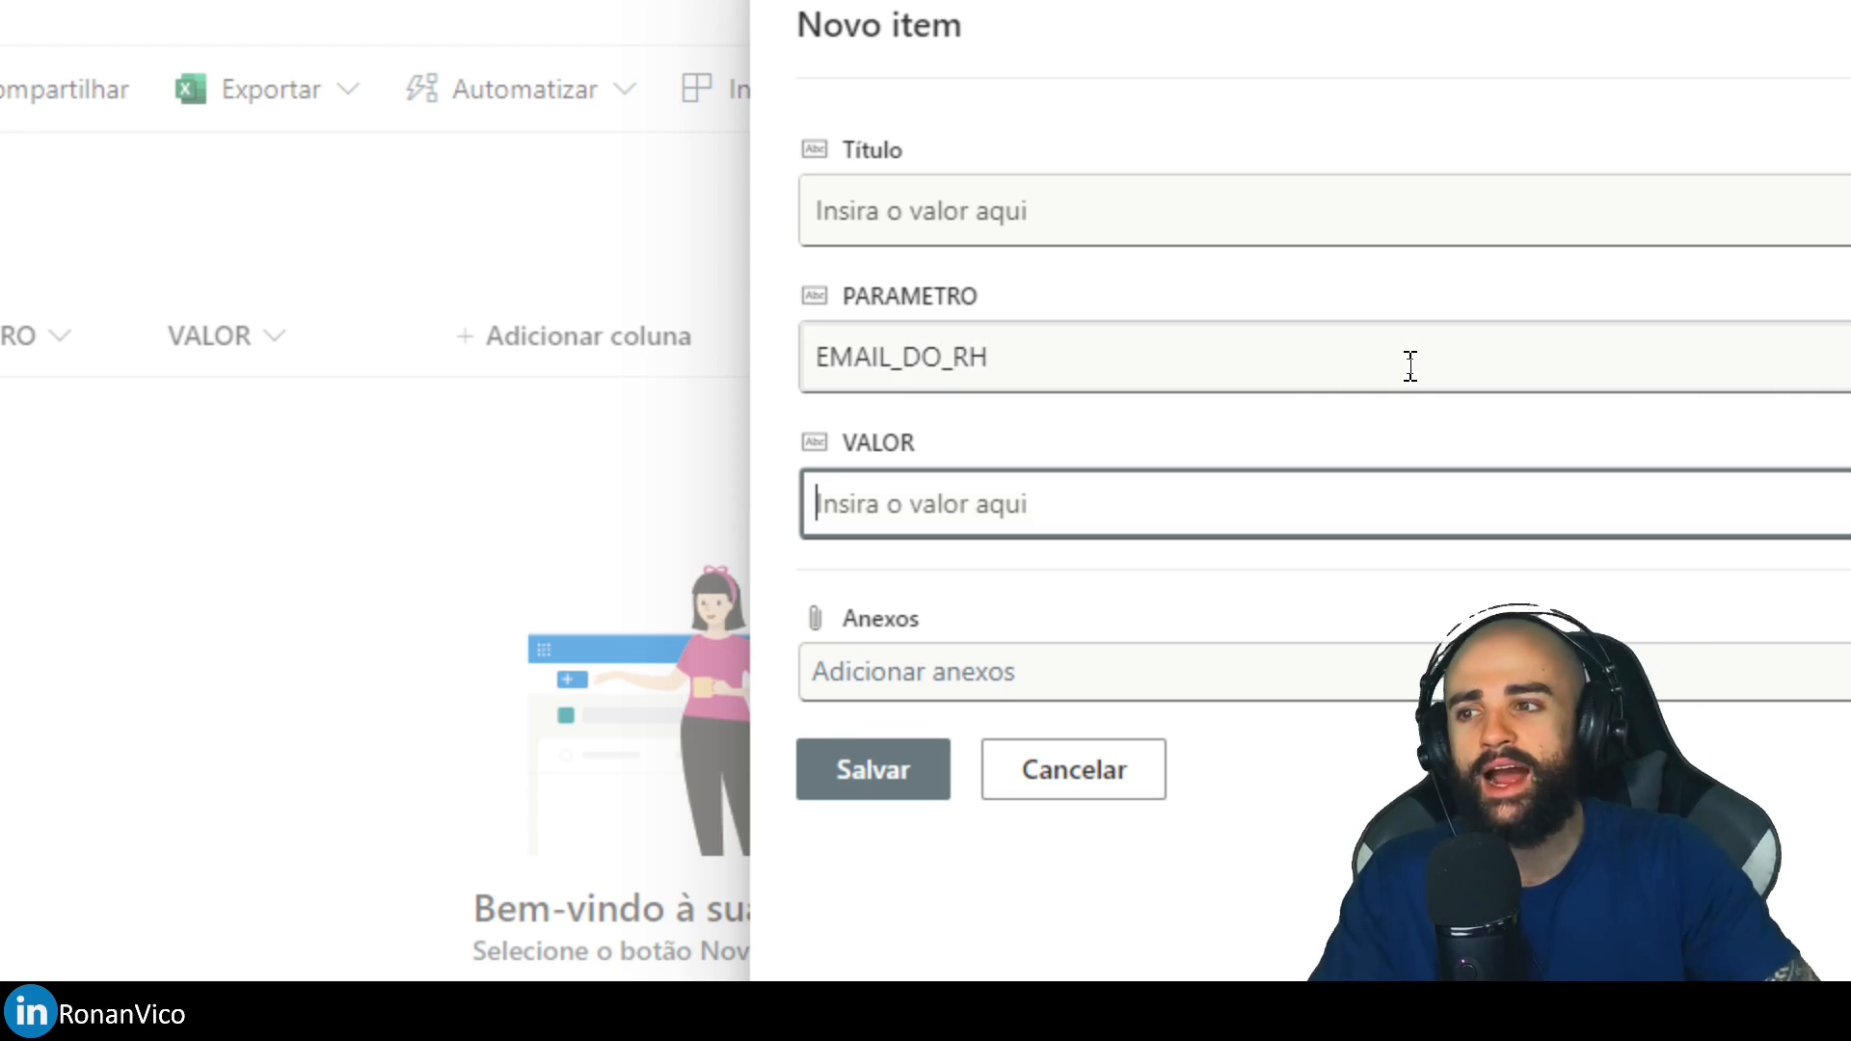
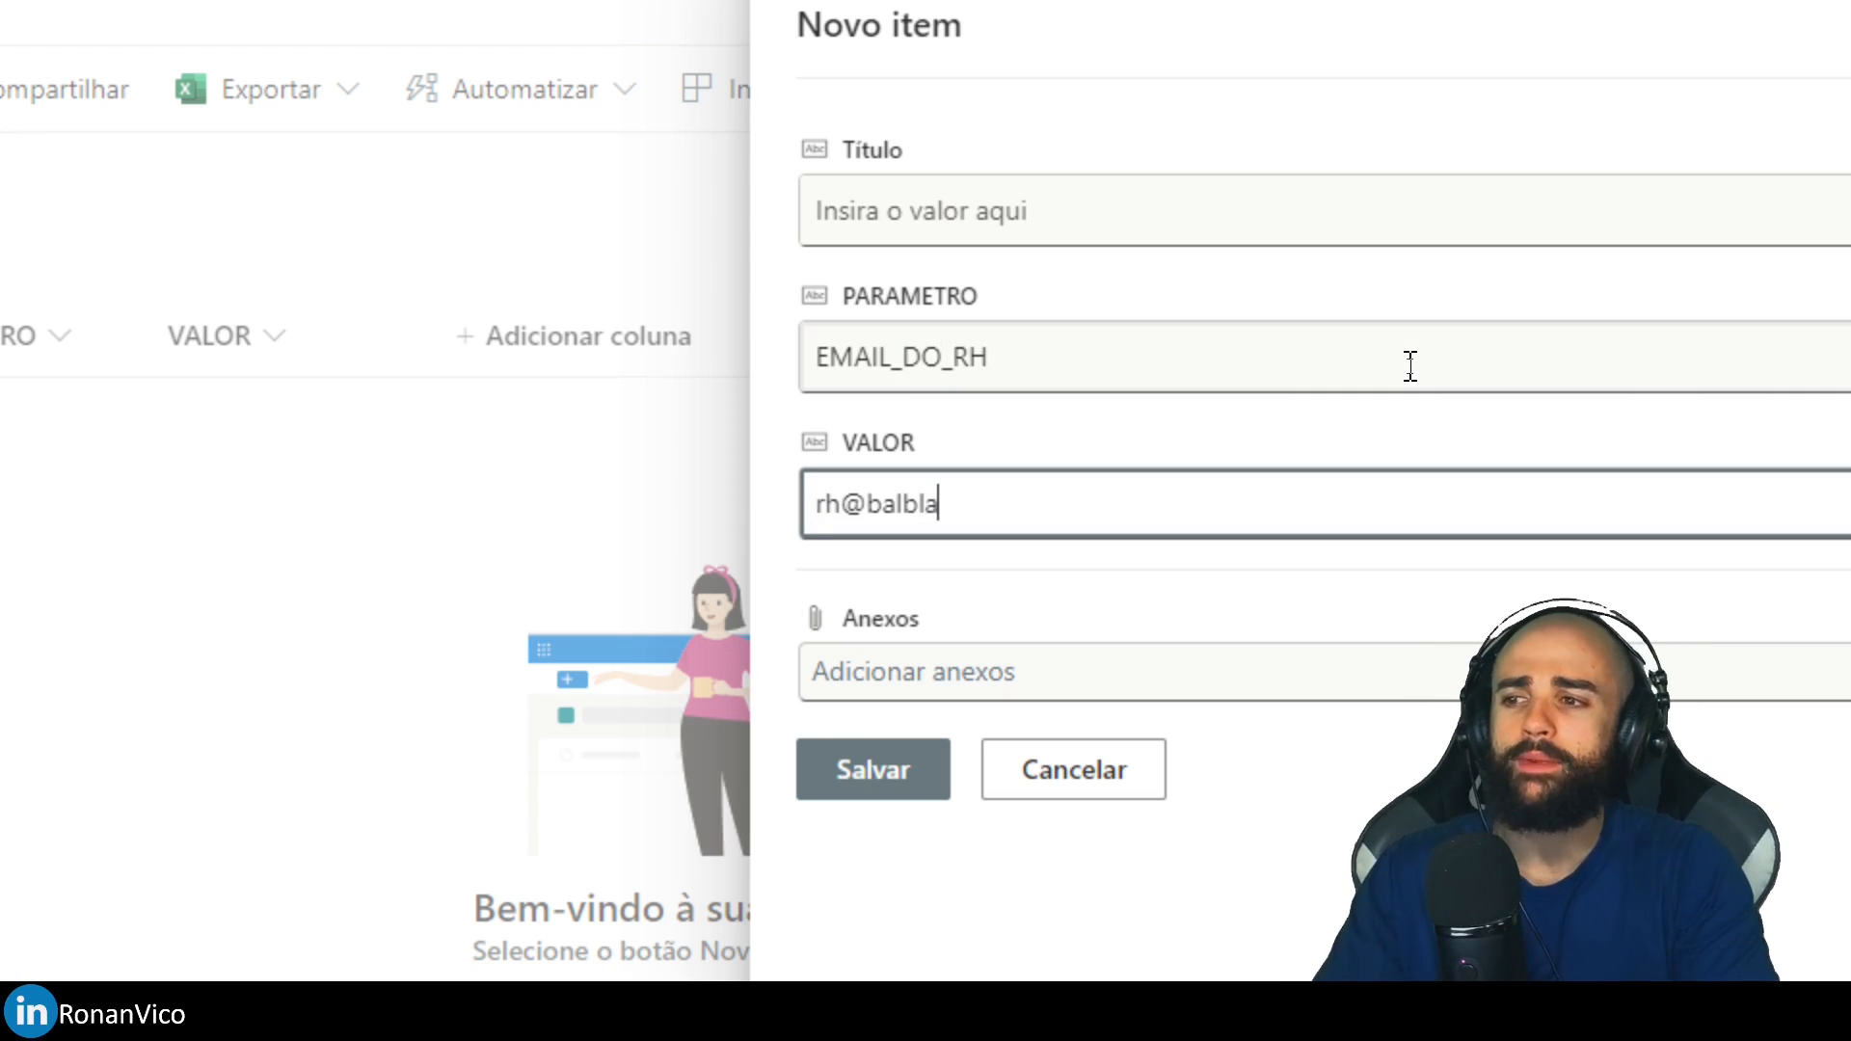
{"action": "left_click", "coordinate": [872, 770]}
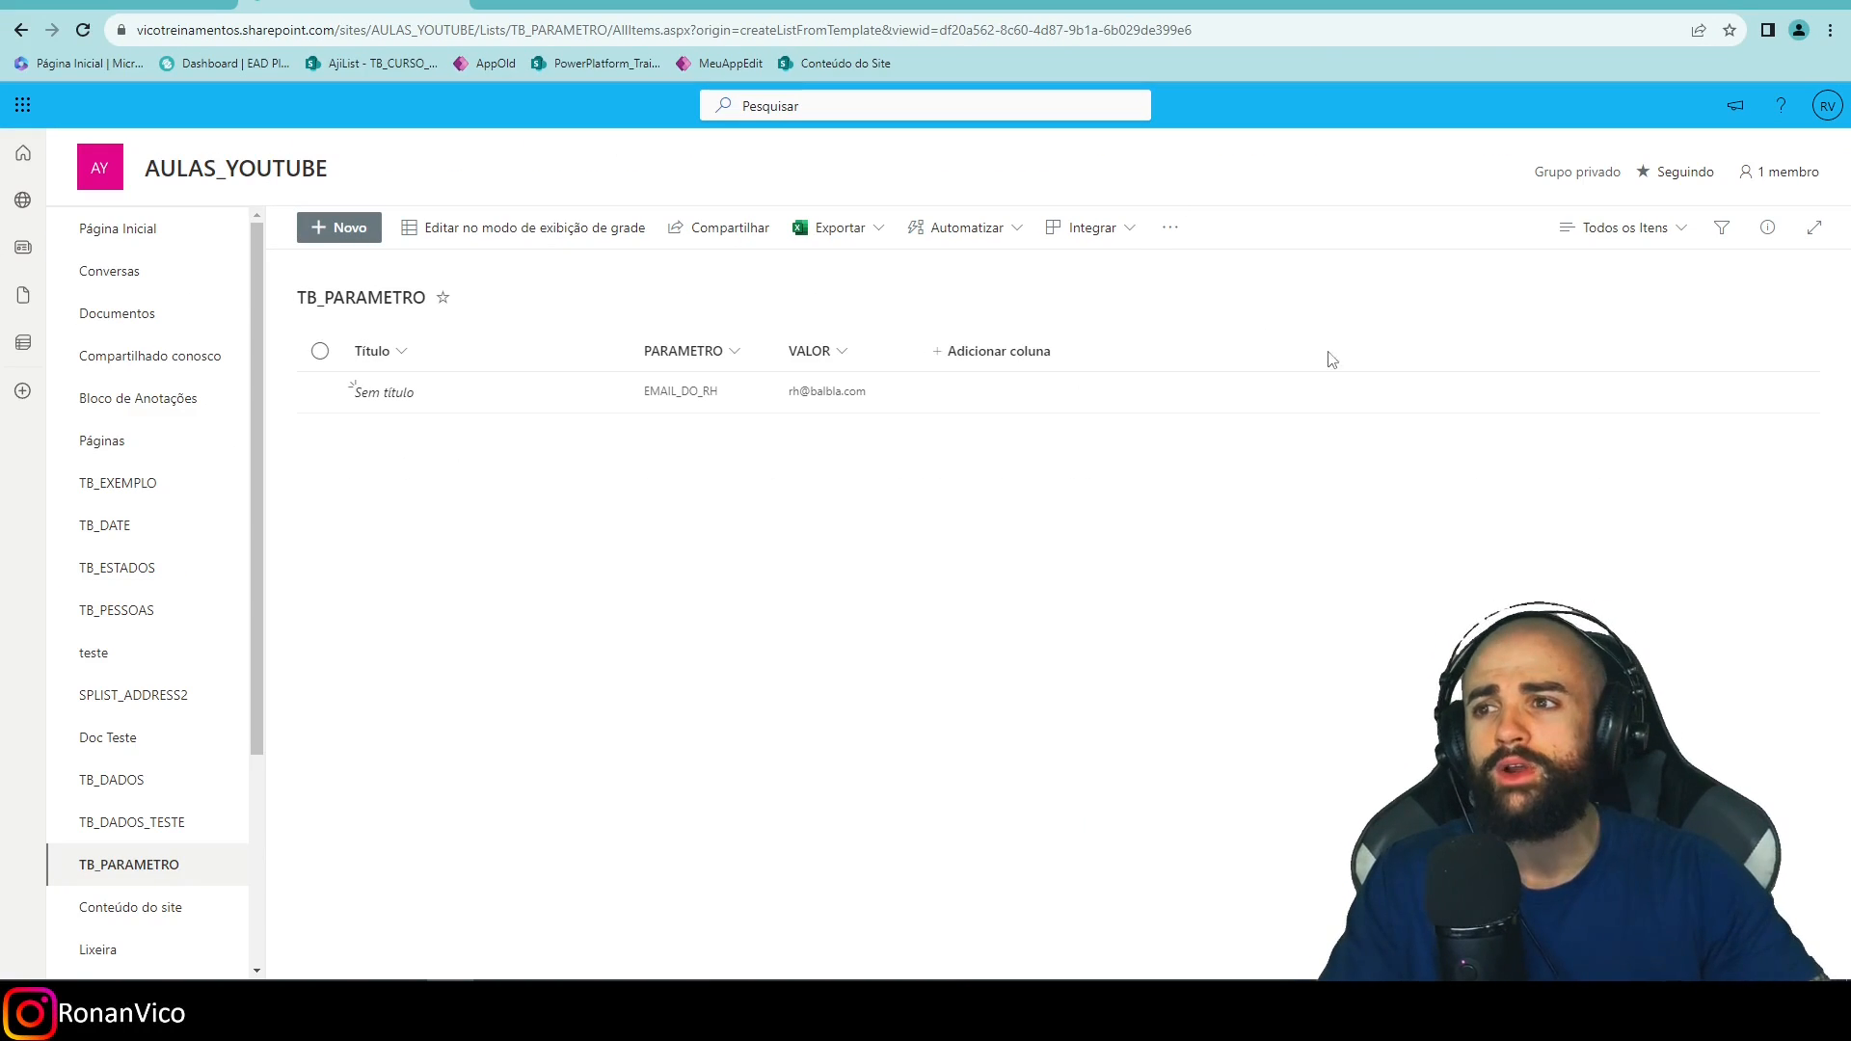
Open TB_PARAMETRO's list permissions, which show inheritance from the site.
{"action": "left_click", "coordinate": [161, 824]}
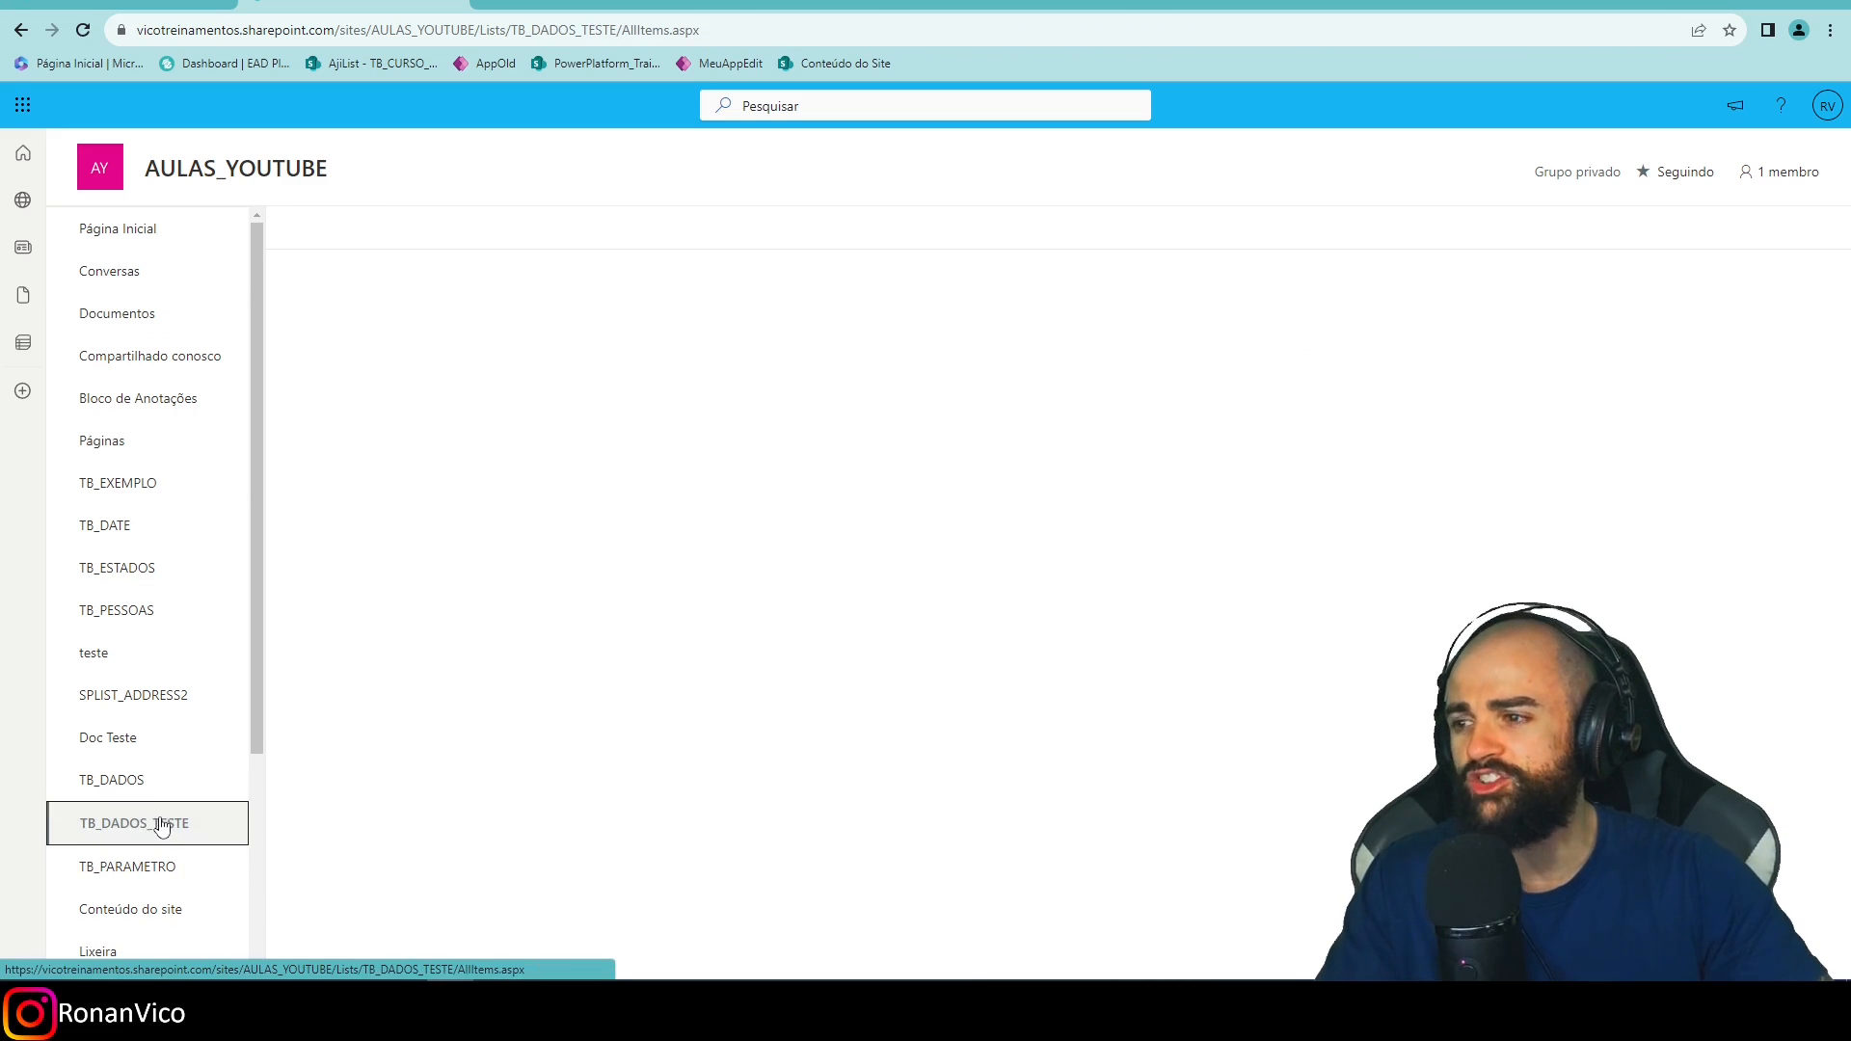
{"action": "left_click", "coordinate": [150, 872]}
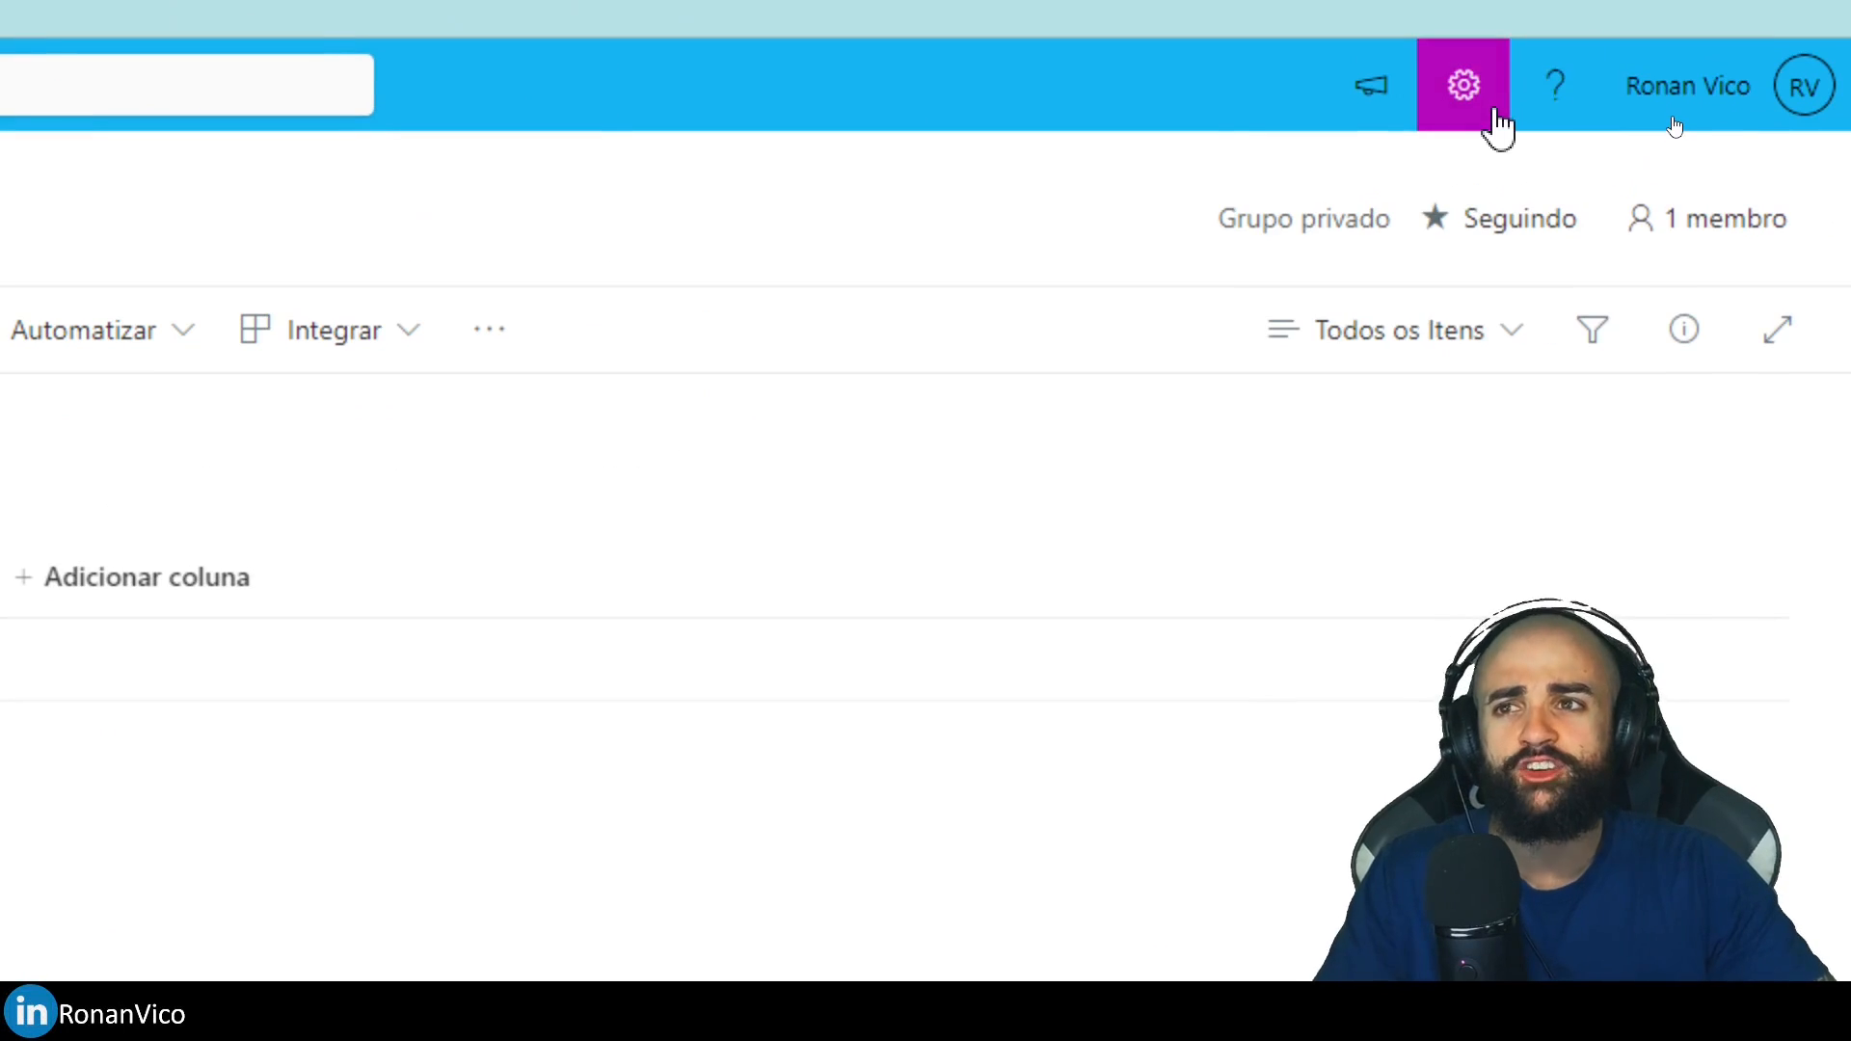
{"action": "left_click", "coordinate": [1496, 113]}
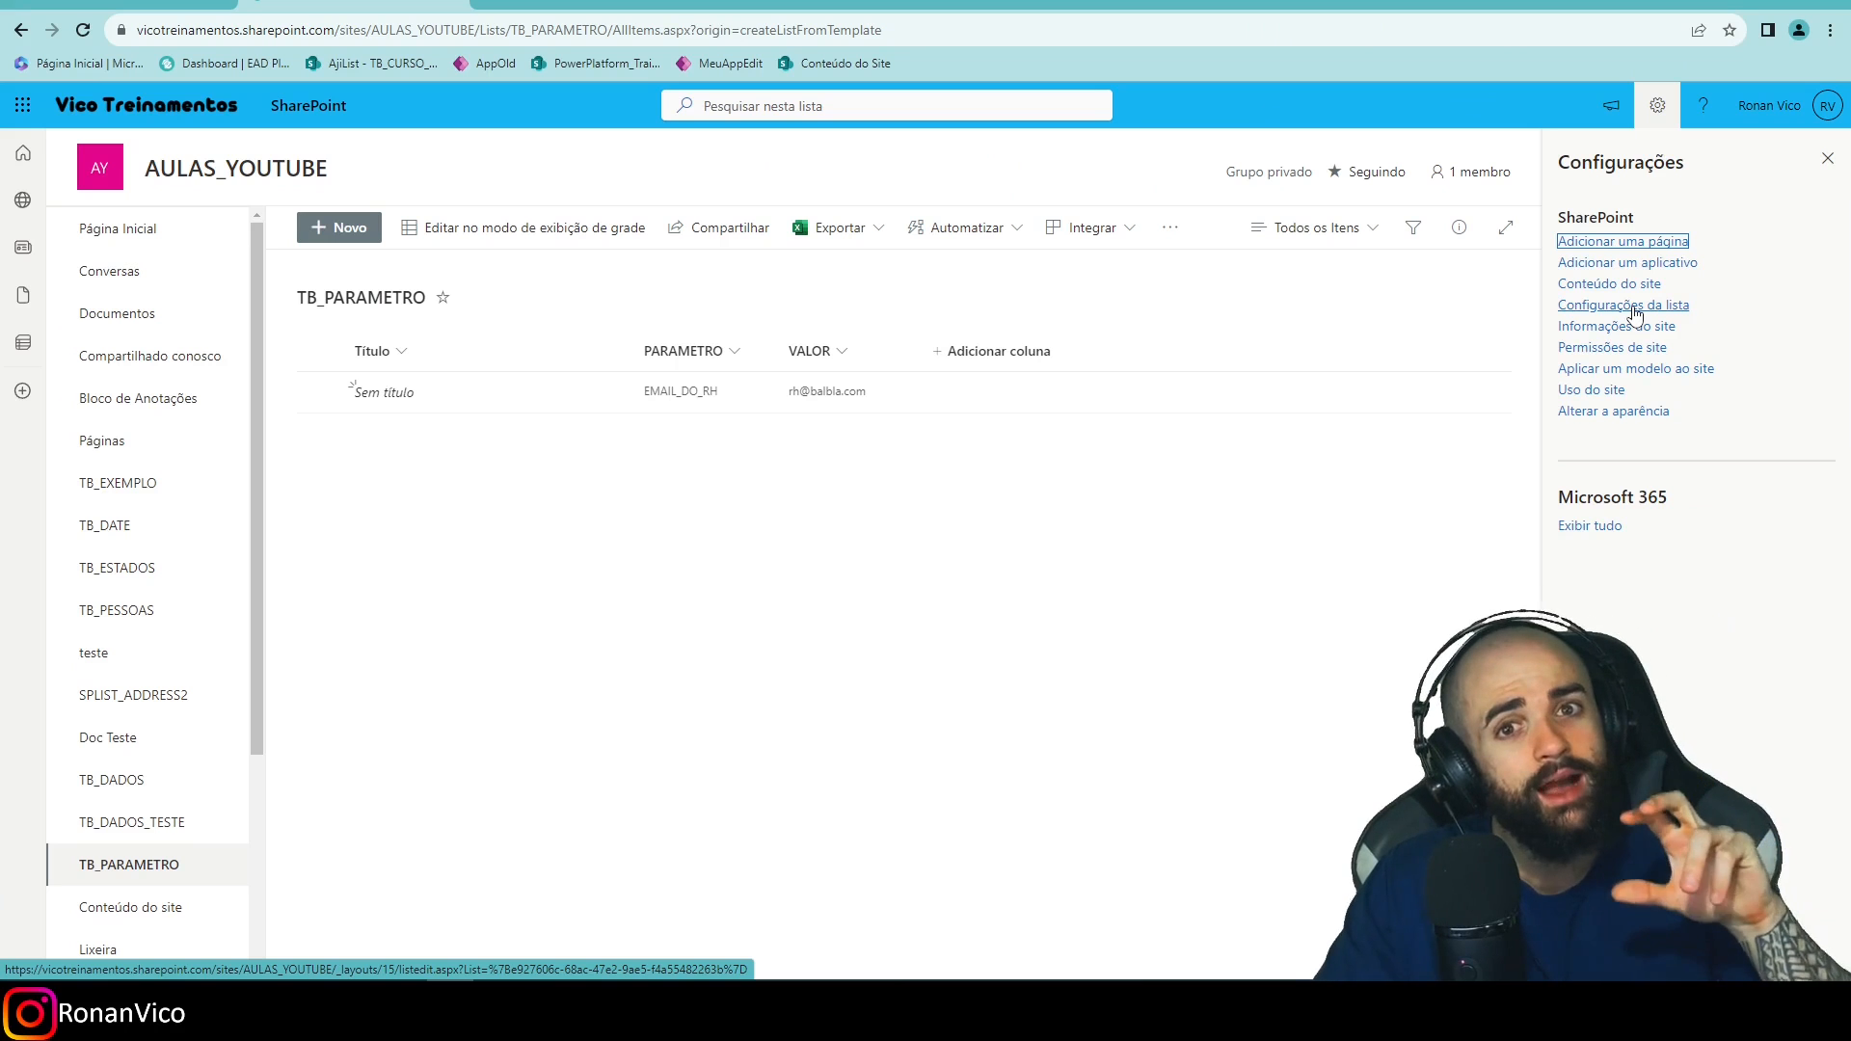
{"action": "left_click", "coordinate": [1636, 314]}
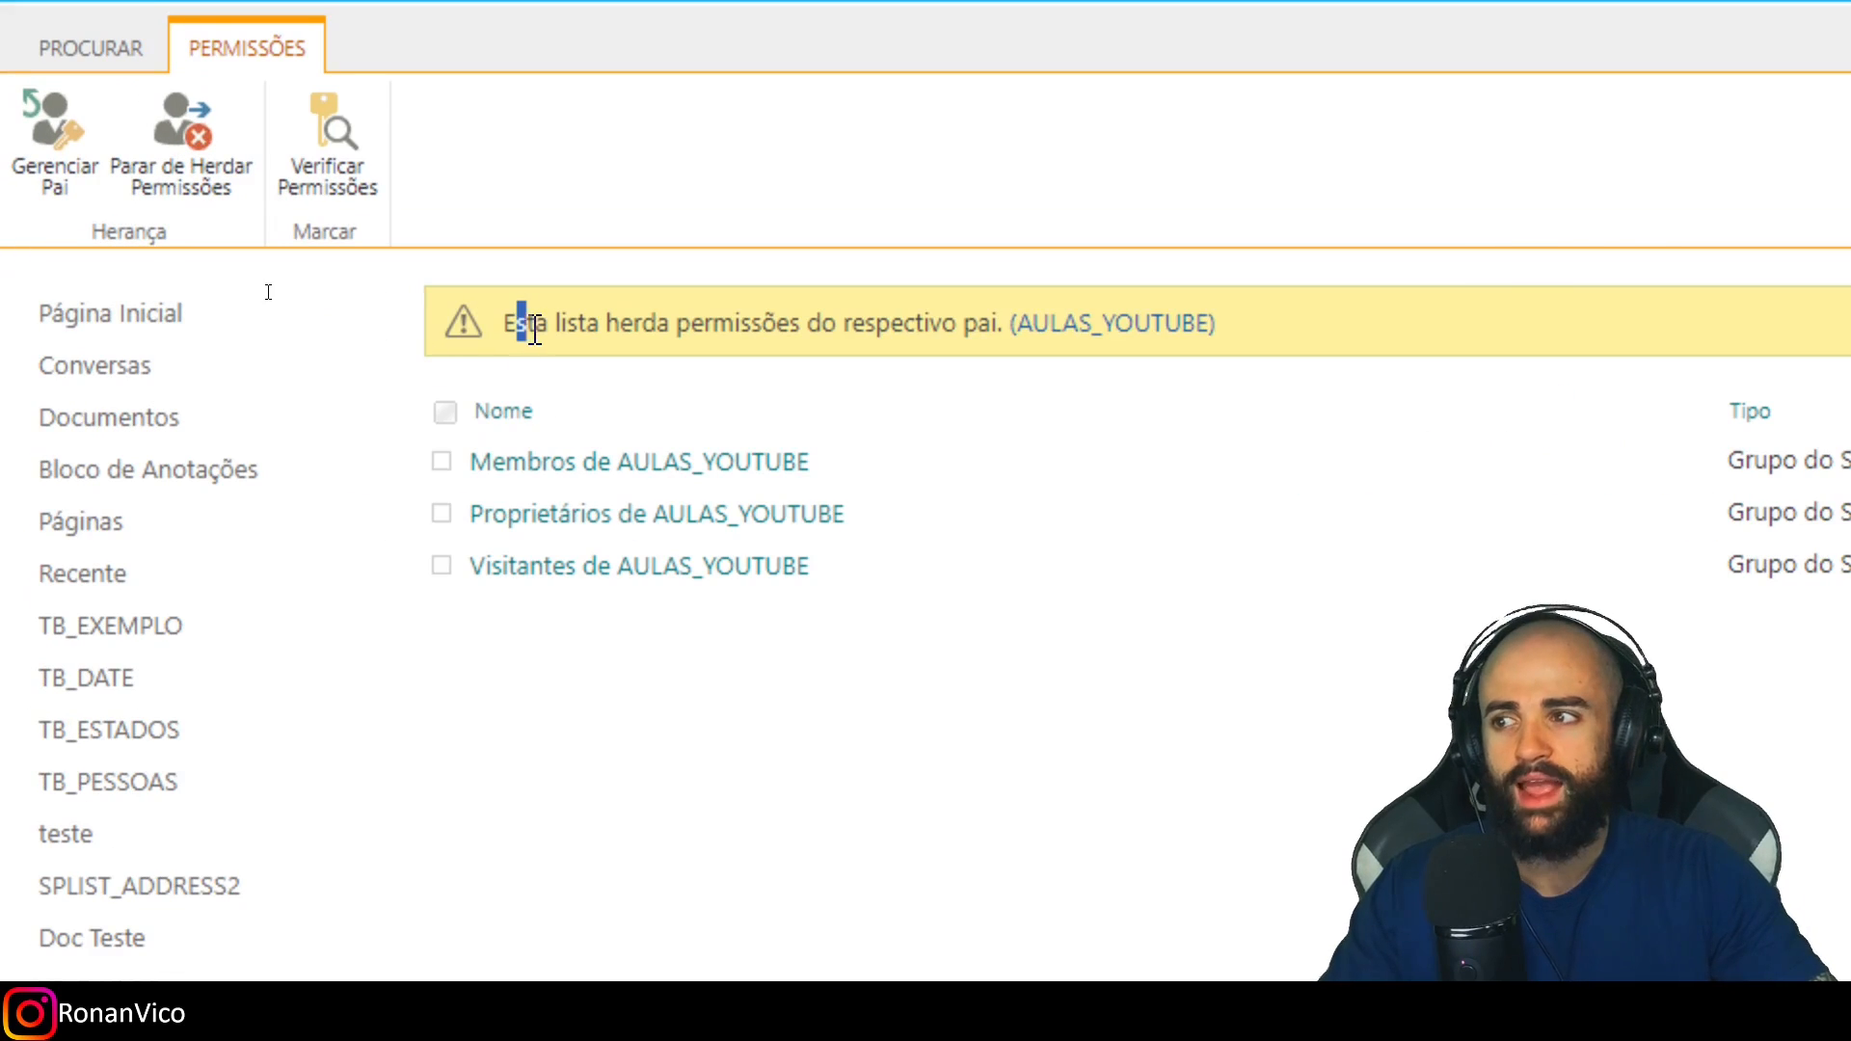
{"action": "left_click_drag", "start_coordinate": [534, 333], "coordinate": [1261, 335]}
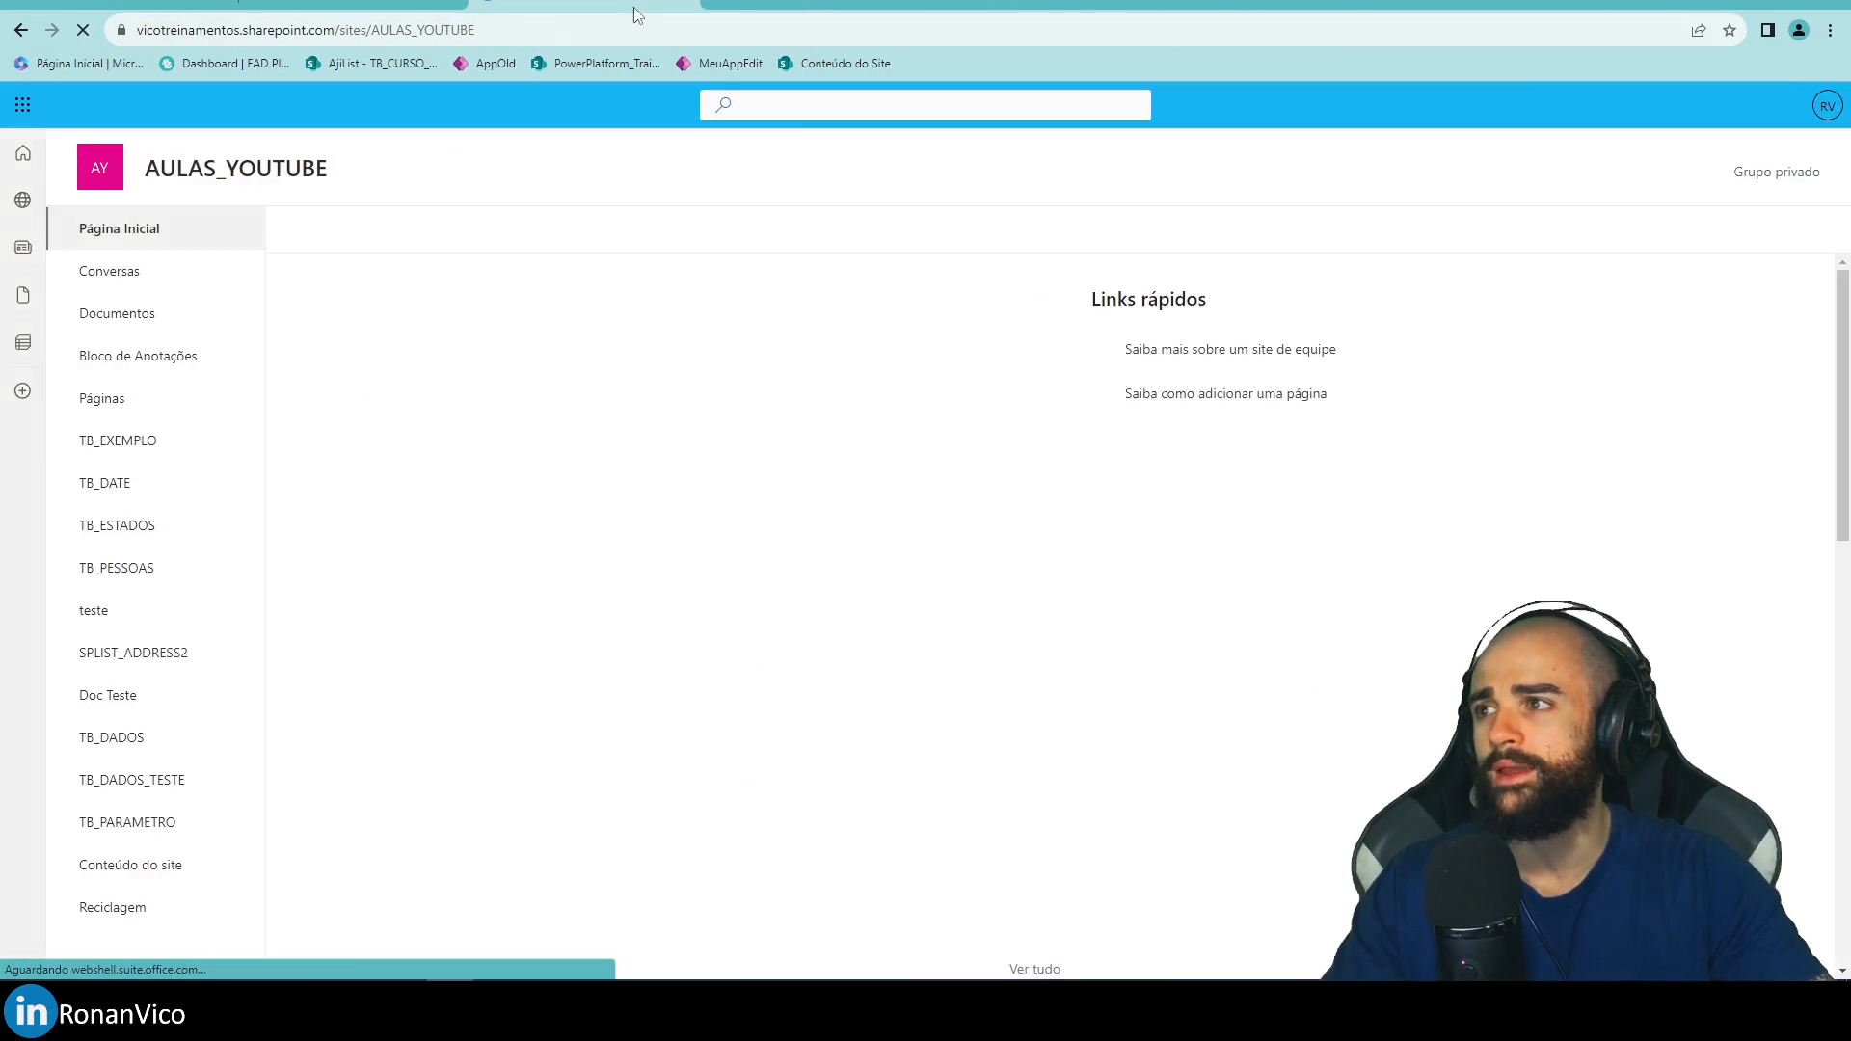
Position and enlarge a second window showing the AULAS_YOUTUBE site home.
{"action": "left_click_drag", "start_coordinate": [633, 8], "coordinate": [733, 138]}
{"action": "left_click_drag", "start_coordinate": [926, 642], "coordinate": [974, 797]}
{"action": "left_click", "coordinate": [866, 186]}
Reload the AULAS_YOUTUBE home page in the second window and dismiss the Teams chat card.
{"action": "key", "text": "Return"}
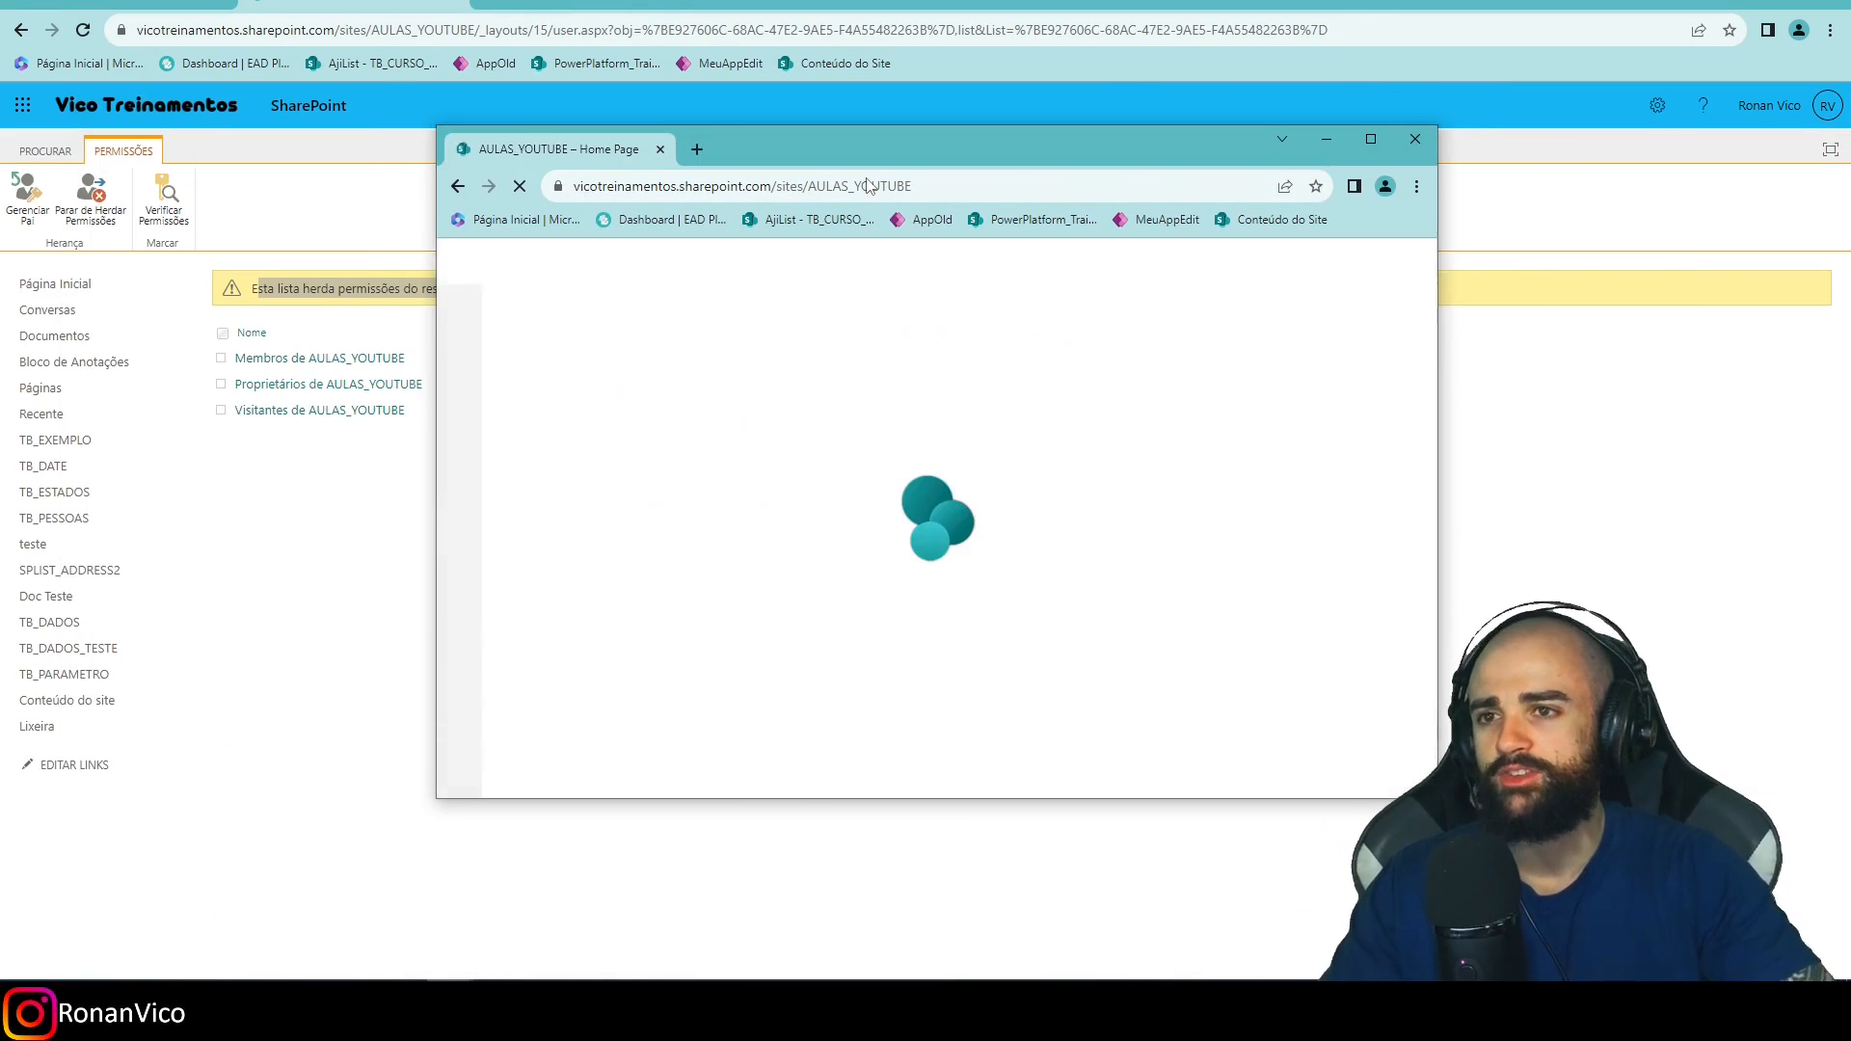
{"action": "left_click_drag", "start_coordinate": [771, 137], "coordinate": [1038, 176]}
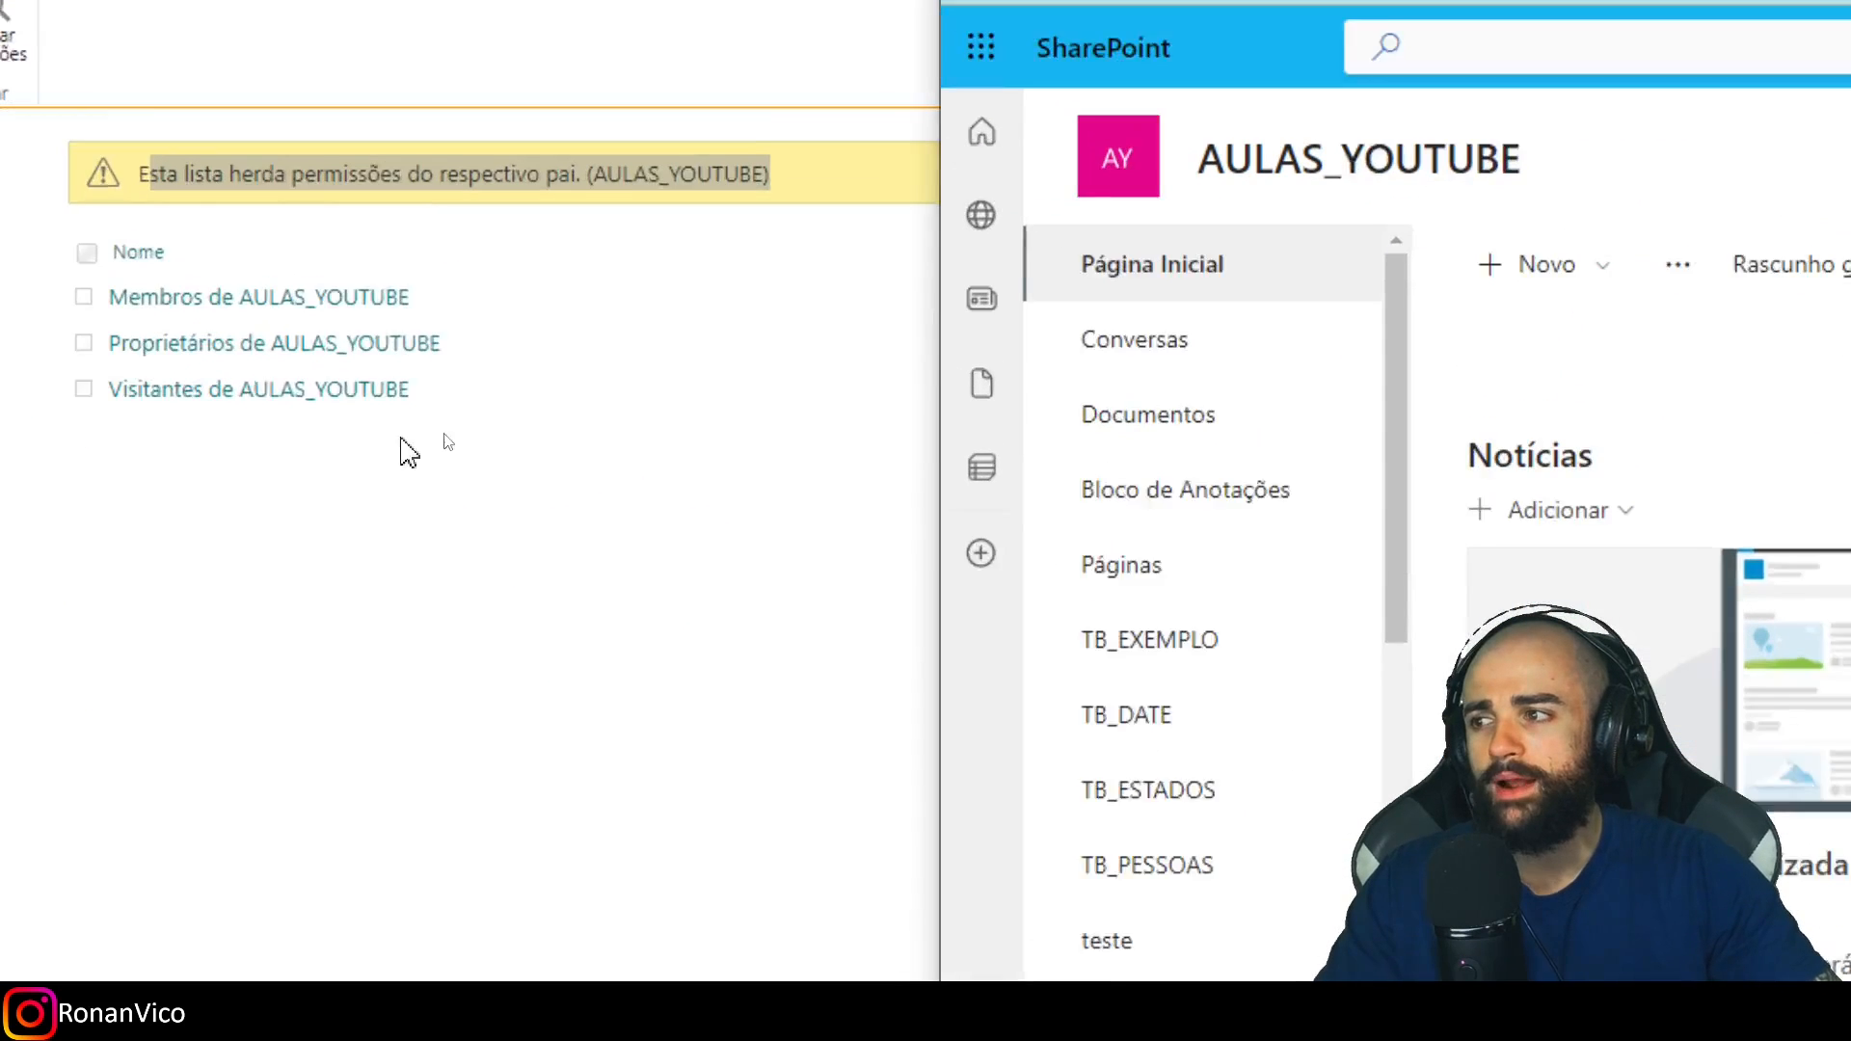
{"action": "scroll", "coordinate": [1306, 612], "scroll_direction": "down", "scroll_amount": 5}
{"action": "scroll", "coordinate": [1244, 675], "scroll_direction": "down", "scroll_amount": 3}
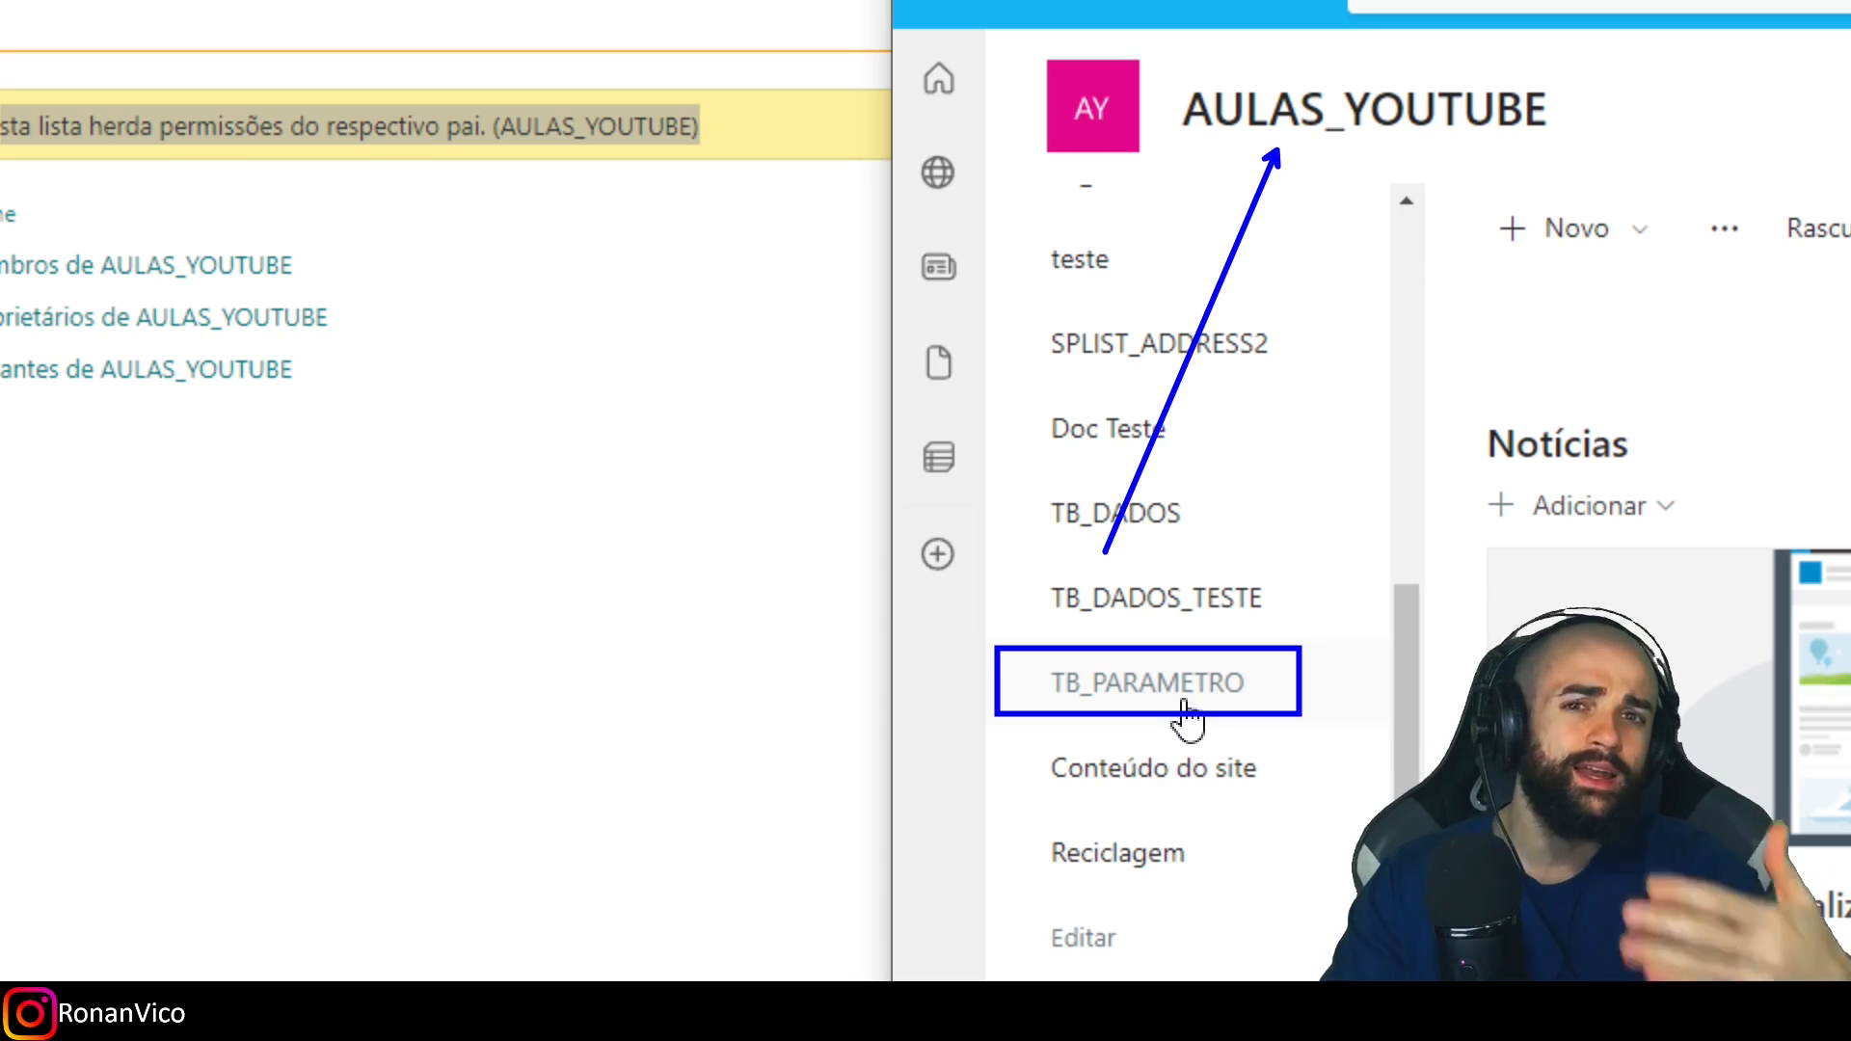
{"action": "key", "text": "Escape"}
{"action": "left_click", "coordinate": [954, 564]}
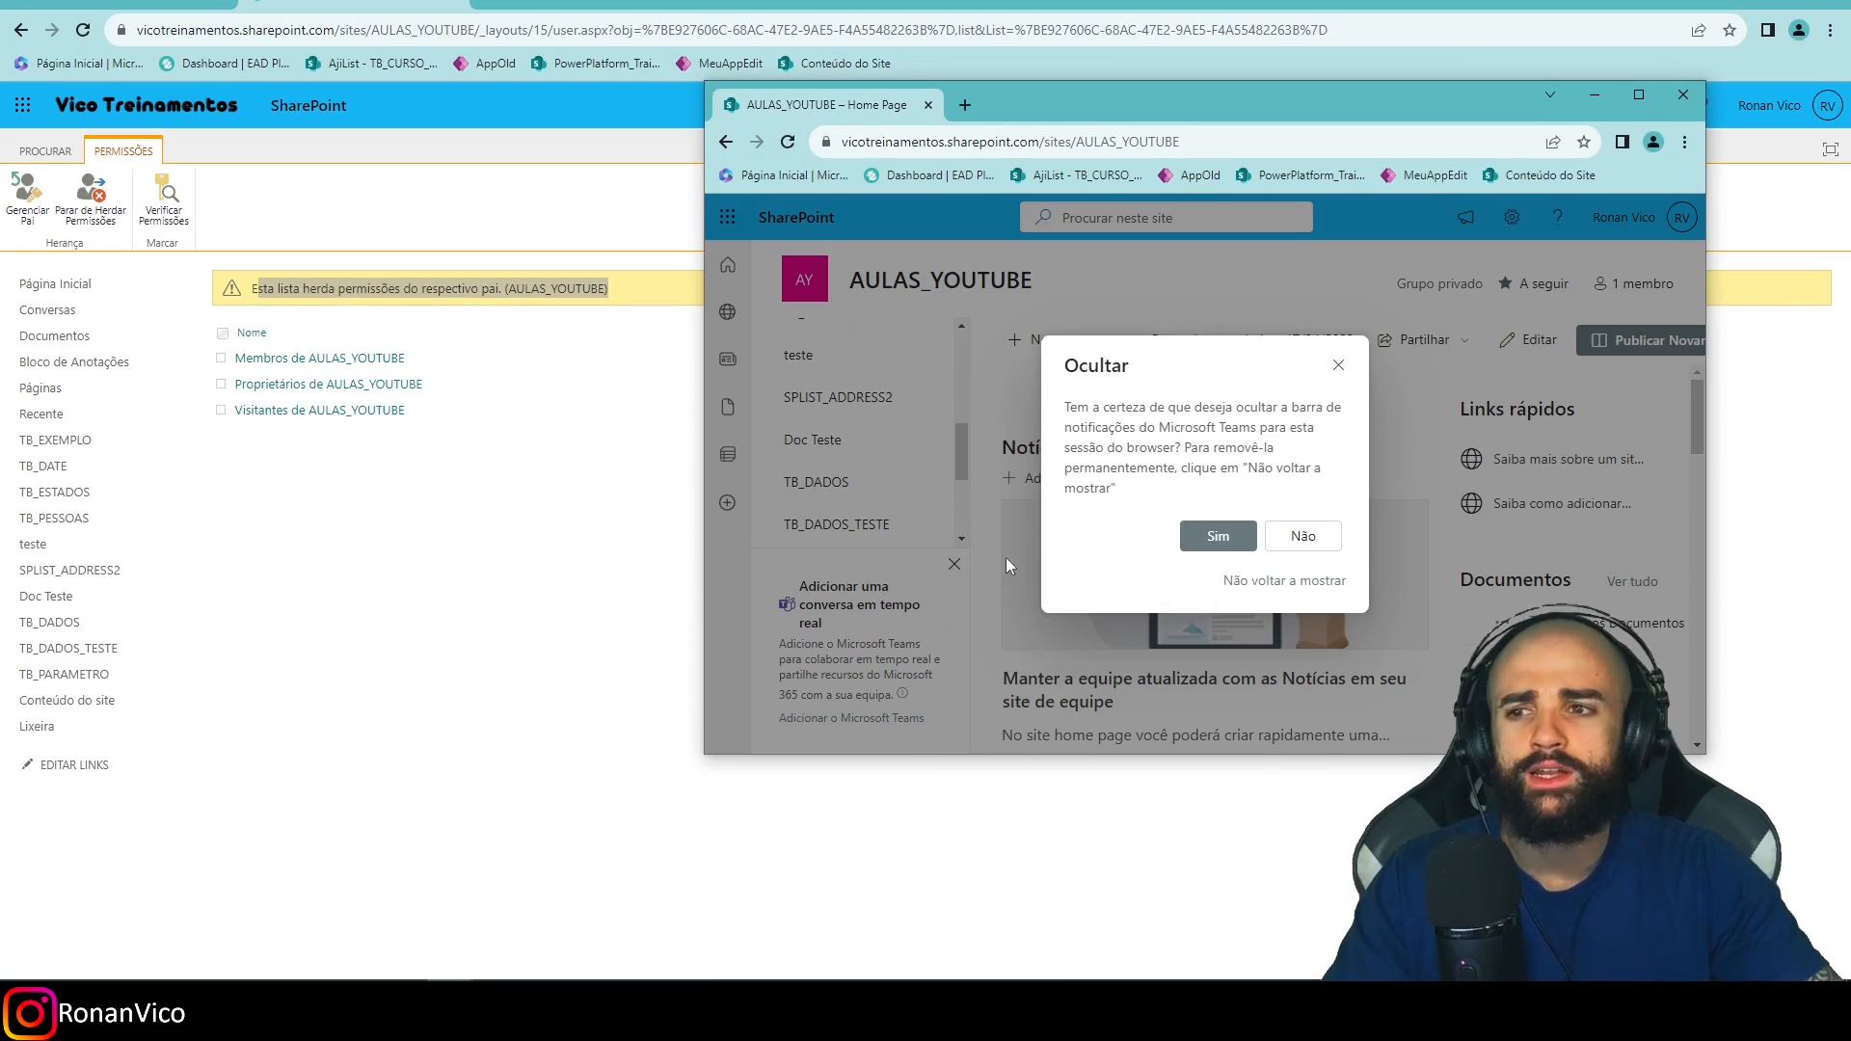
{"action": "left_click", "coordinate": [1343, 359]}
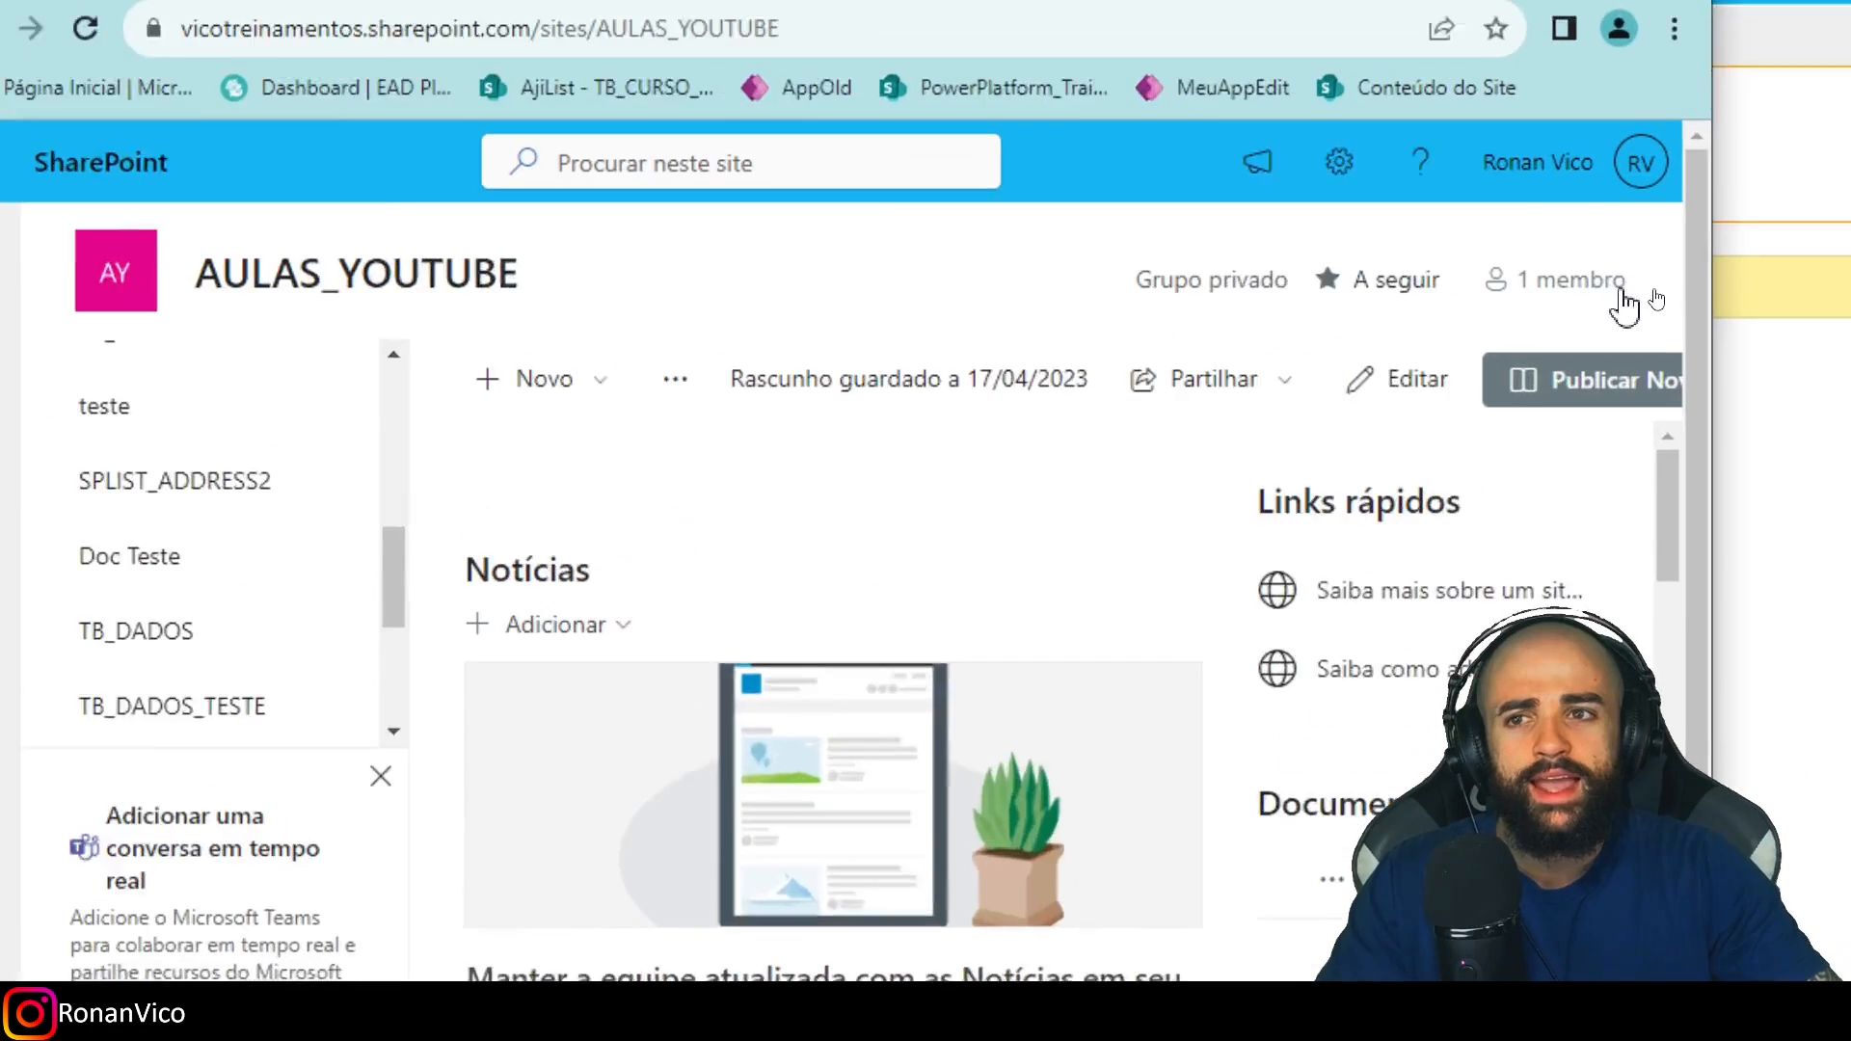
Open the site permissions panel and expand the Visitors, Members and Owners groups.
{"action": "left_click", "coordinate": [1630, 285]}
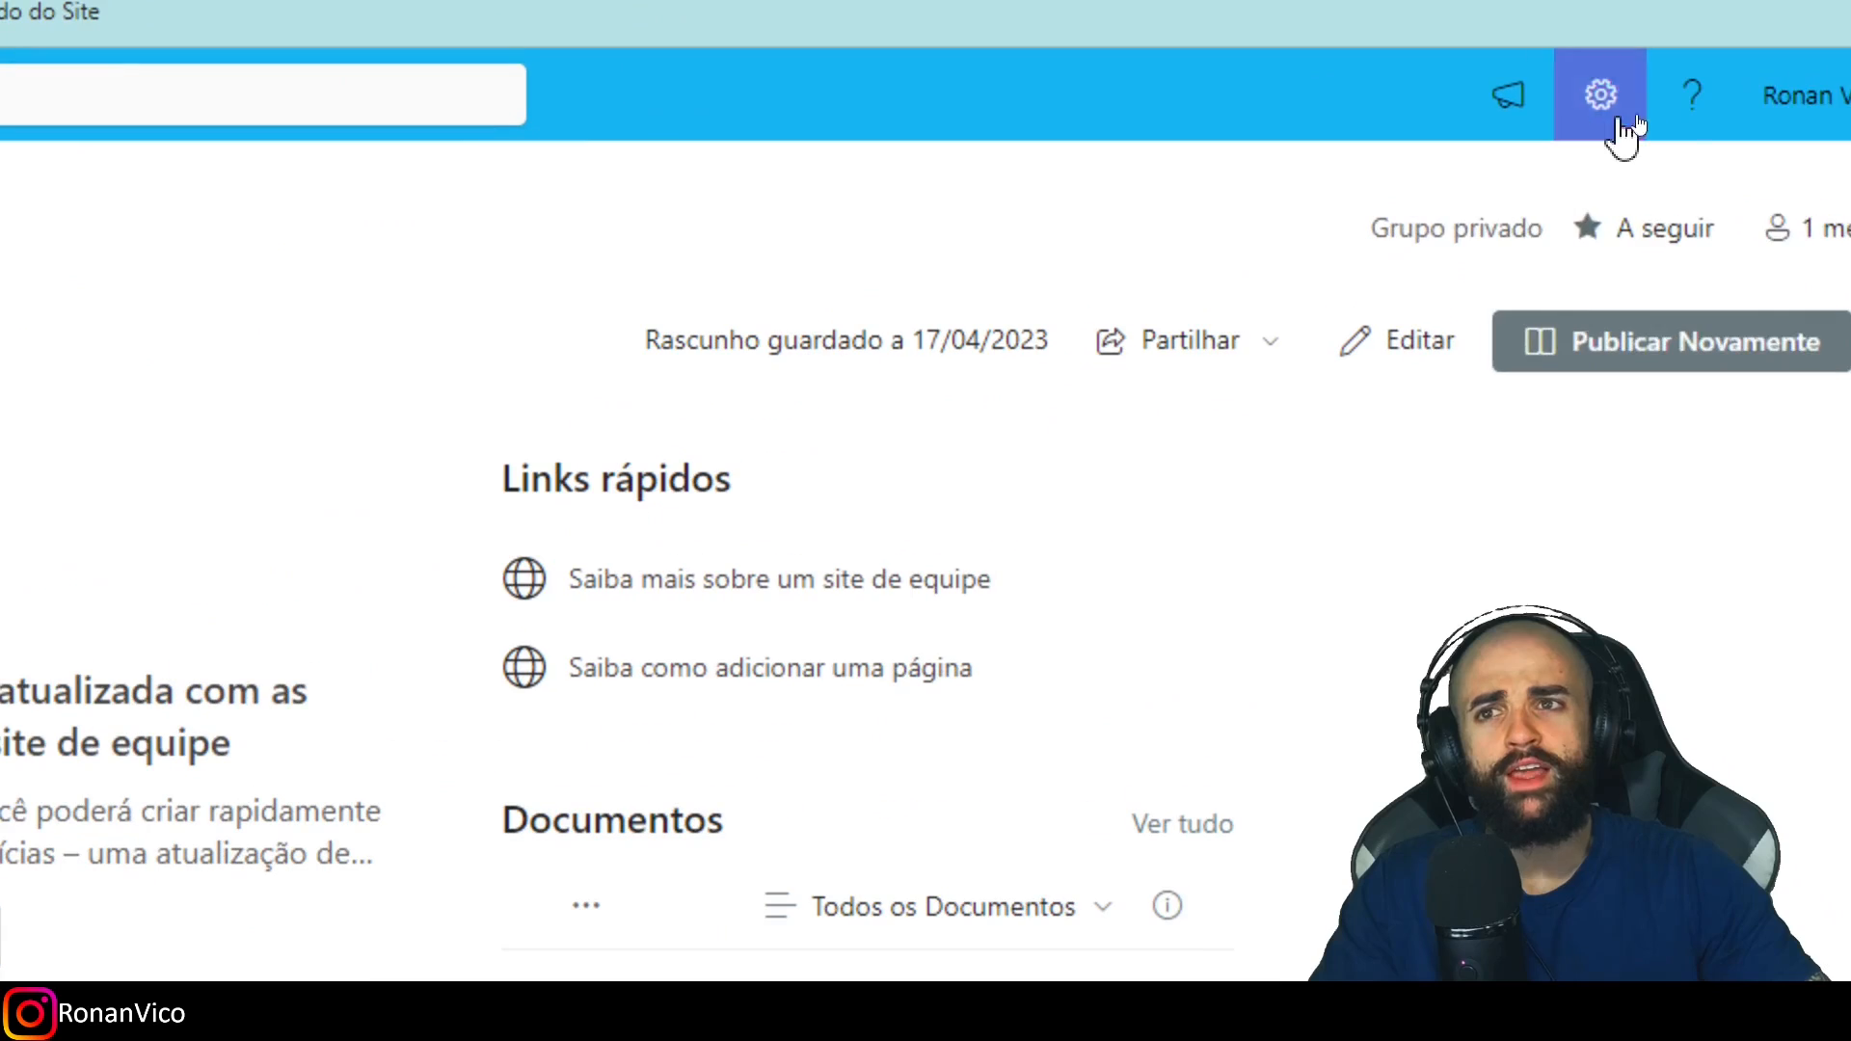
{"action": "left_click", "coordinate": [1496, 218]}
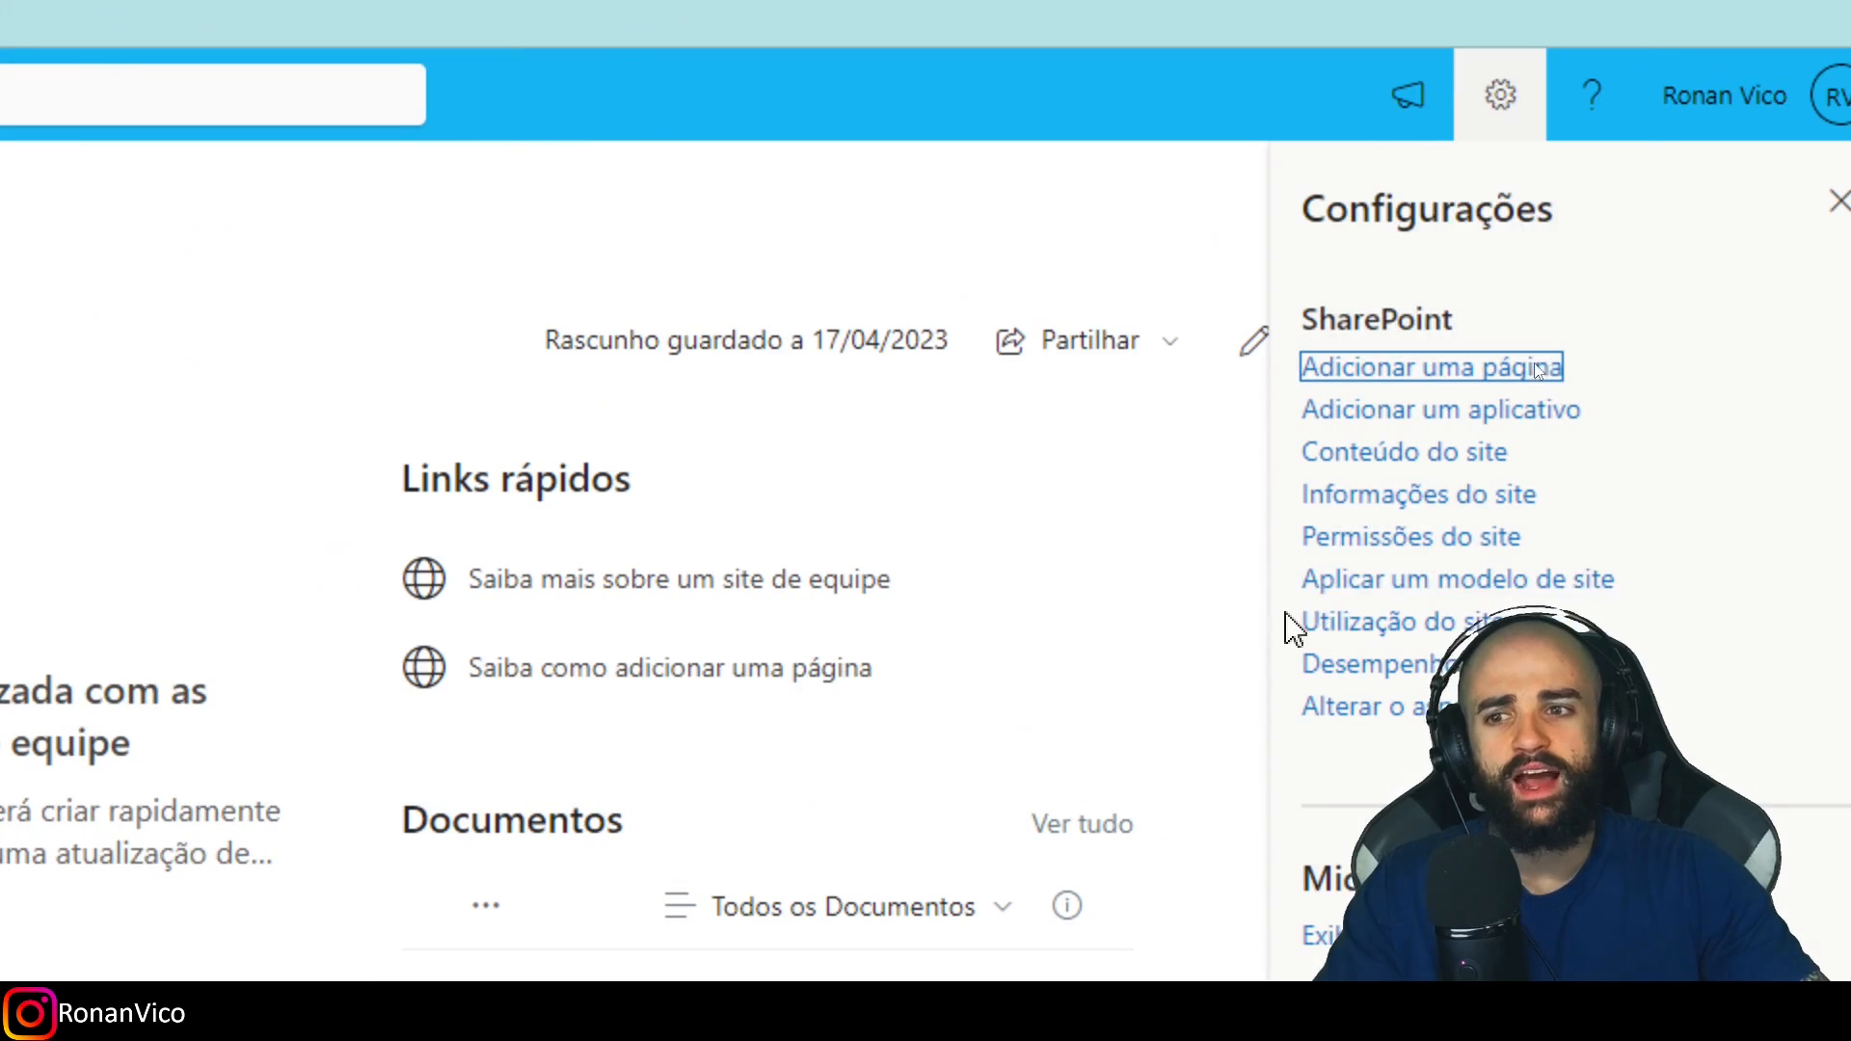
{"action": "left_click", "coordinate": [1350, 540]}
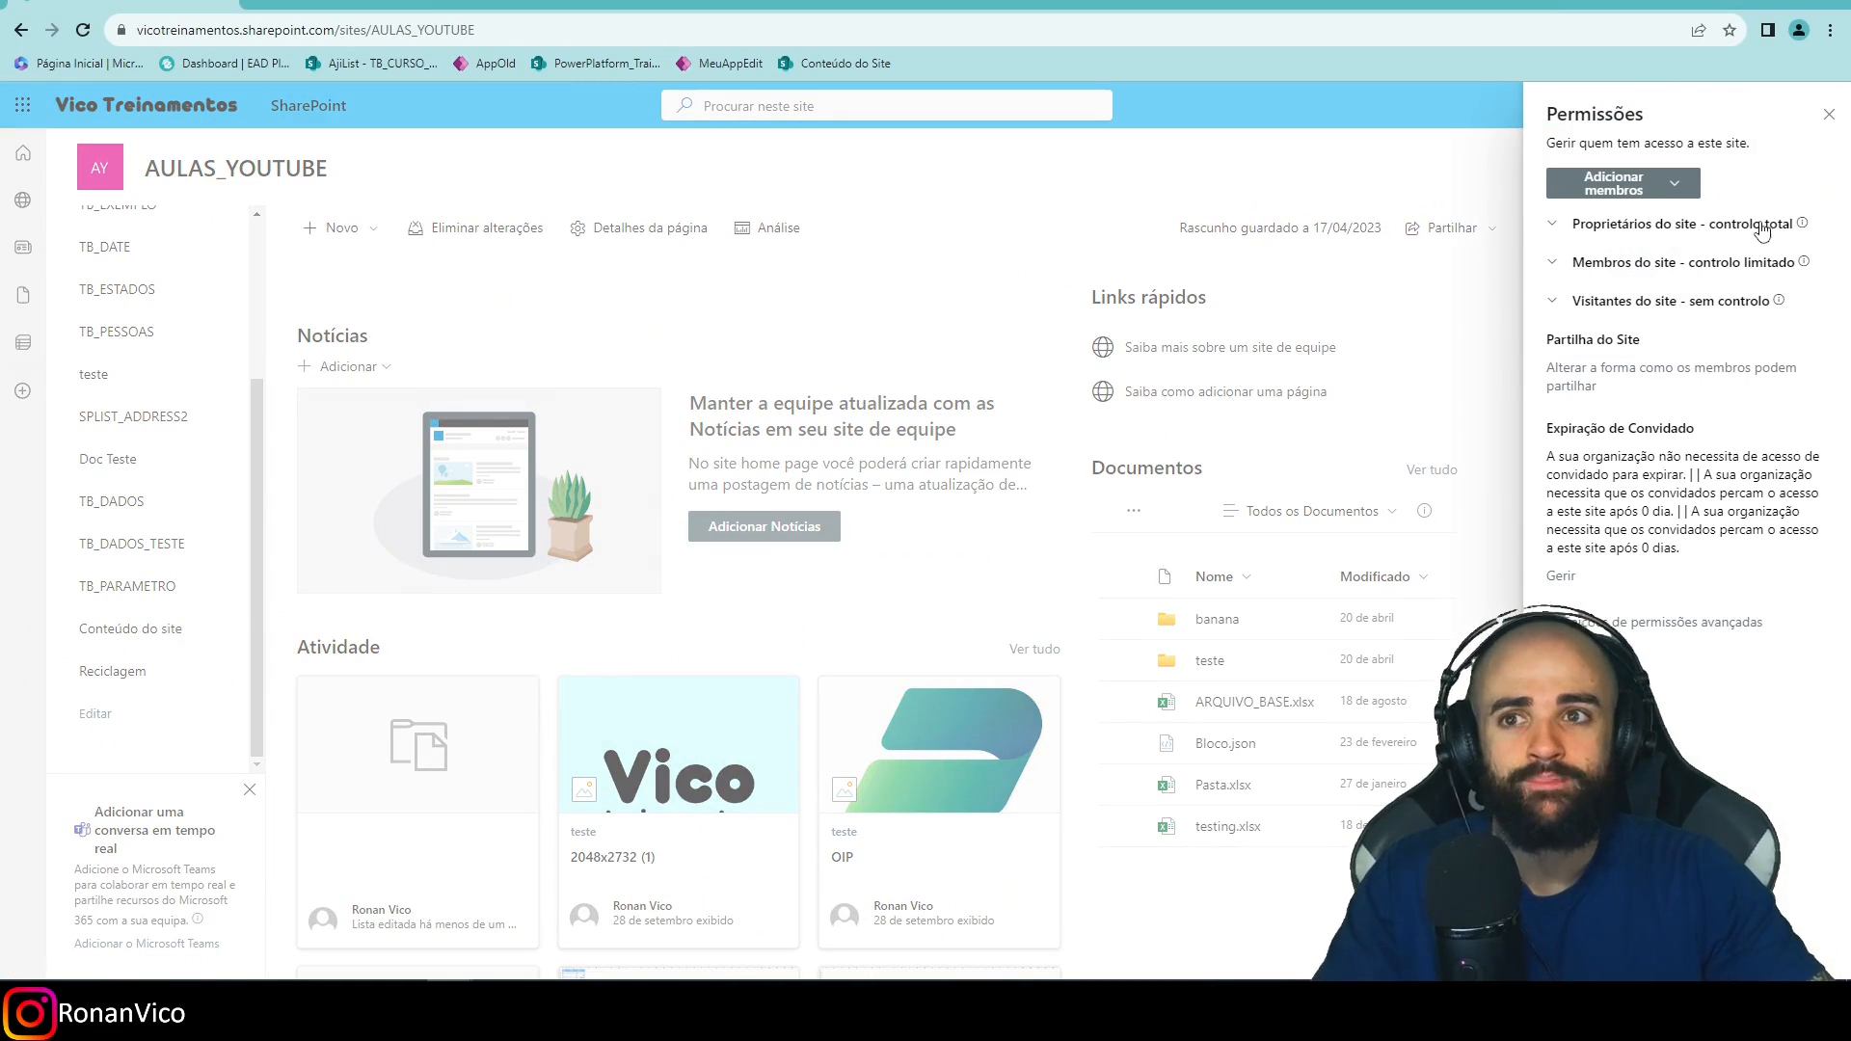
{"action": "left_click", "coordinate": [1632, 294]}
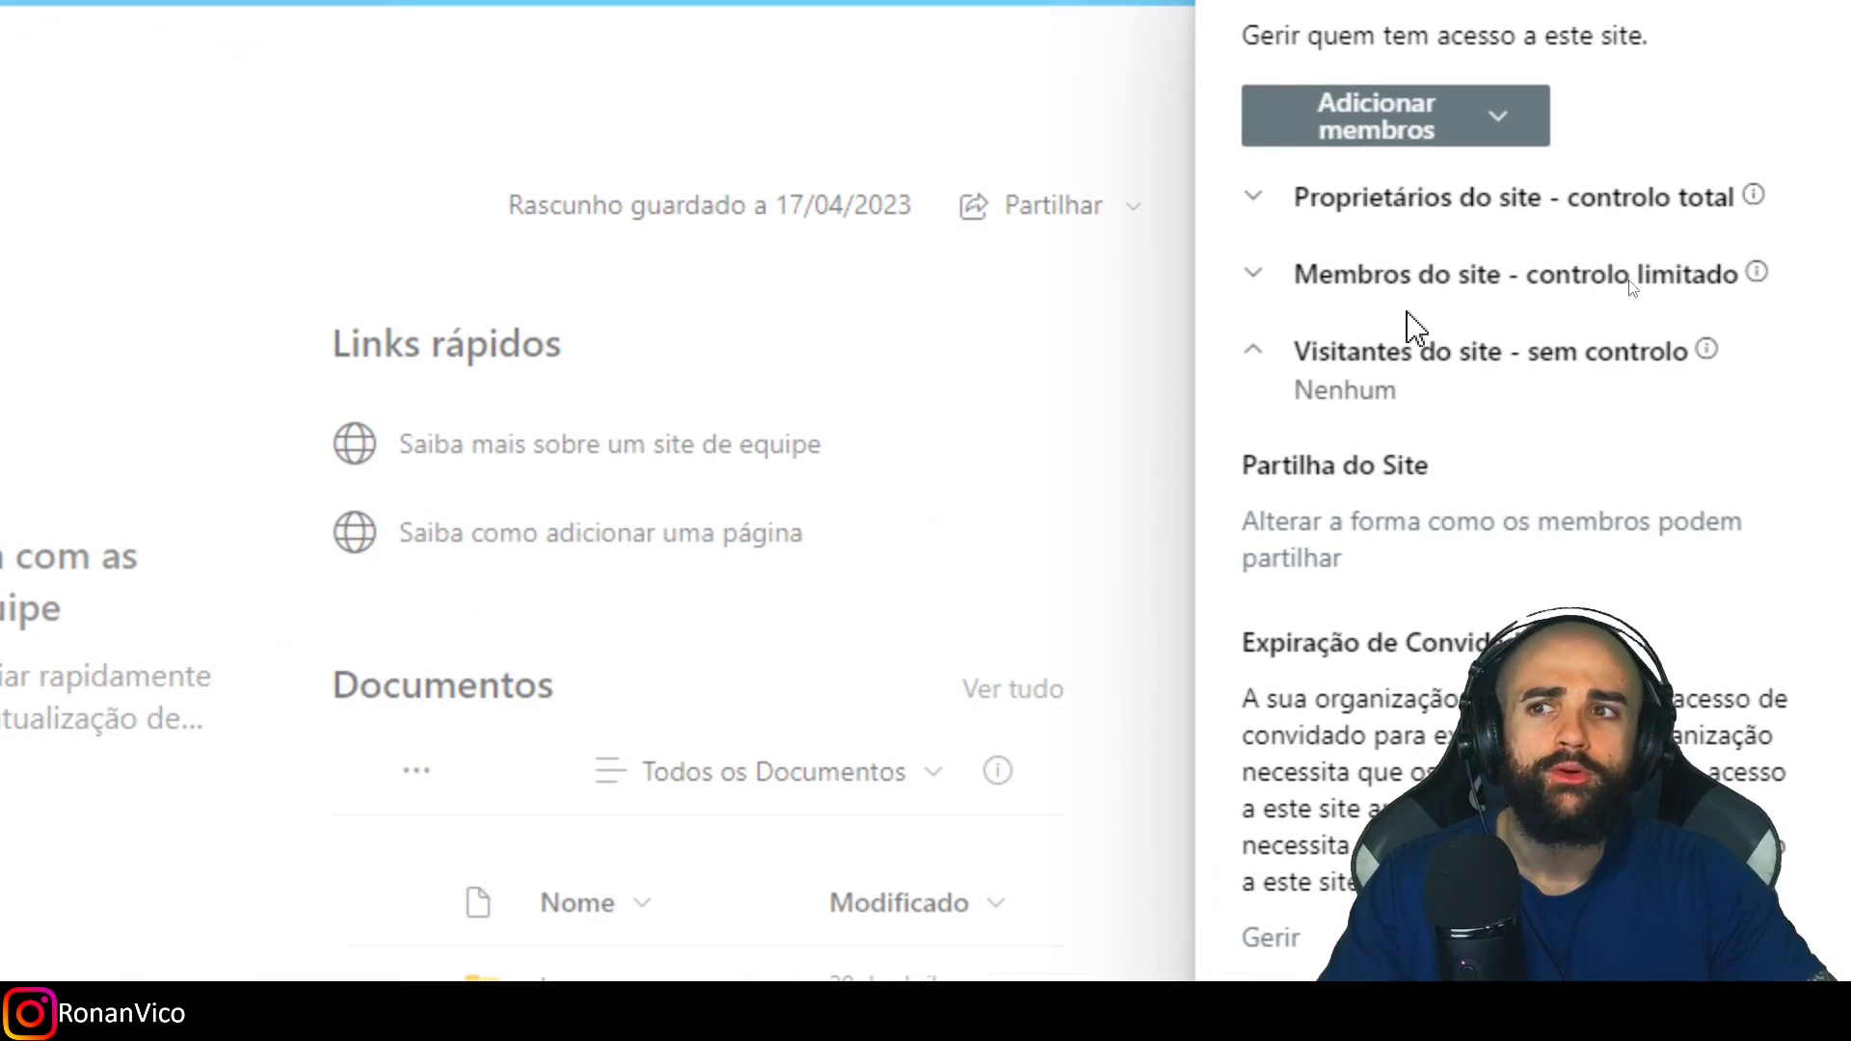
{"action": "left_click", "coordinate": [1417, 278]}
{"action": "left_click", "coordinate": [1434, 203]}
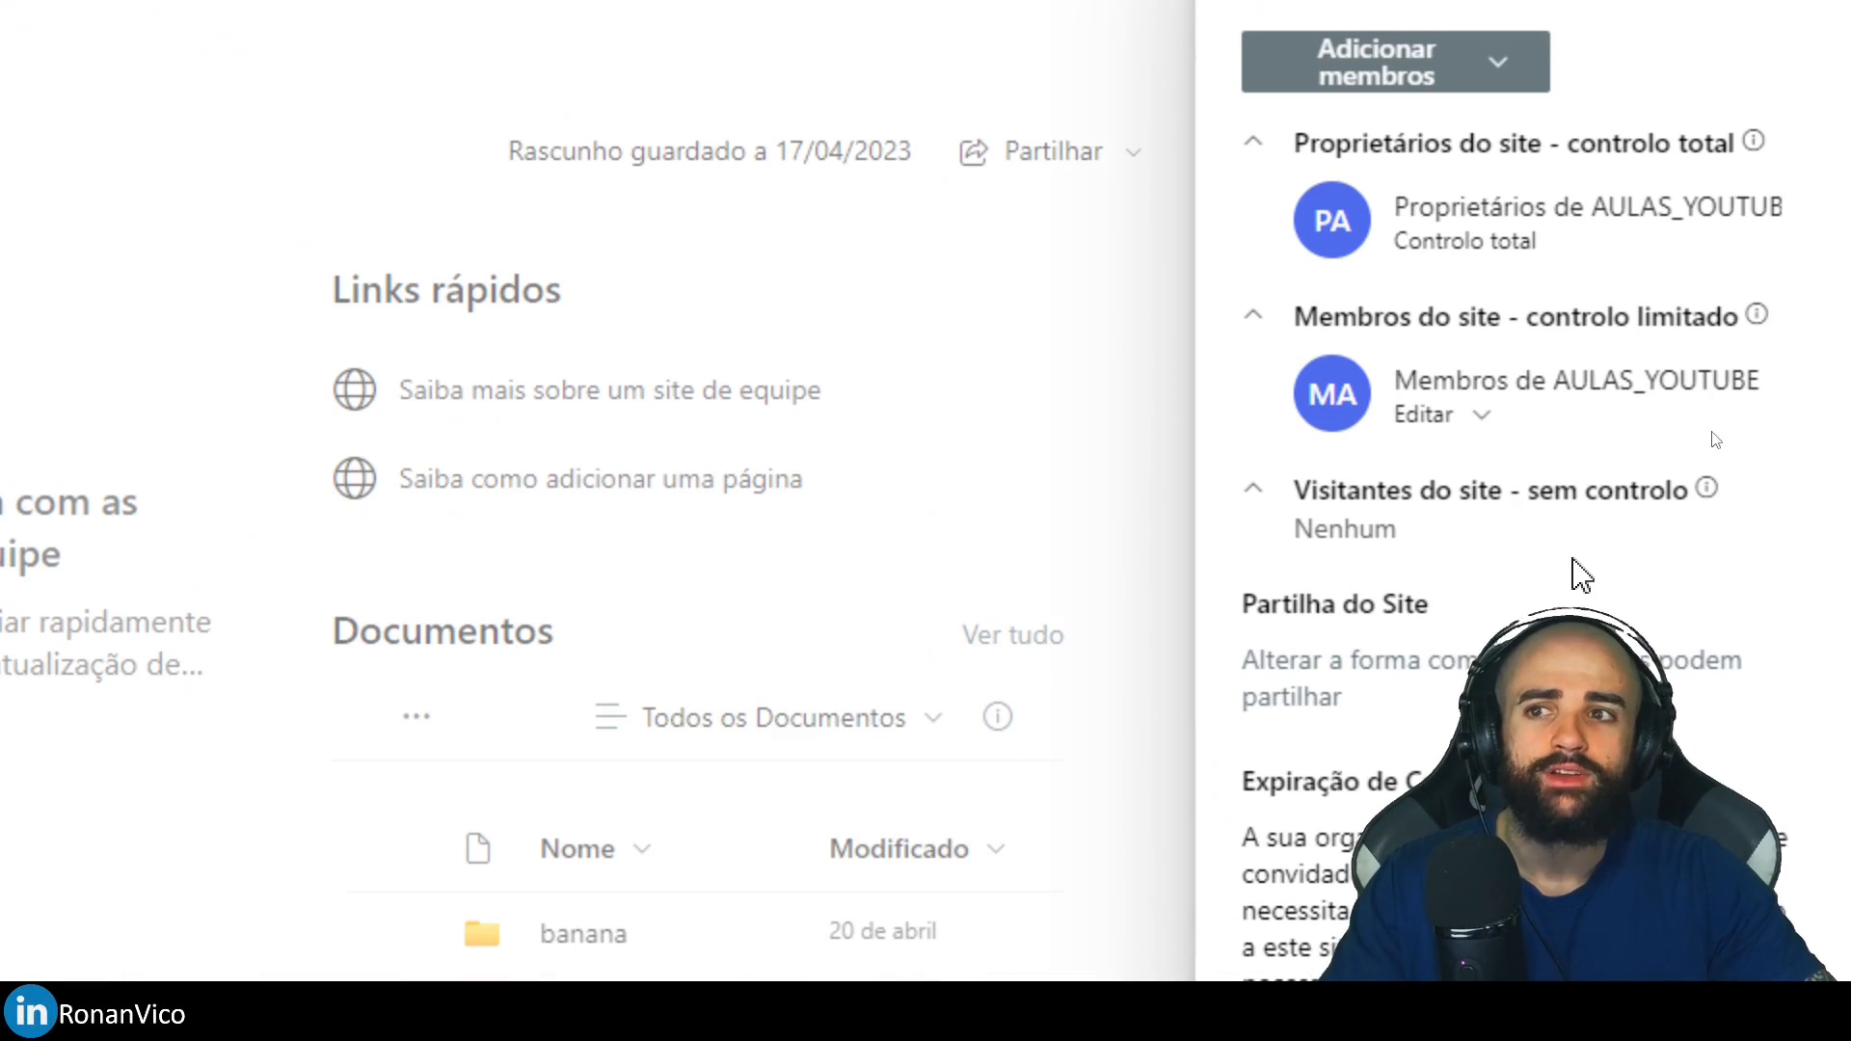
{"action": "left_click", "coordinate": [1477, 417]}
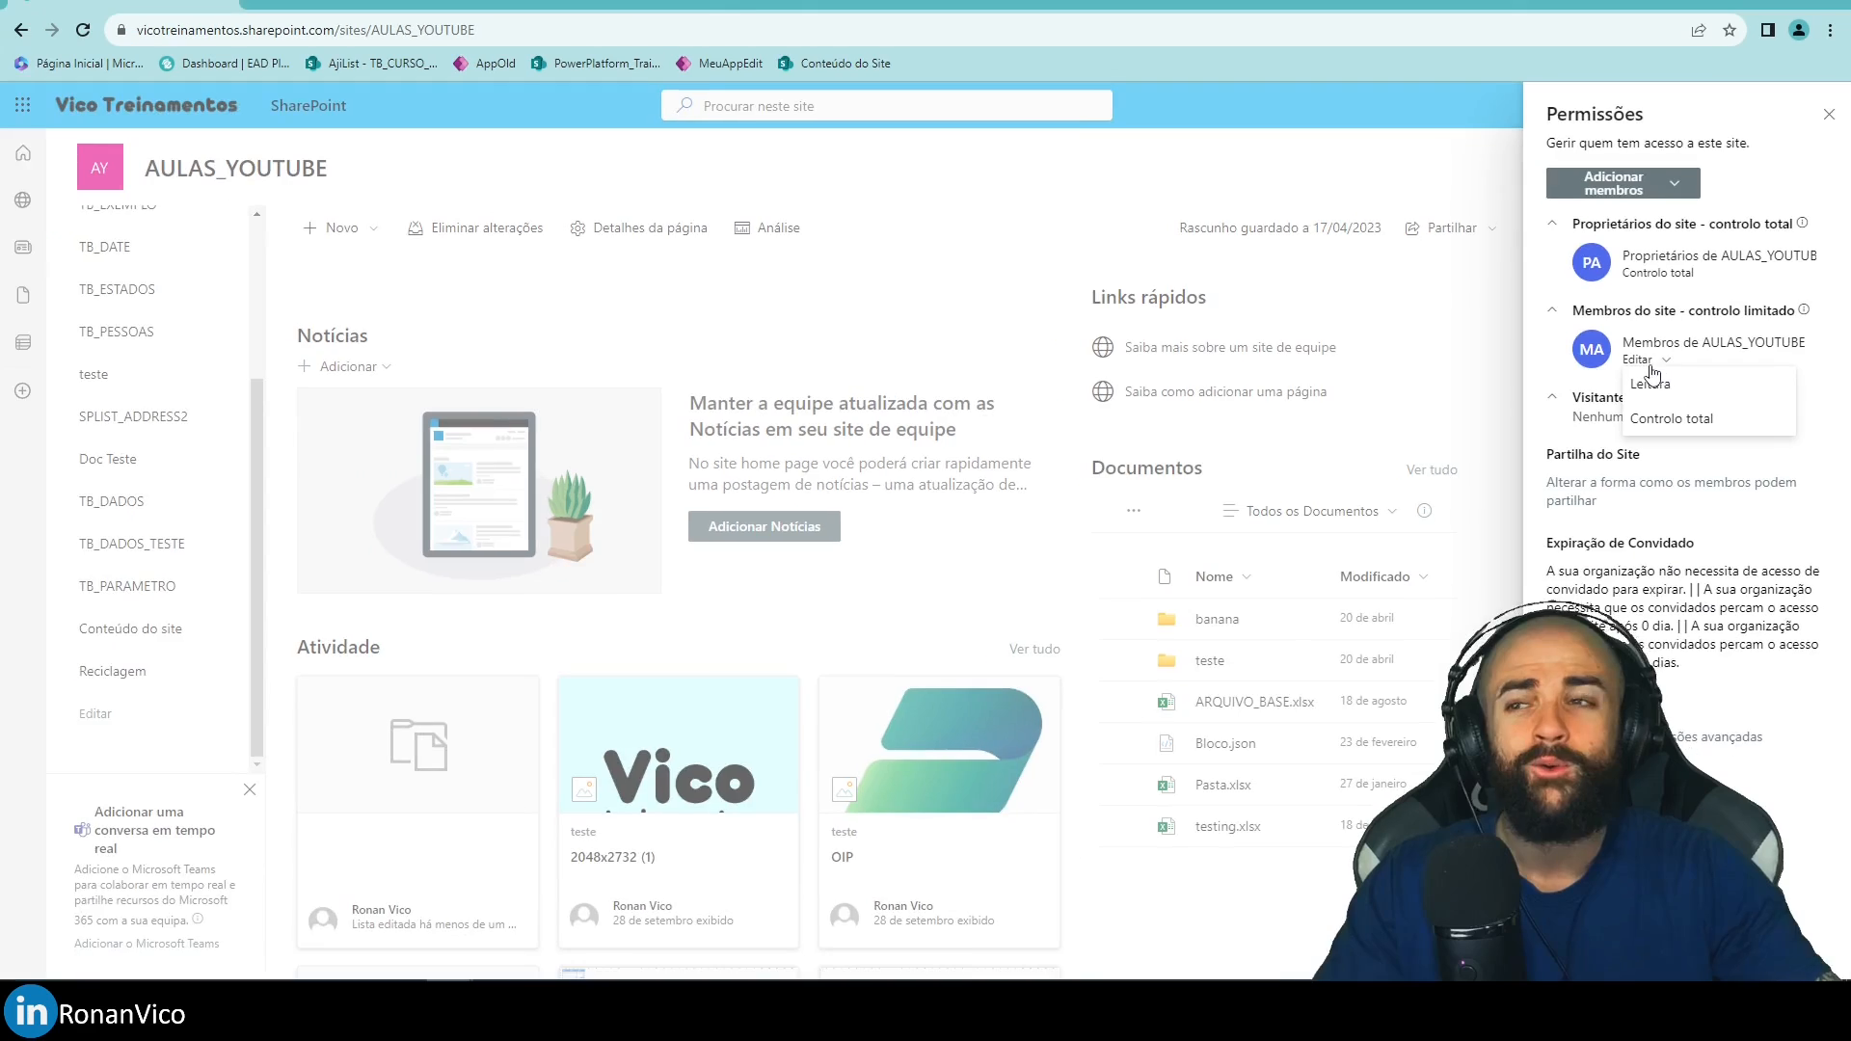
Shrink and minimize the site window to bring the list permissions page forward.
{"action": "left_click_drag", "start_coordinate": [742, 4], "coordinate": [1184, 77]}
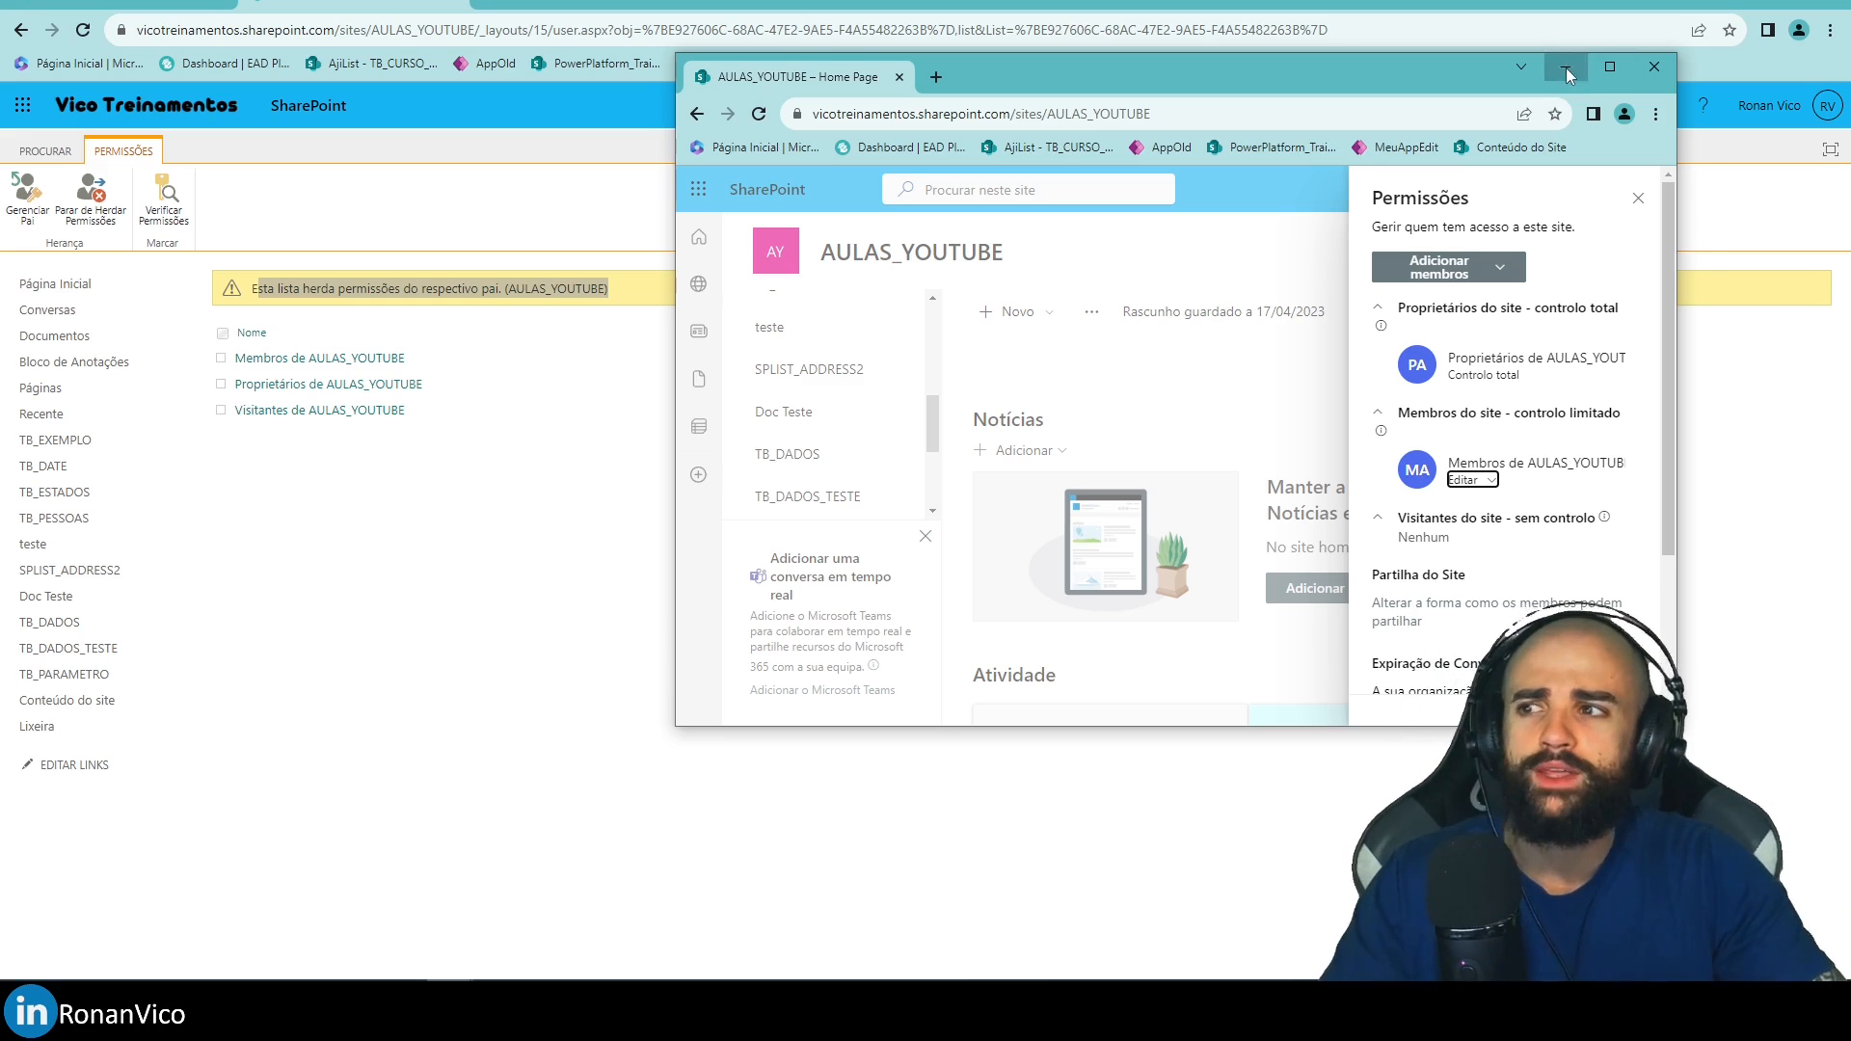
{"action": "left_click", "coordinate": [1566, 66]}
{"action": "left_click", "coordinate": [579, 430]}
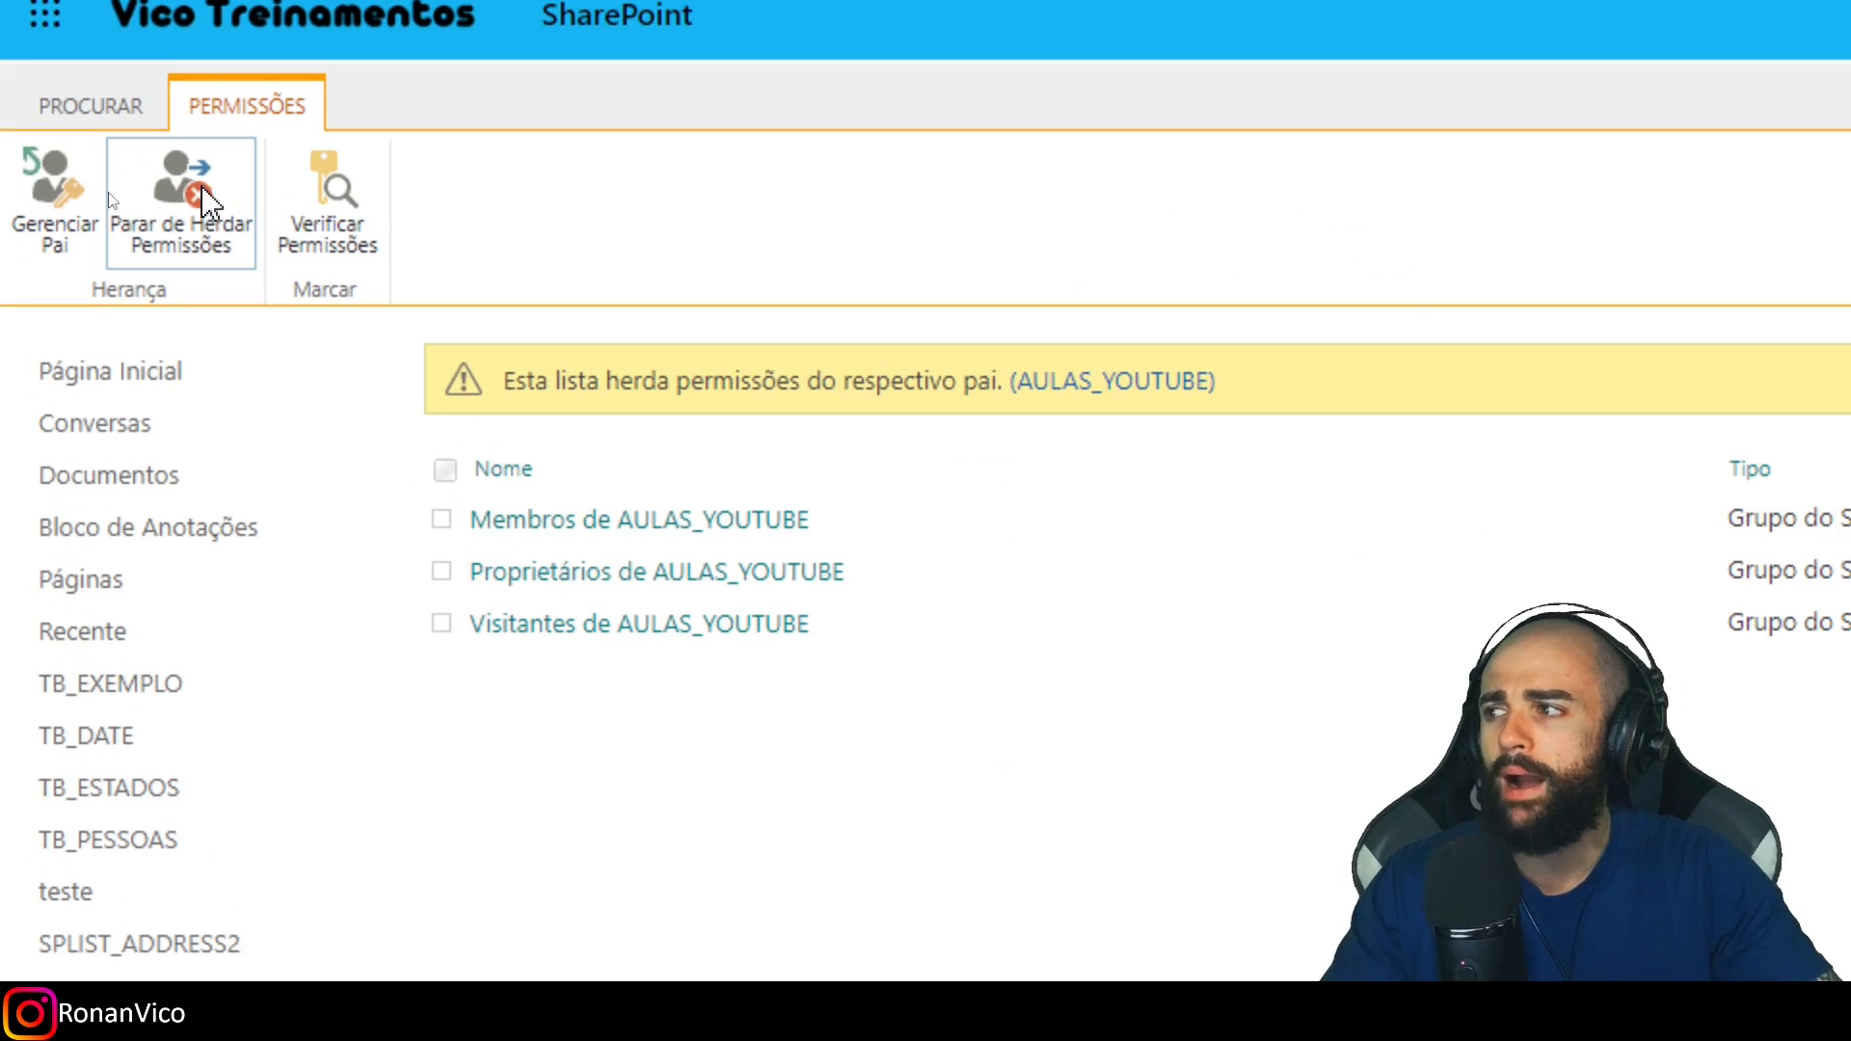
Stop TB_PARAMETRO inheriting site permissions and confirm unique permissions.
{"action": "left_click", "coordinate": [98, 201]}
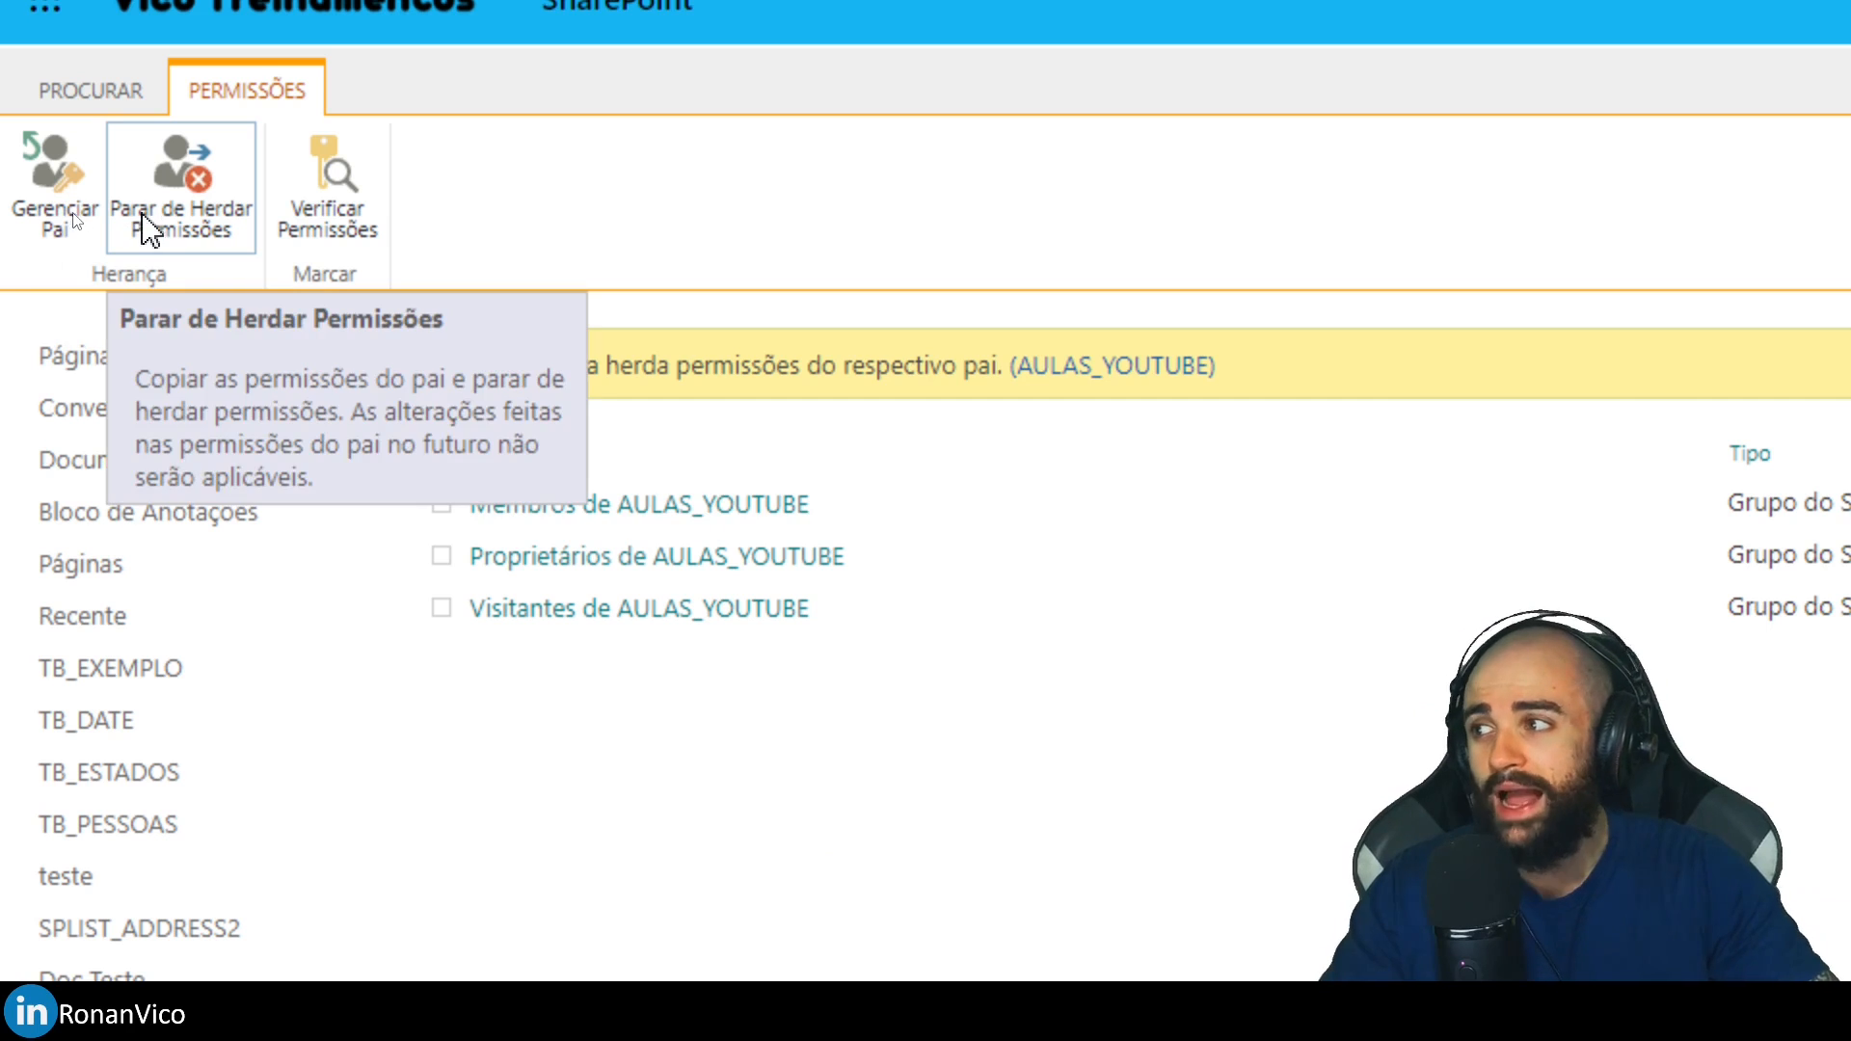
{"action": "left_click", "coordinate": [174, 212]}
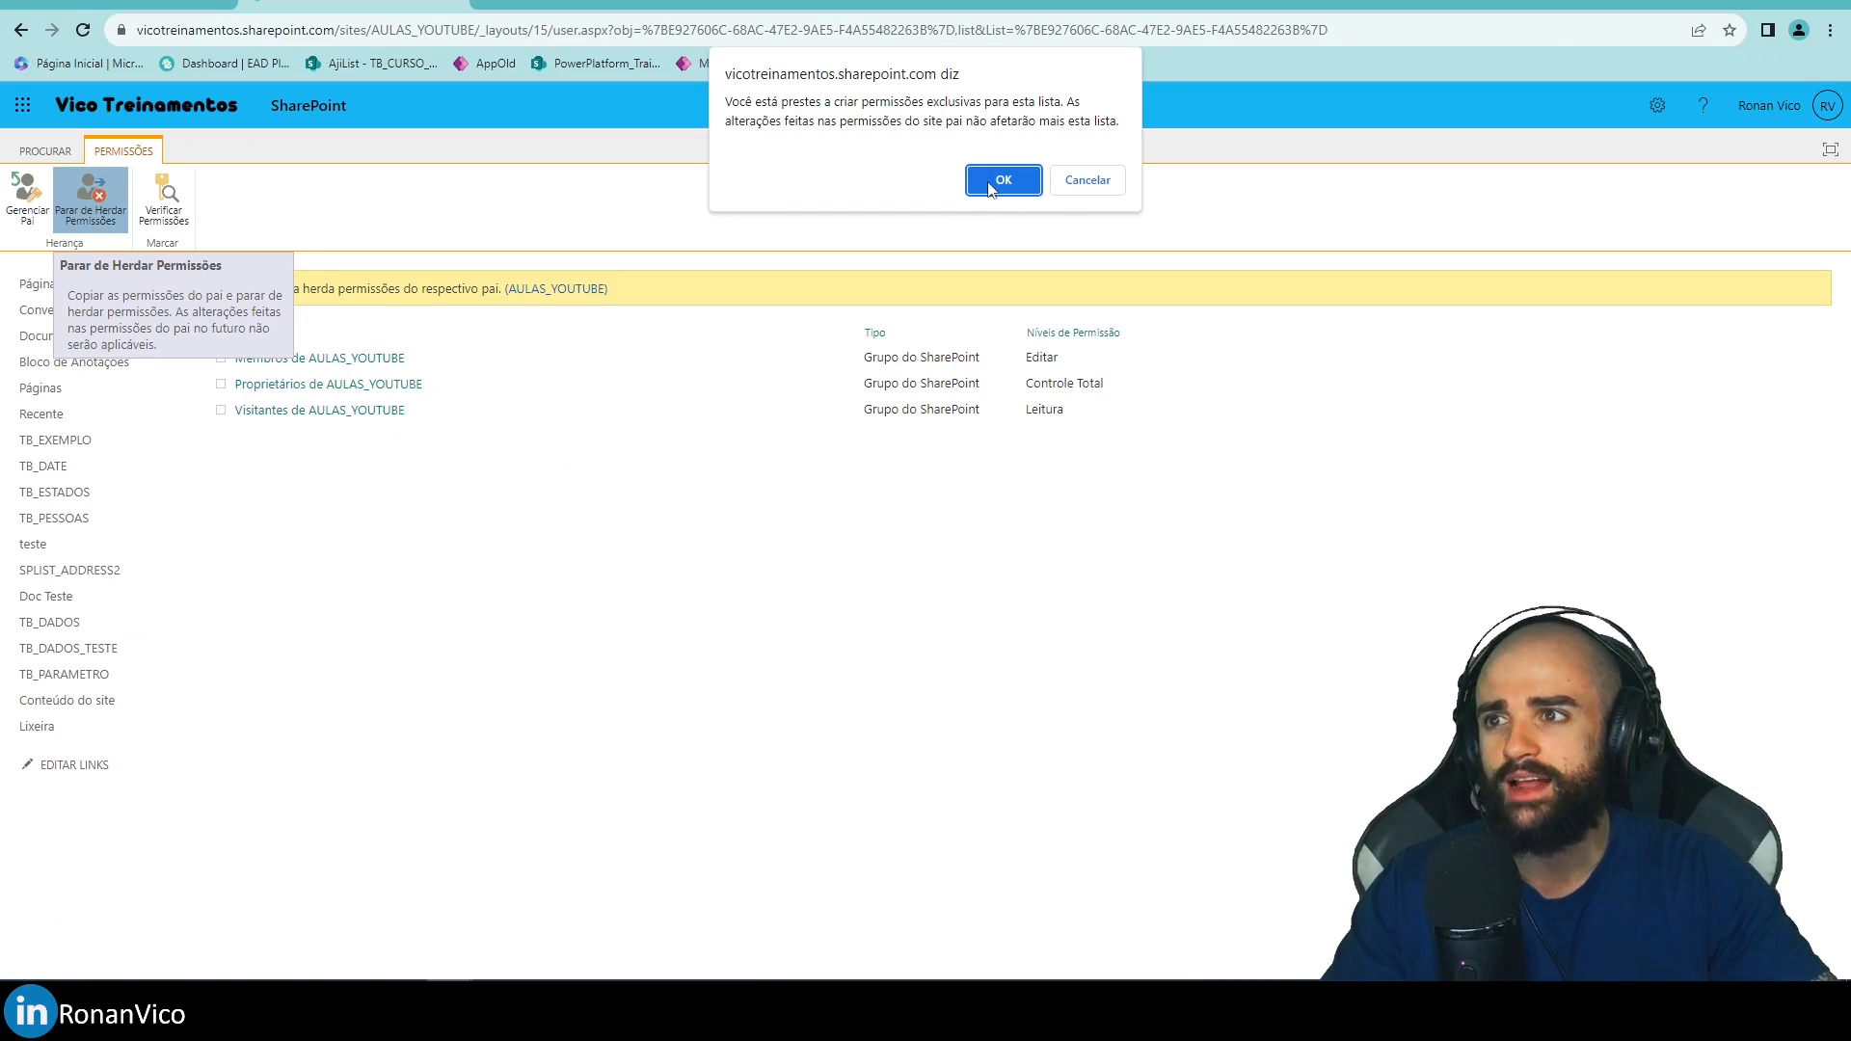
{"action": "left_click", "coordinate": [1004, 177]}
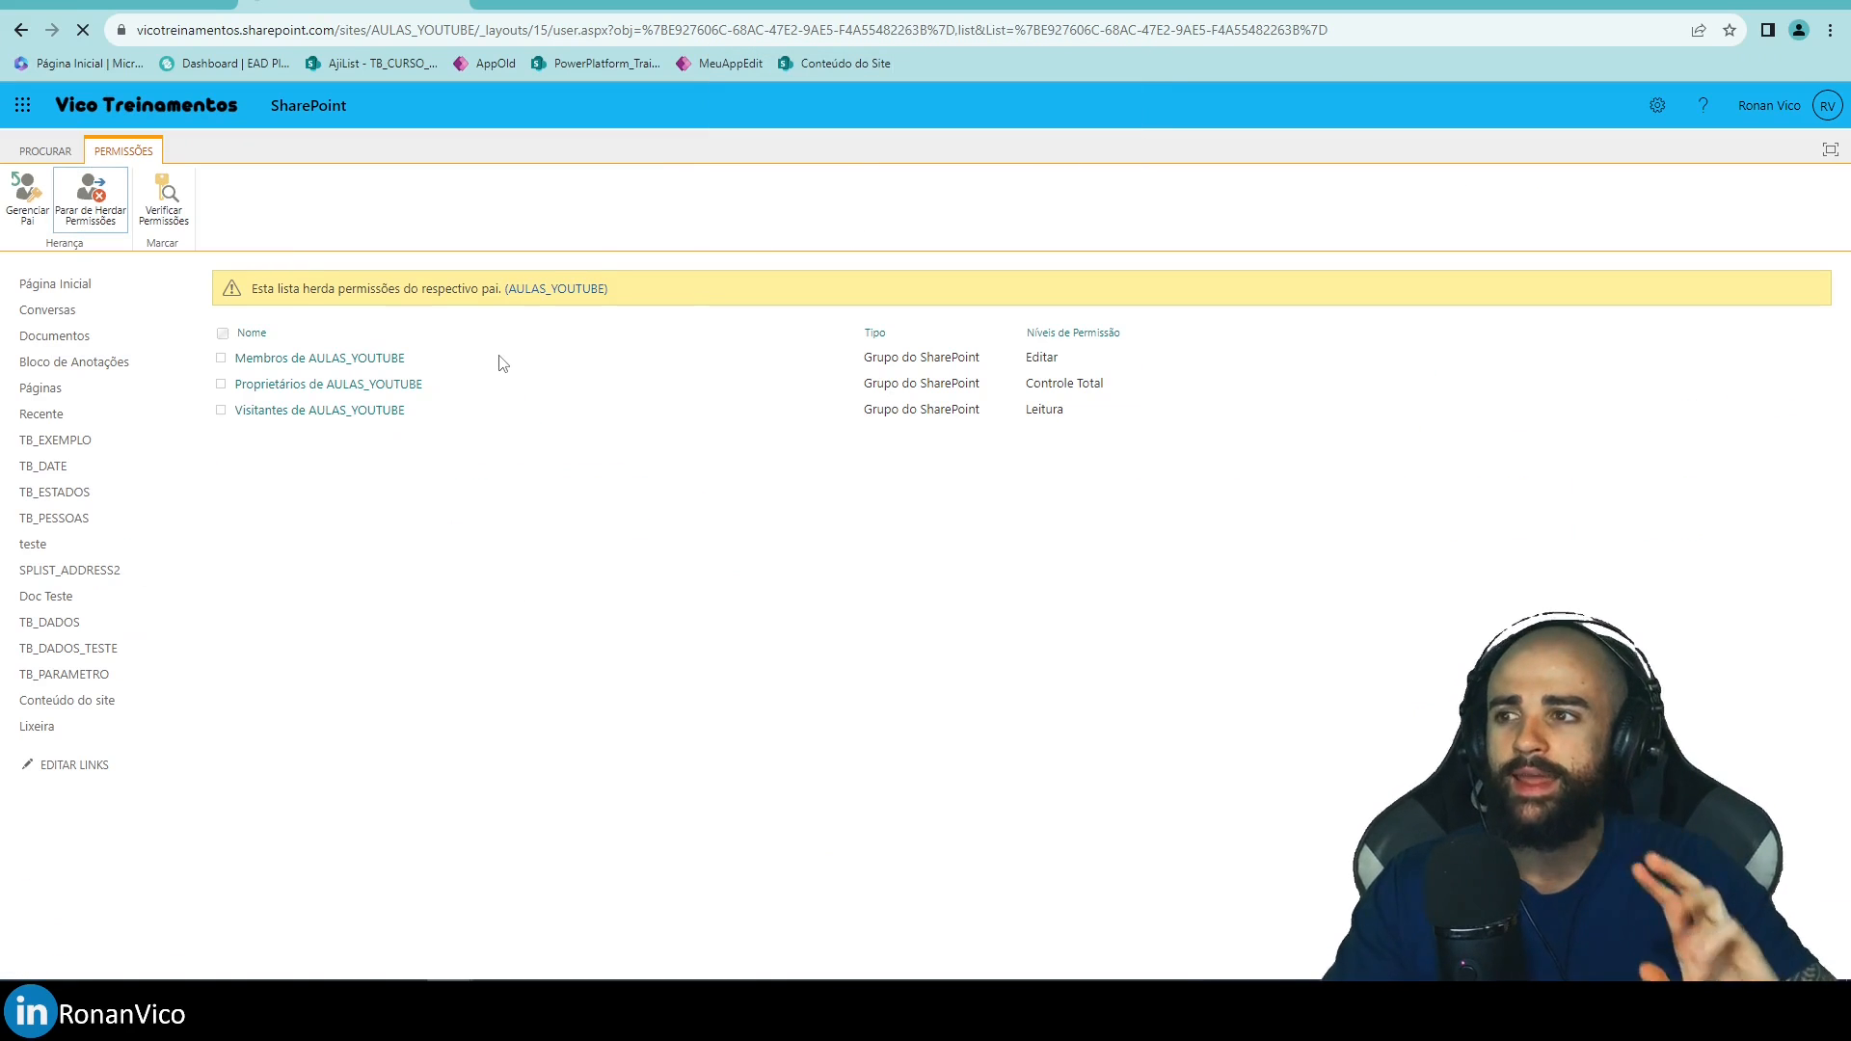
Highlight the unique-permissions notice, then return to the site home window.
{"action": "left_click_drag", "start_coordinate": [253, 290], "coordinate": [434, 285]}
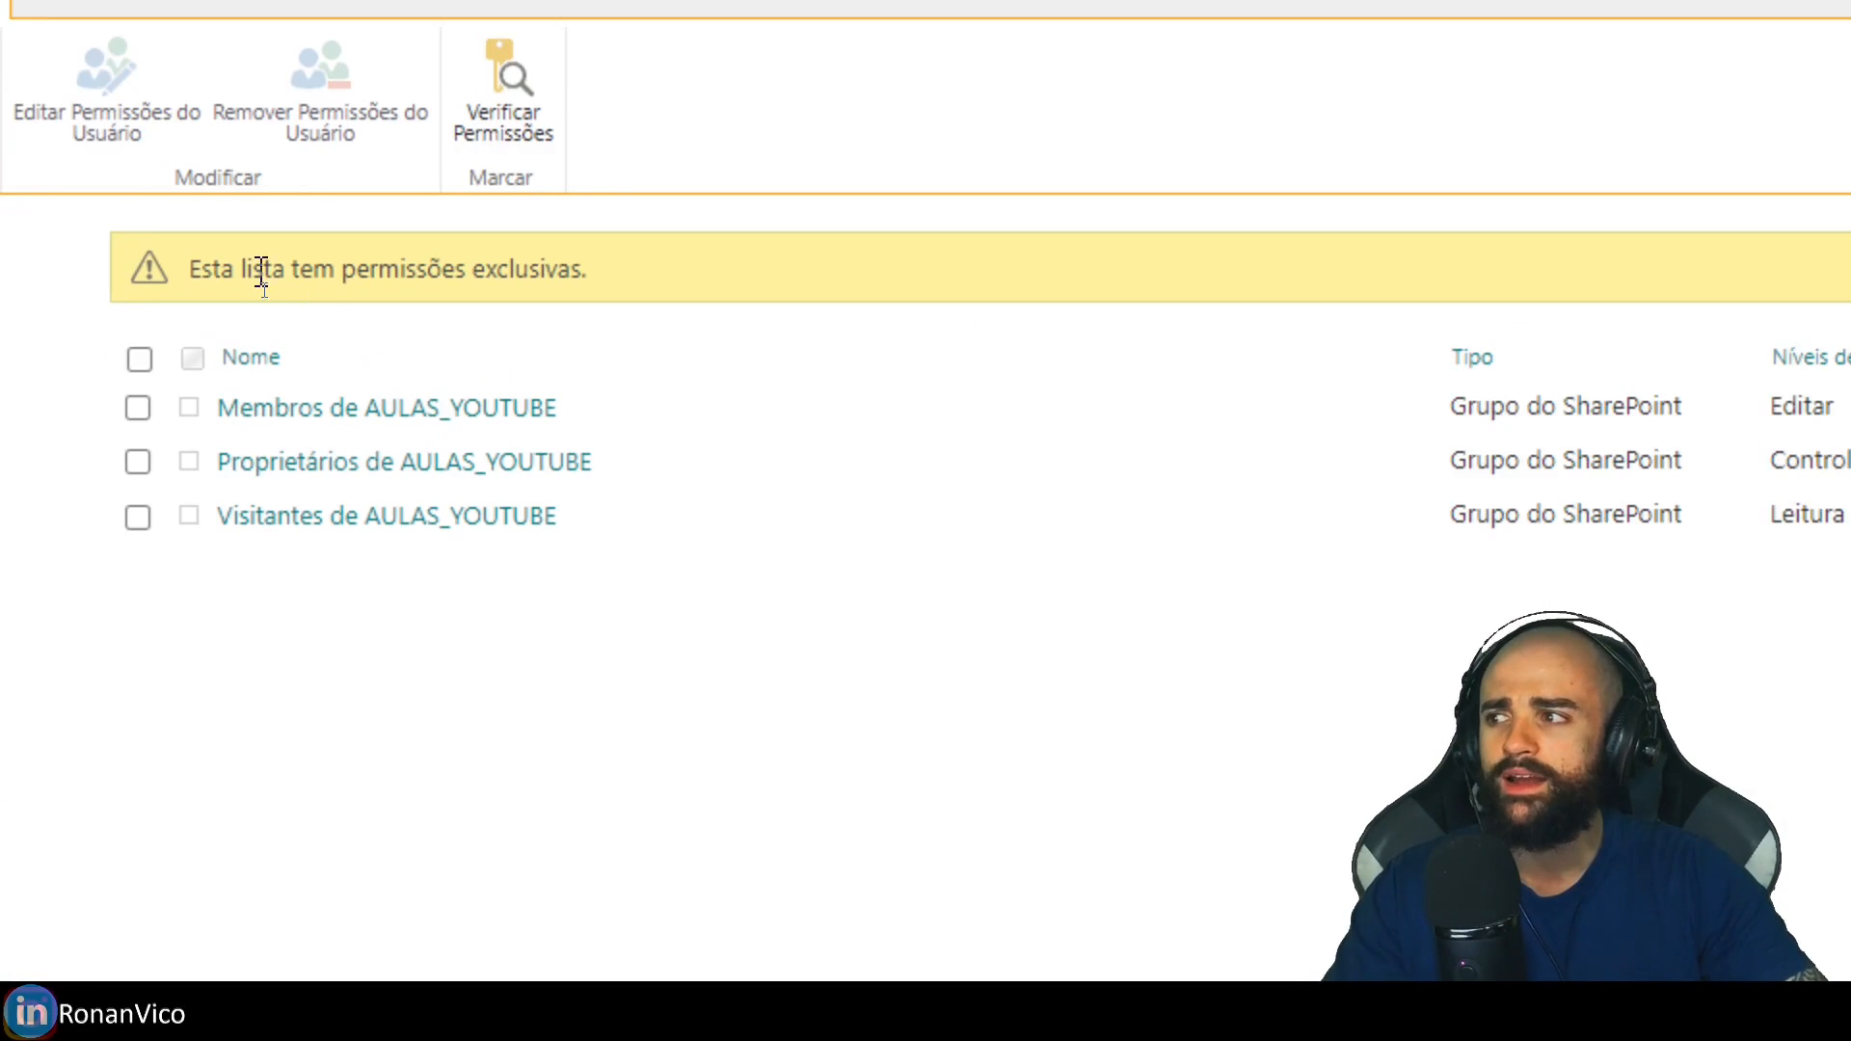
{"action": "left_click_drag", "start_coordinate": [603, 260], "coordinate": [641, 261]}
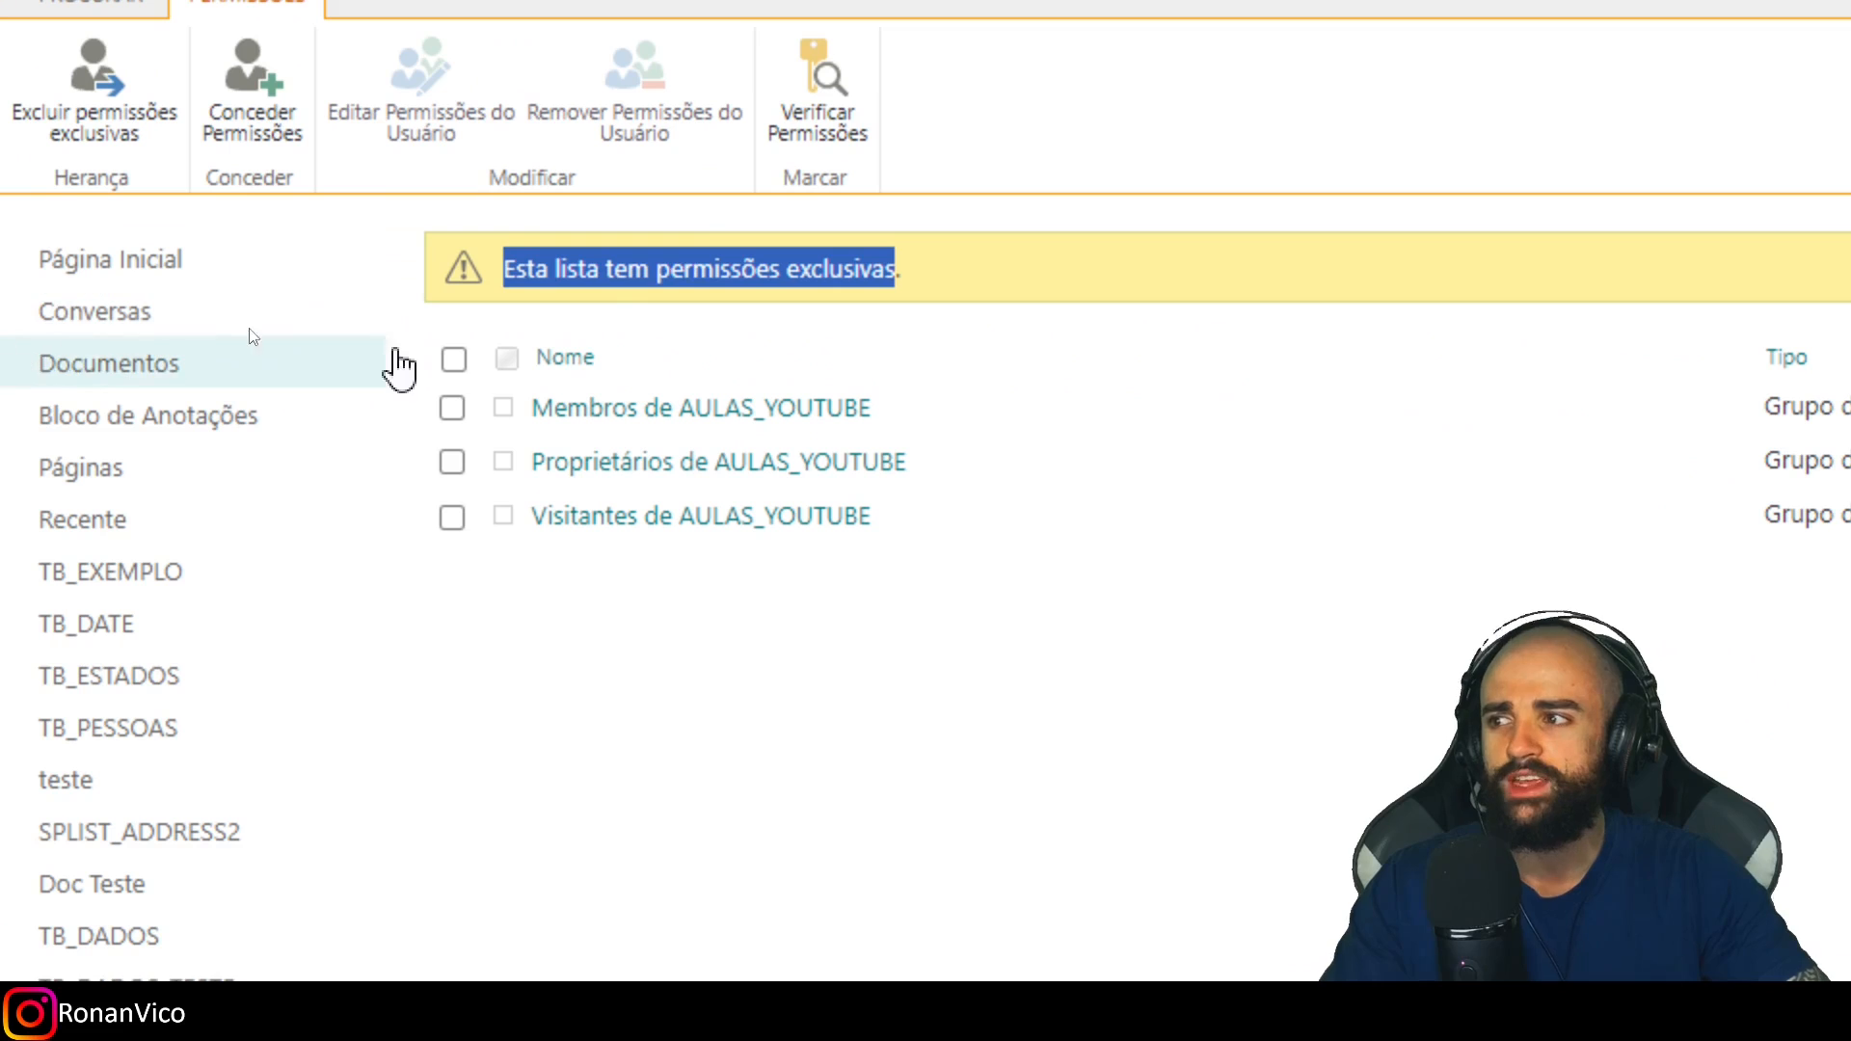
{"action": "left_click", "coordinate": [382, 269]}
{"action": "double_click", "coordinate": [312, 268]}
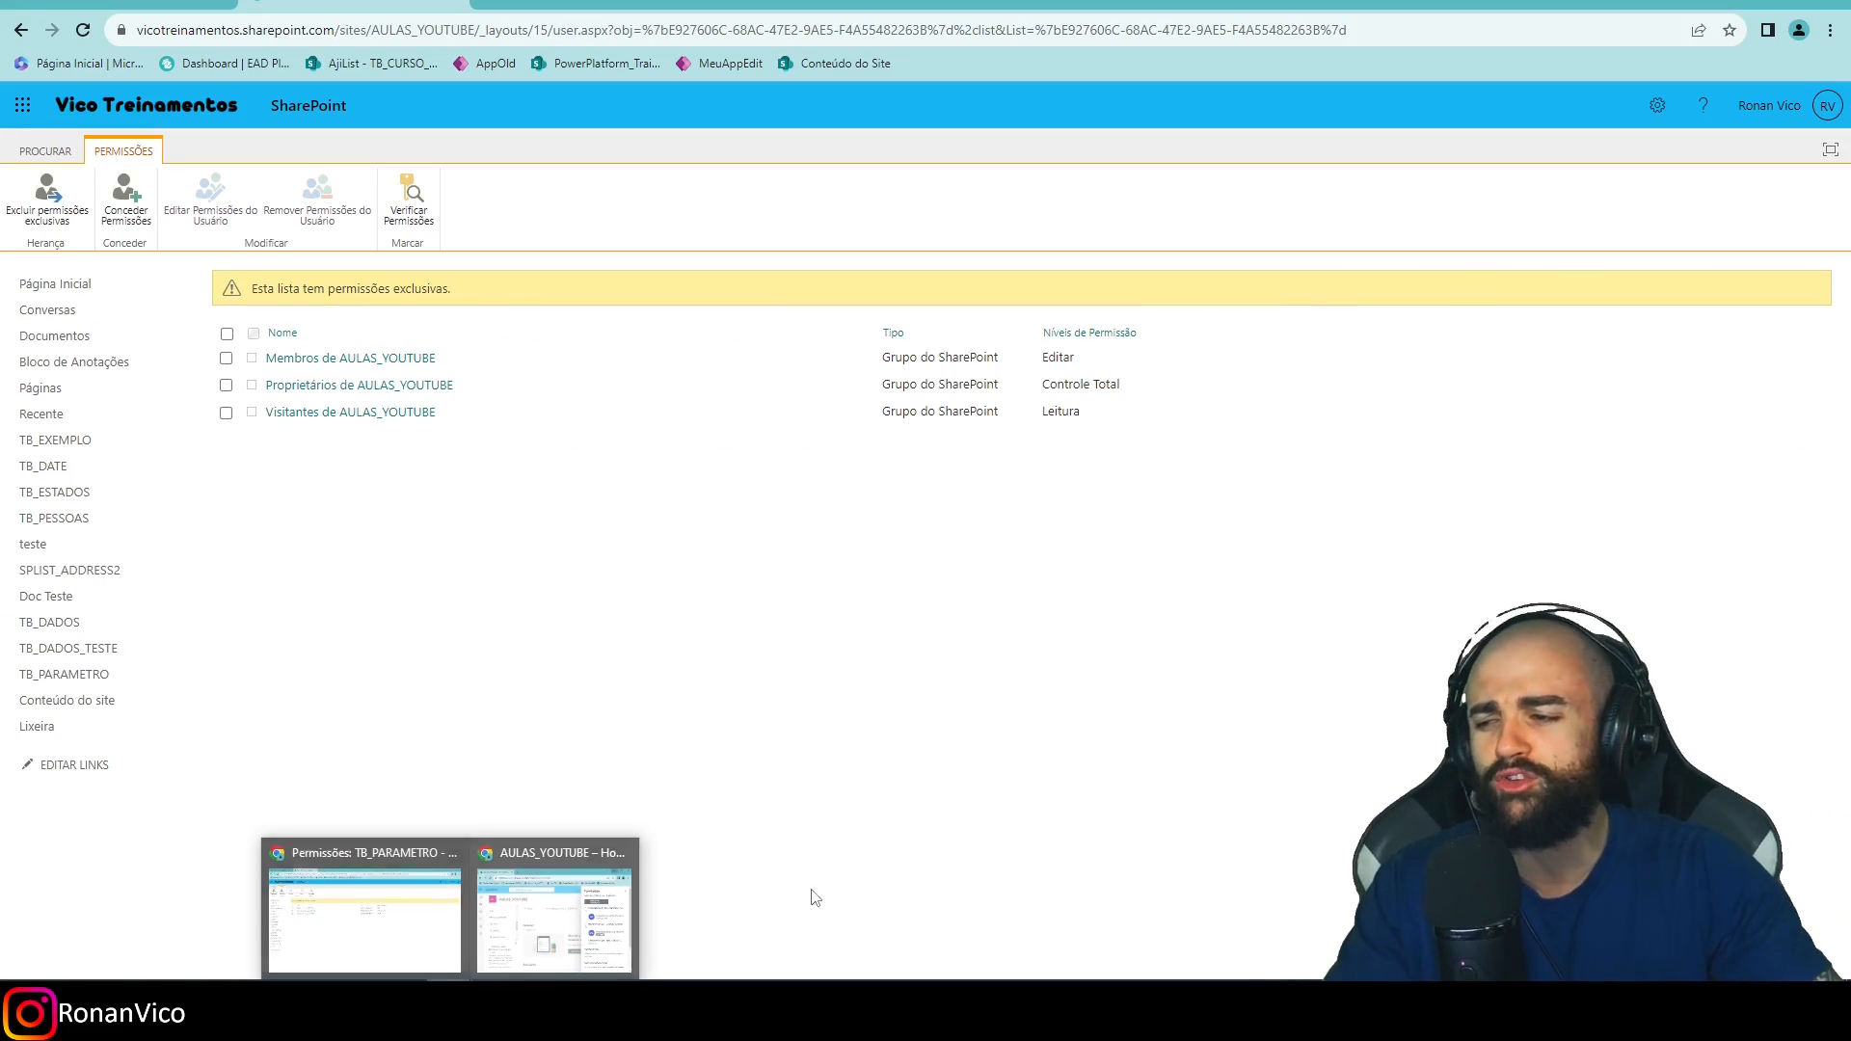
{"action": "left_click", "coordinate": [552, 940]}
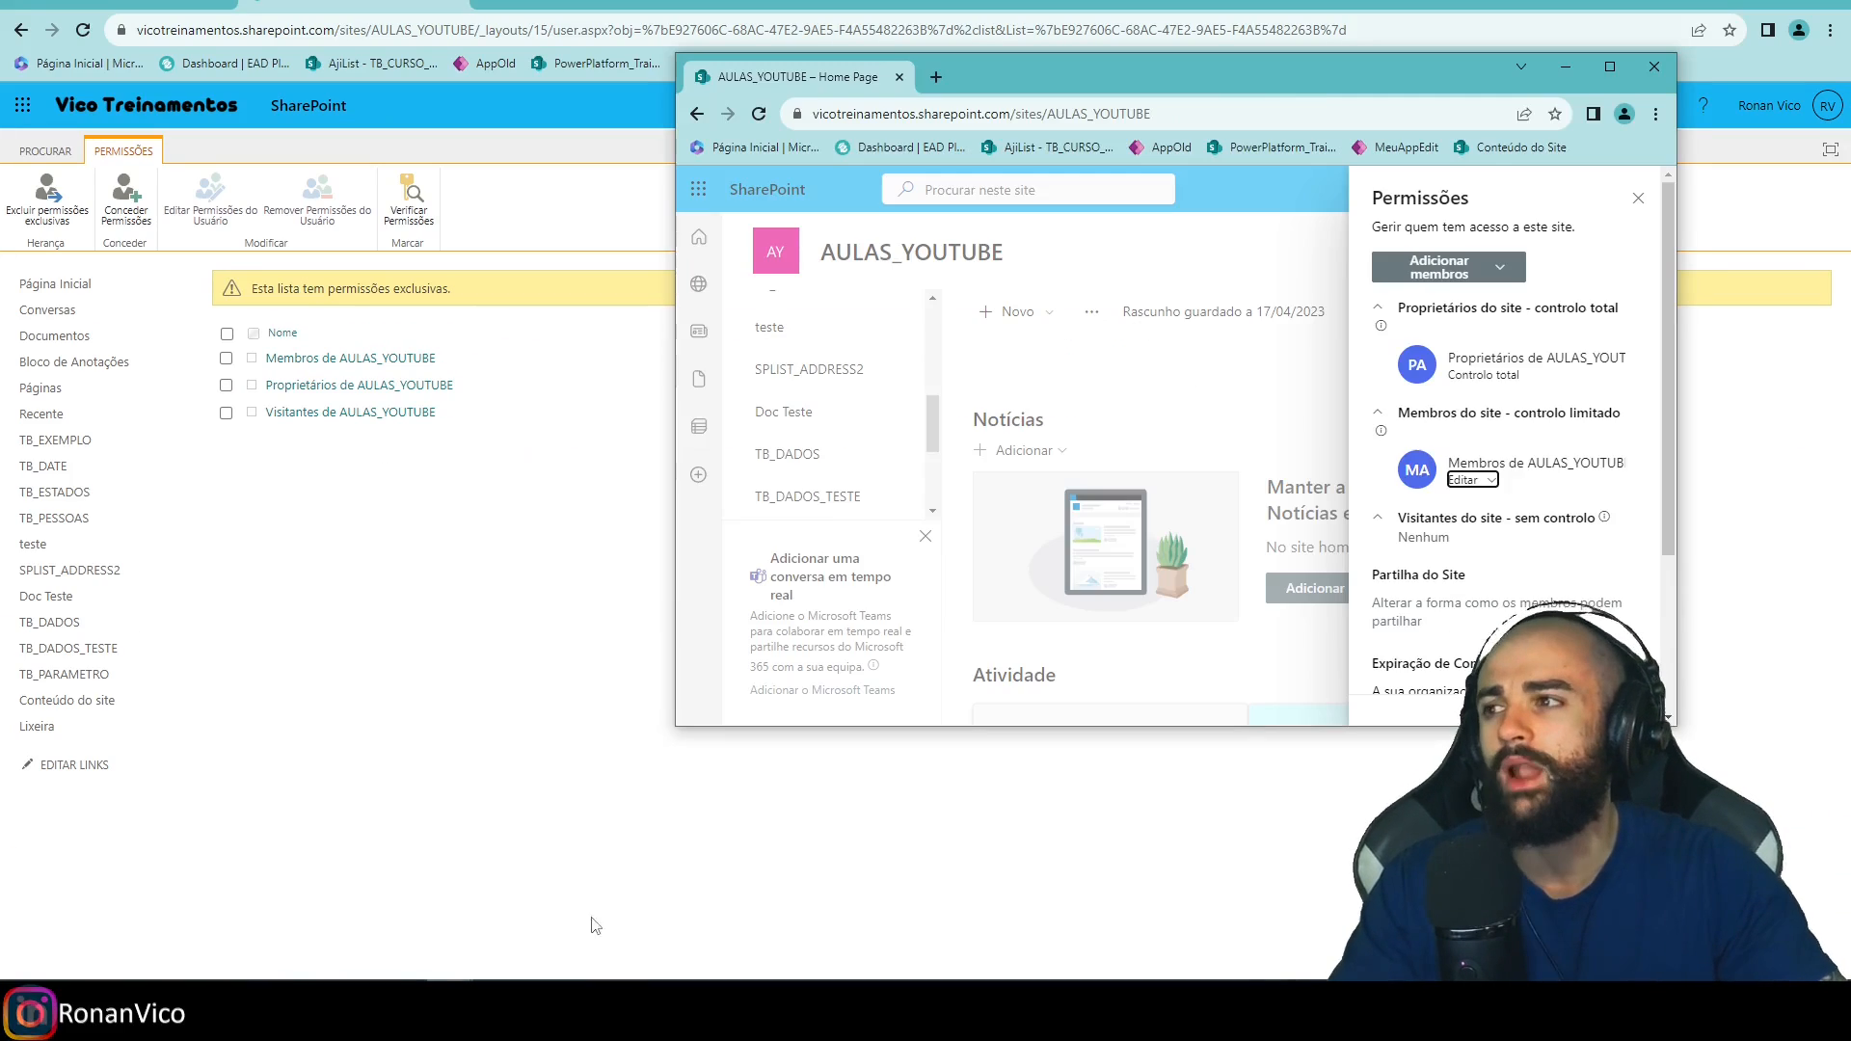
Maximize the site window and go to Permissões do site > Definições de permissões avançadas.
{"action": "double_click", "coordinate": [1271, 79]}
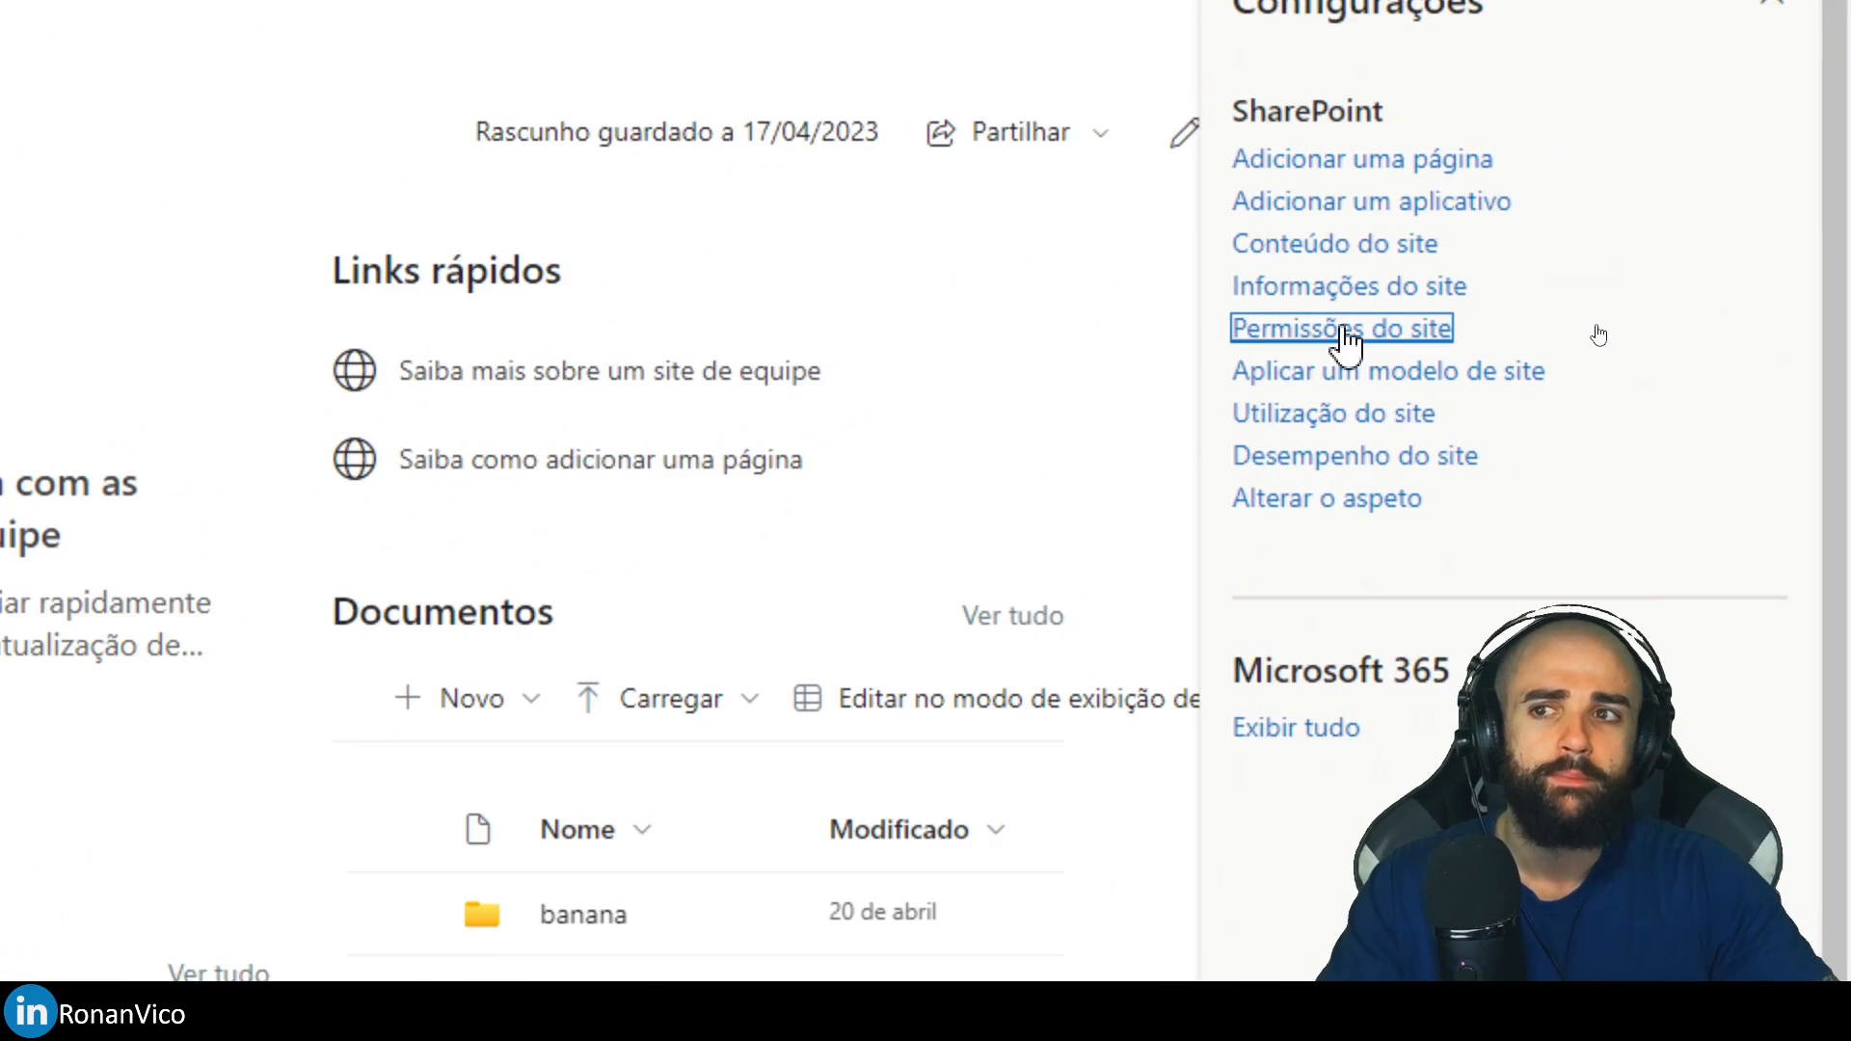
{"action": "left_click", "coordinate": [1593, 328]}
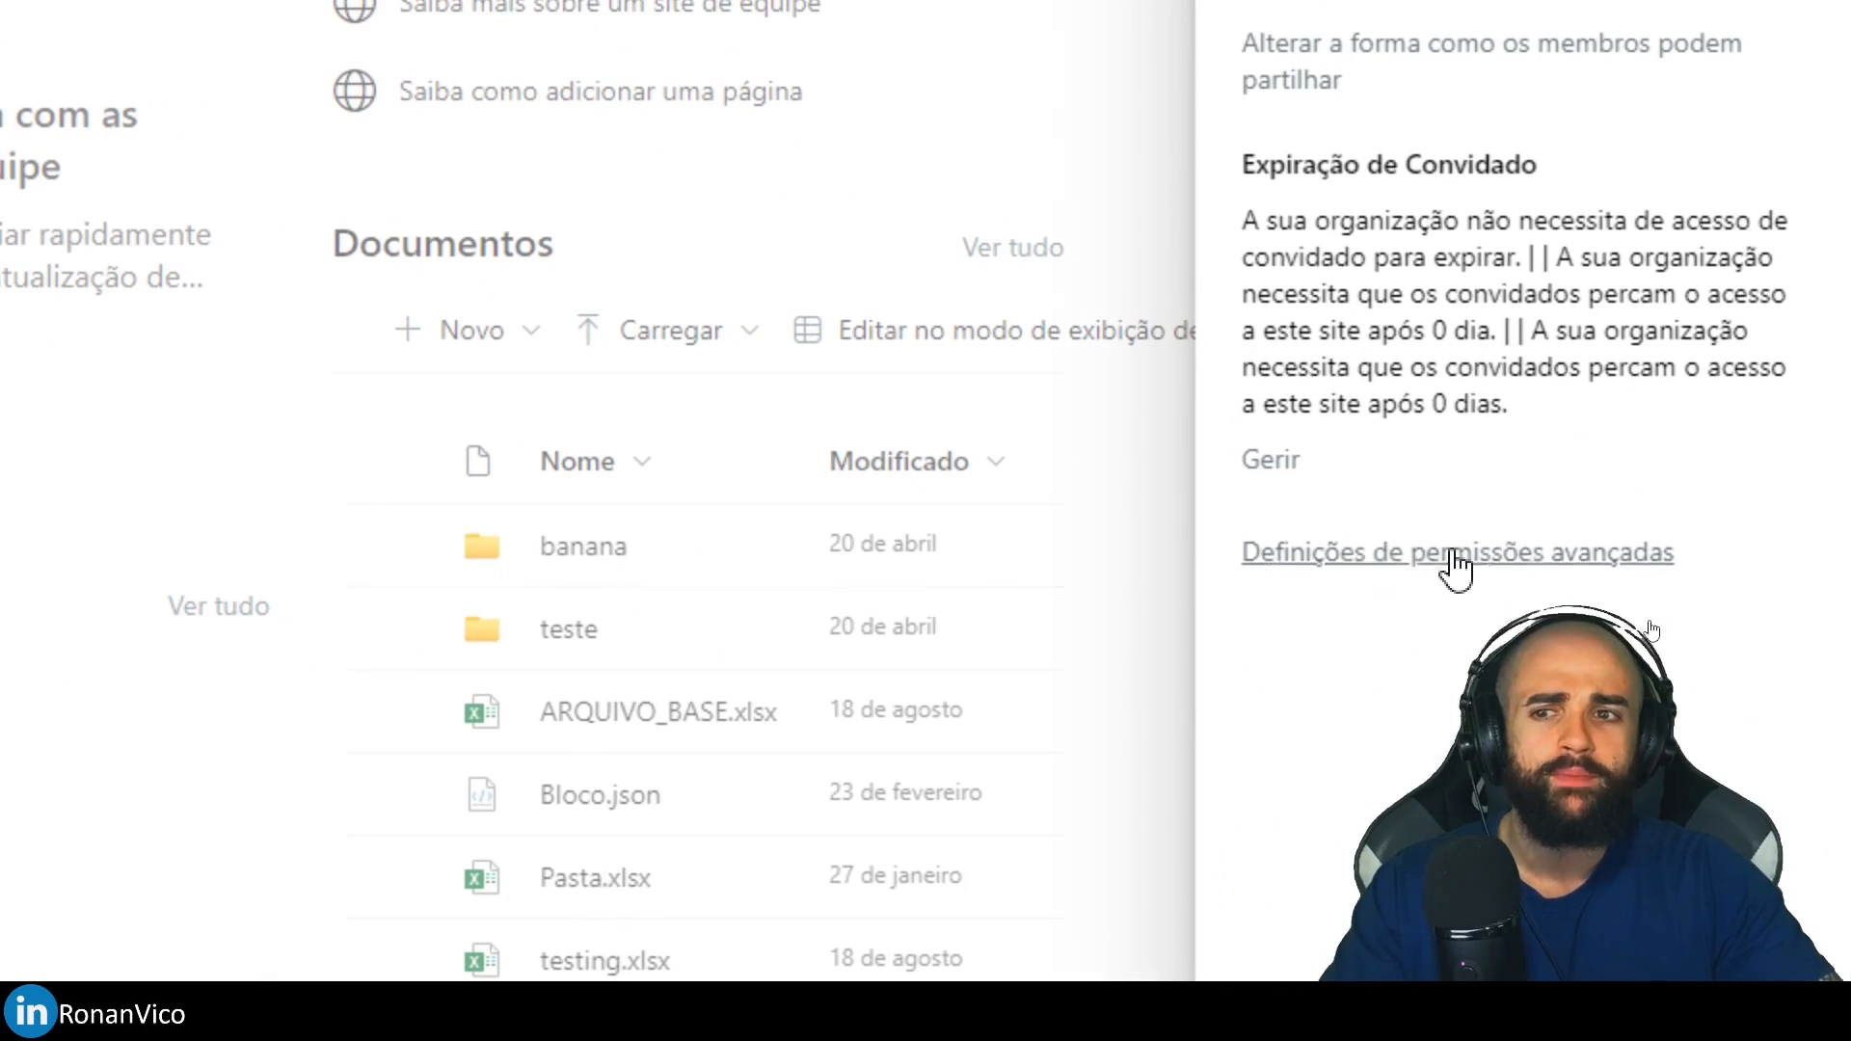
{"action": "left_click", "coordinate": [1456, 557]}
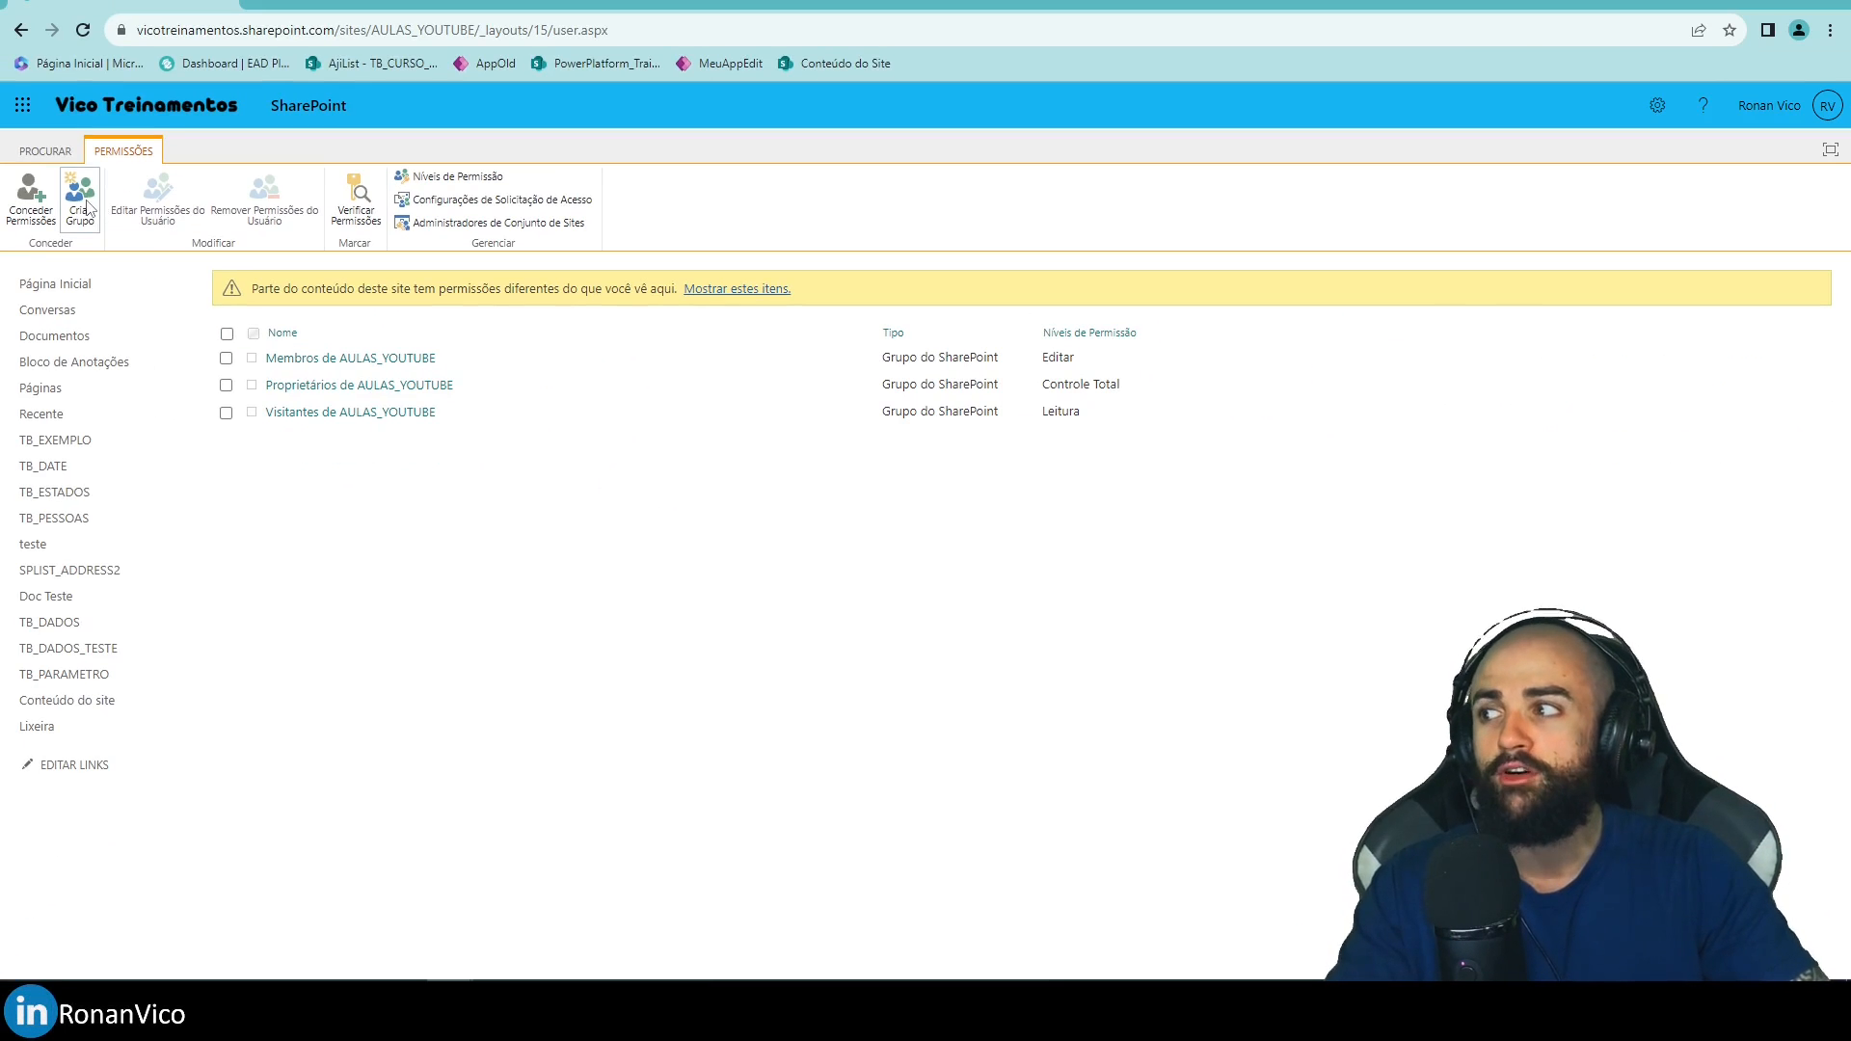
Begin a new group named USUARIOS_POWER_APPS_COMUM and review its default owner and membership settings.
{"action": "left_click", "coordinate": [86, 205]}
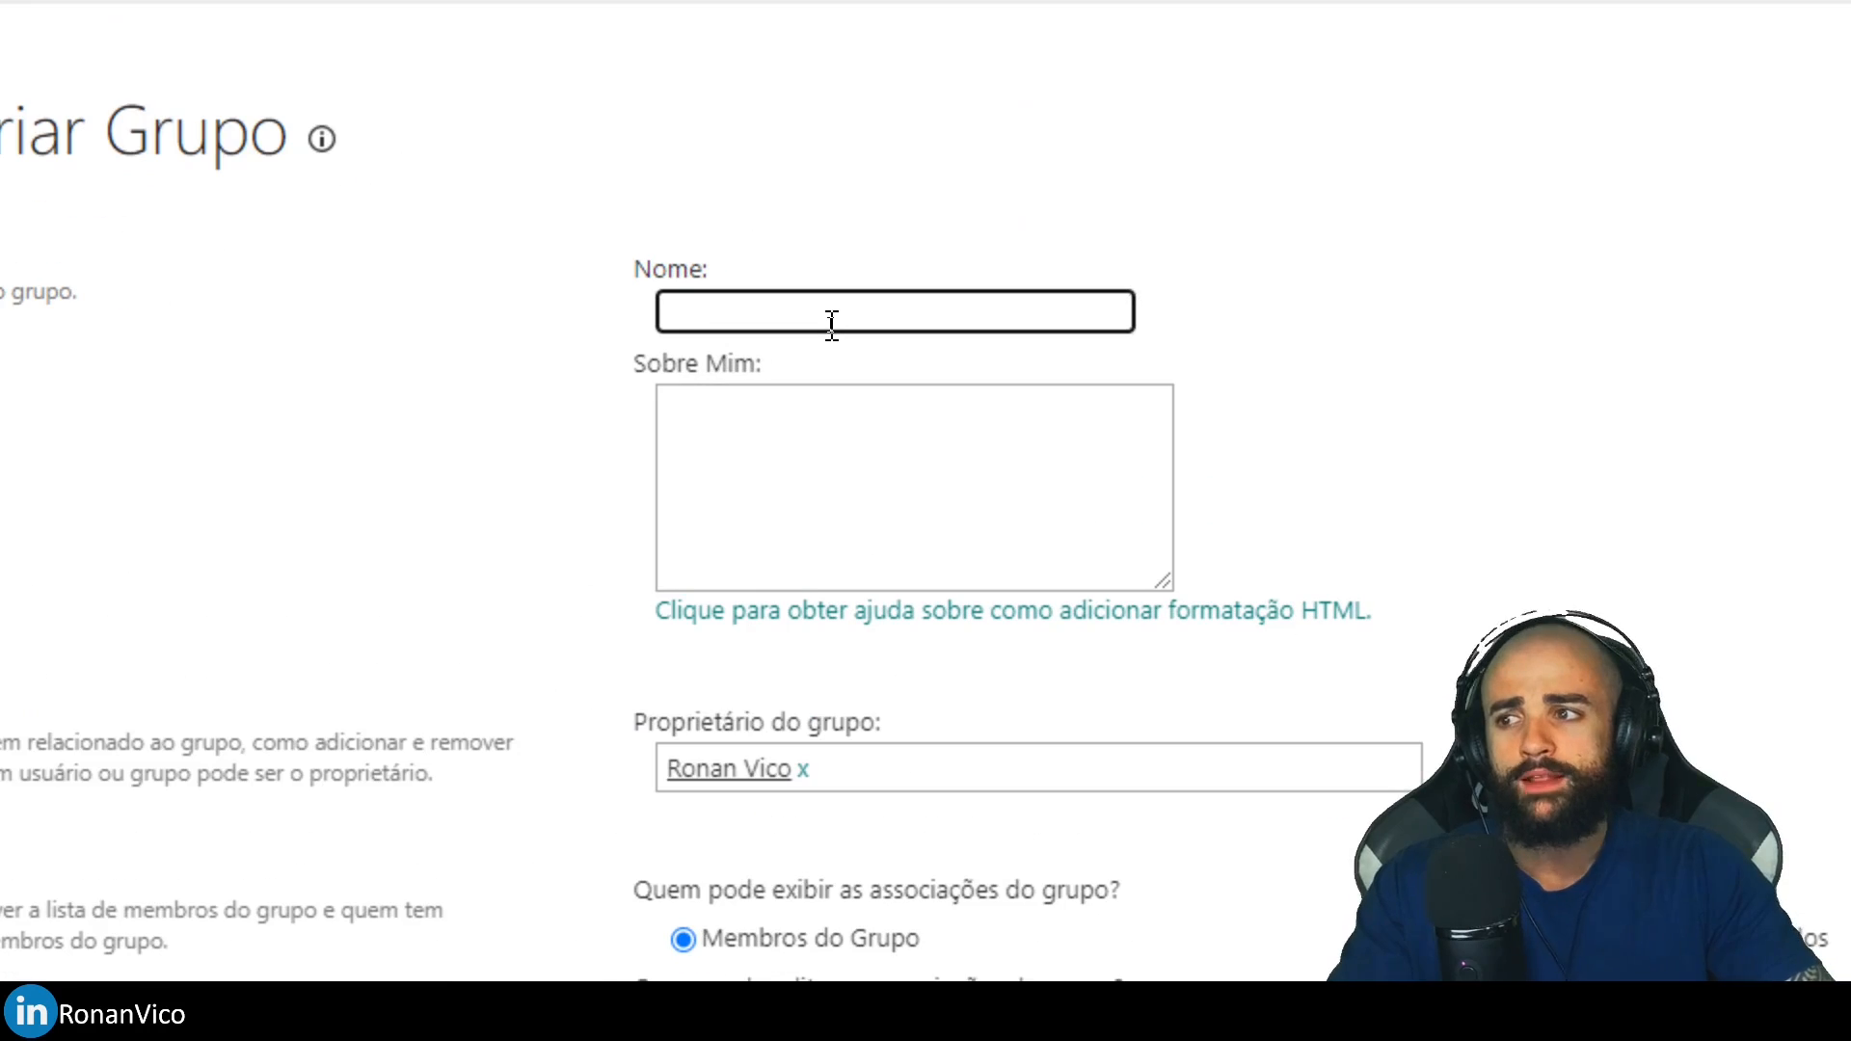
{"action": "type", "text": "USUARIOS_POWER_APPS_COMUM"}
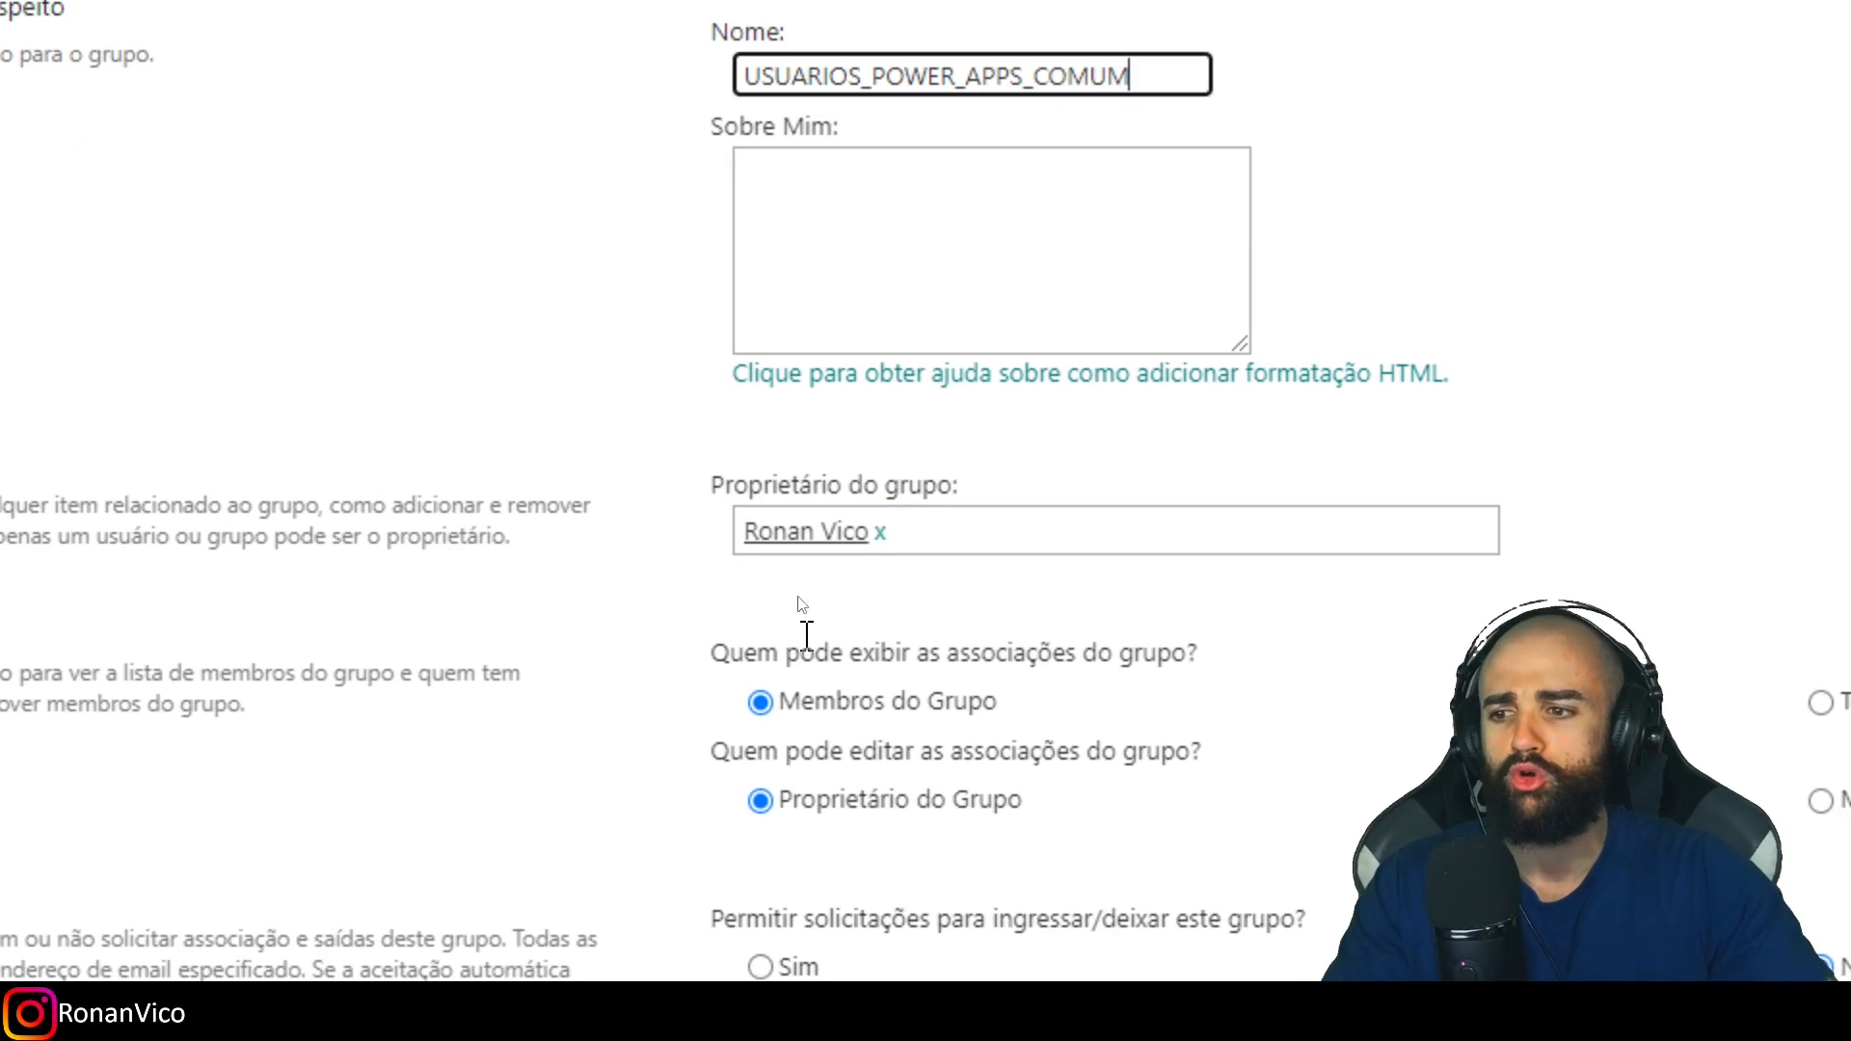
{"action": "scroll", "coordinate": [1070, 630], "scroll_direction": "down", "scroll_amount": 3}
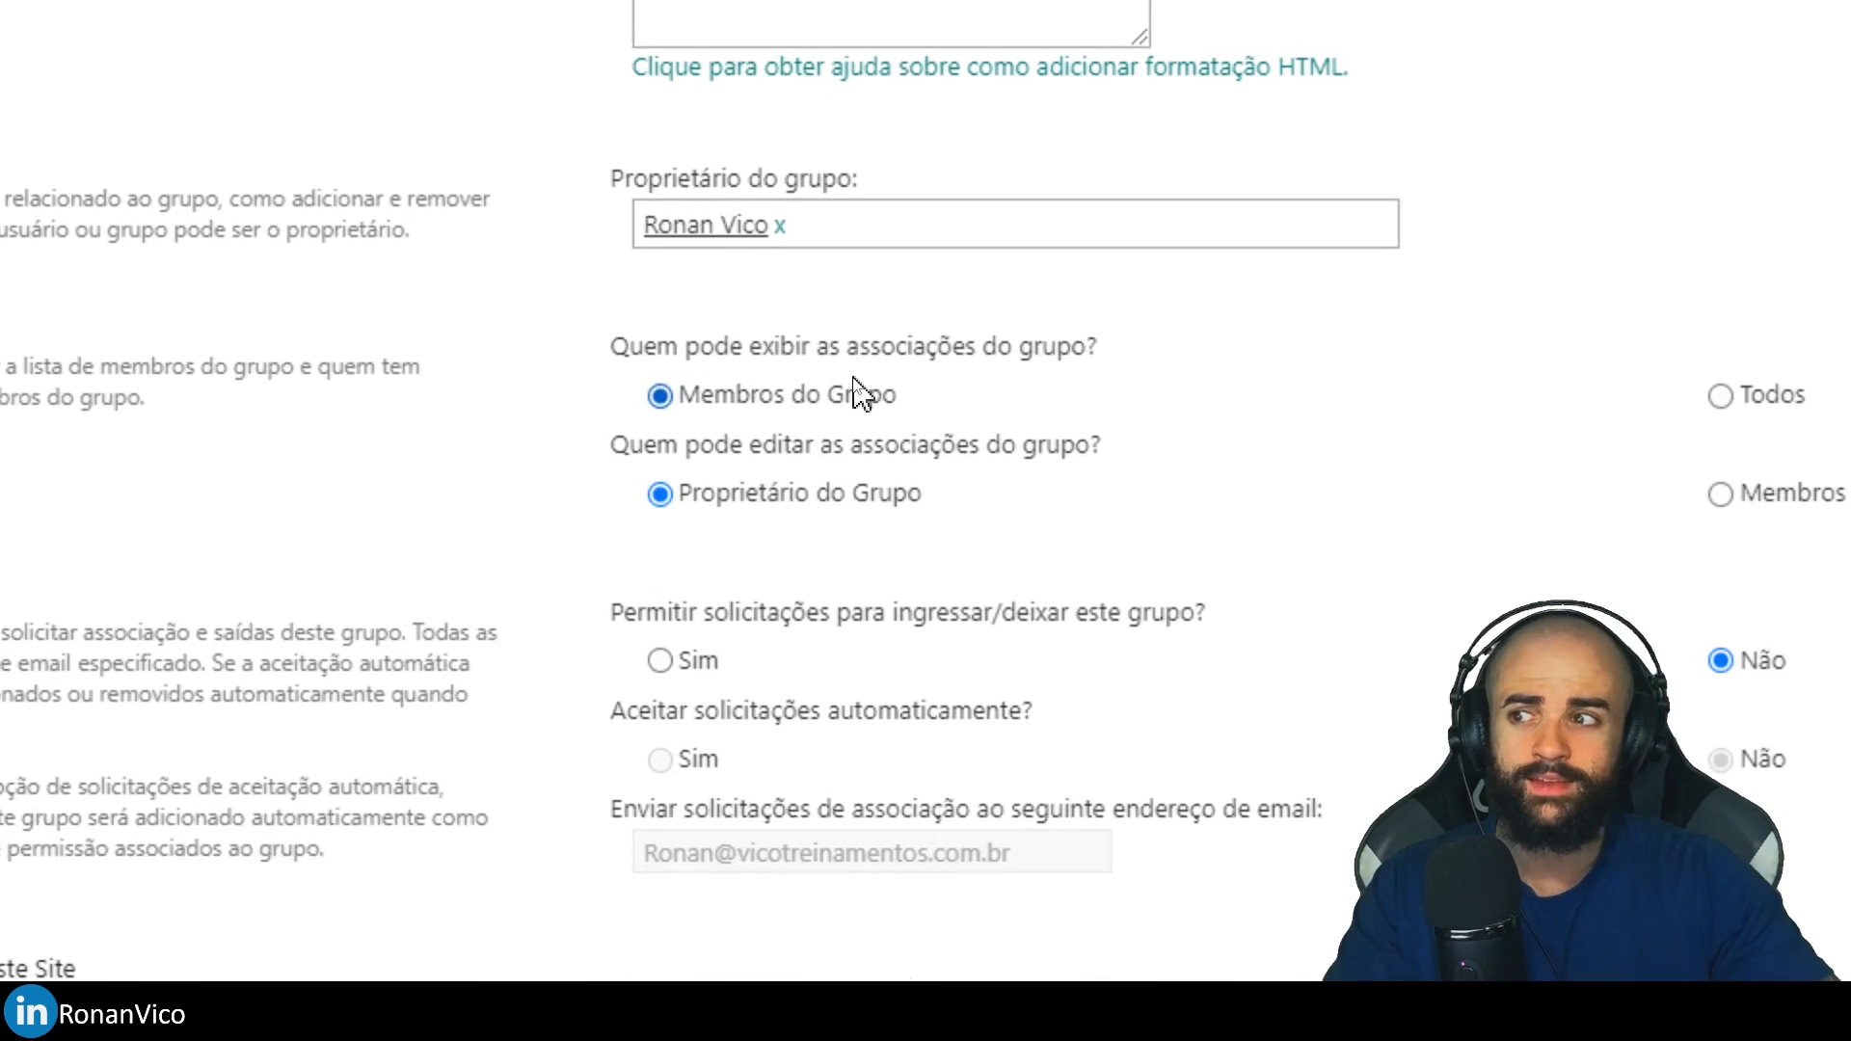
{"action": "scroll", "coordinate": [858, 318], "scroll_direction": "up", "scroll_amount": 1}
{"action": "scroll", "coordinate": [1032, 593], "scroll_direction": "down", "scroll_amount": 1}
{"action": "scroll", "coordinate": [854, 376], "scroll_direction": "up", "scroll_amount": 3}
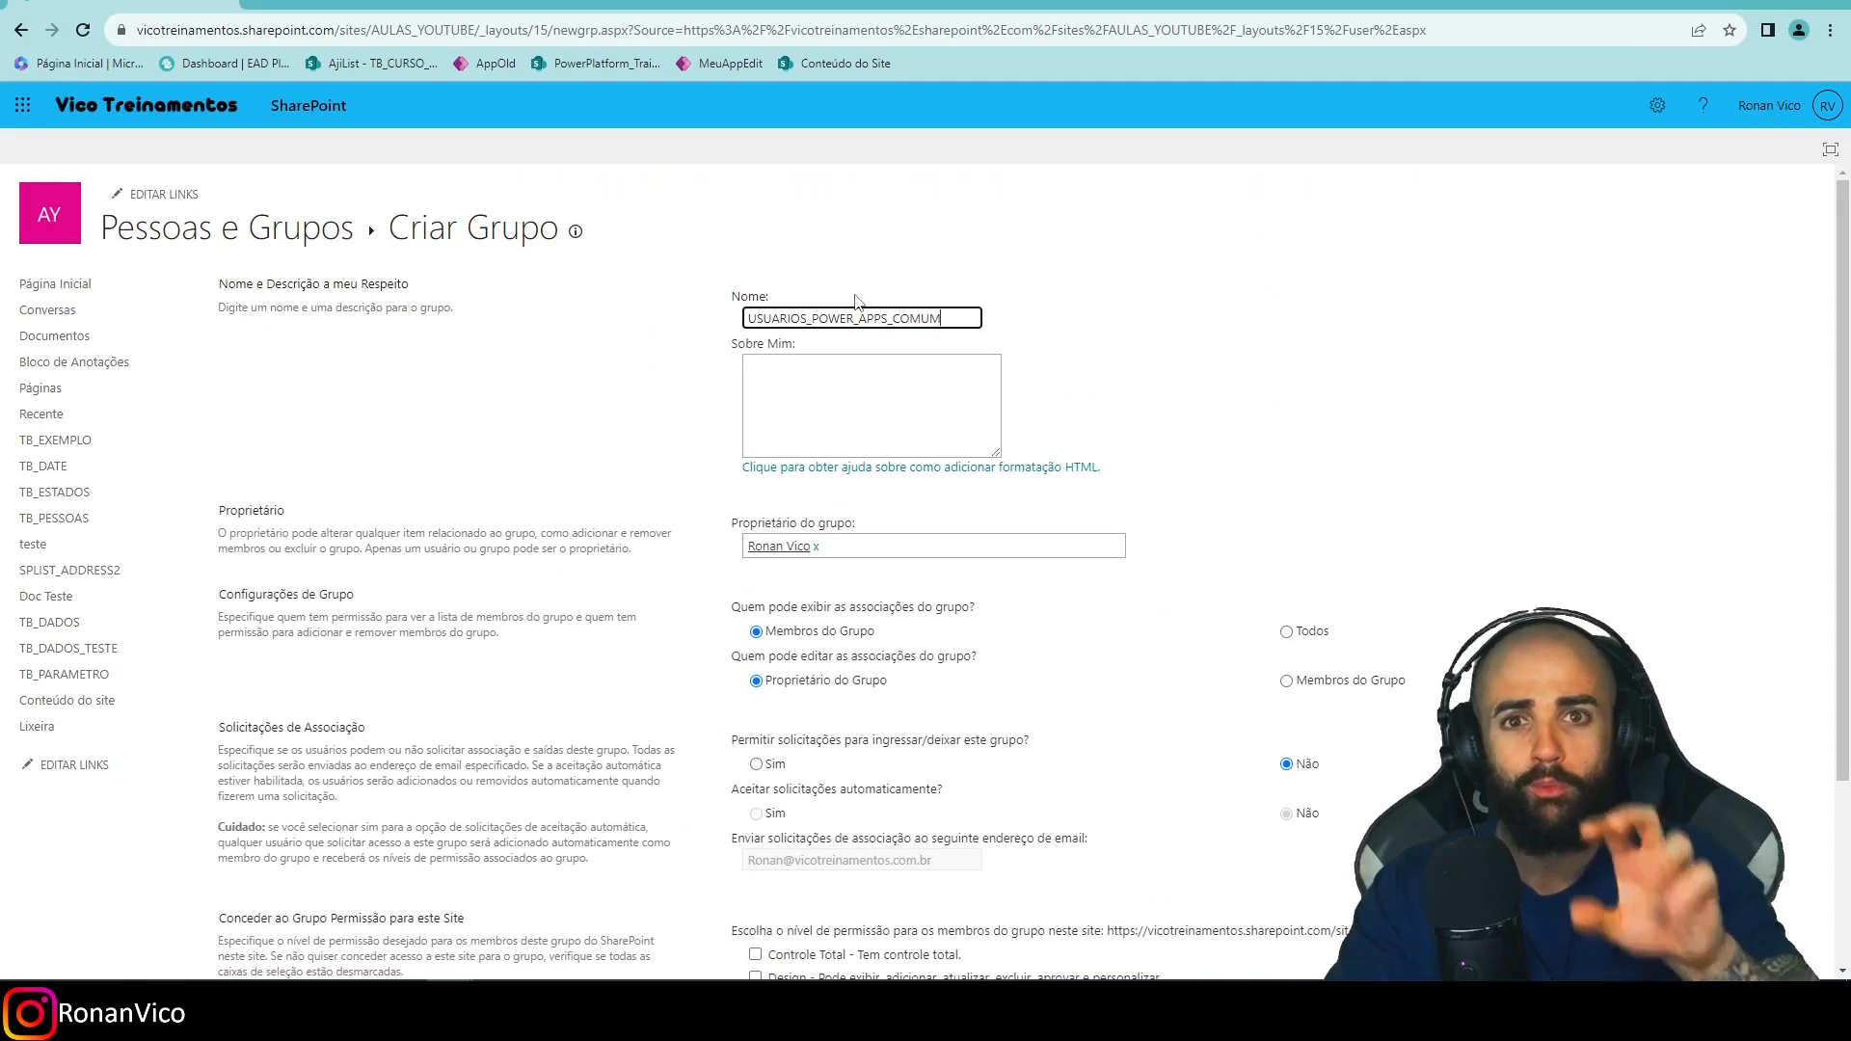
{"action": "scroll", "coordinate": [1017, 584], "scroll_direction": "down", "scroll_amount": 1}
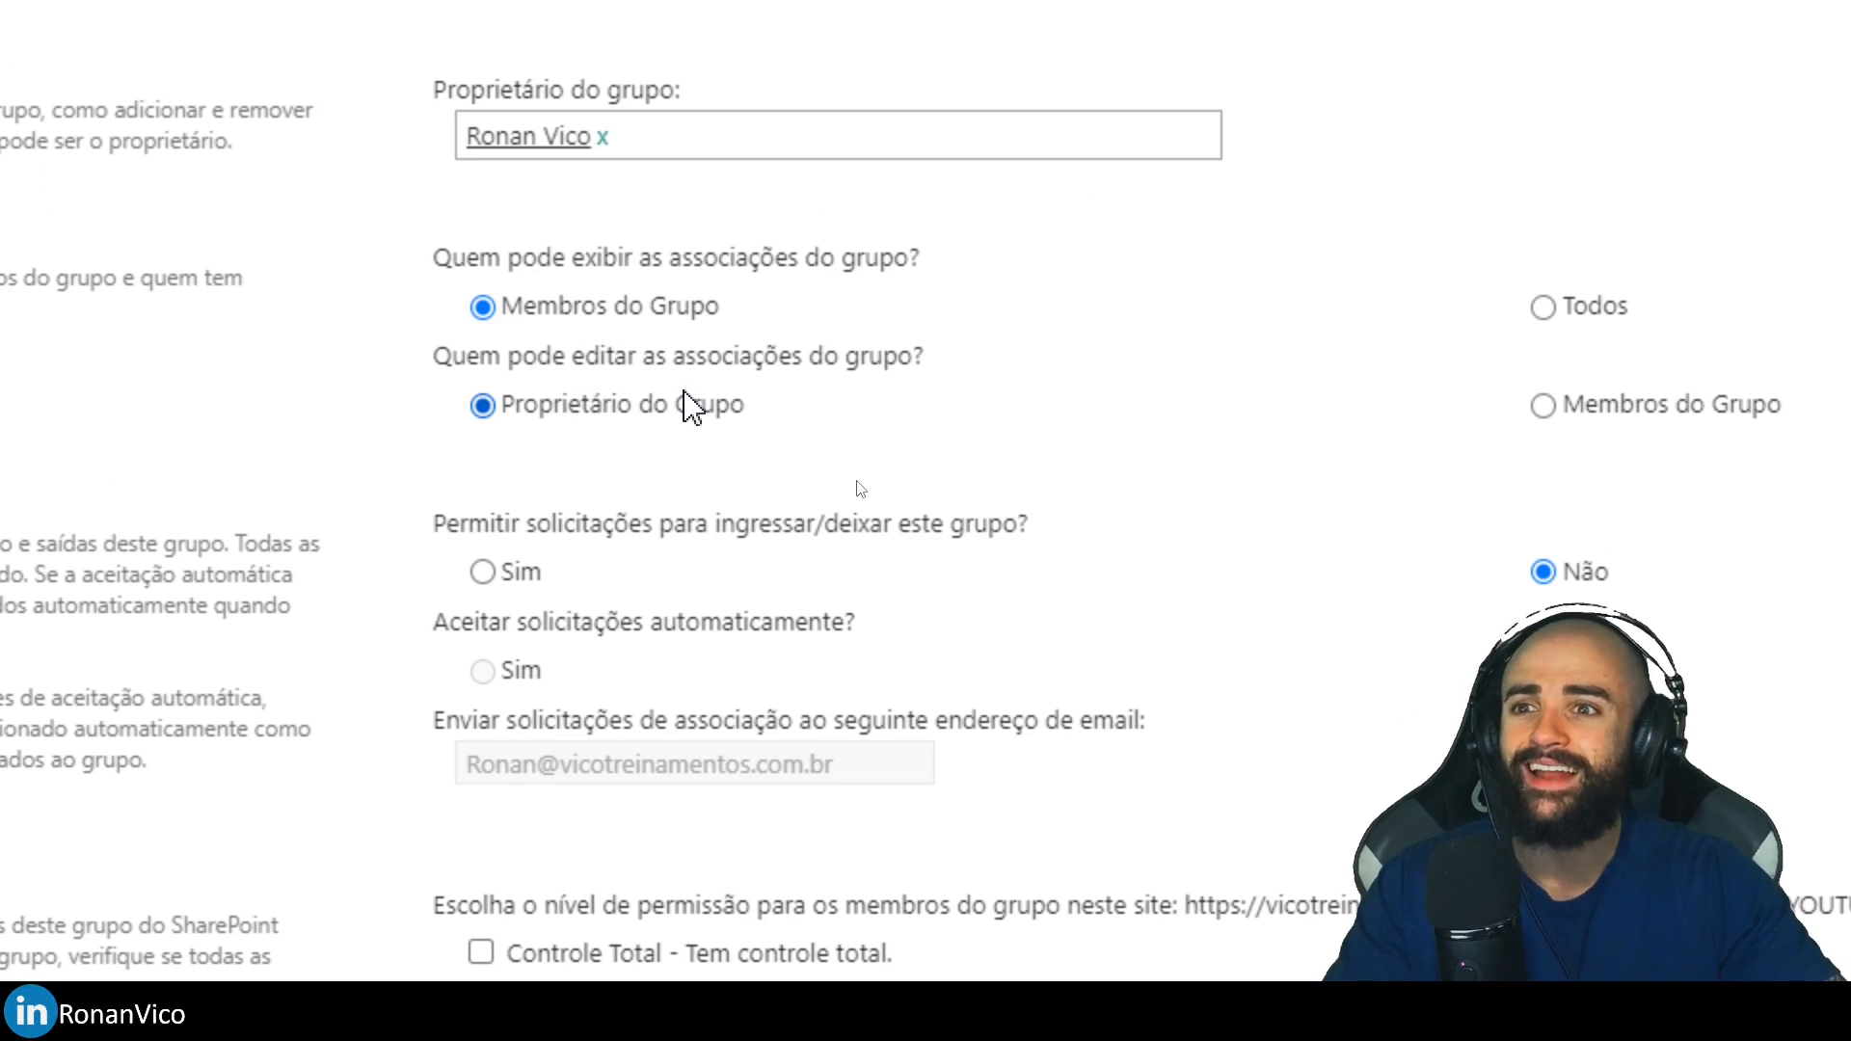
{"action": "scroll", "coordinate": [694, 401], "scroll_direction": "up", "scroll_amount": 2}
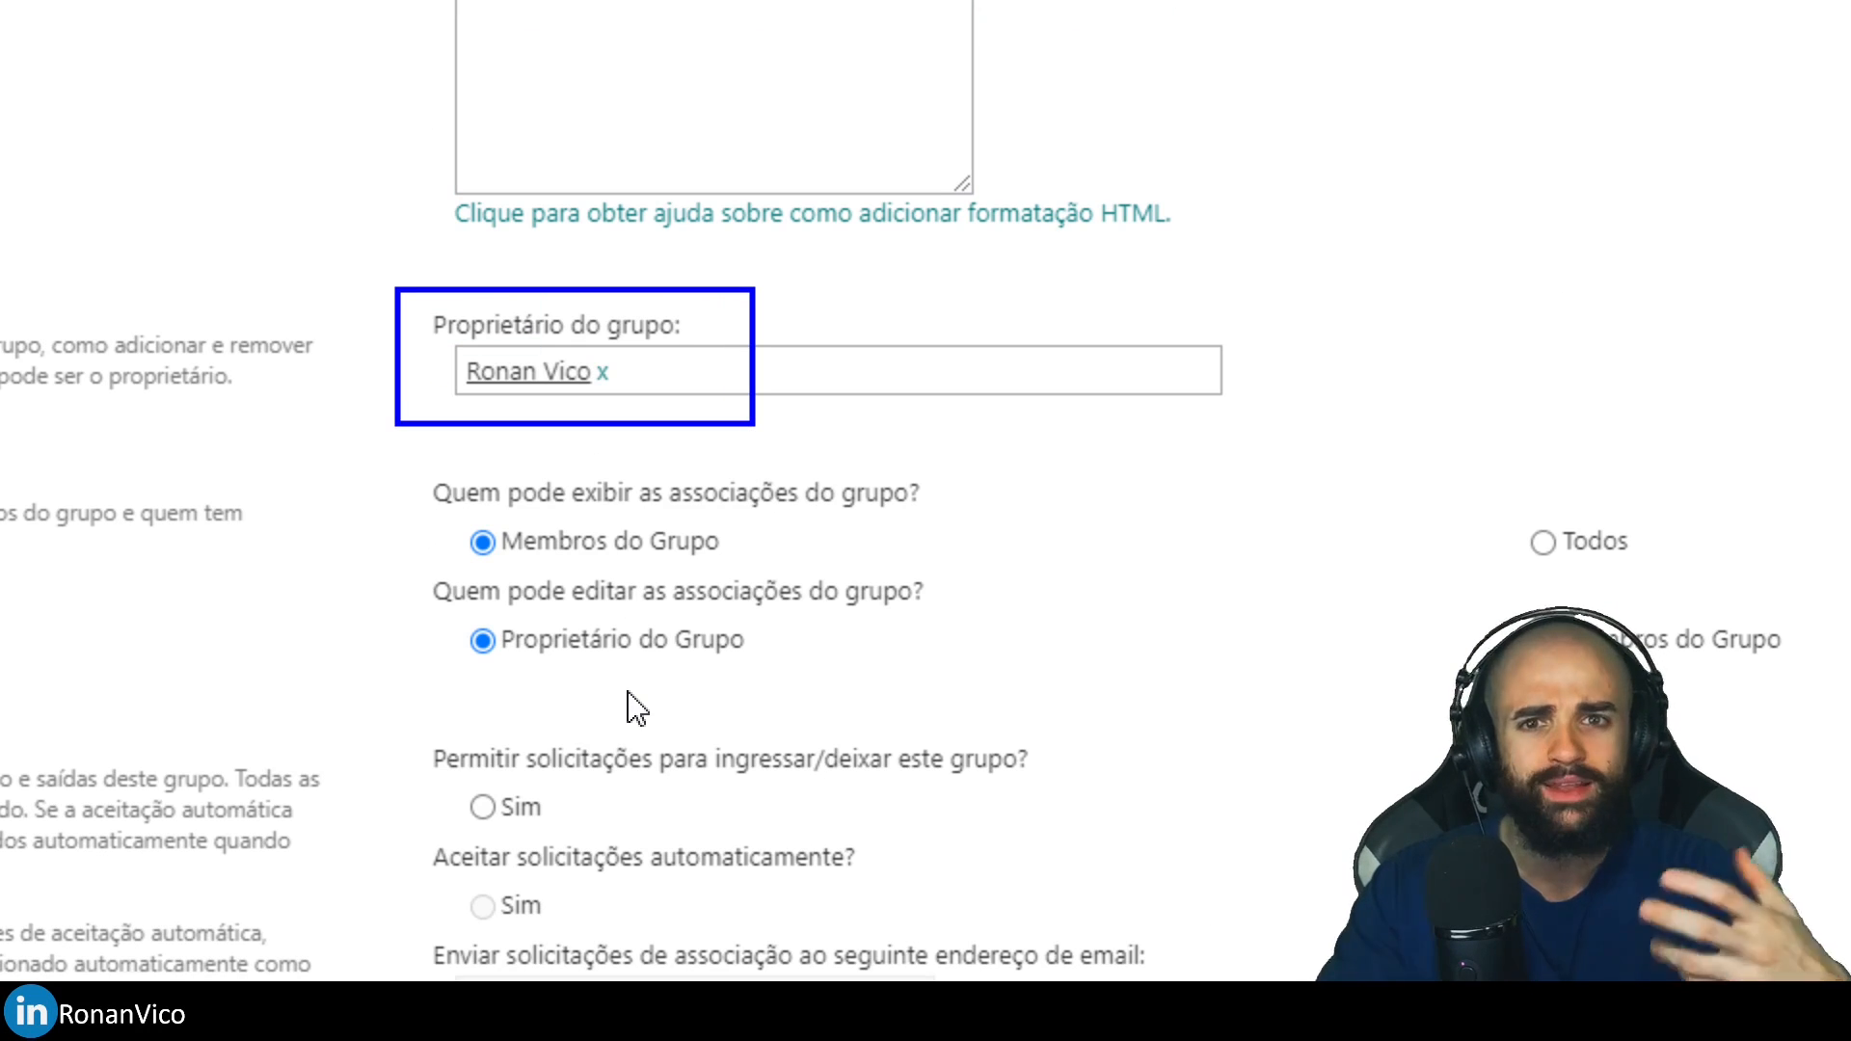
{"action": "scroll", "coordinate": [1157, 690], "scroll_direction": "down", "scroll_amount": 3}
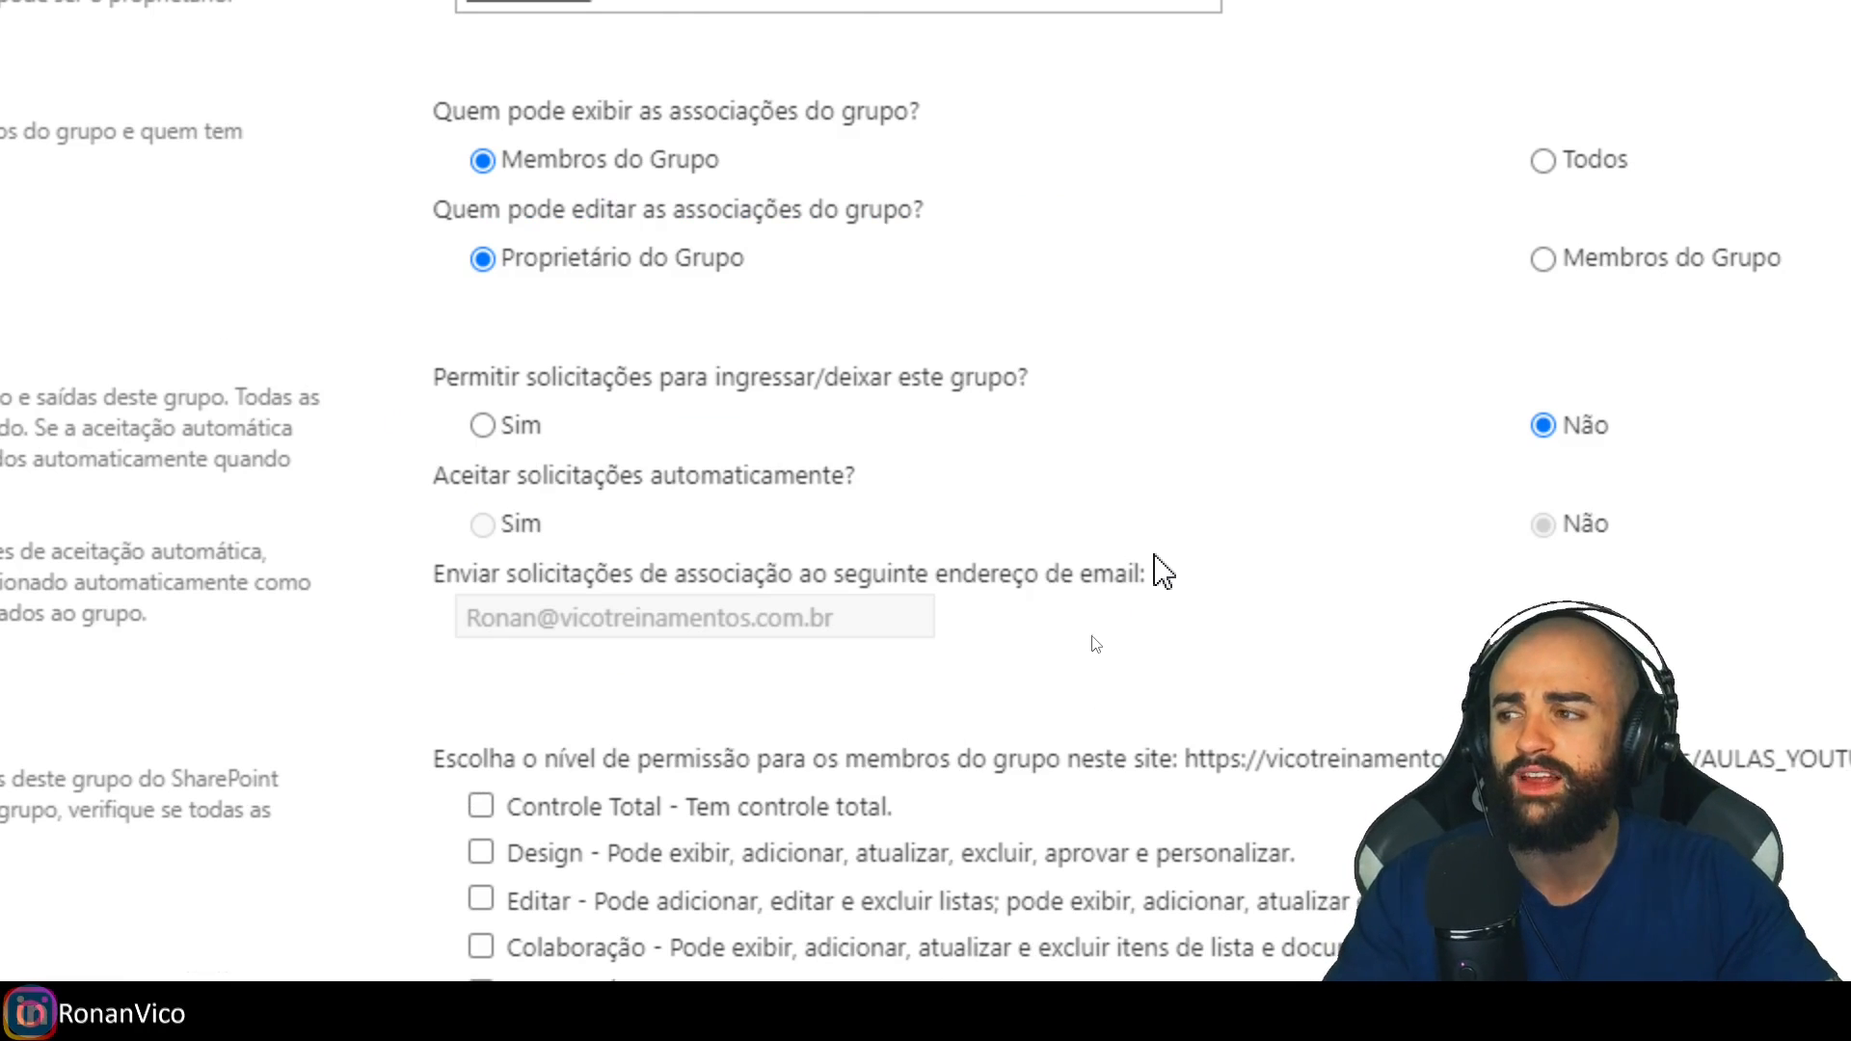
{"action": "scroll", "coordinate": [1014, 492], "scroll_direction": "down", "scroll_amount": 1}
Switch the group's permission level from Leitura to Colaboração.
{"action": "left_click_drag", "start_coordinate": [439, 220], "coordinate": [701, 216]}
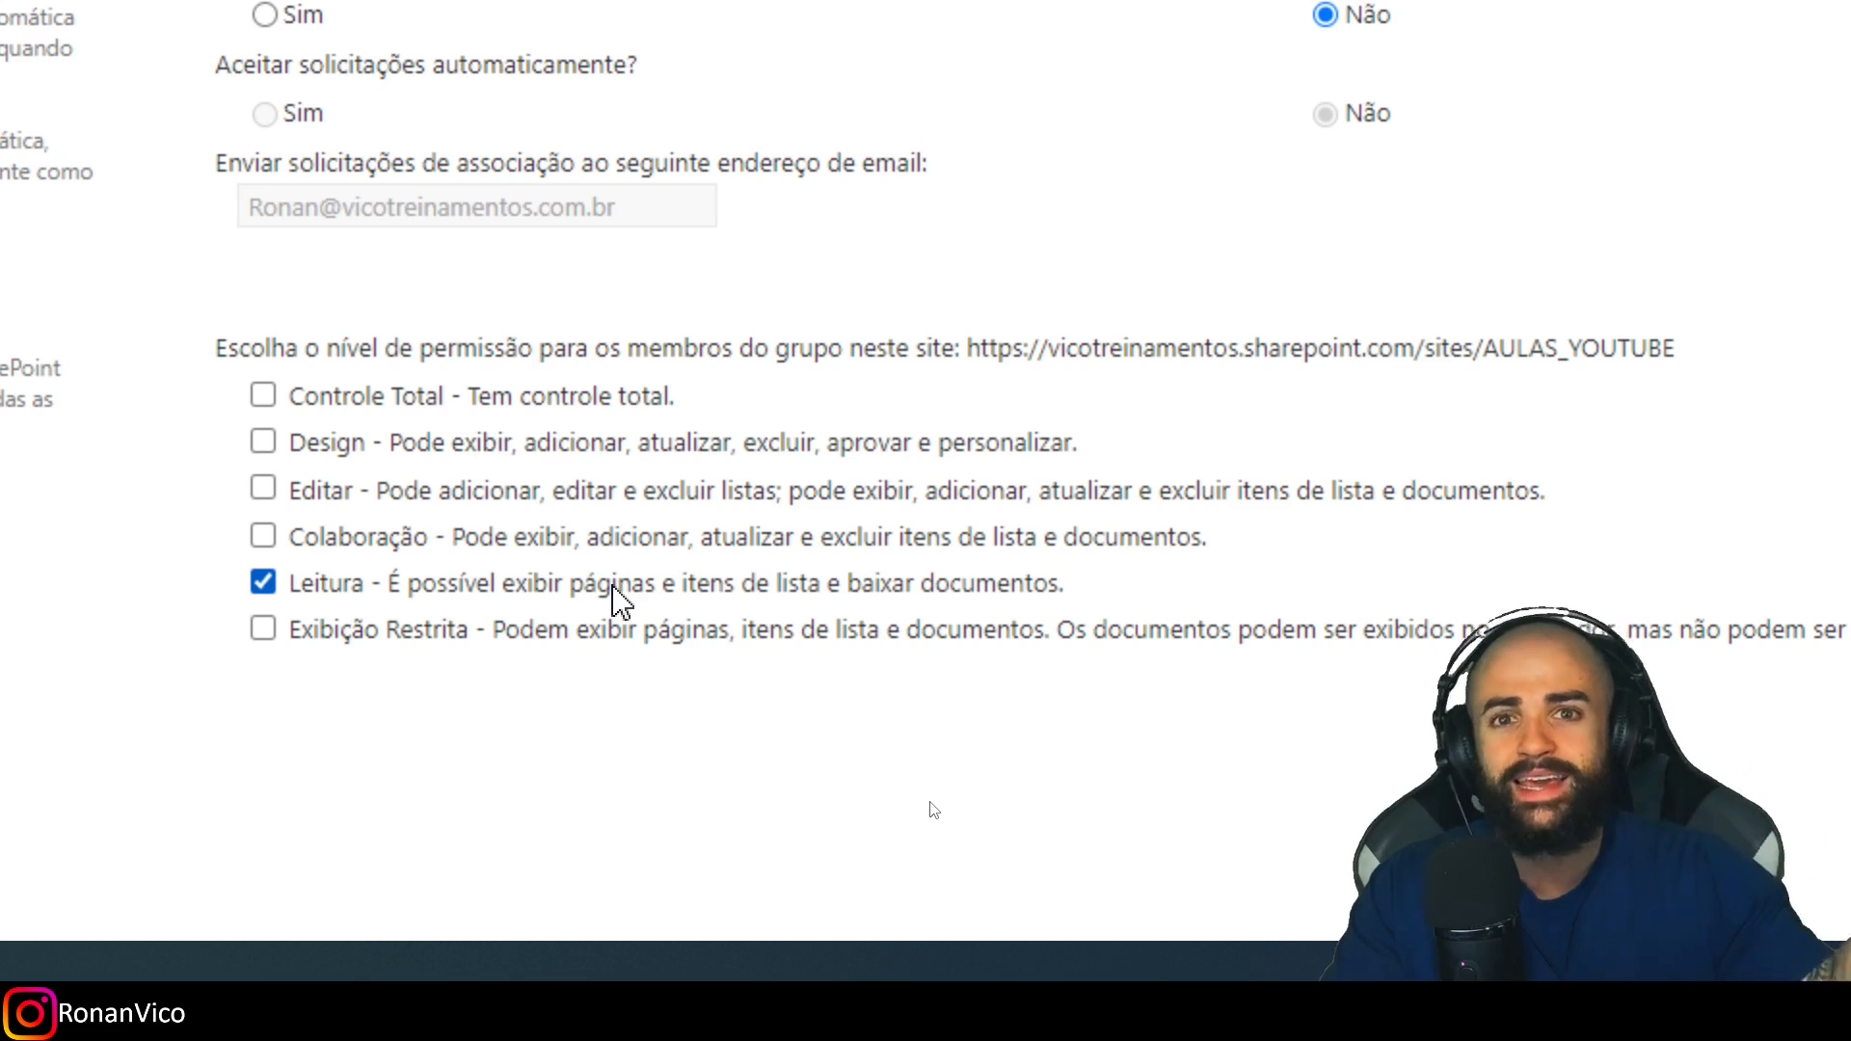
{"action": "left_click", "coordinate": [344, 589]}
{"action": "left_click", "coordinate": [311, 542]}
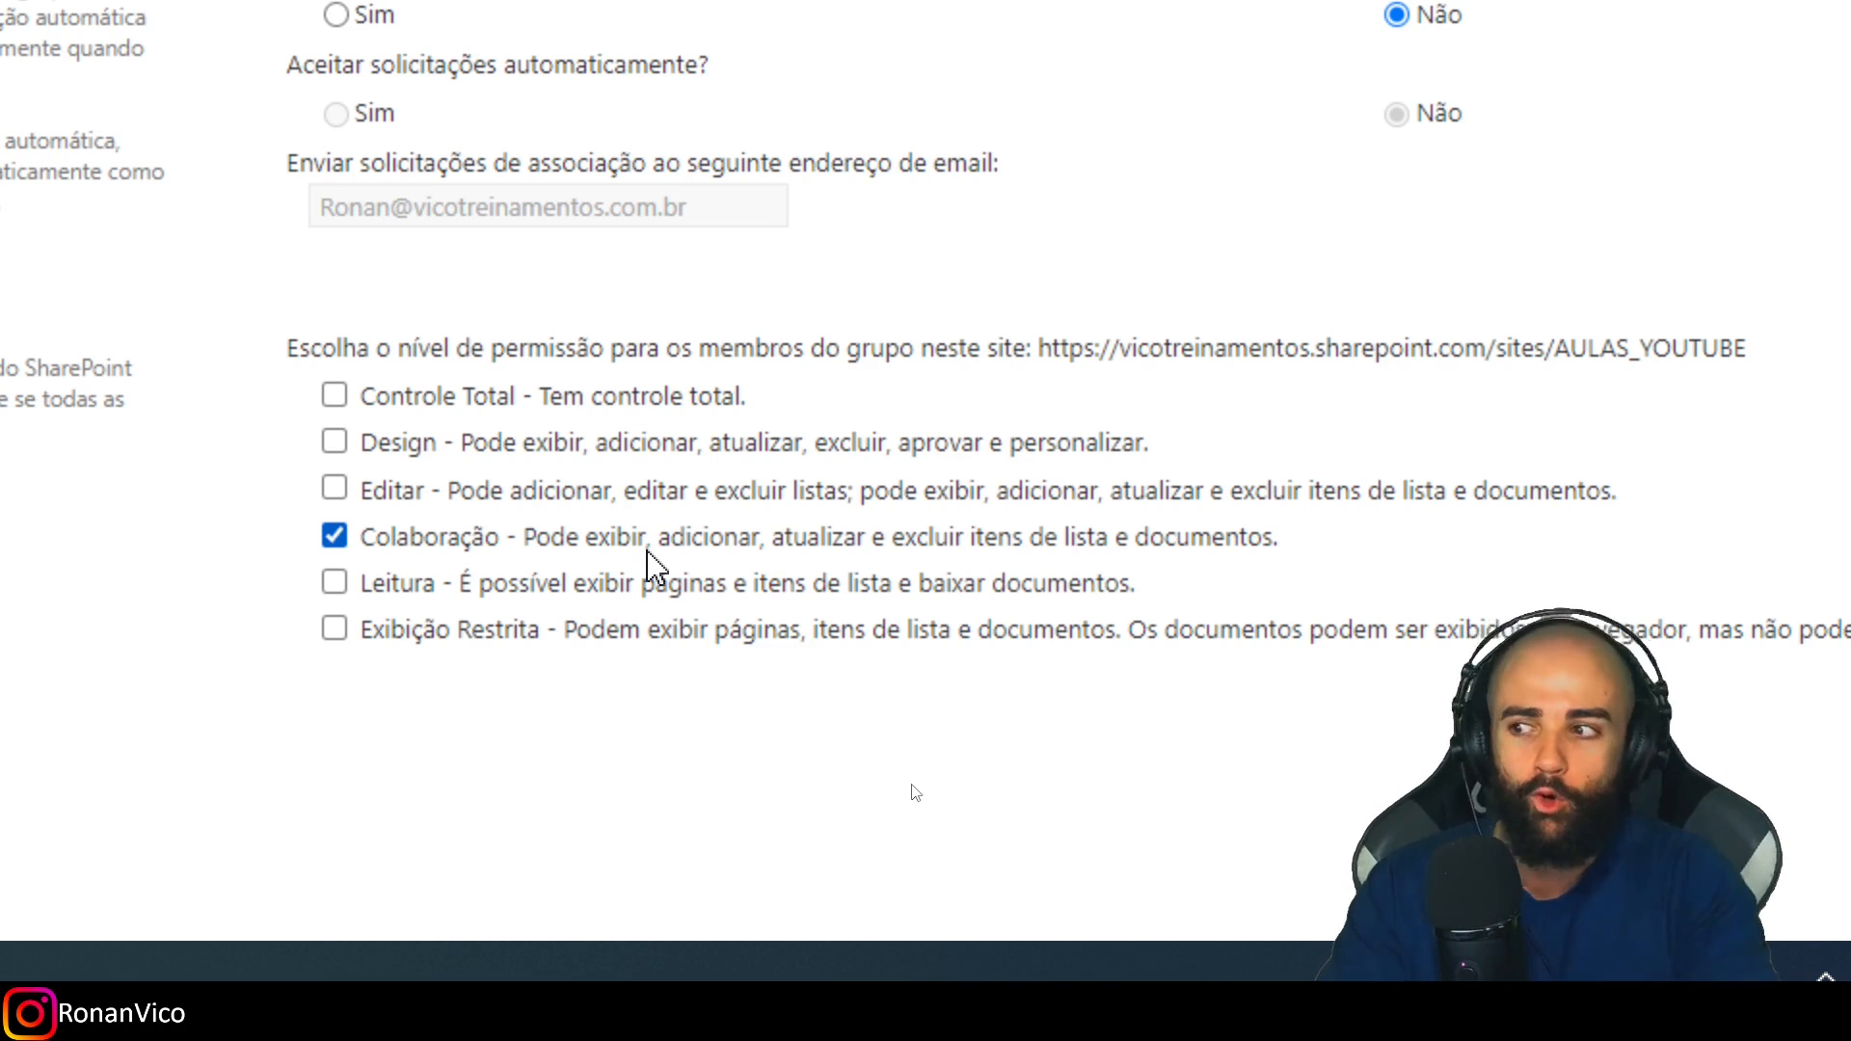
{"action": "scroll", "coordinate": [648, 553], "scroll_direction": "up", "scroll_amount": 12}
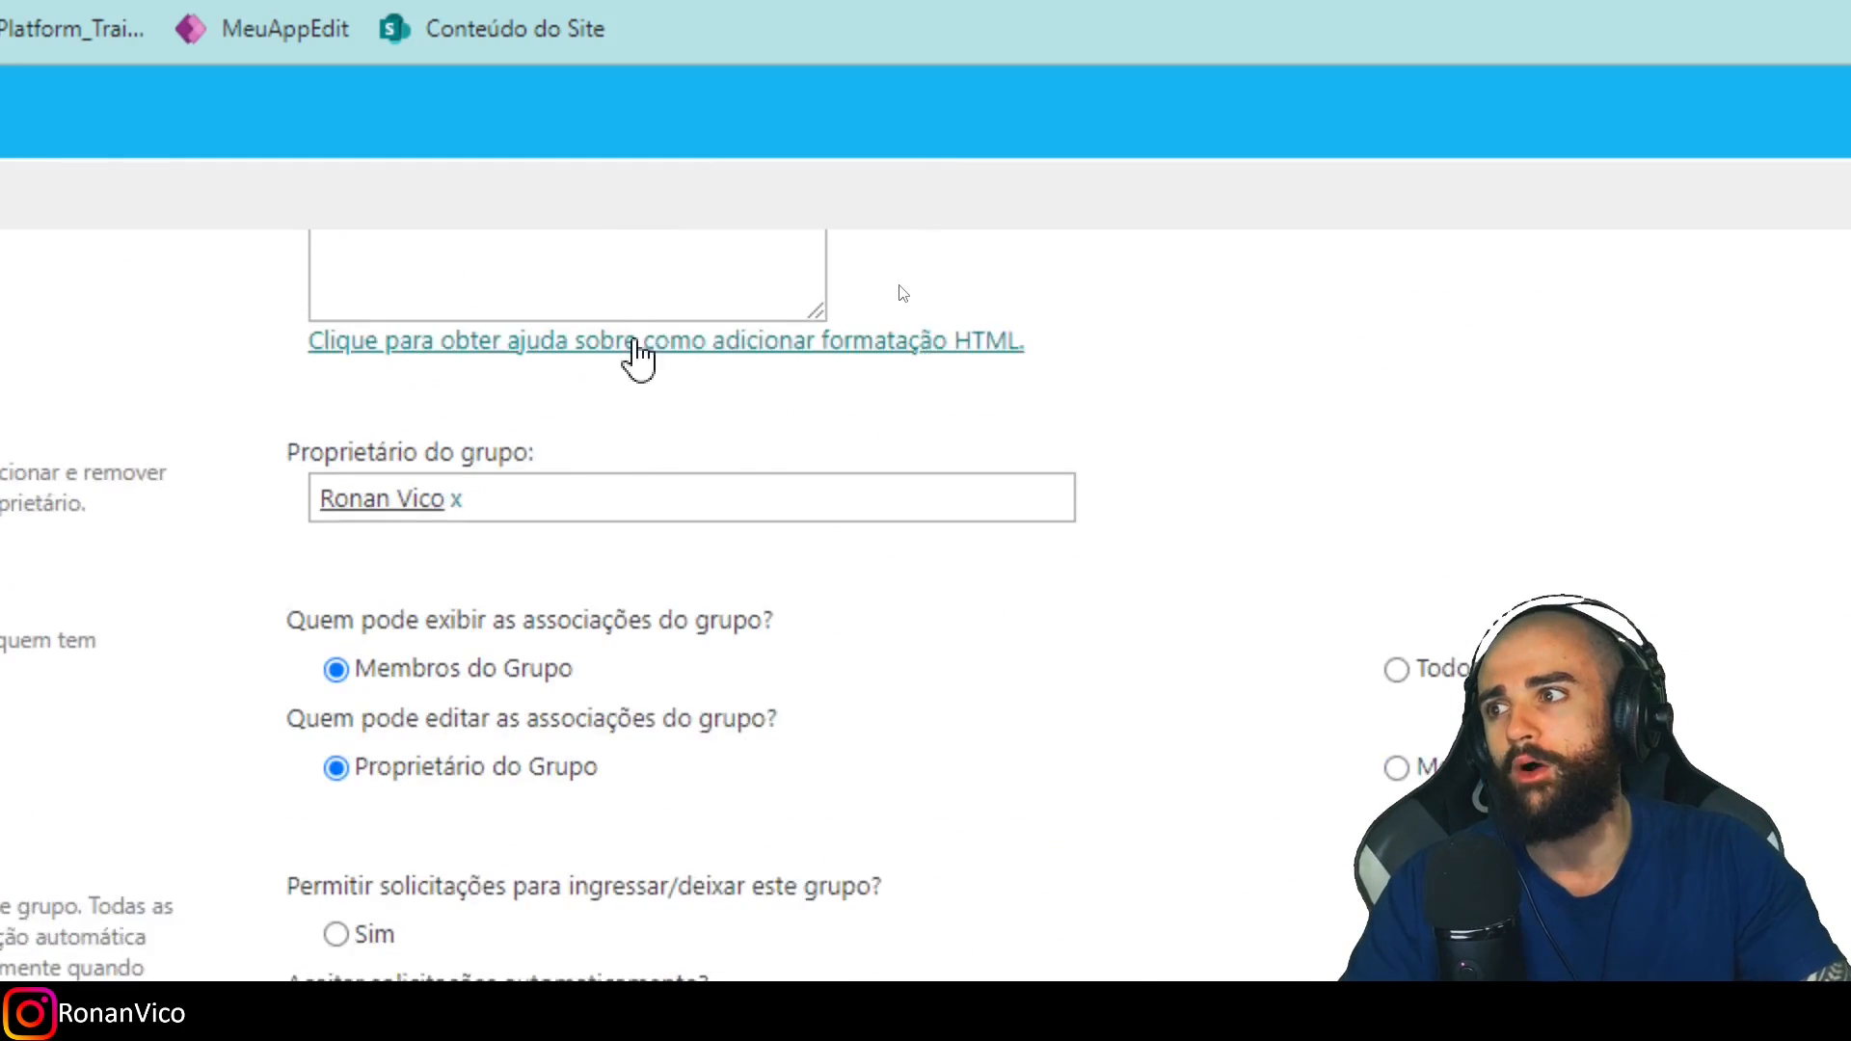
{"action": "scroll", "coordinate": [584, 628], "scroll_direction": "down", "scroll_amount": 2}
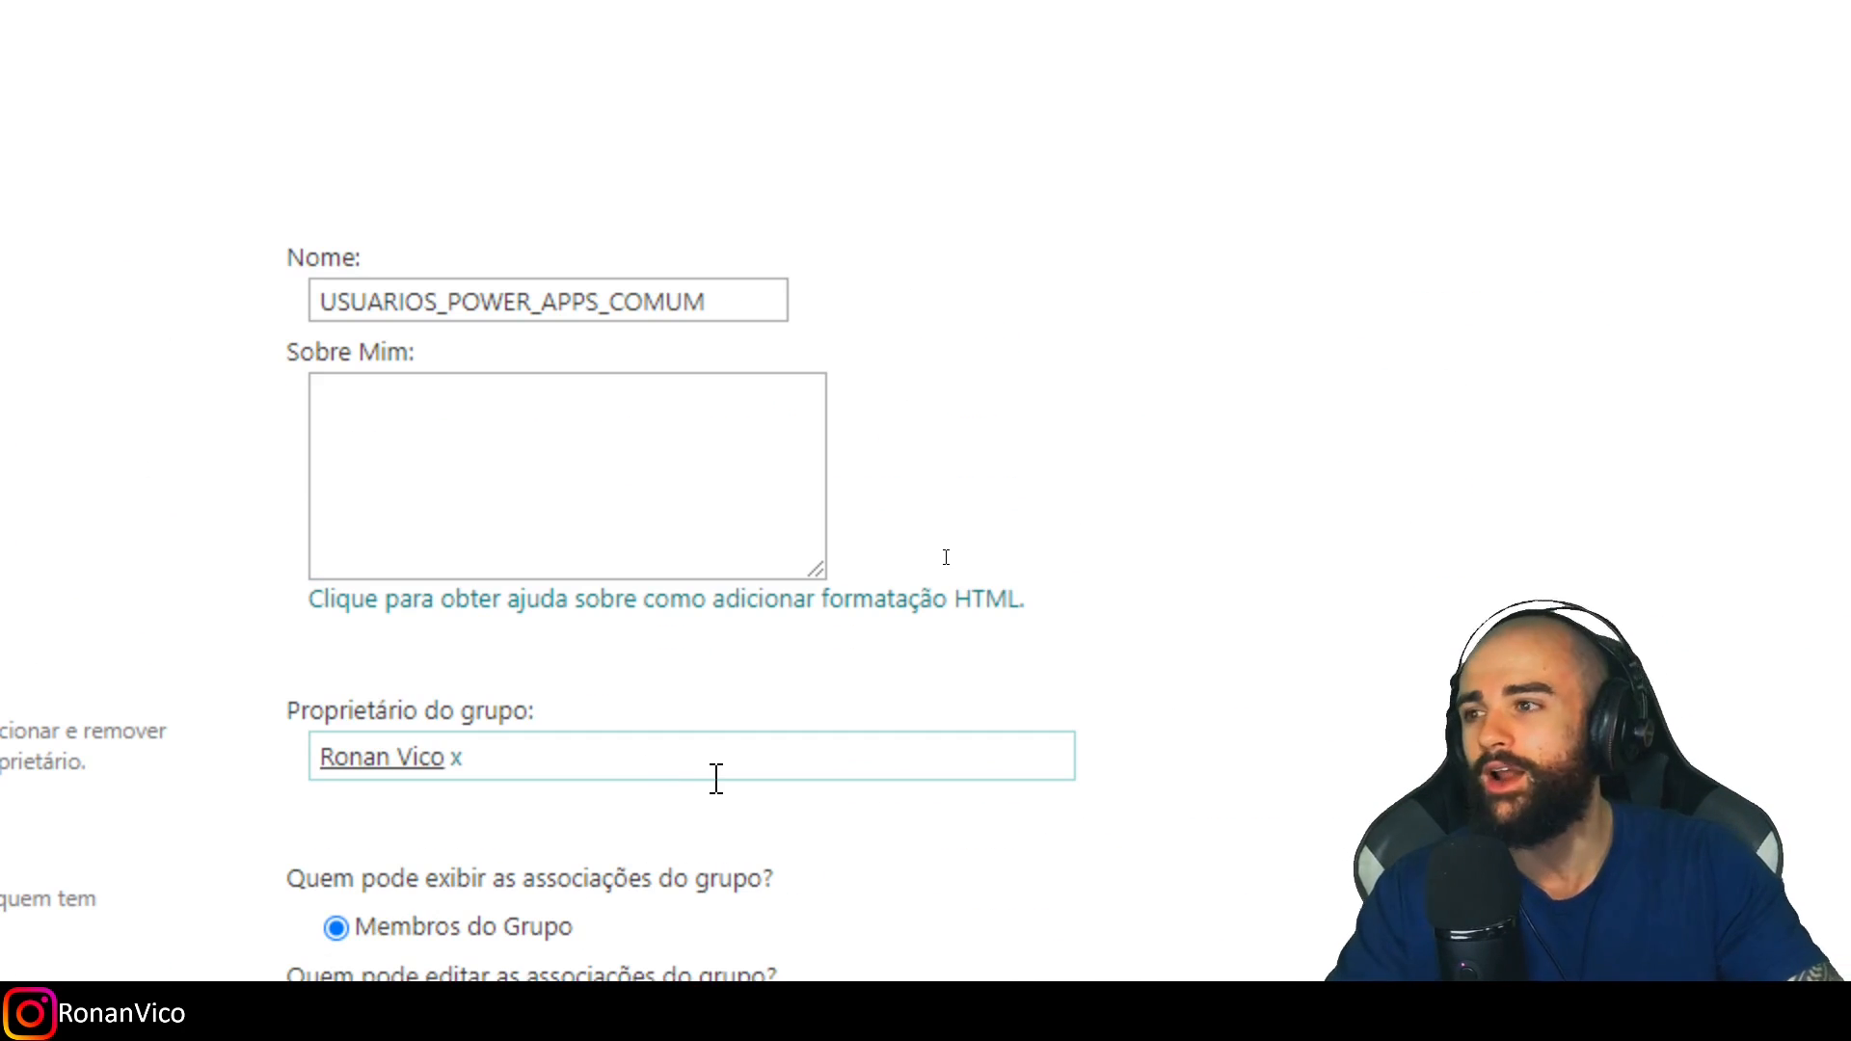
{"action": "scroll", "coordinate": [715, 797], "scroll_direction": "down", "scroll_amount": 4}
{"action": "scroll", "coordinate": [711, 844], "scroll_direction": "down", "scroll_amount": 5}
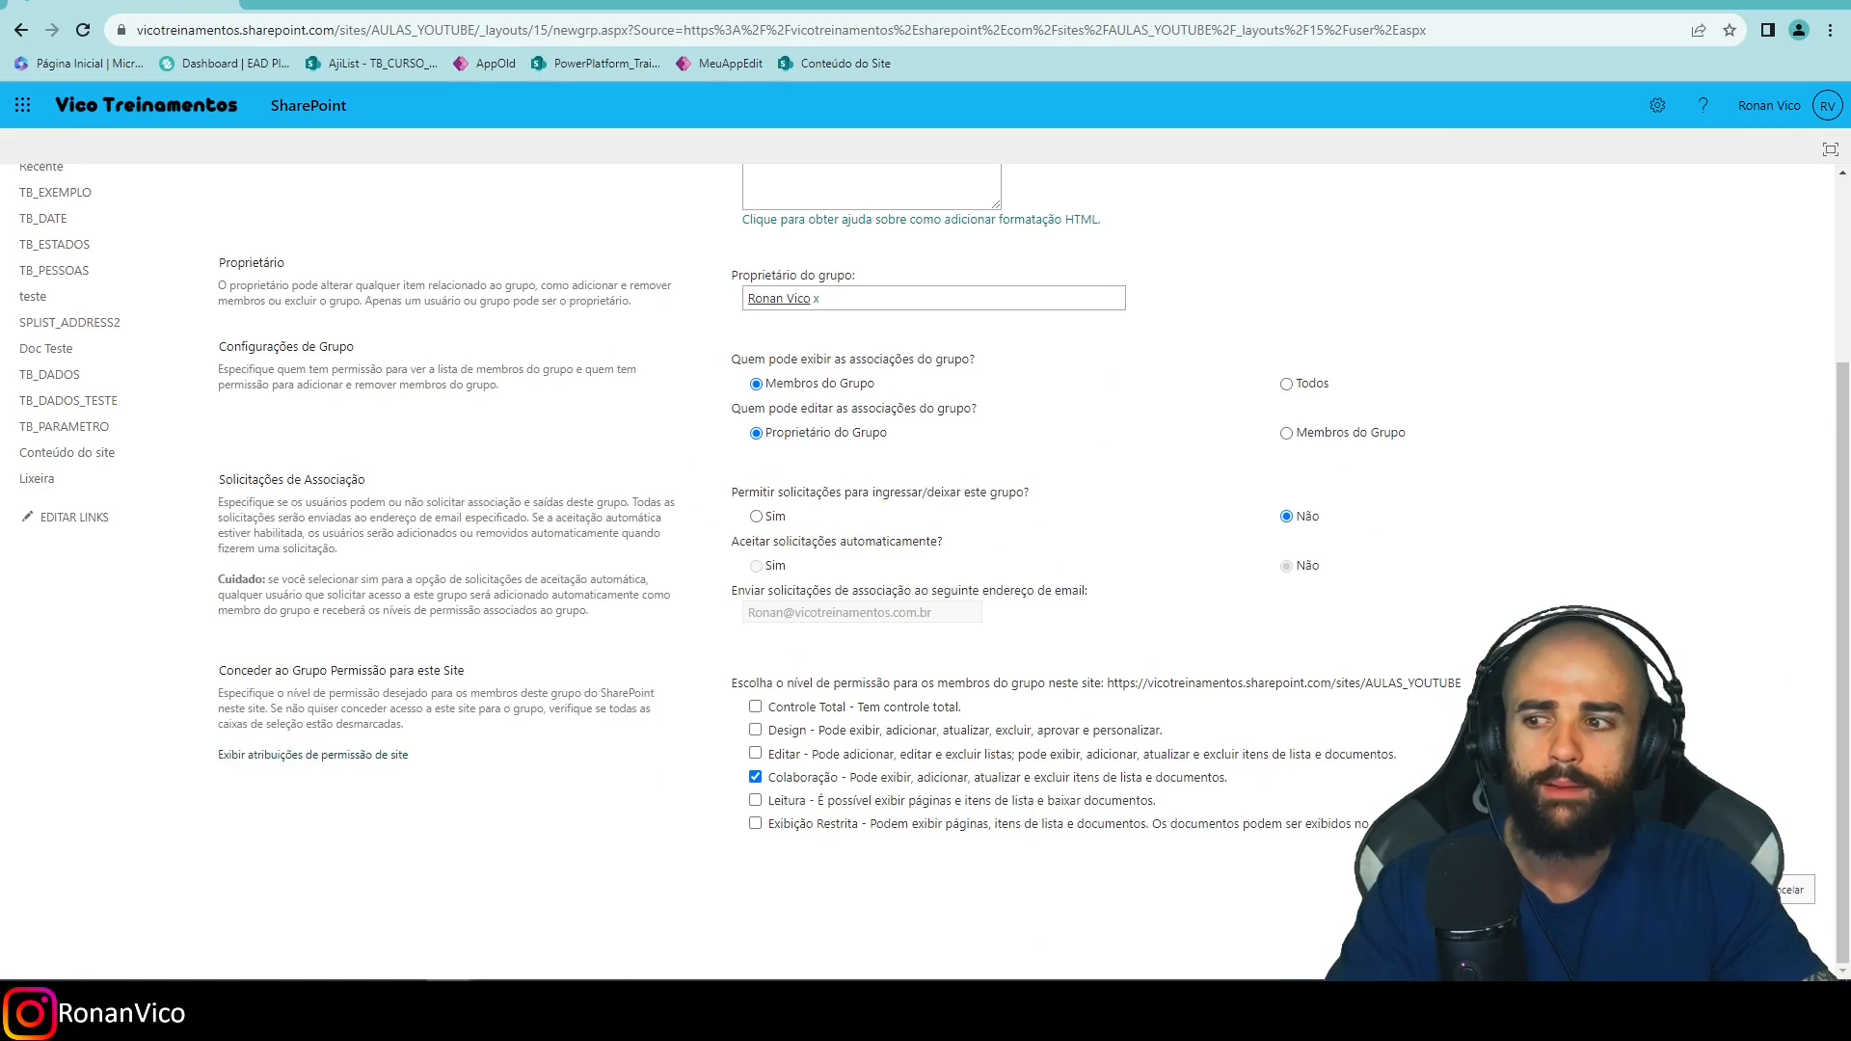
Create the group and select the suggested user found by searching 'admin' to add.
{"action": "left_click", "coordinate": [1710, 890]}
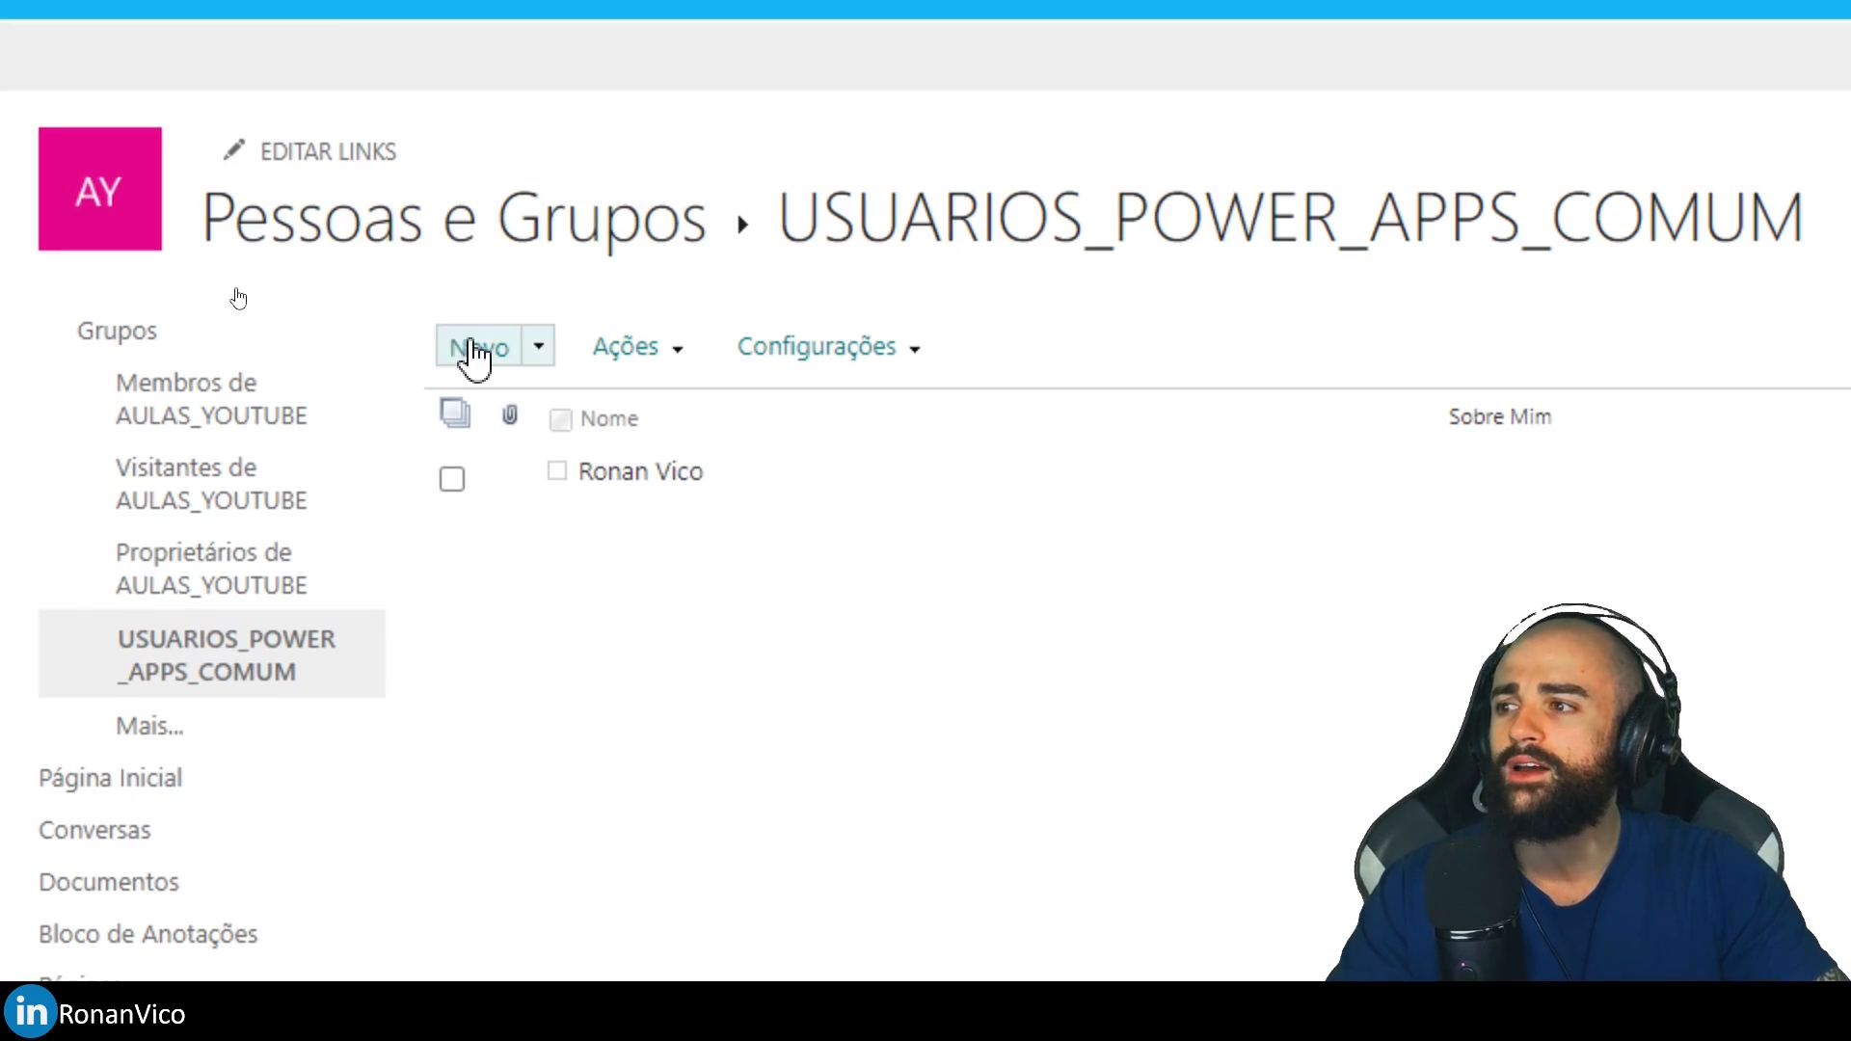
{"action": "left_click", "coordinate": [240, 292]}
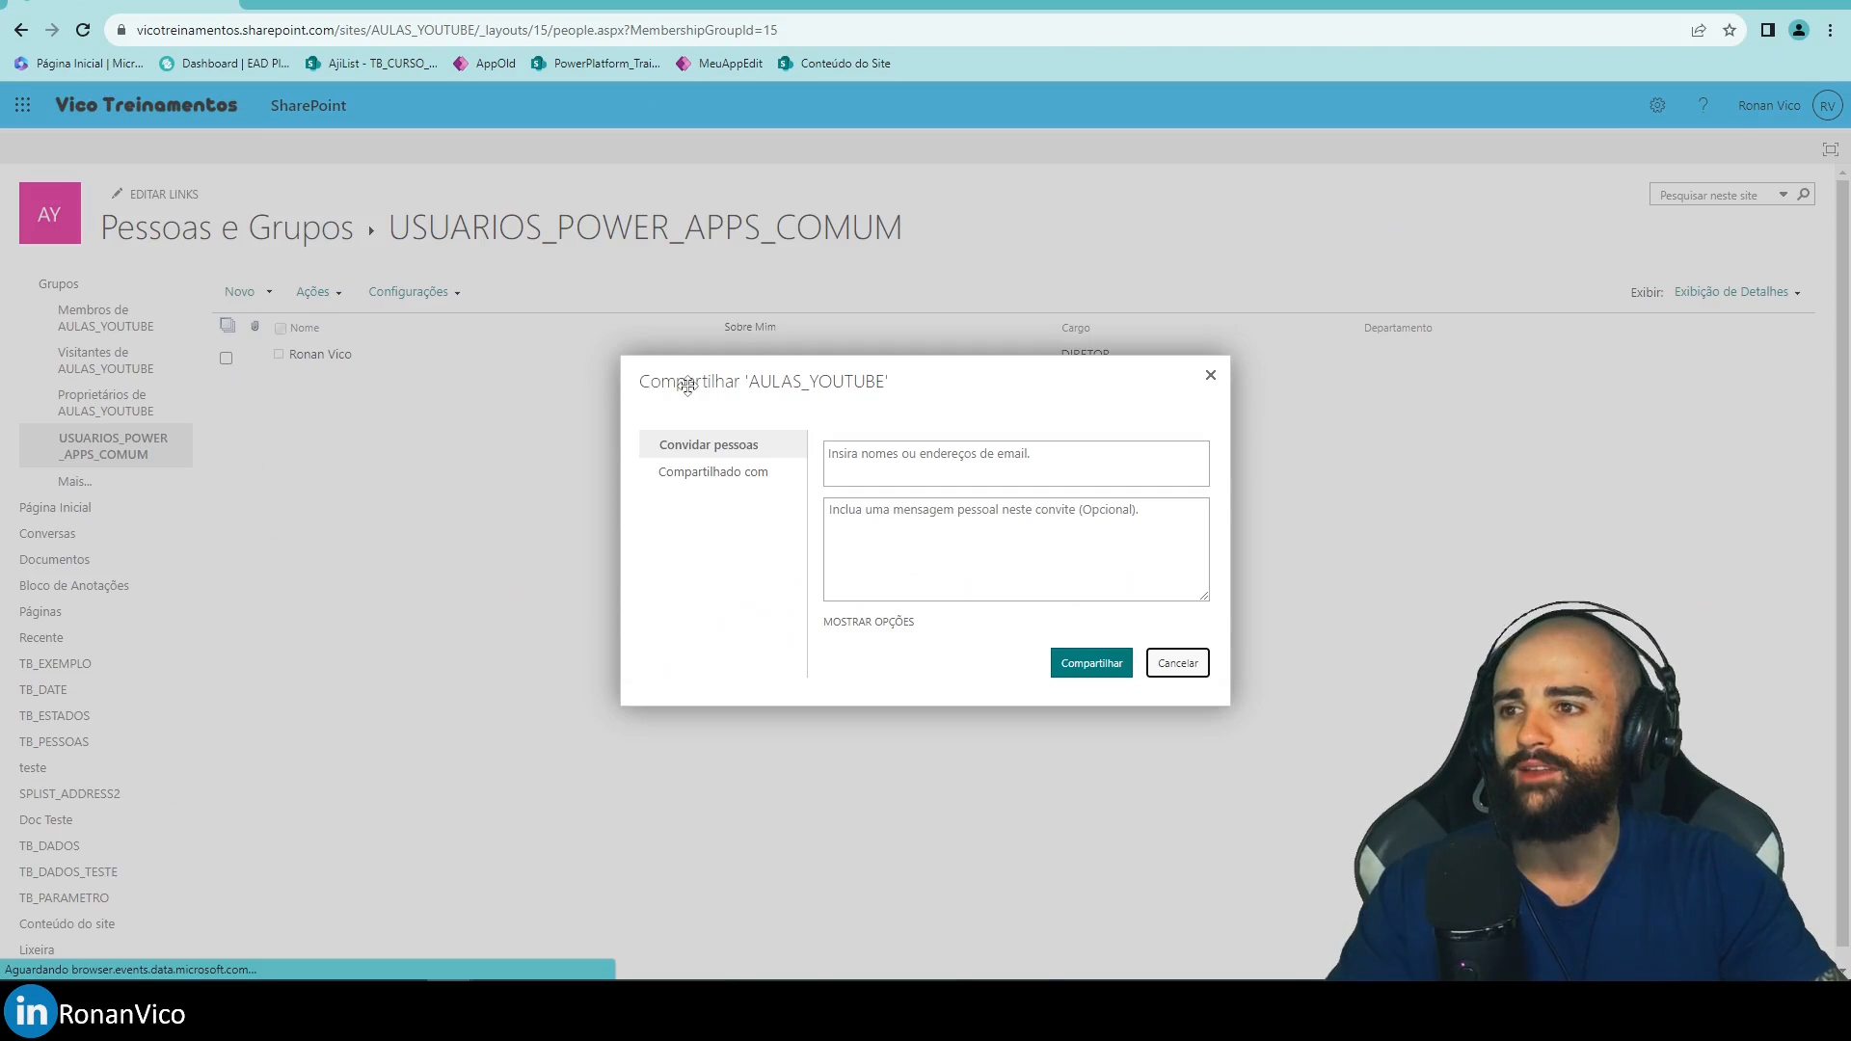
{"action": "left_click", "coordinate": [895, 469]}
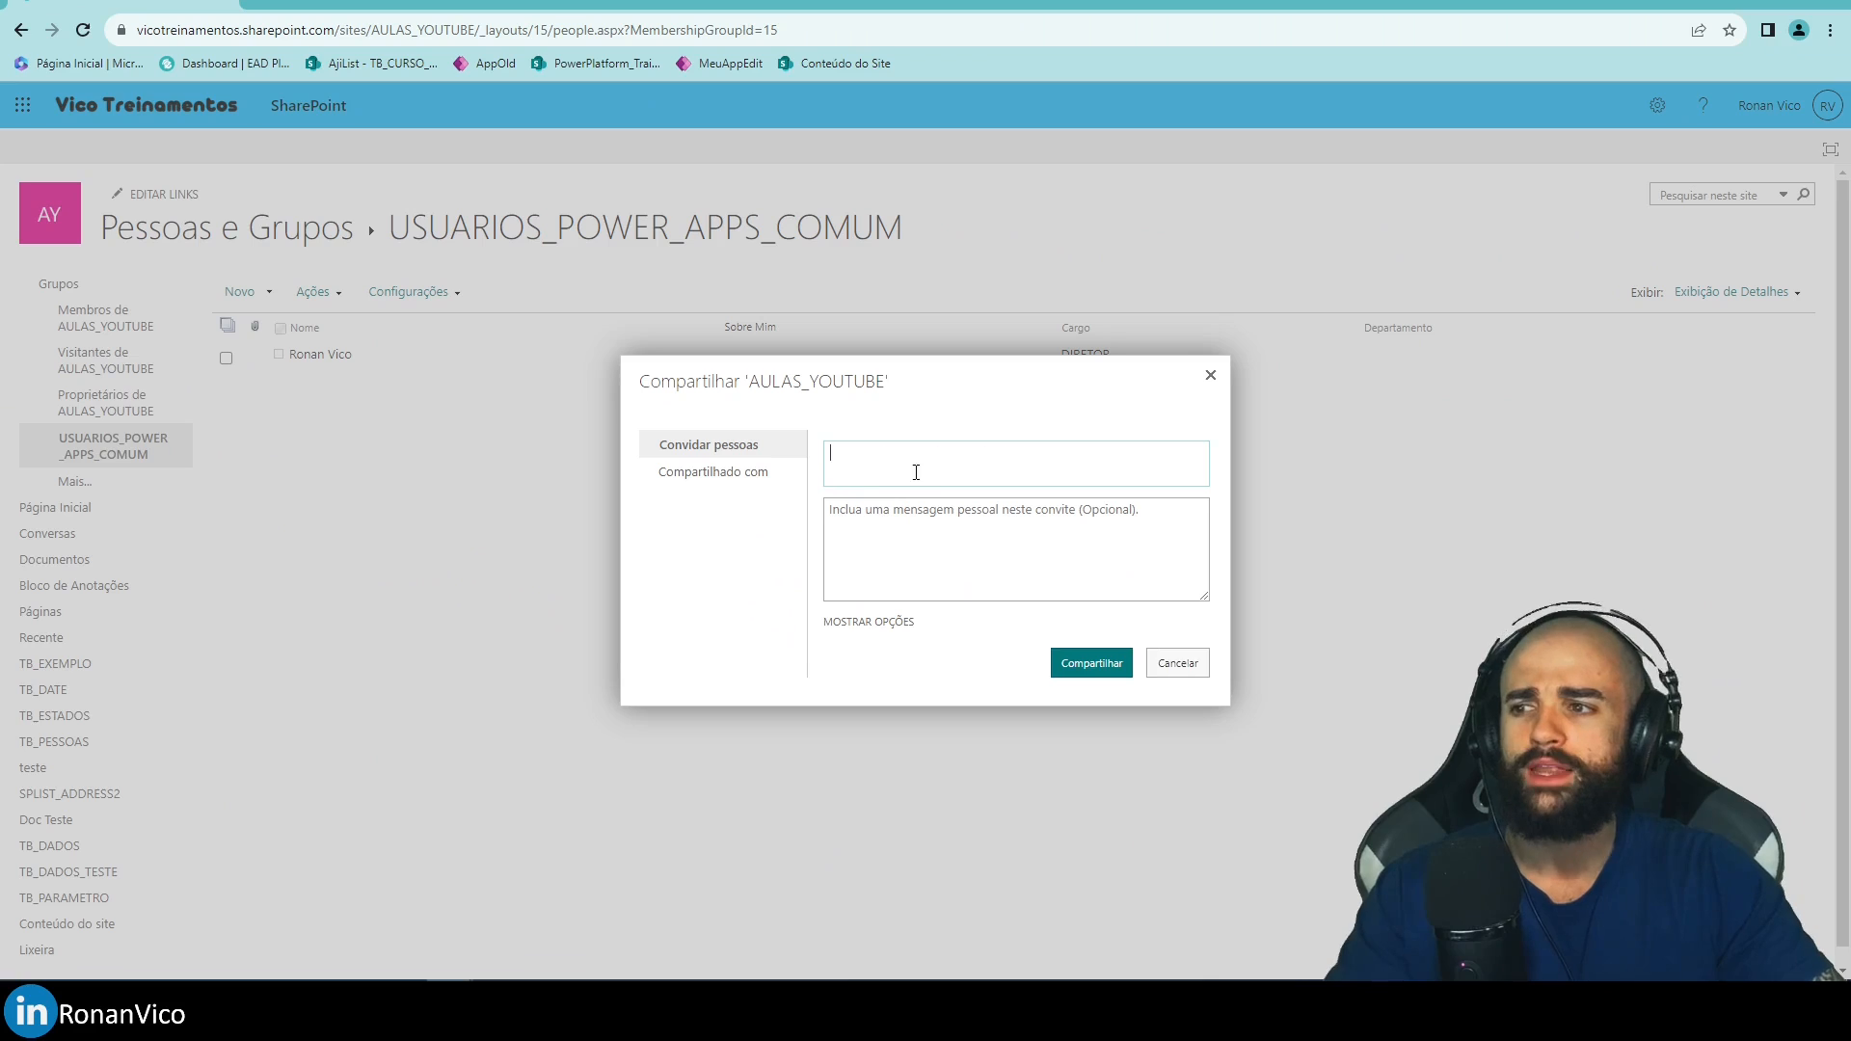
{"action": "type", "text": "admin"}
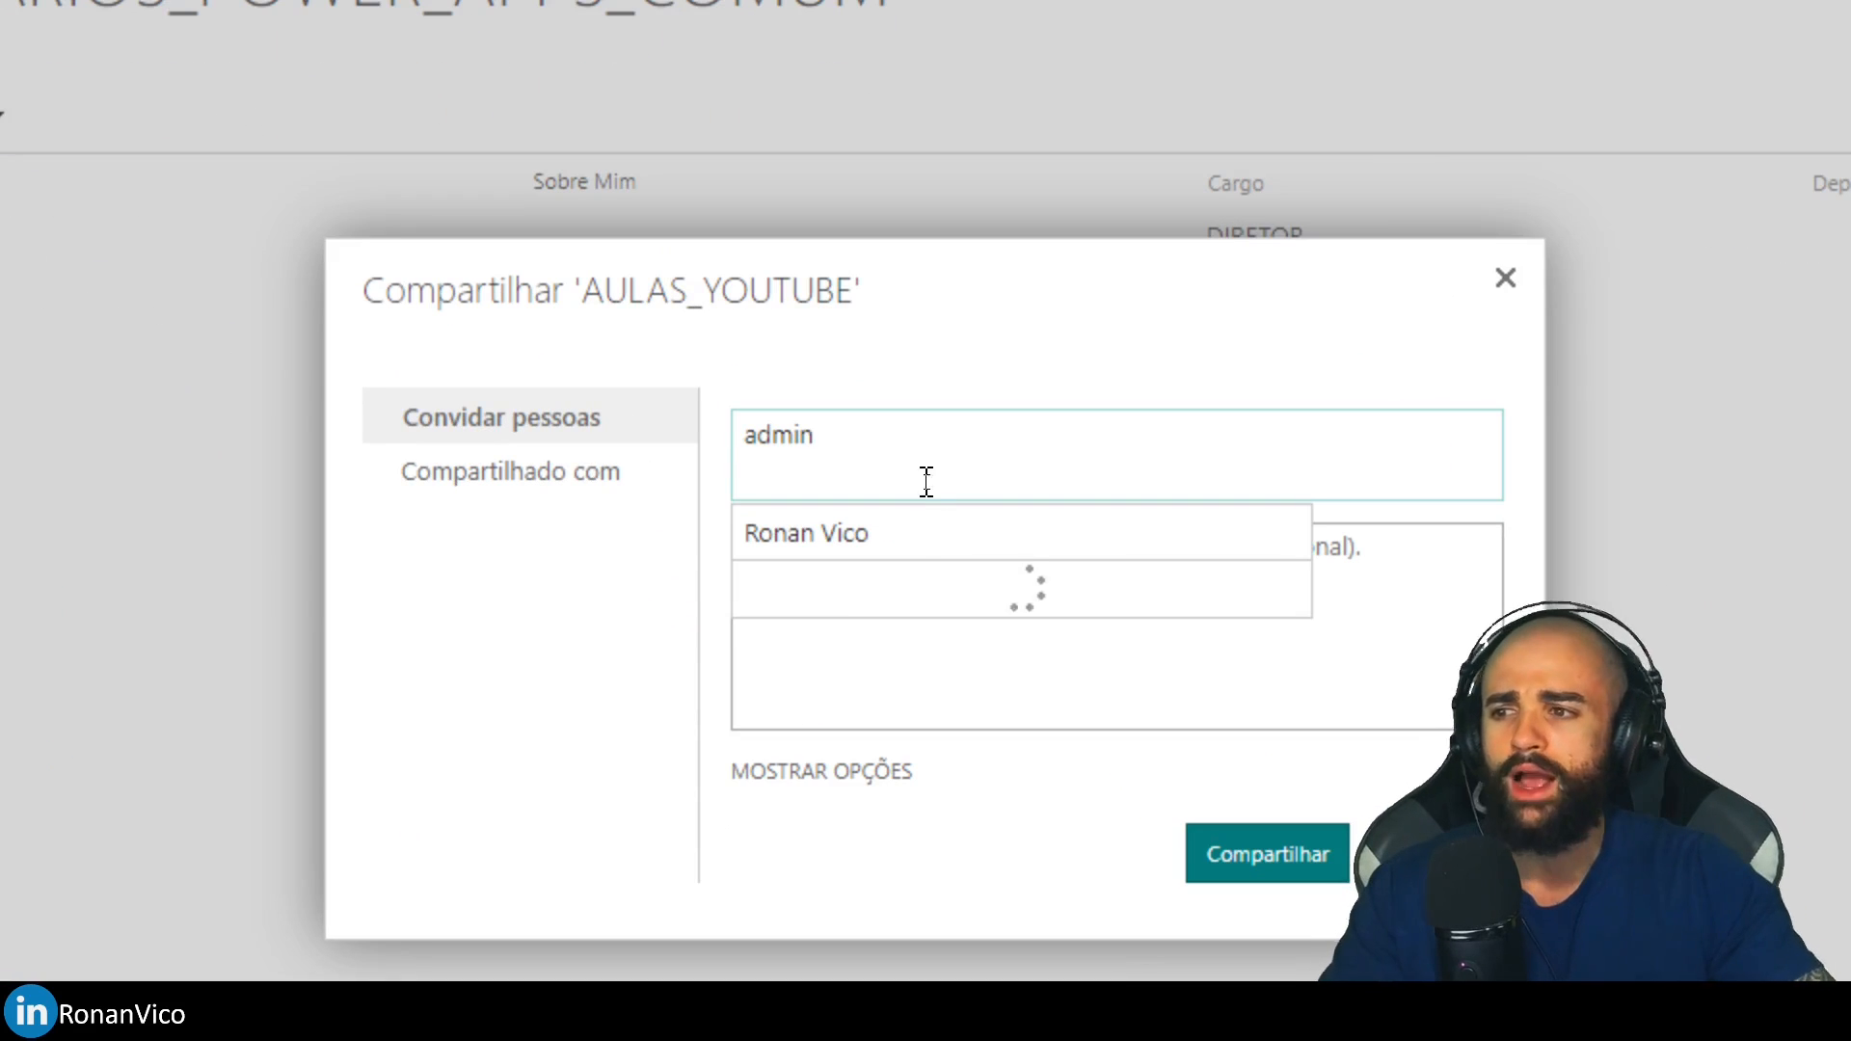
{"action": "left_click", "coordinate": [782, 530]}
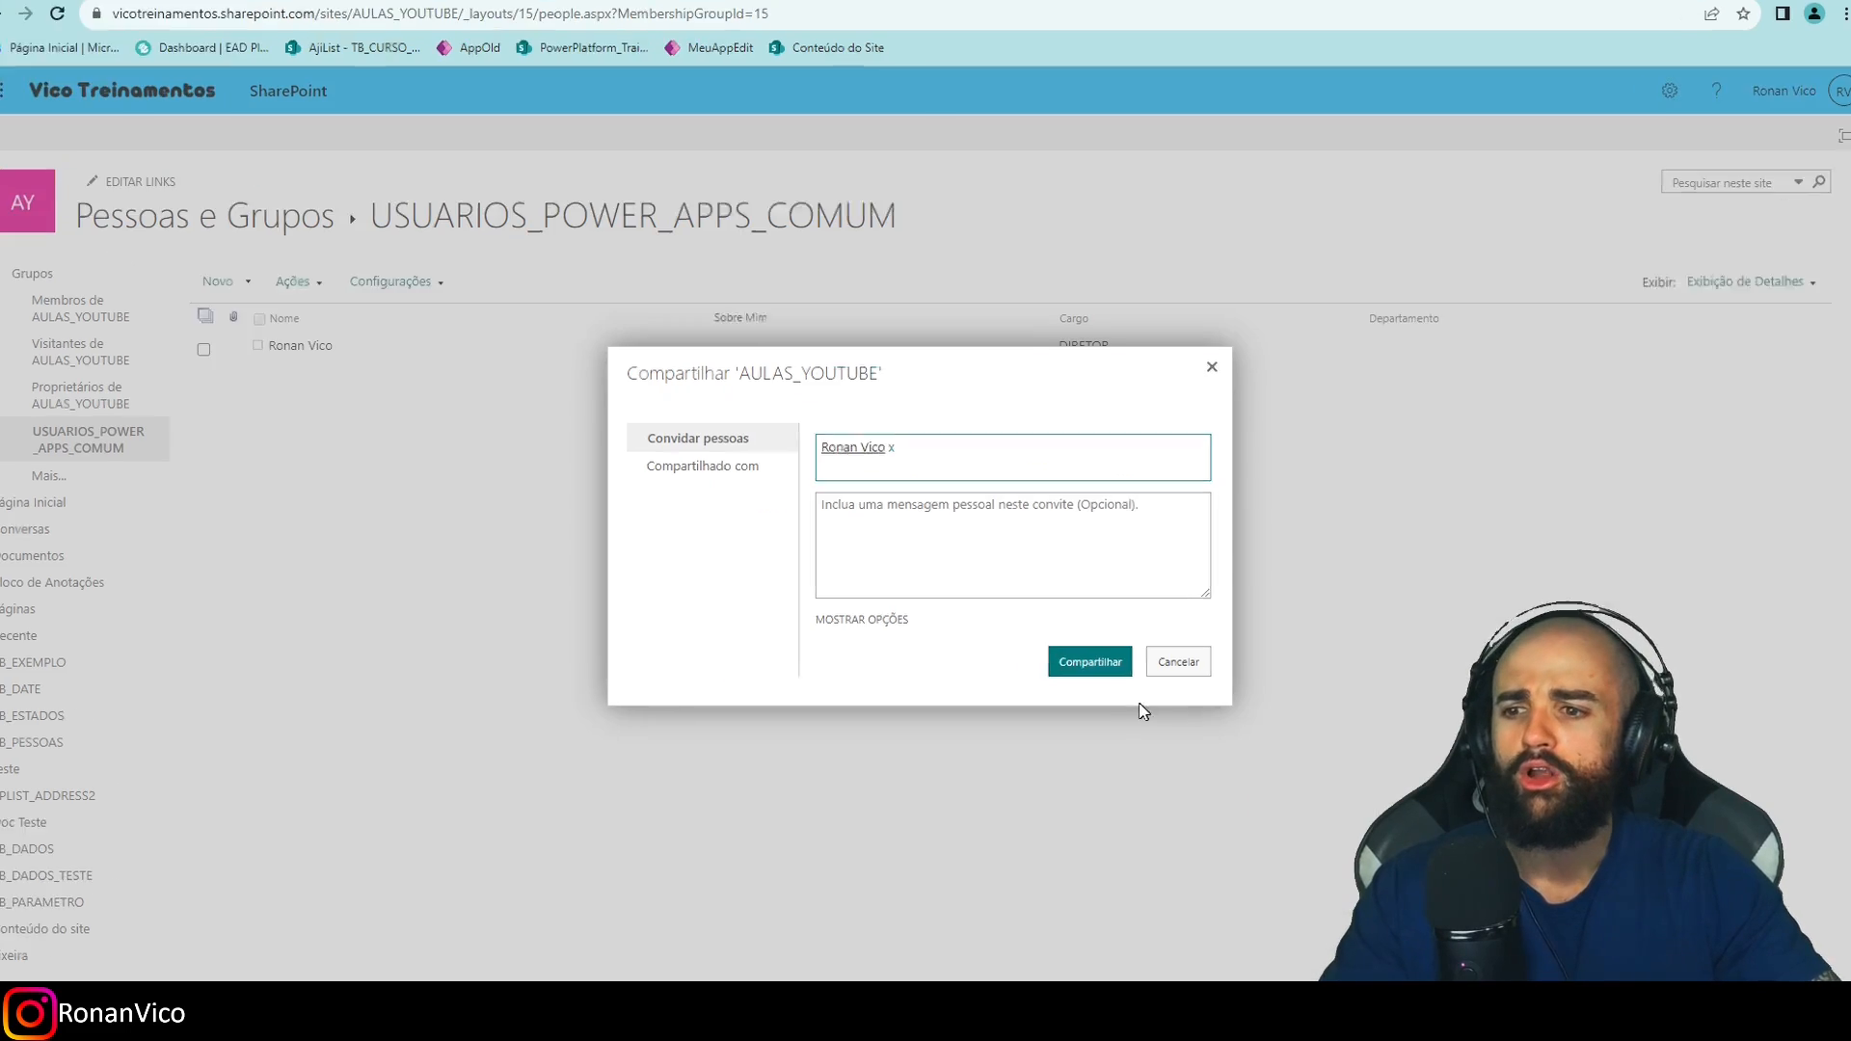
Share without an email invitation to add the user to the group.
{"action": "left_click", "coordinate": [888, 623]}
{"action": "left_click", "coordinate": [949, 641]}
{"action": "left_click", "coordinate": [1097, 688]}
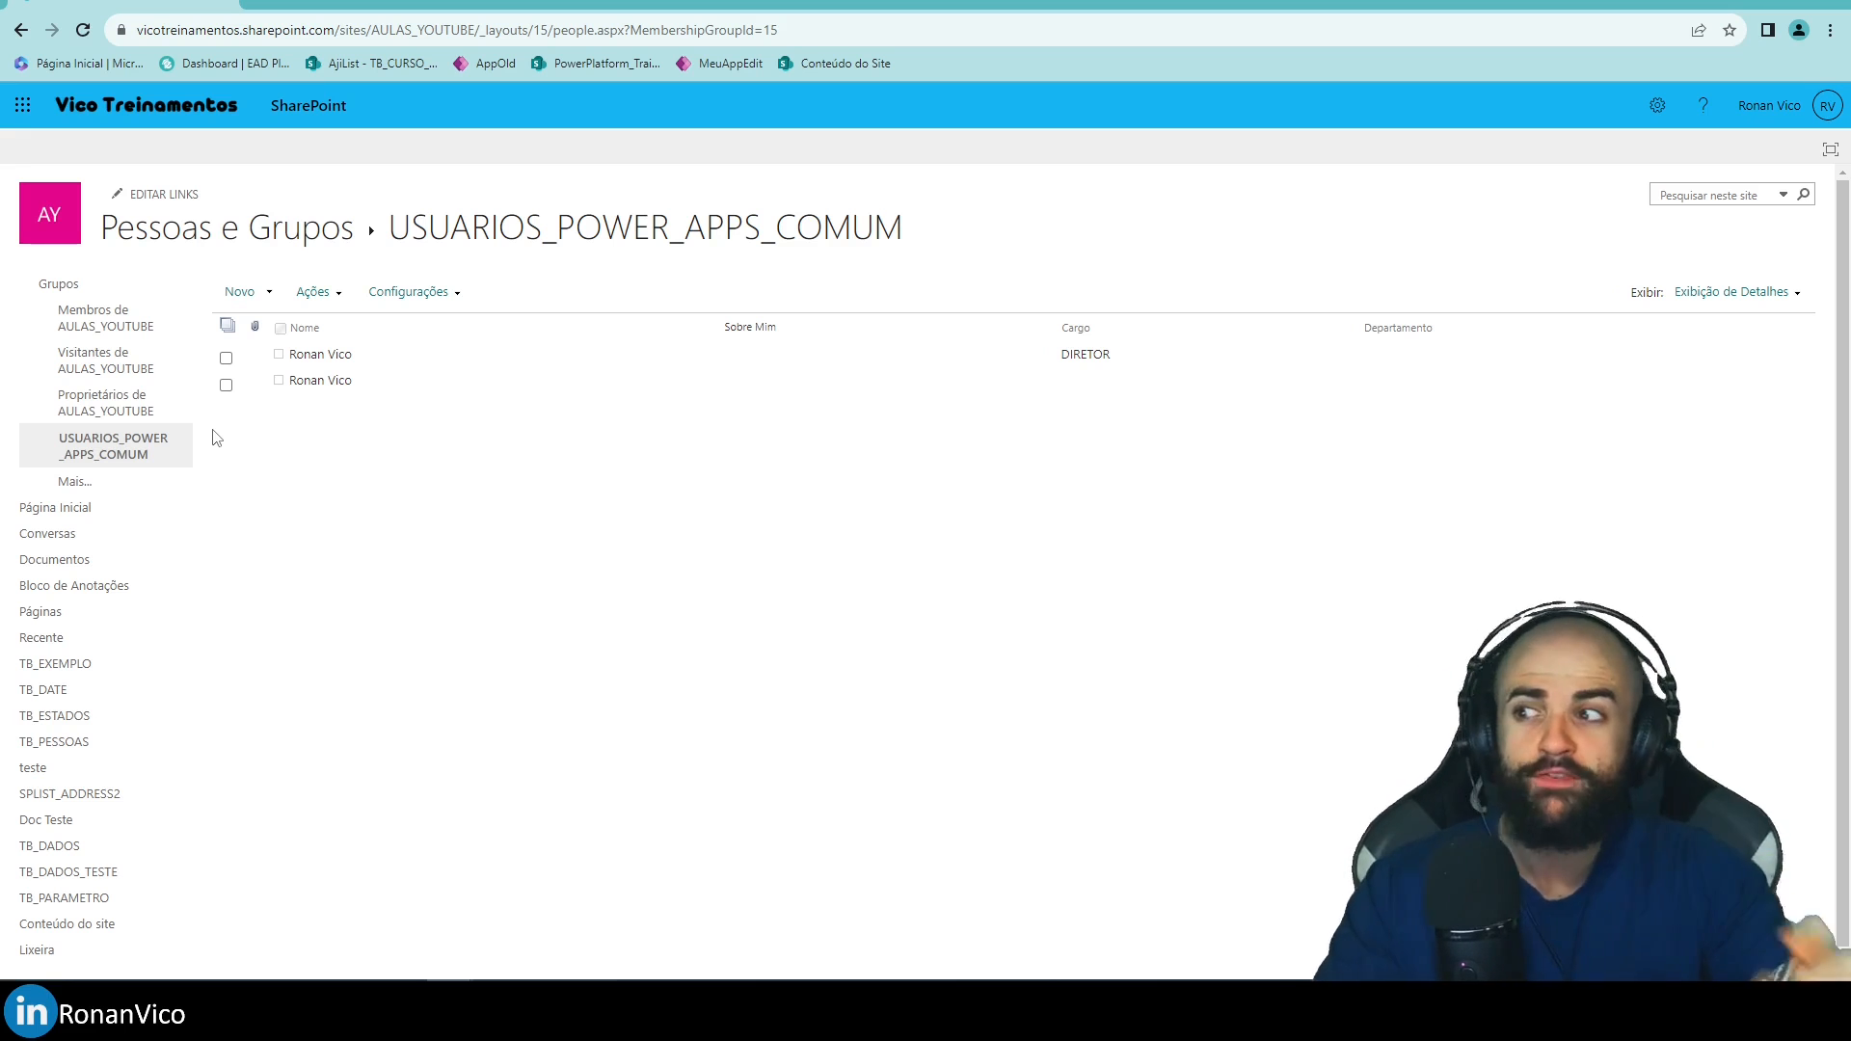
Return to TB_PARAMETRO and open Permissões desta lista from its Configurações da lista page.
{"action": "left_click_drag", "start_coordinate": [372, 232], "coordinate": [555, 221]}
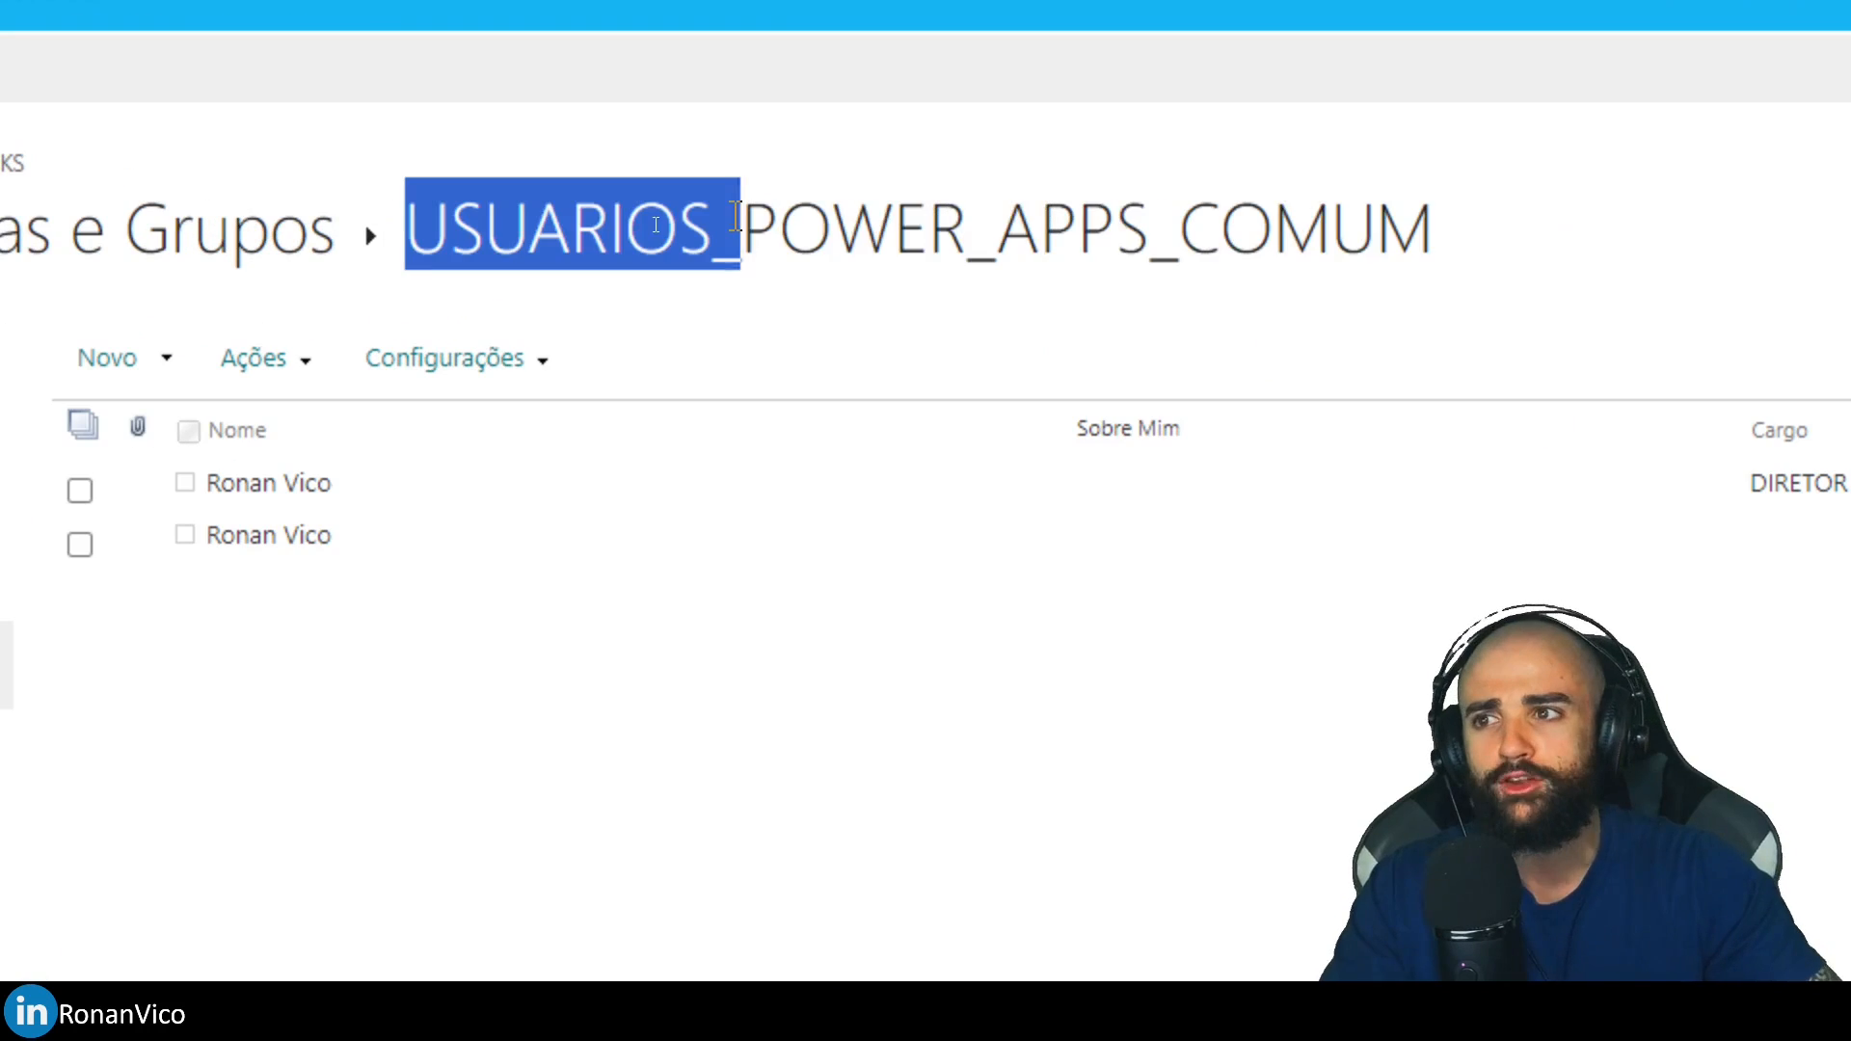
{"action": "left_click_drag", "start_coordinate": [737, 217], "coordinate": [1501, 235]}
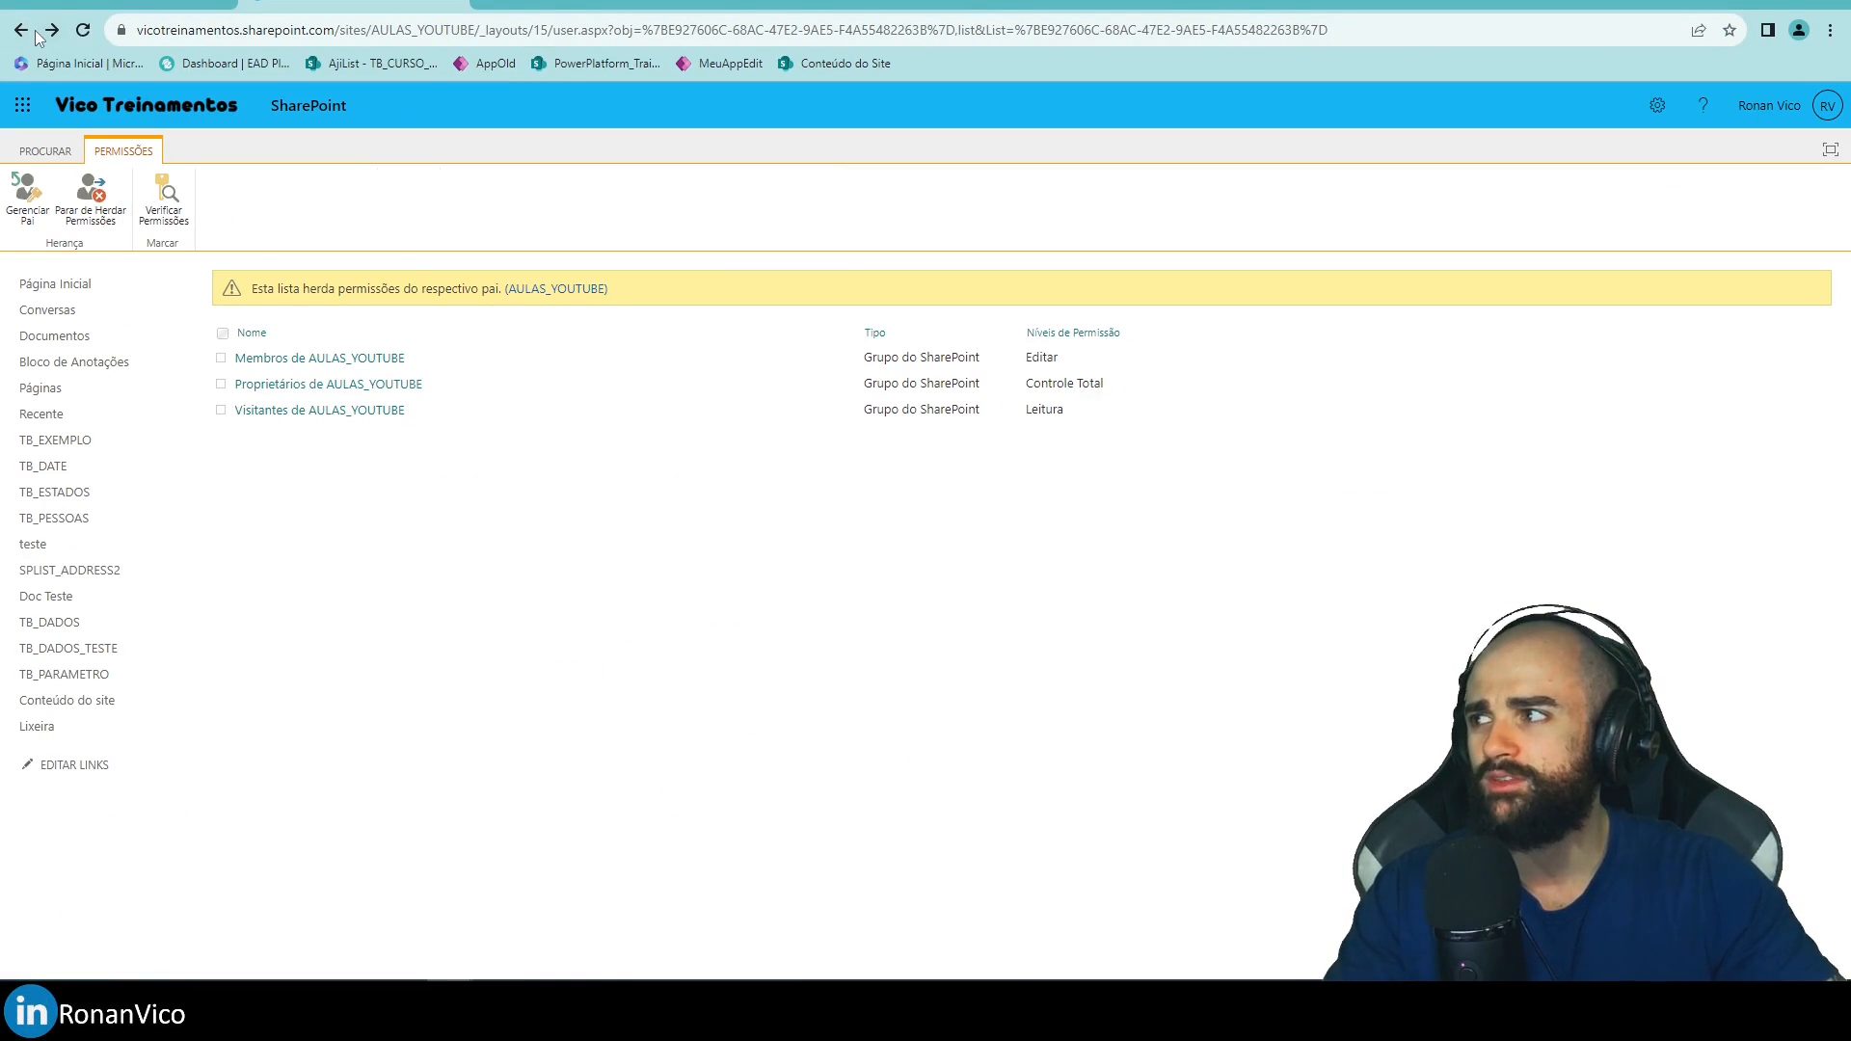
{"action": "left_click", "coordinate": [33, 34]}
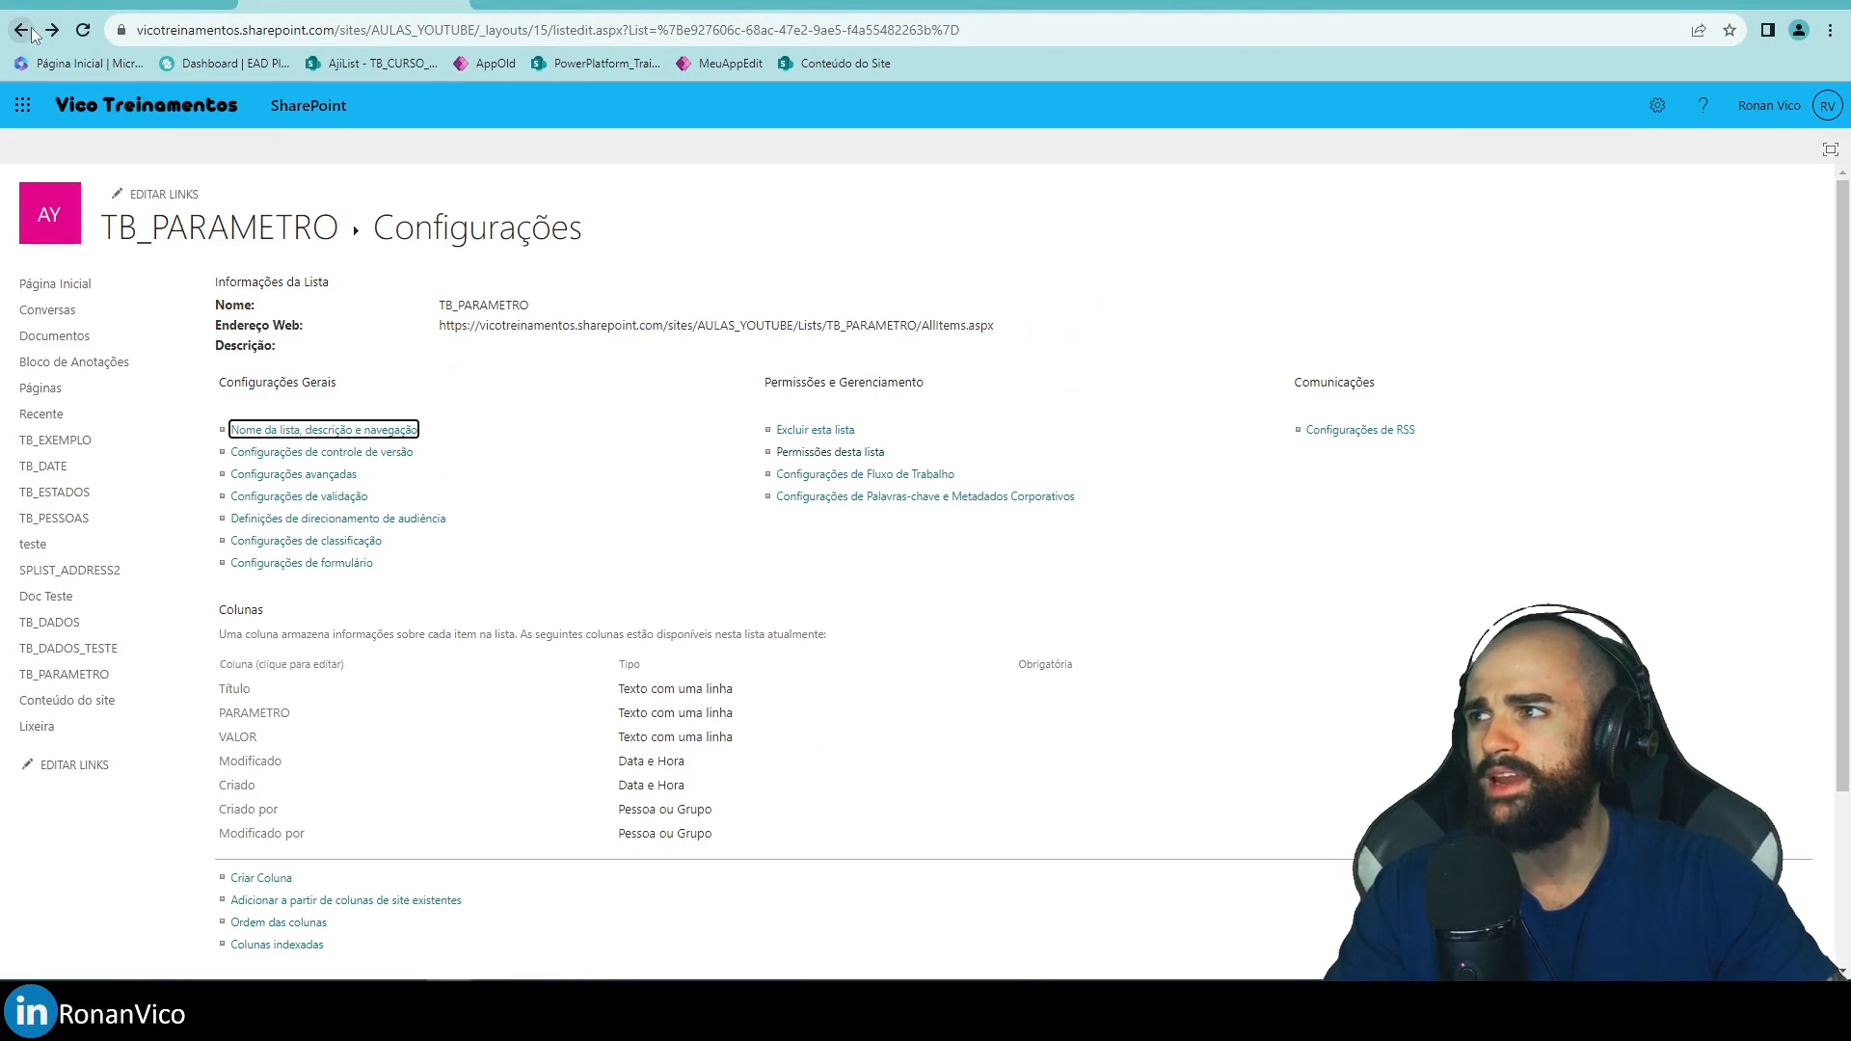
{"action": "left_click", "coordinate": [322, 220]}
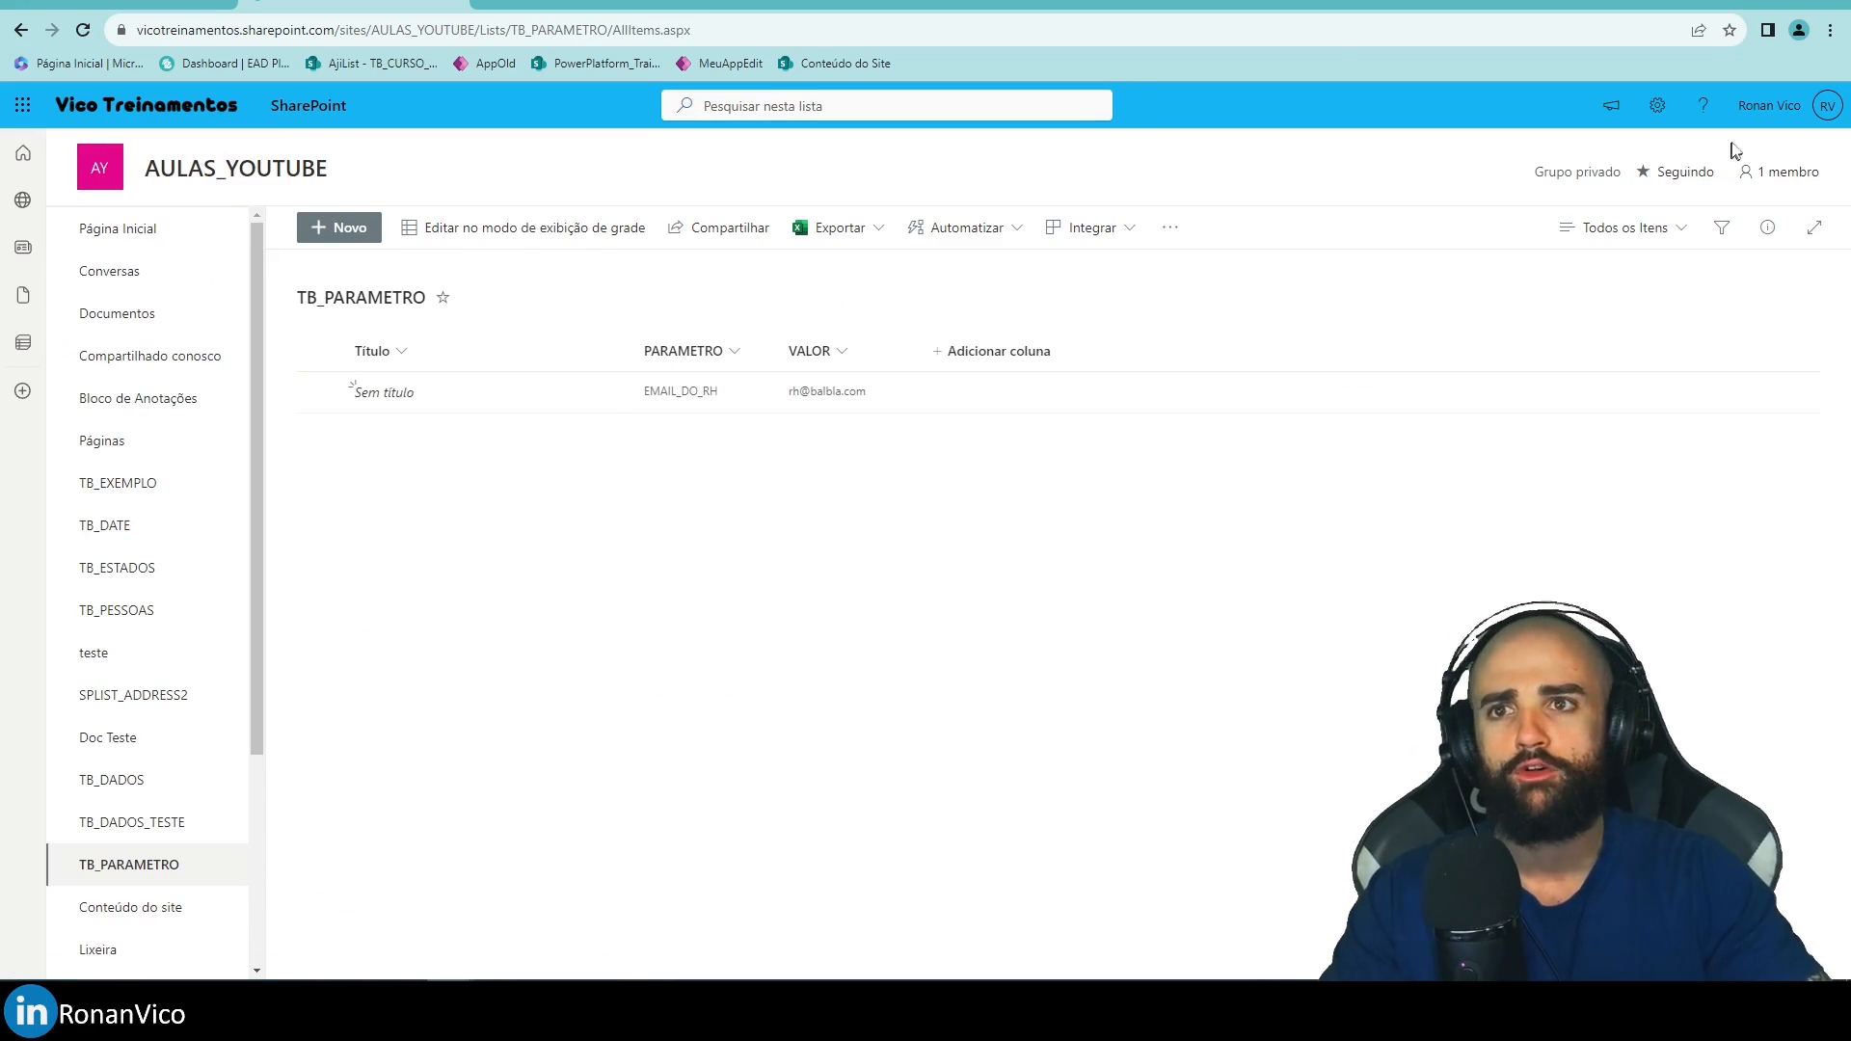
{"action": "left_click", "coordinate": [1653, 109]}
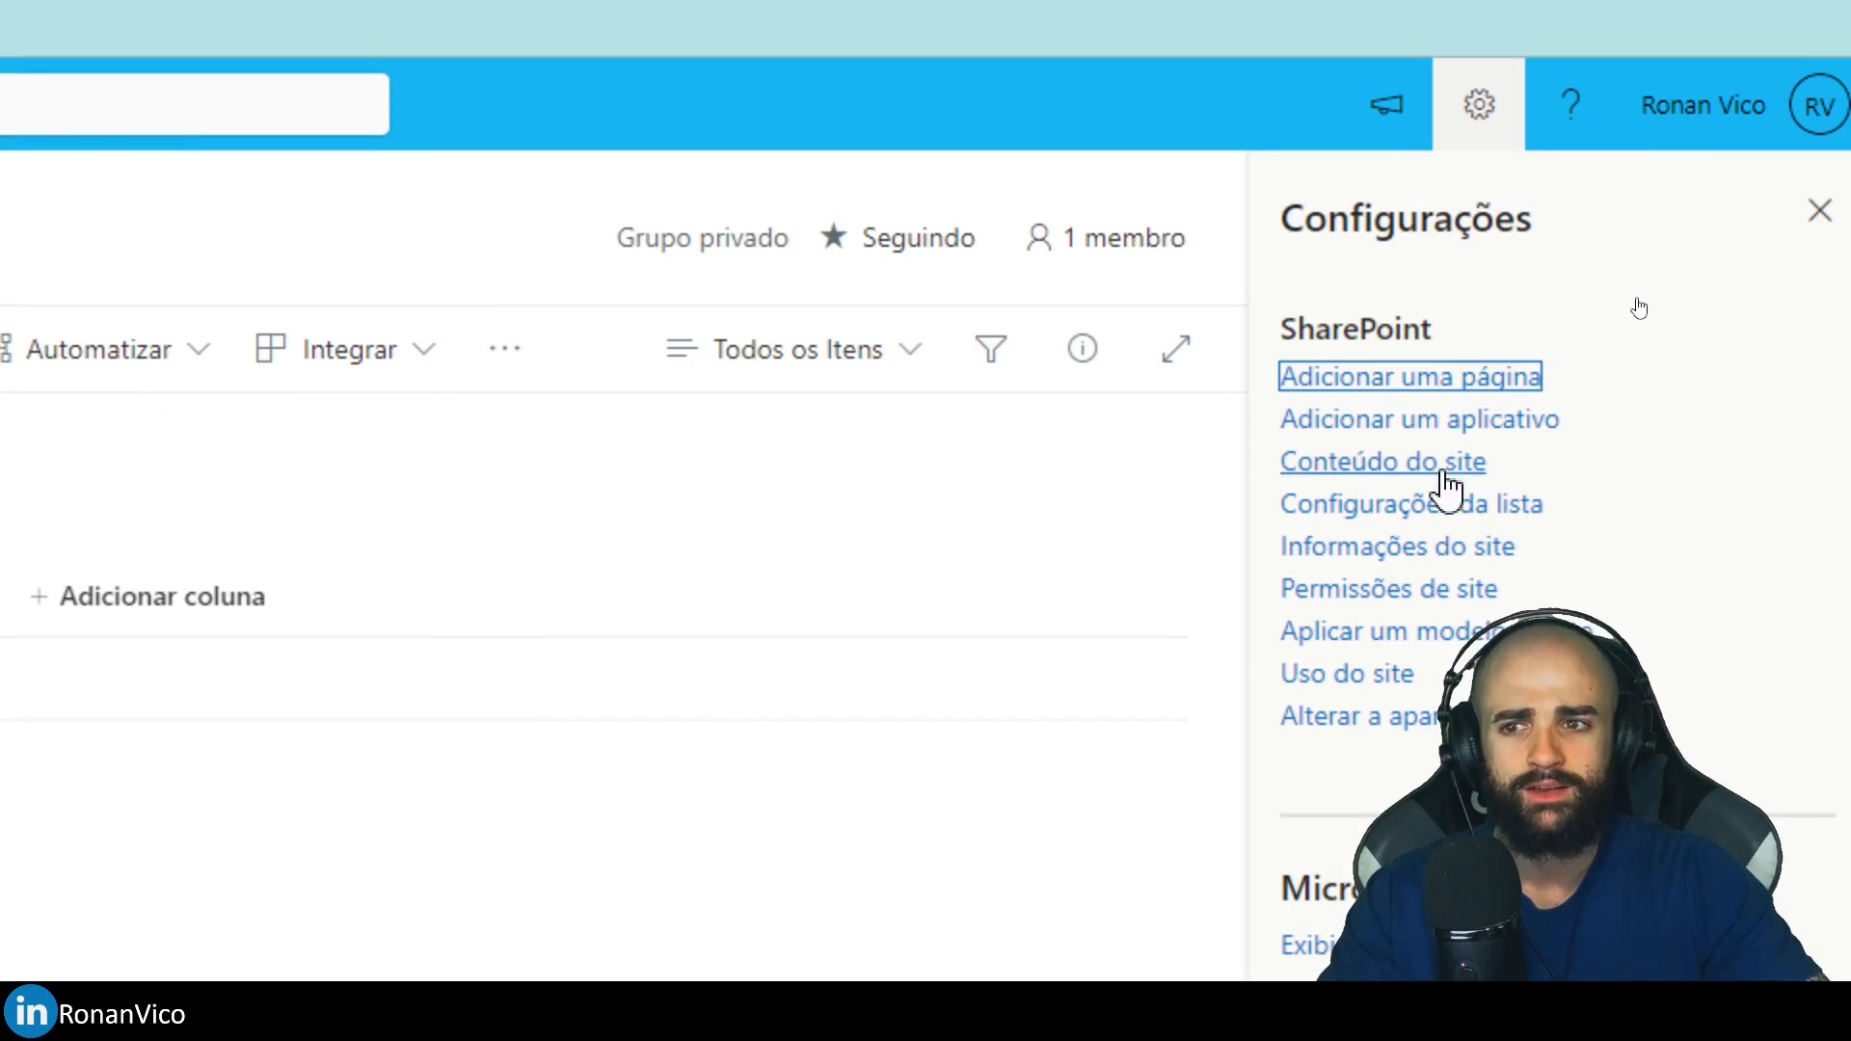
{"action": "left_click", "coordinate": [1432, 504]}
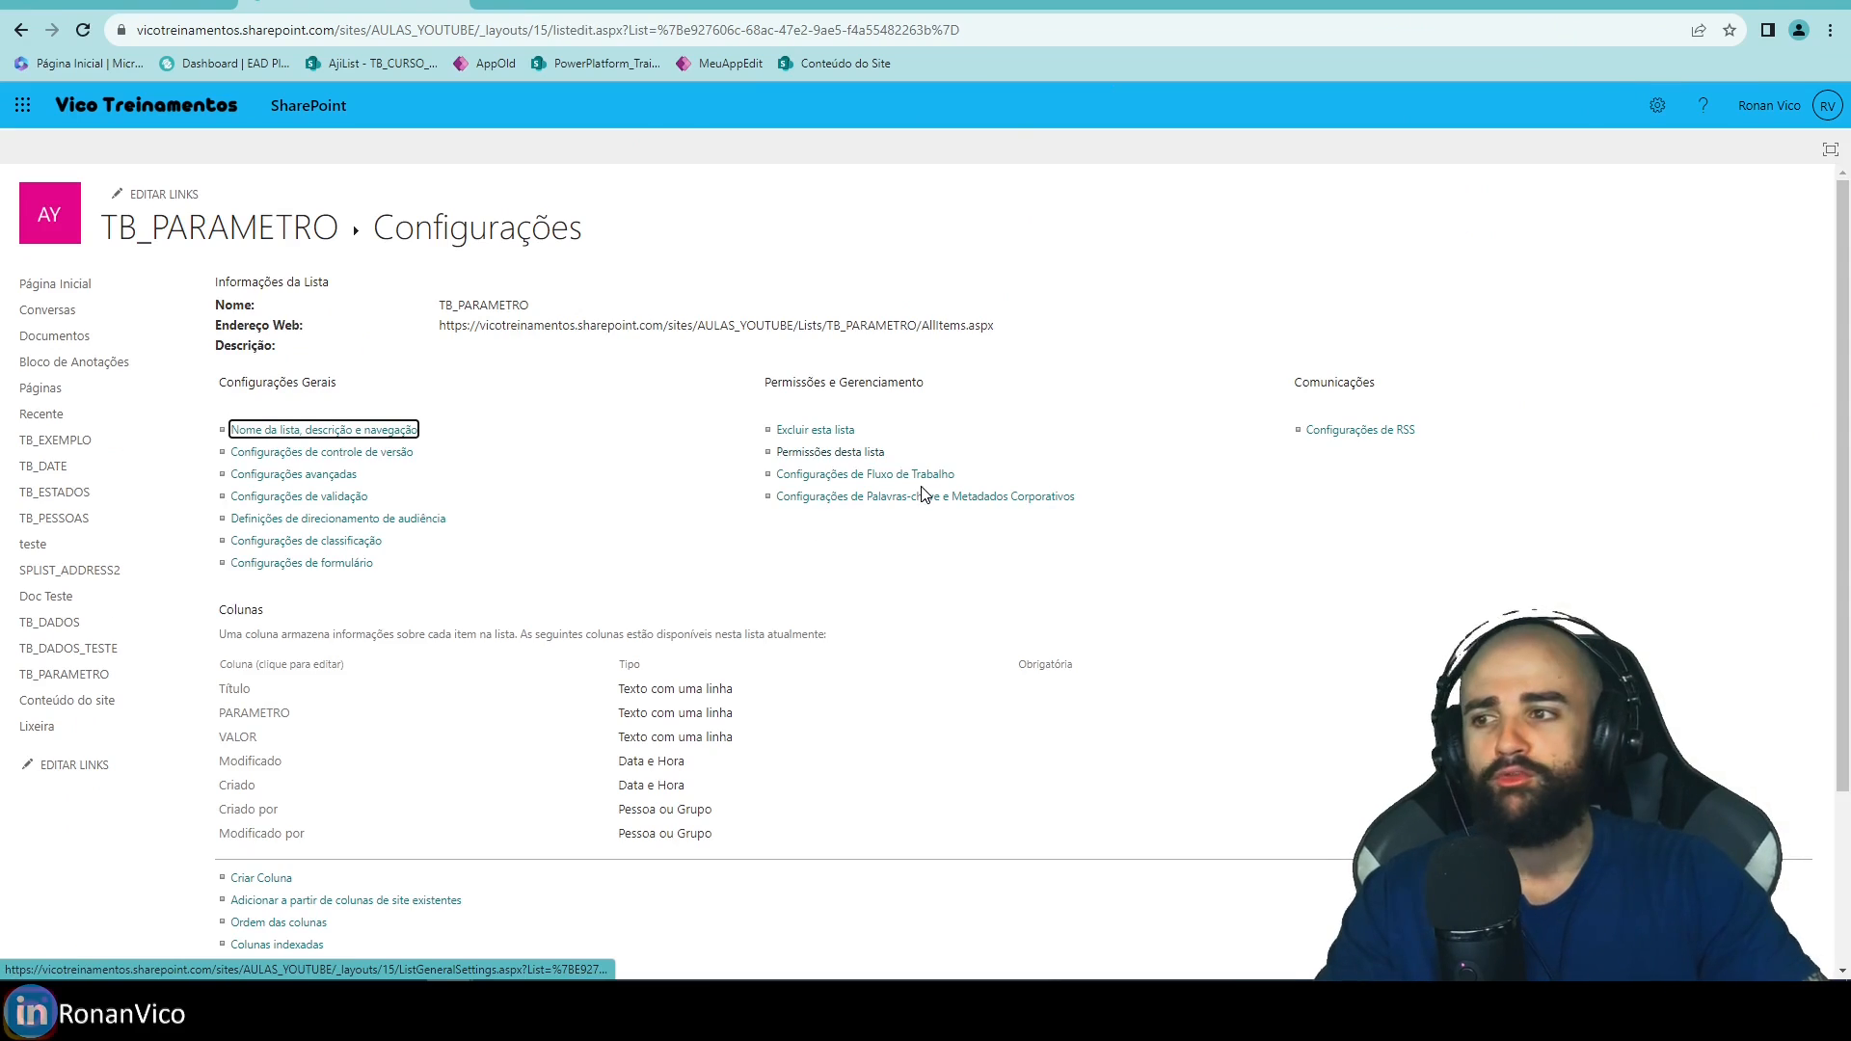
{"action": "left_click", "coordinate": [826, 459]}
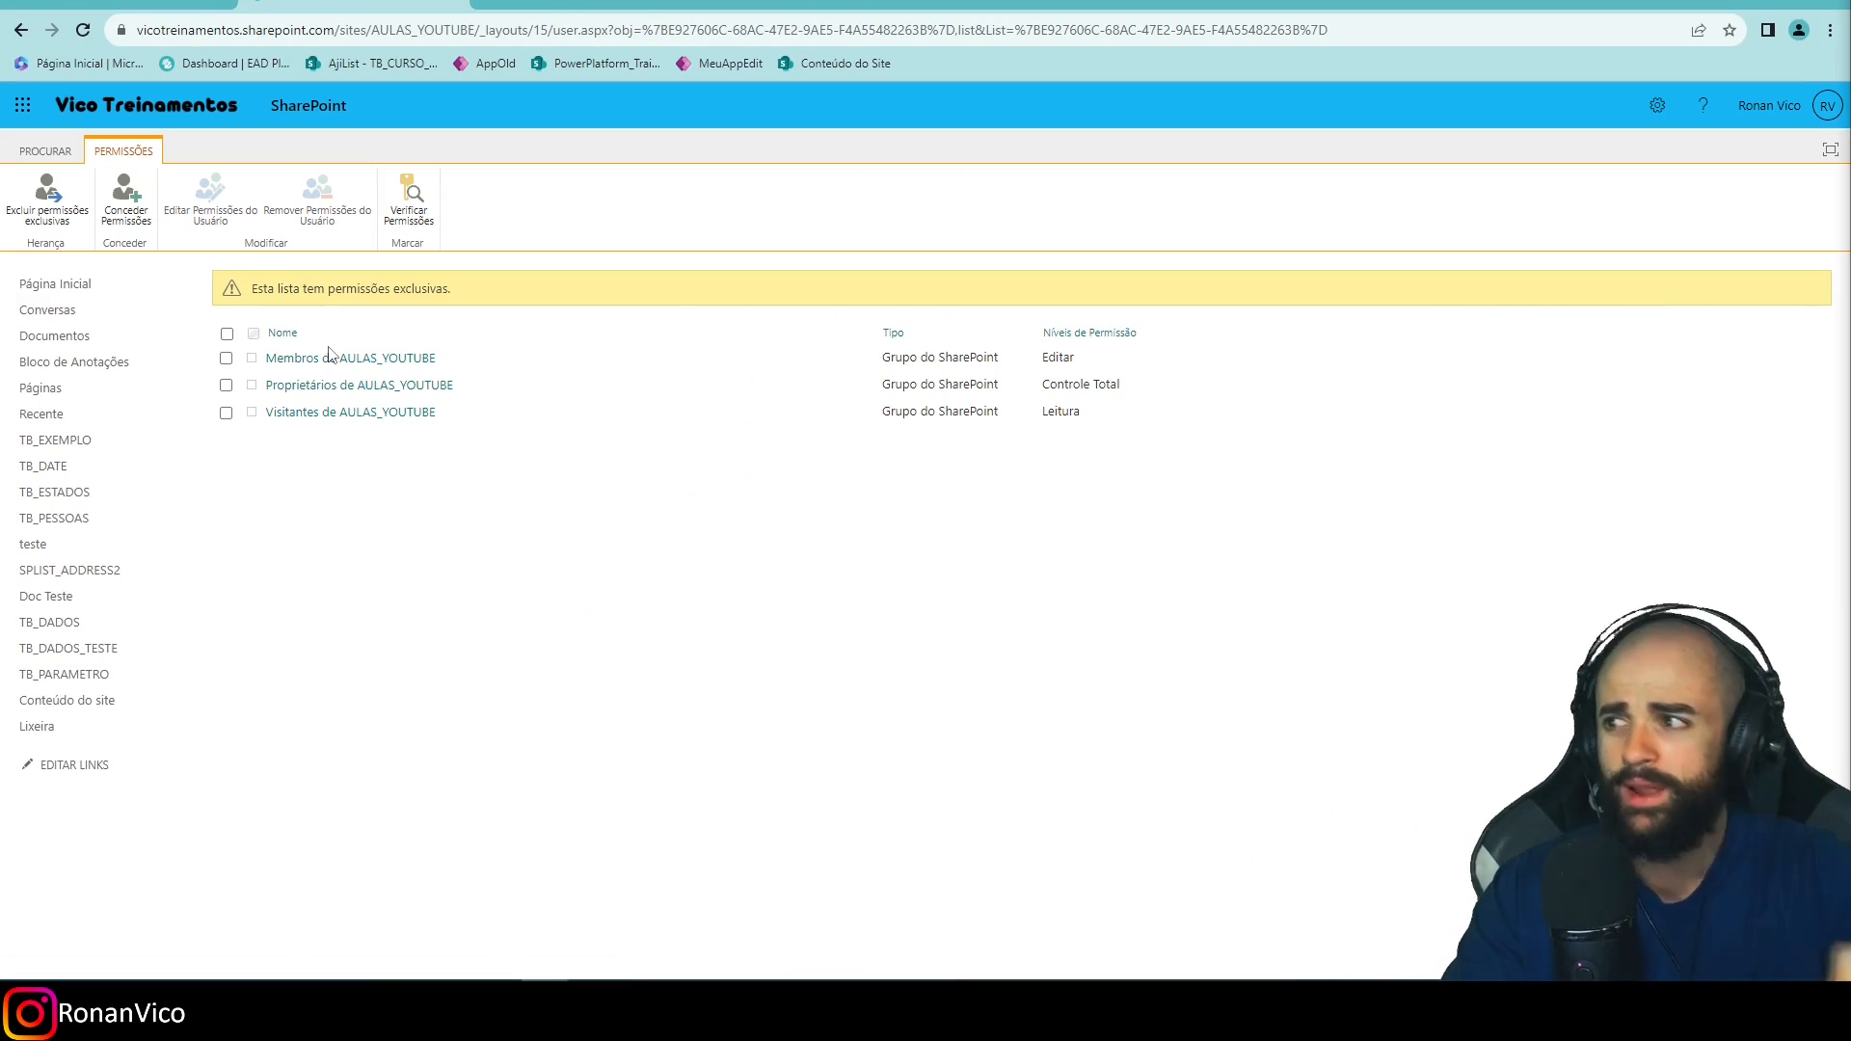
Delete TB_PARAMETRO's unique permissions so it inherits from AULAS_YOUTUBE again.
{"action": "left_click_drag", "start_coordinate": [251, 289], "coordinate": [424, 290]}
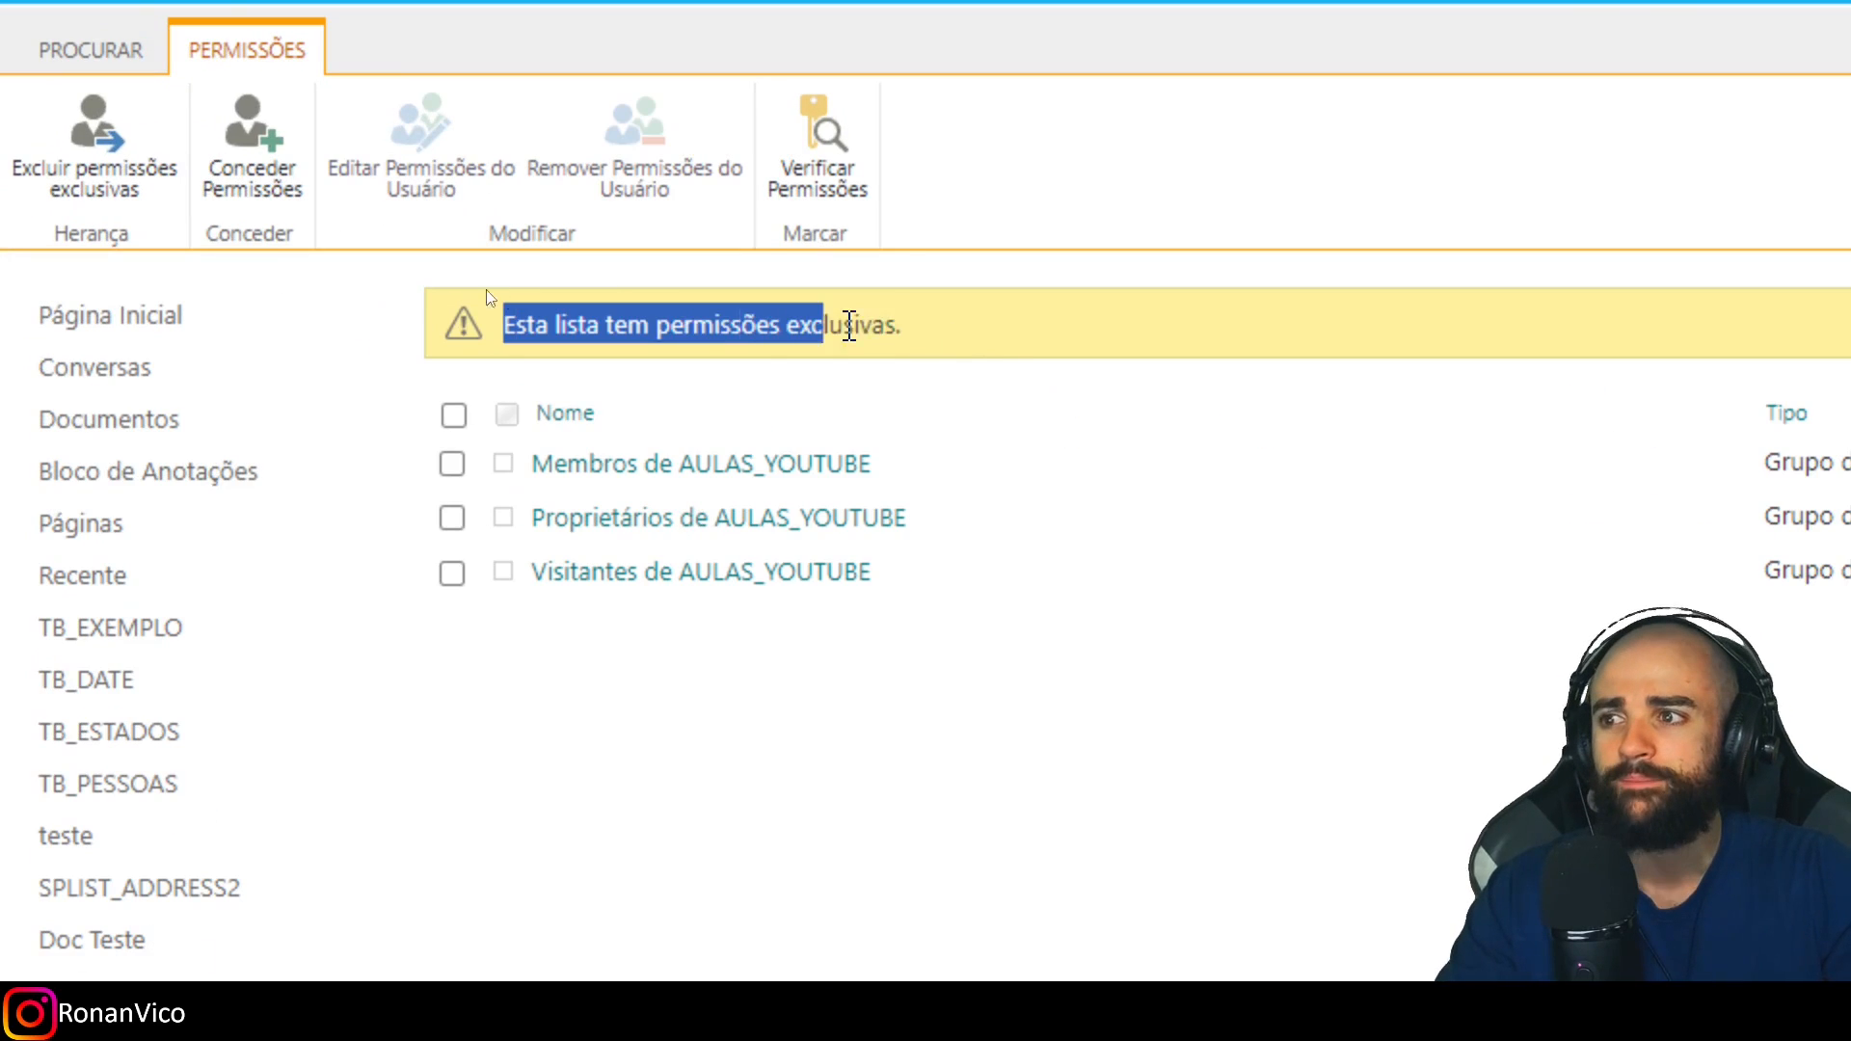
{"action": "left_click_drag", "start_coordinate": [849, 326], "coordinate": [905, 326]}
{"action": "left_click", "coordinate": [893, 732]}
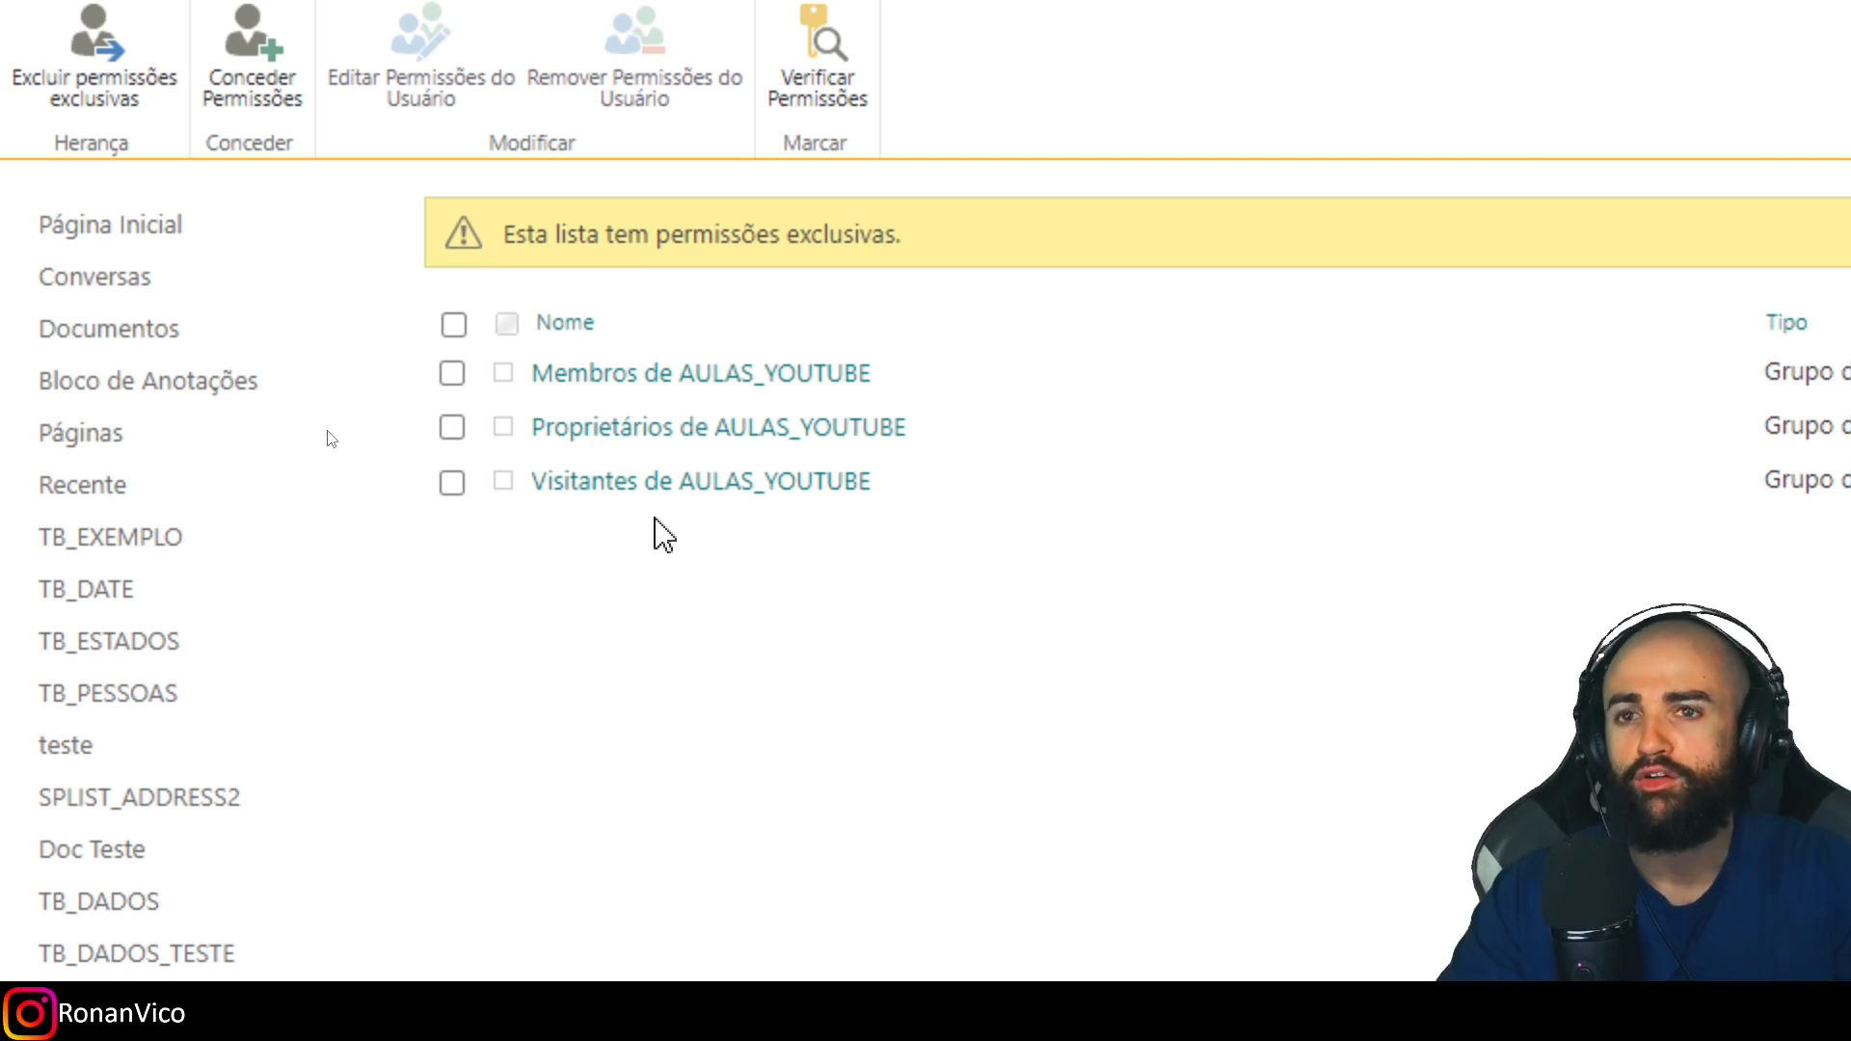
{"action": "scroll", "coordinate": [15, 115], "scroll_direction": "up", "scroll_amount": 2}
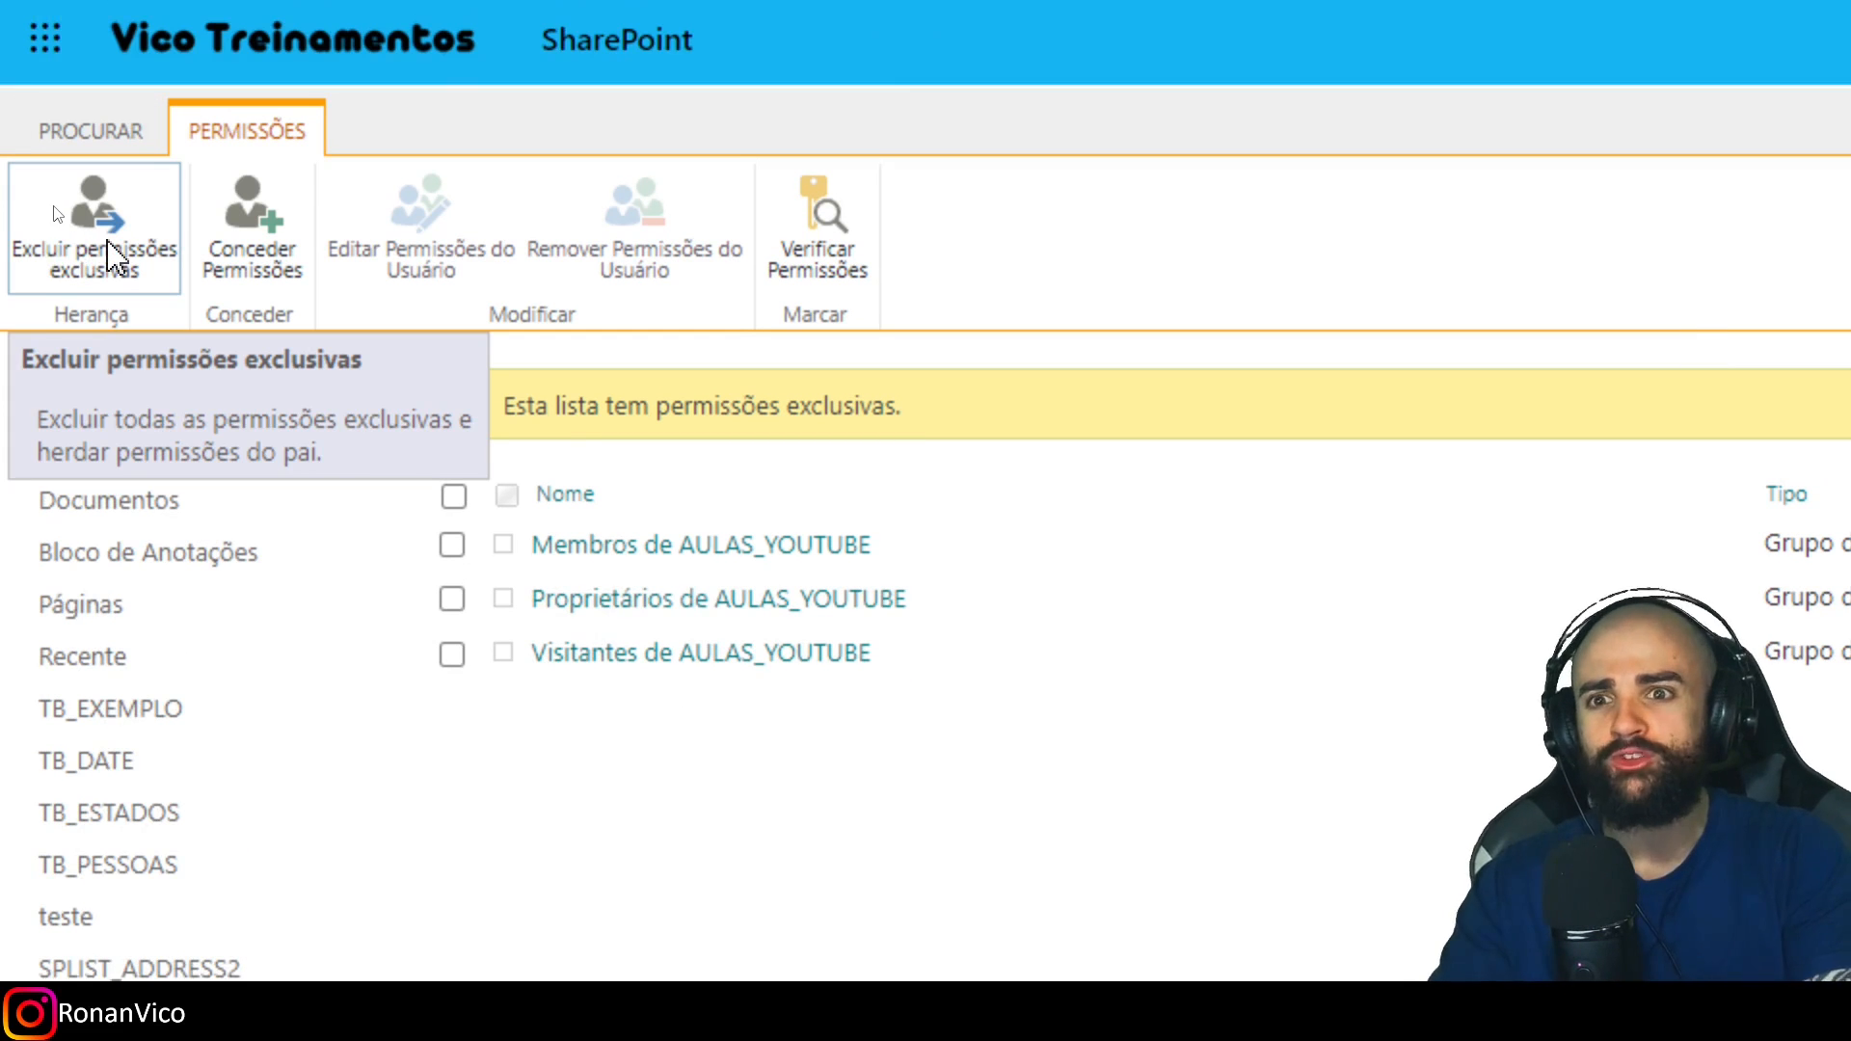
{"action": "left_click", "coordinate": [145, 250]}
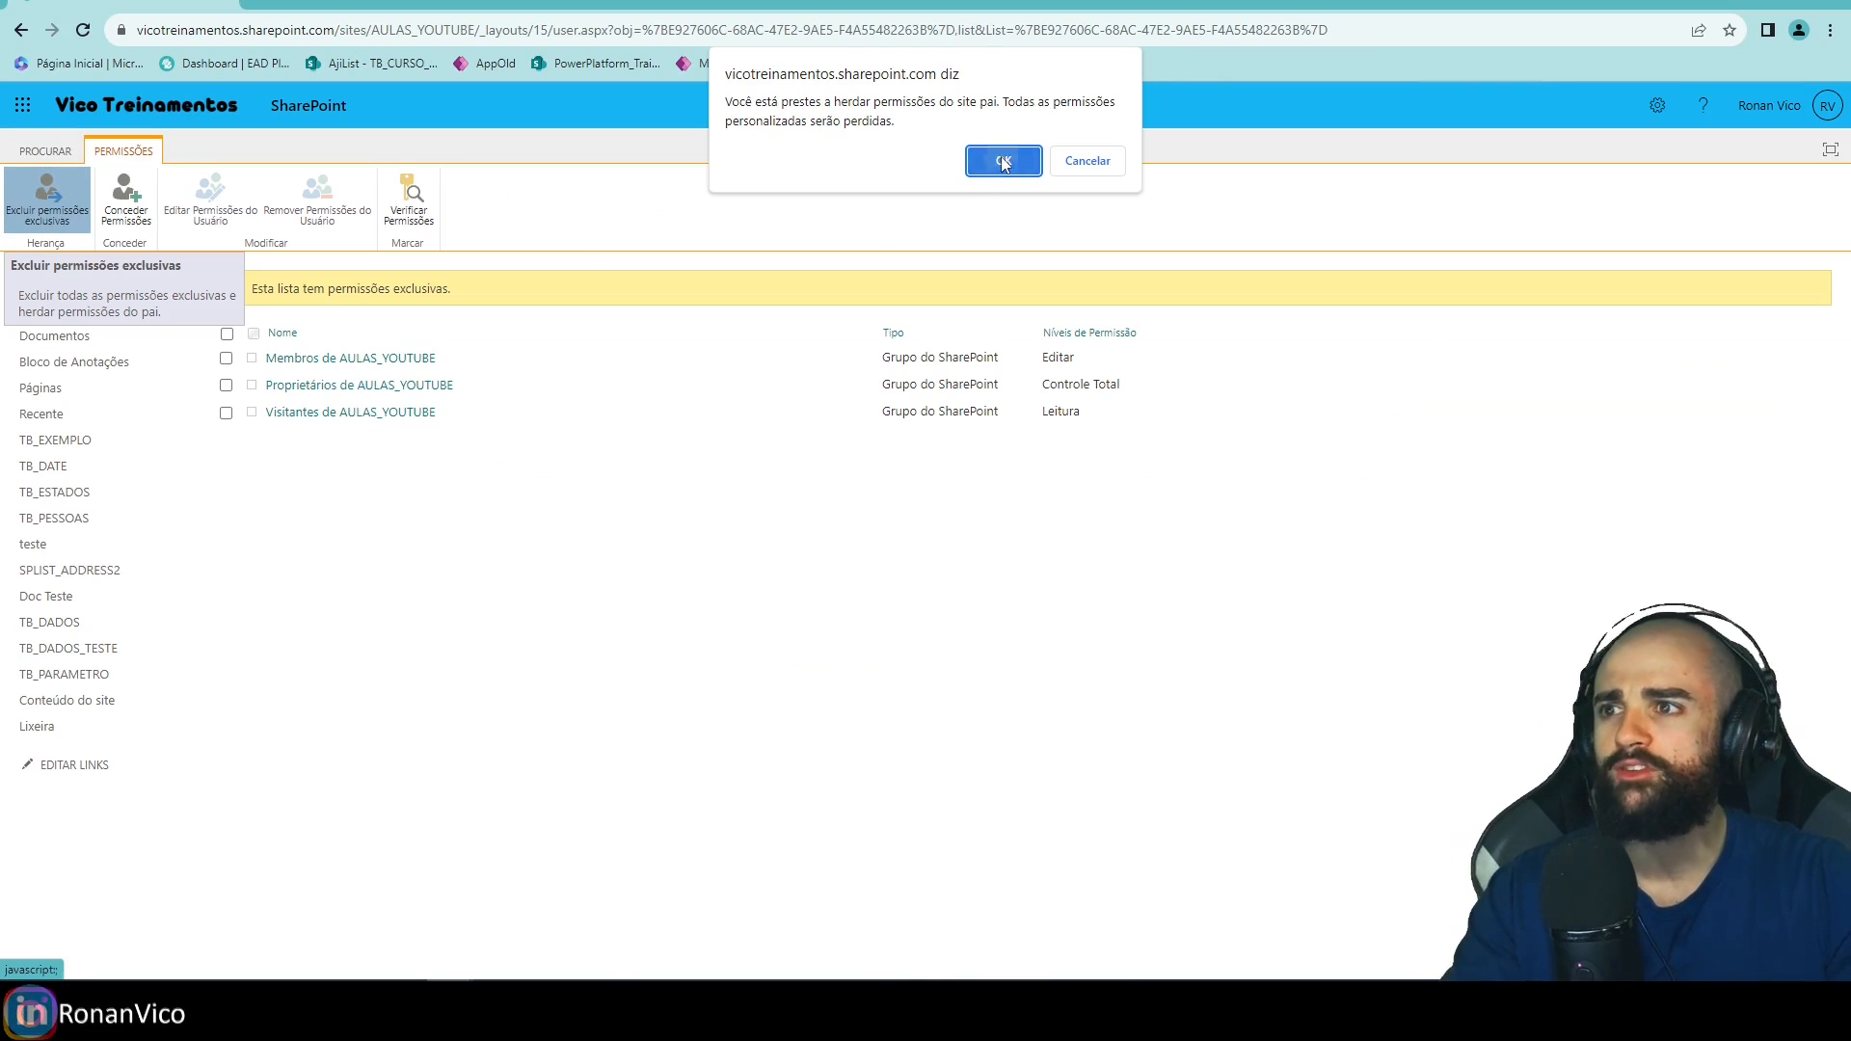
{"action": "left_click", "coordinate": [1003, 161]}
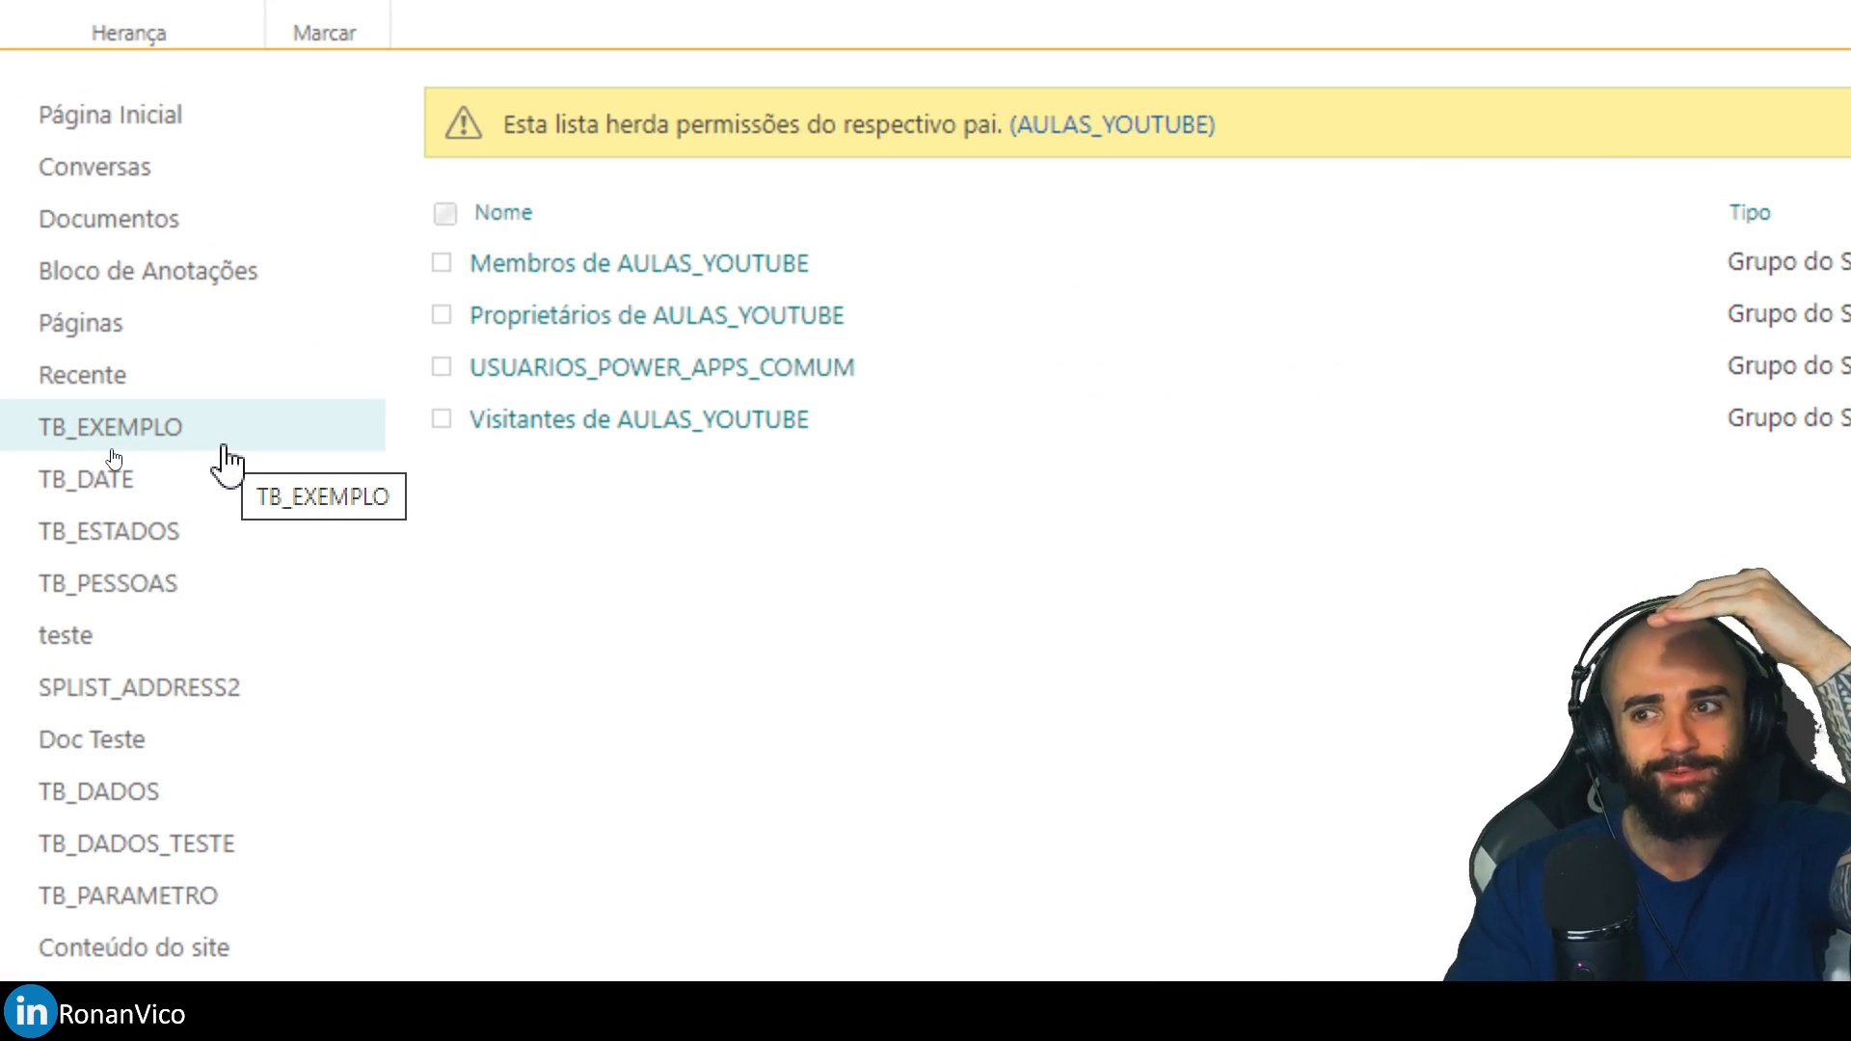
{"action": "left_click_drag", "start_coordinate": [447, 375], "coordinate": [784, 384]}
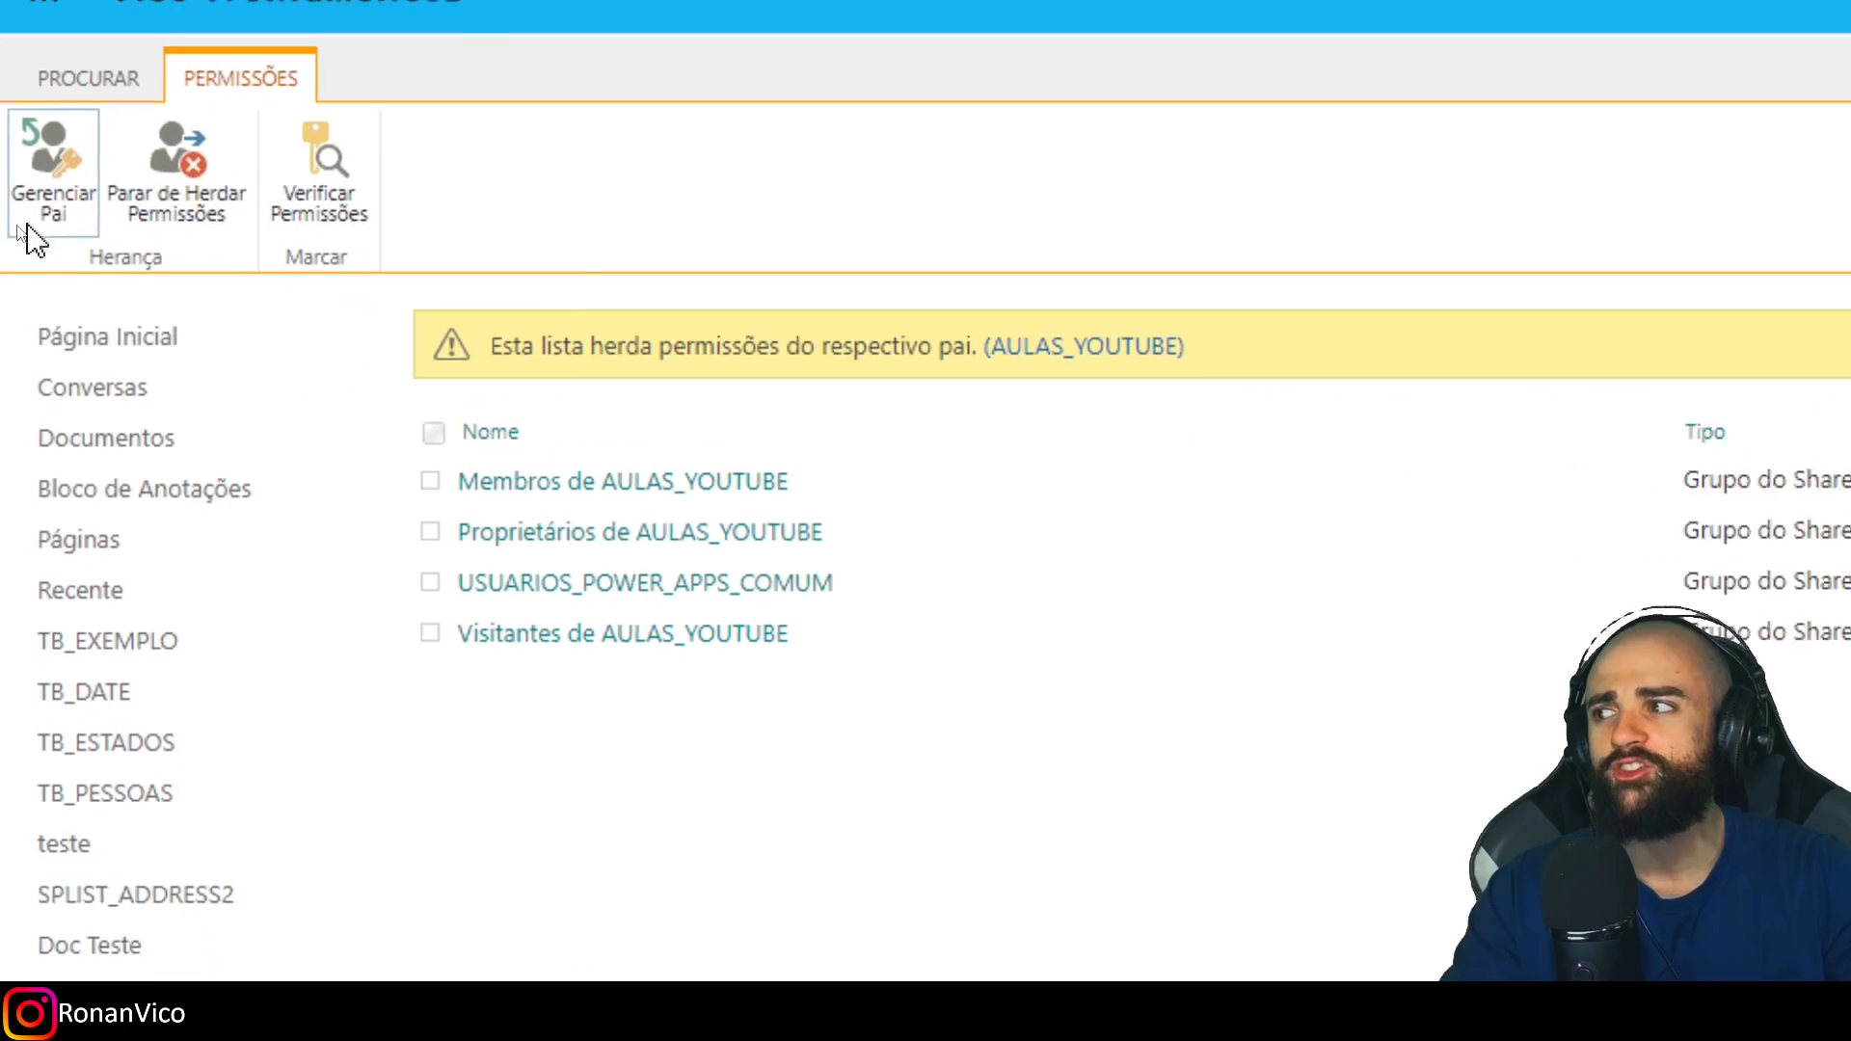
Stop TB_PARAMETRO inheriting permissions, keeping USUARIOS_POWER_APPS_COMUM at Colaboração.
{"action": "left_click", "coordinate": [188, 176]}
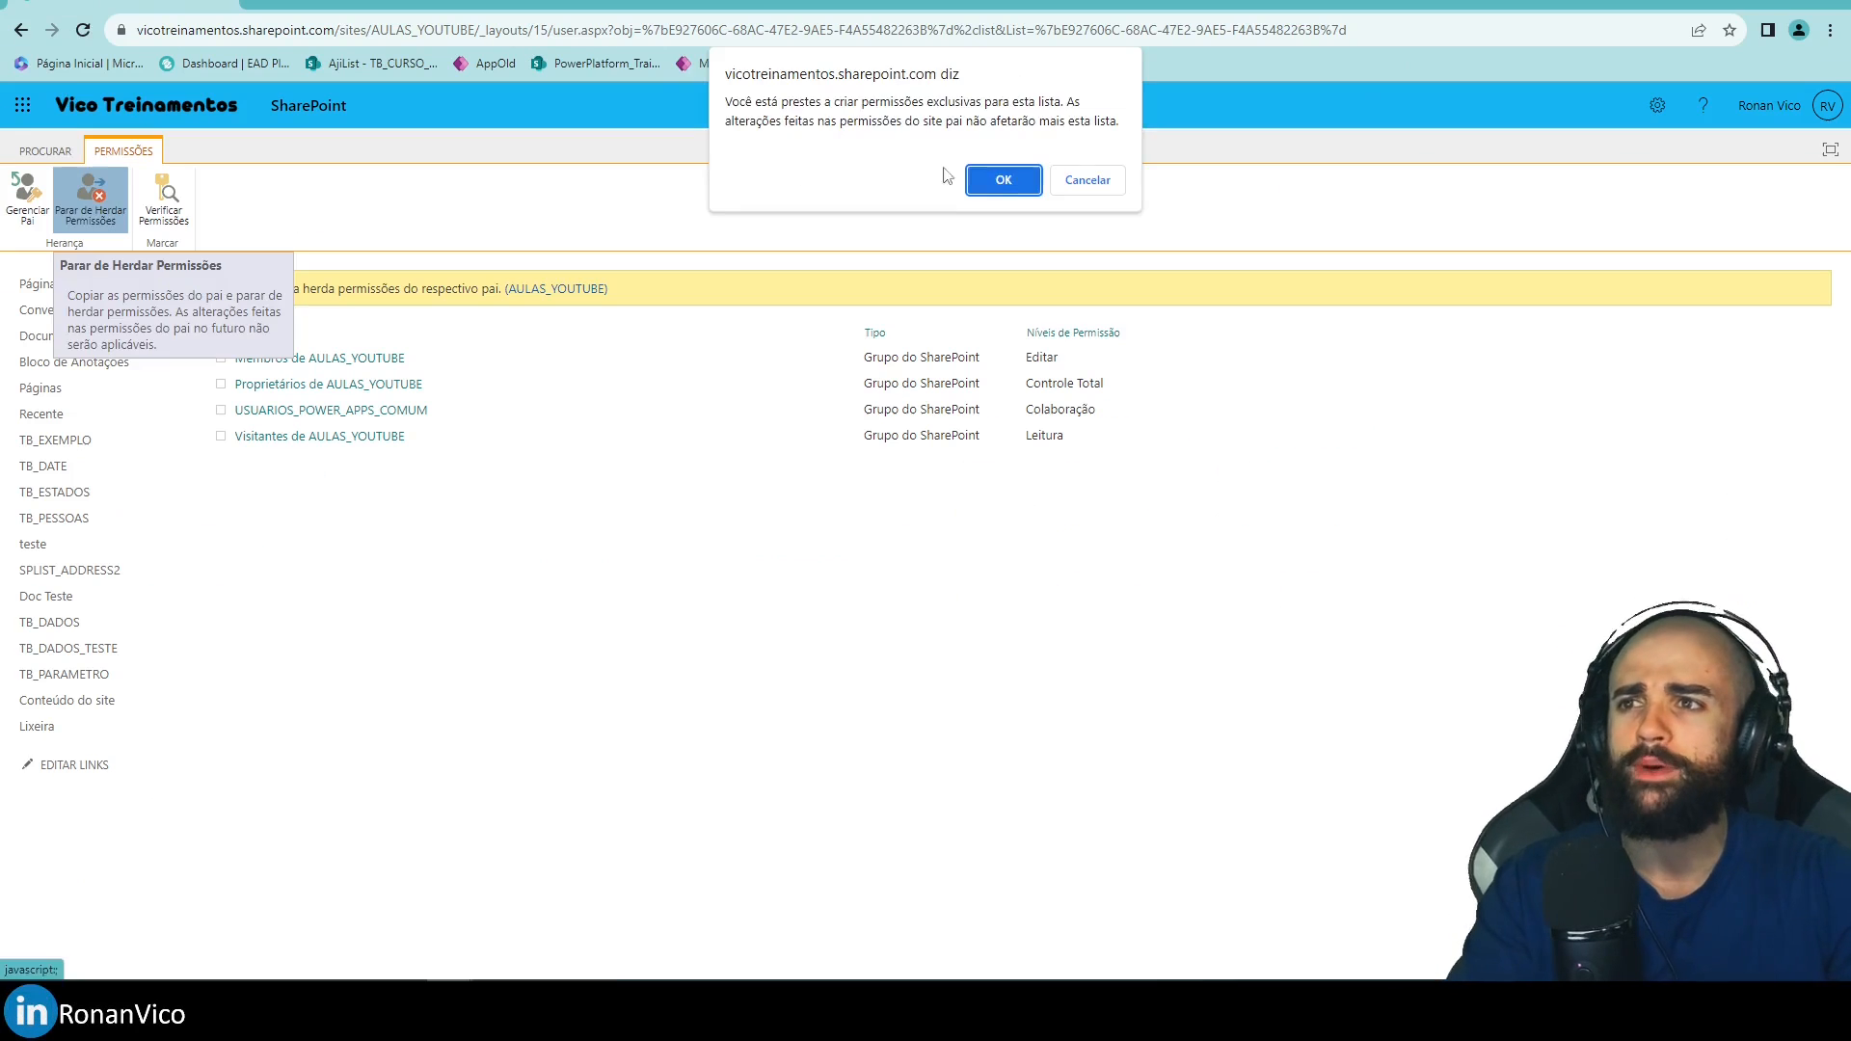
{"action": "left_click", "coordinate": [1003, 177]}
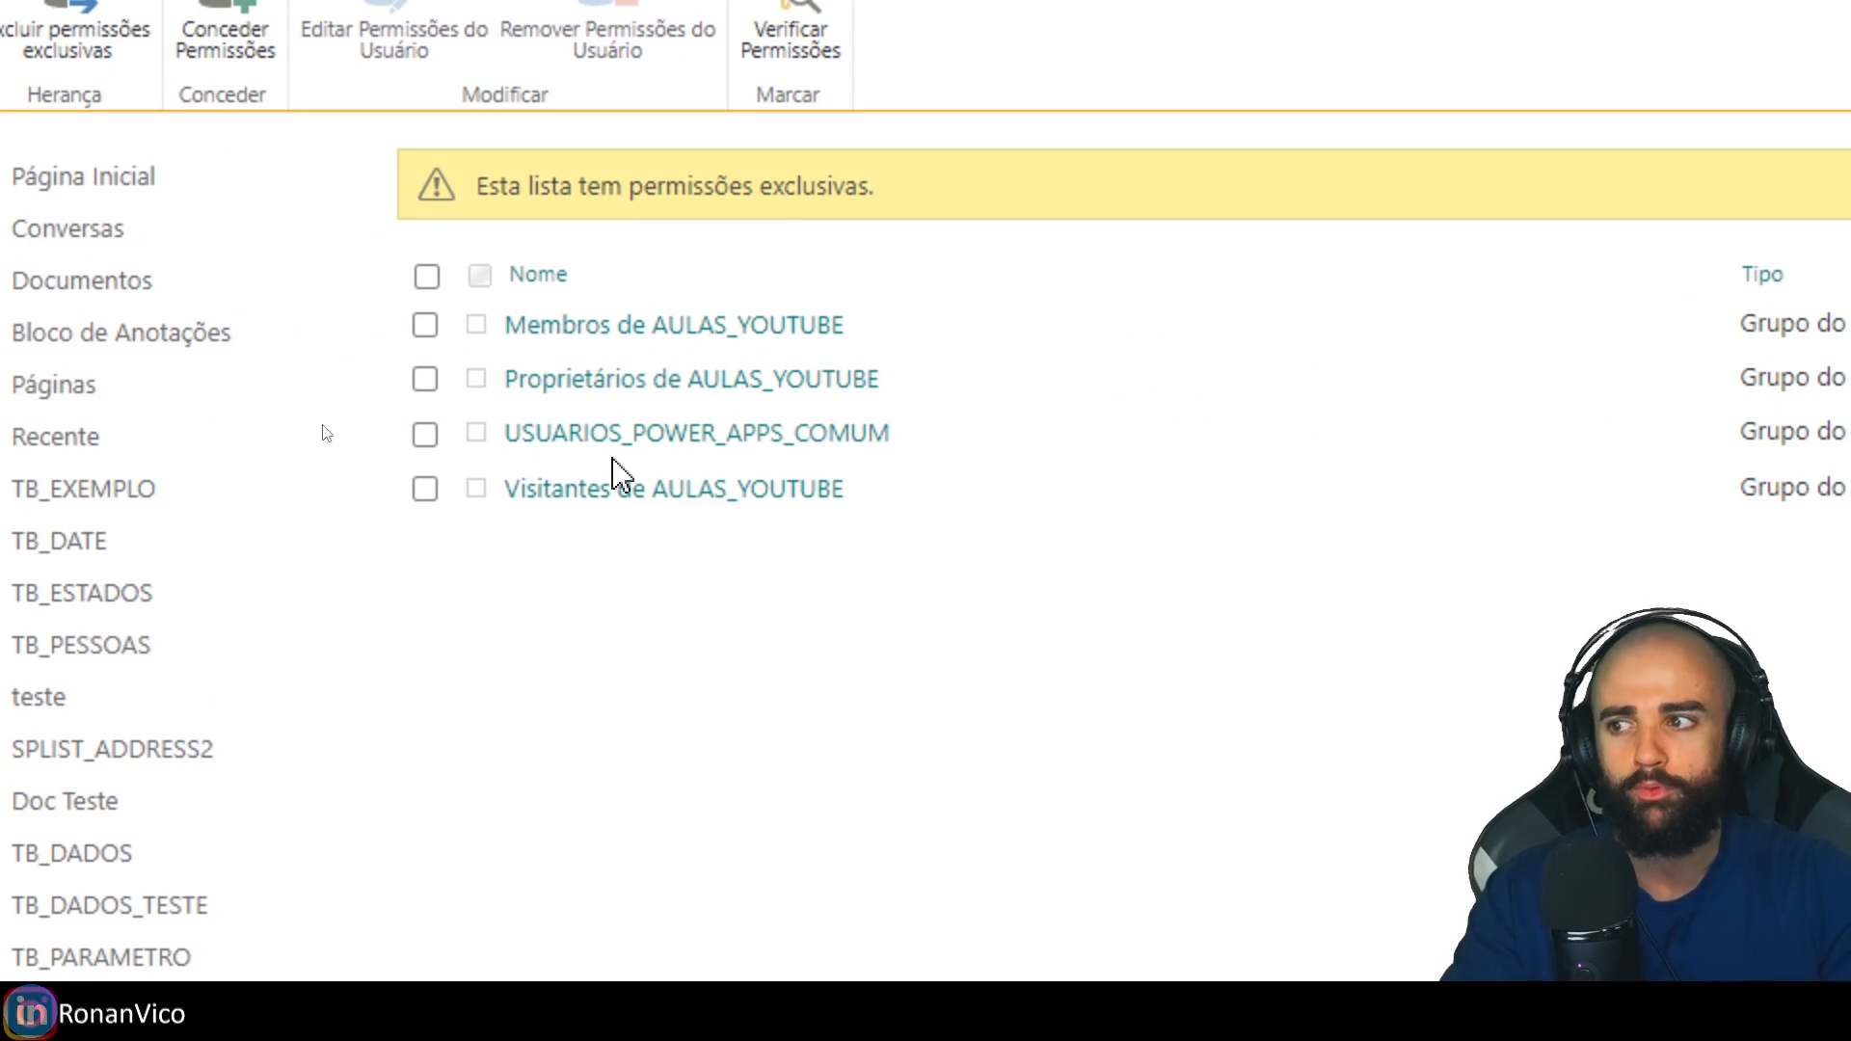
{"action": "left_click_drag", "start_coordinate": [1620, 431], "coordinate": [1311, 418]}
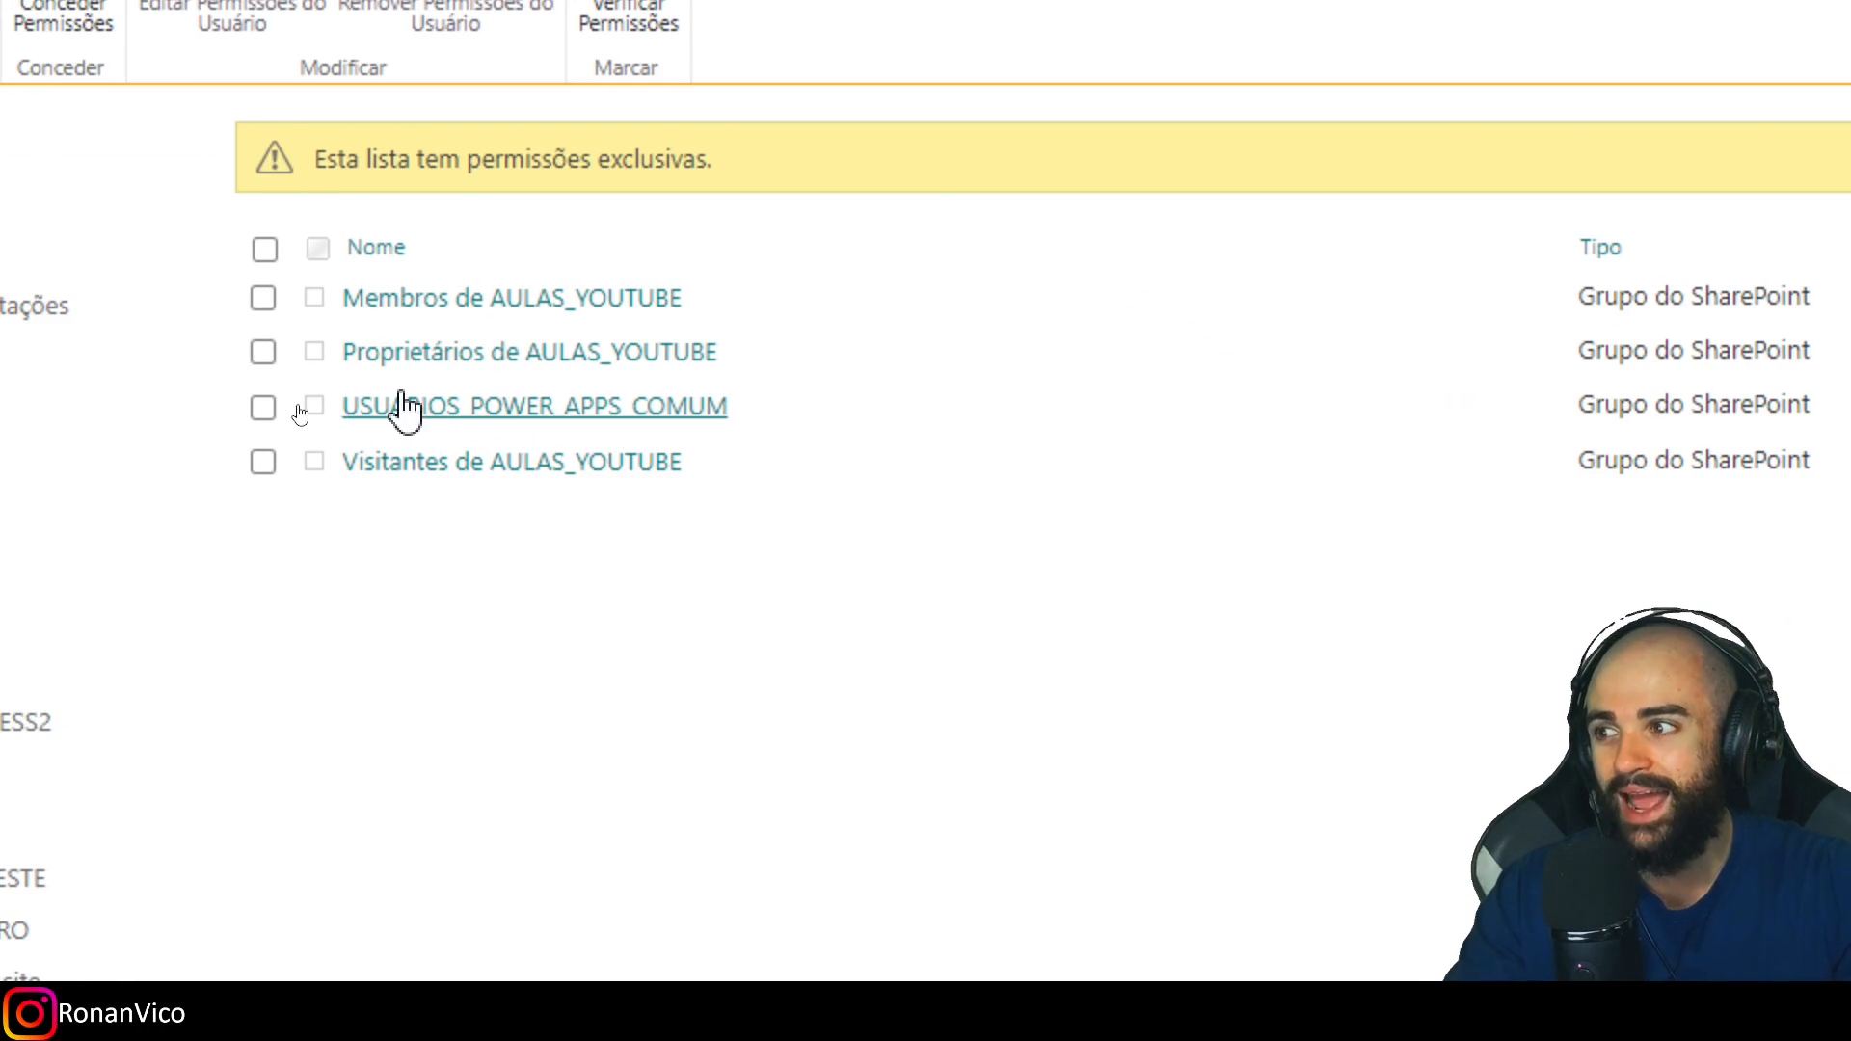
Change USUARIOS_POWER_APPS_COMUM's permission on TB_PARAMETRO from Colaboração to Leitura.
{"action": "left_click", "coordinate": [405, 406]}
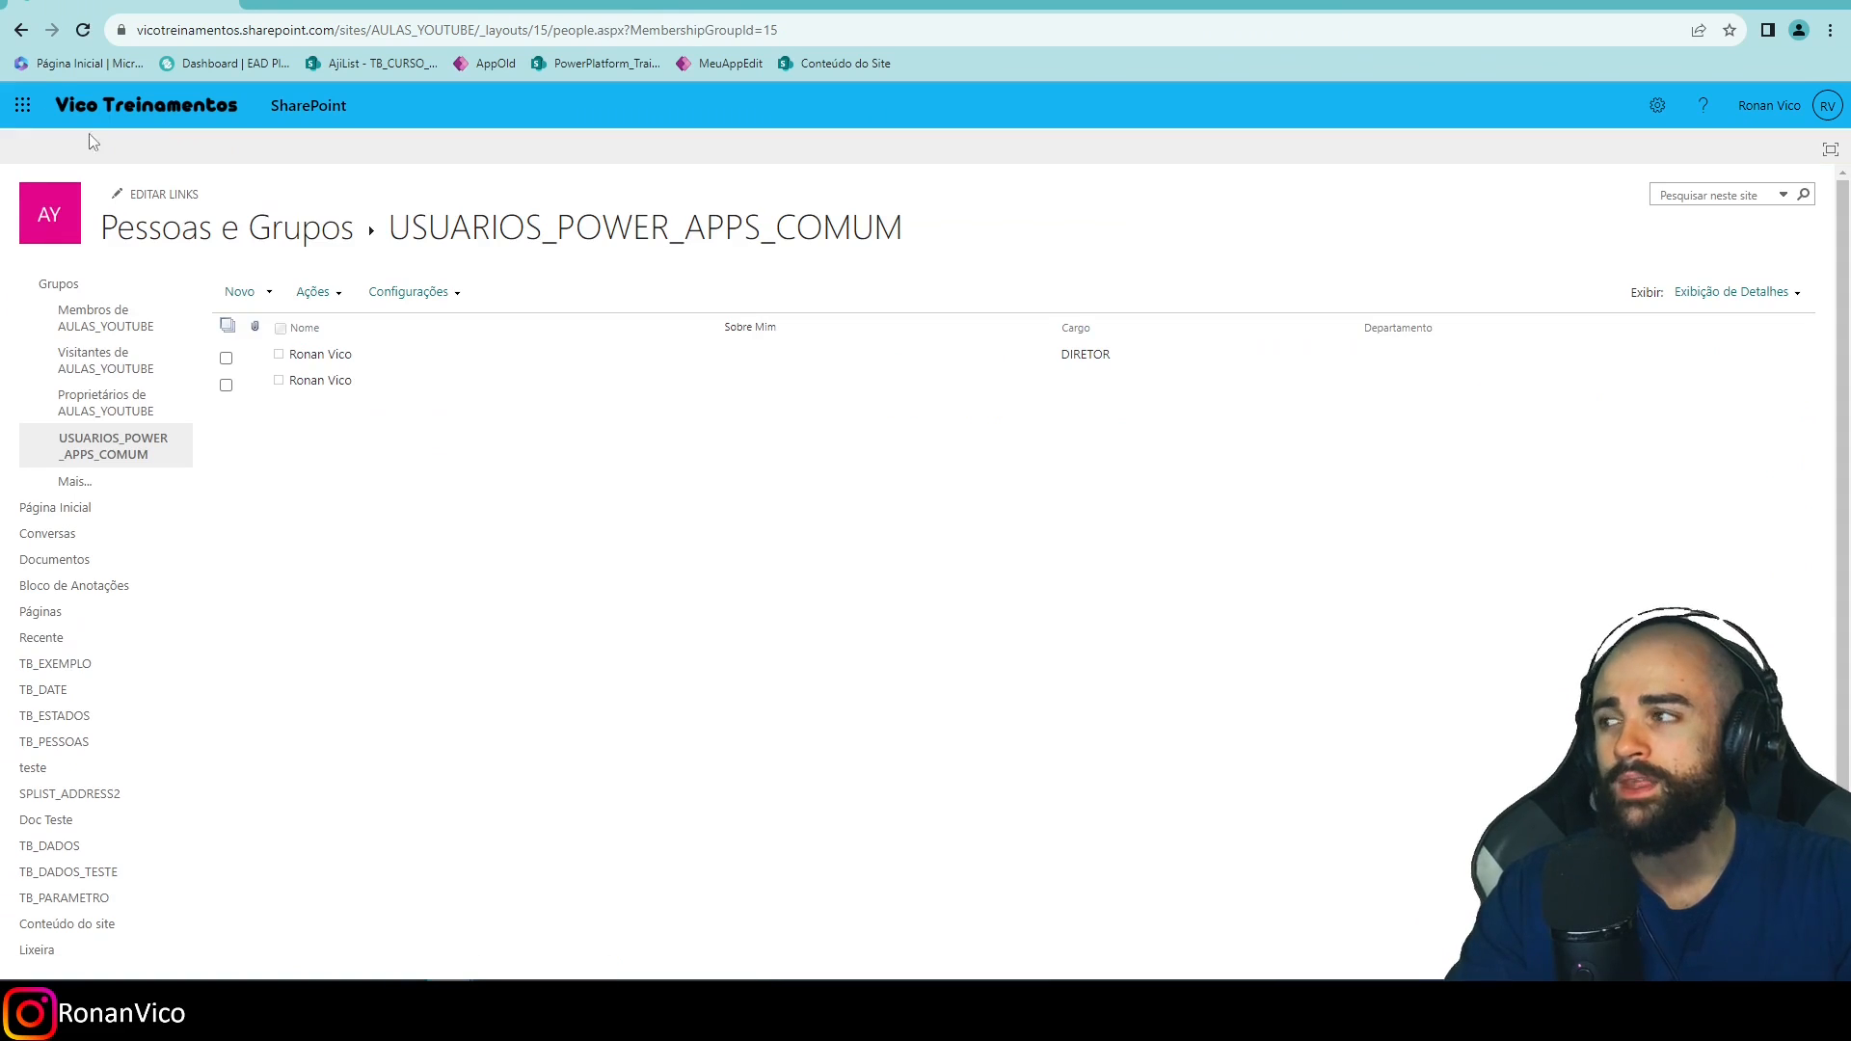
{"action": "key", "text": "alt+Left"}
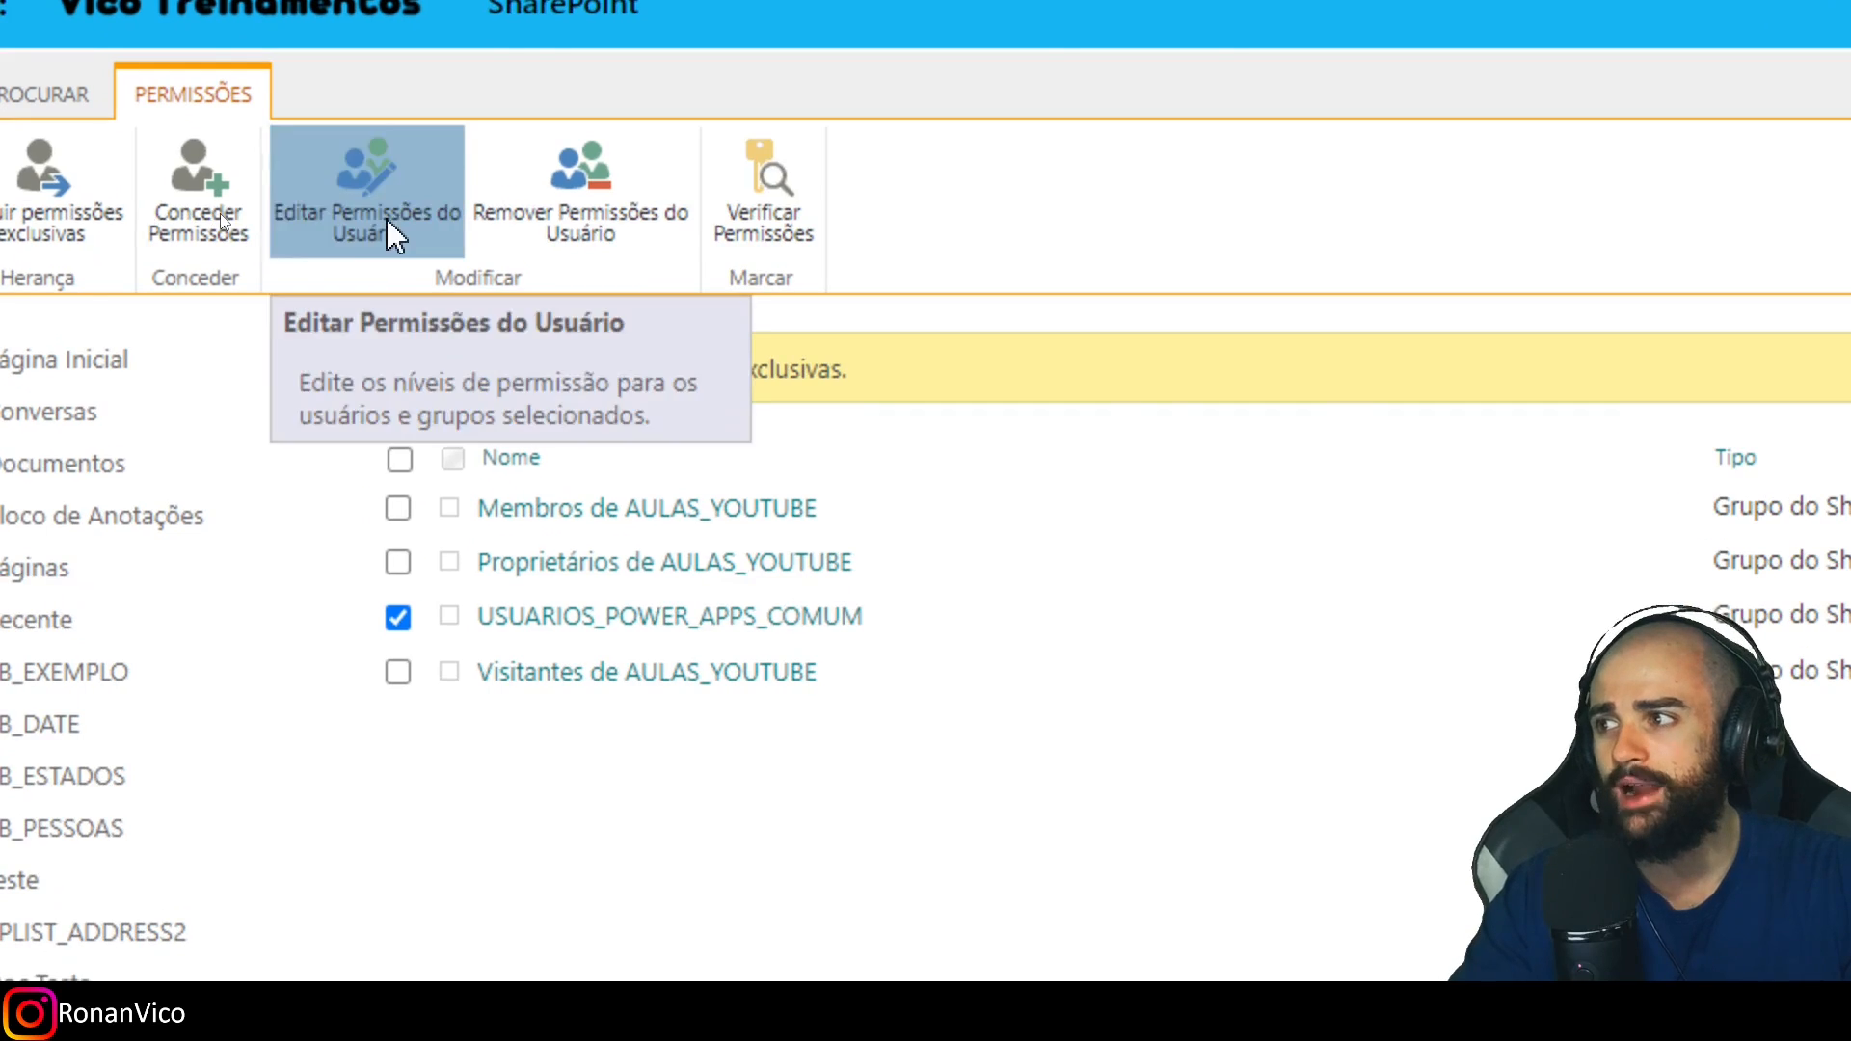
{"action": "left_click", "coordinate": [219, 212]}
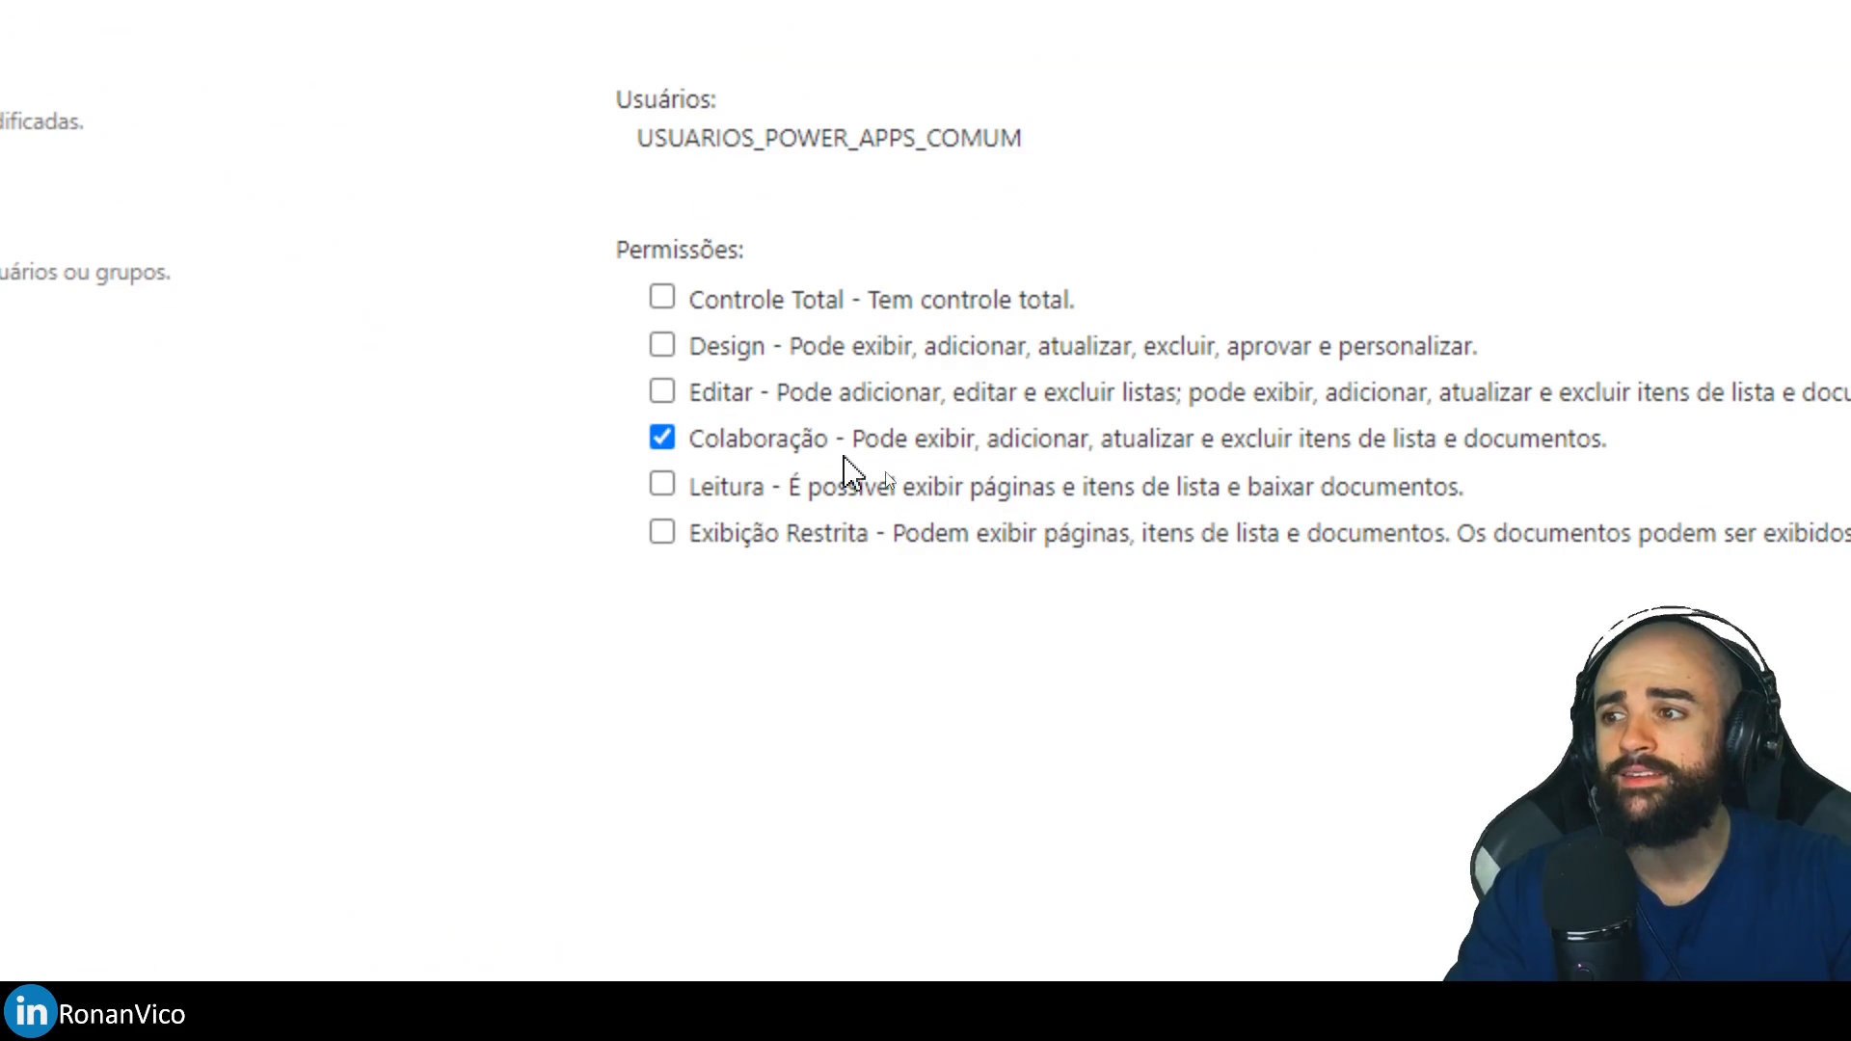
{"action": "left_click", "coordinate": [666, 485]}
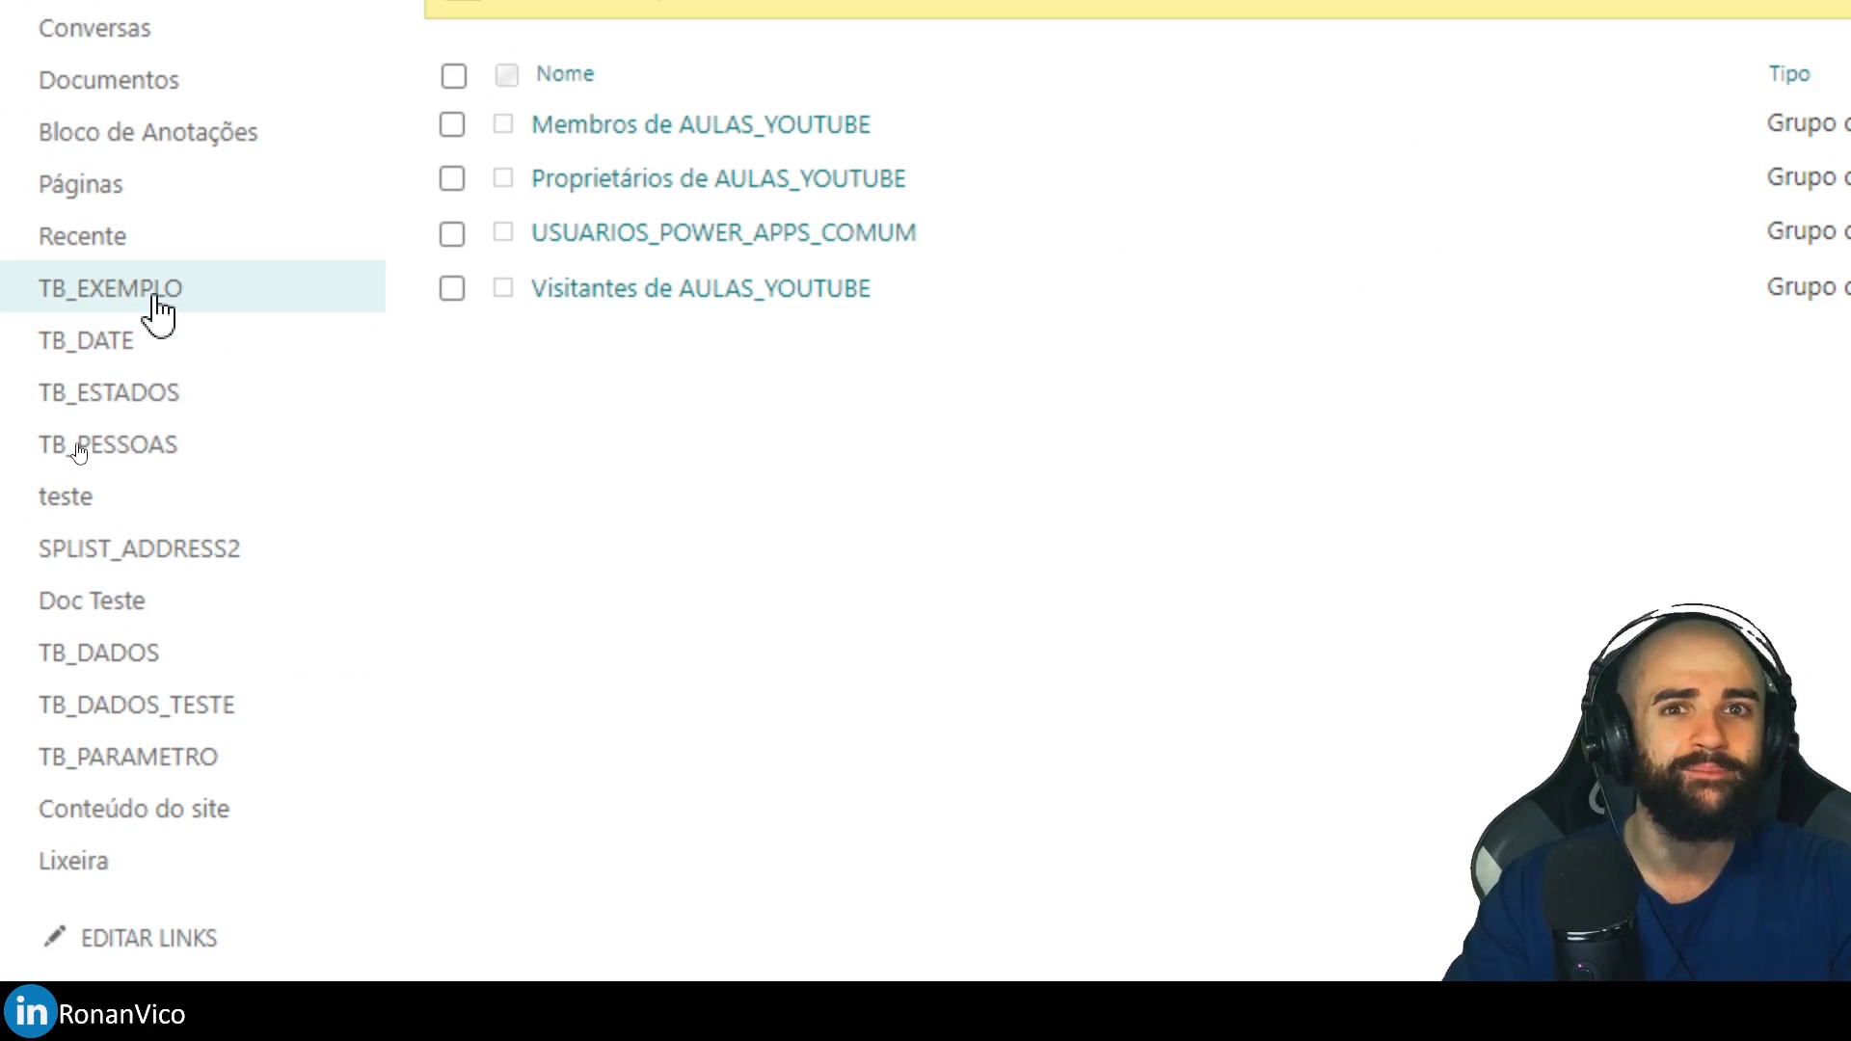
{"action": "left_click", "coordinate": [155, 311]}
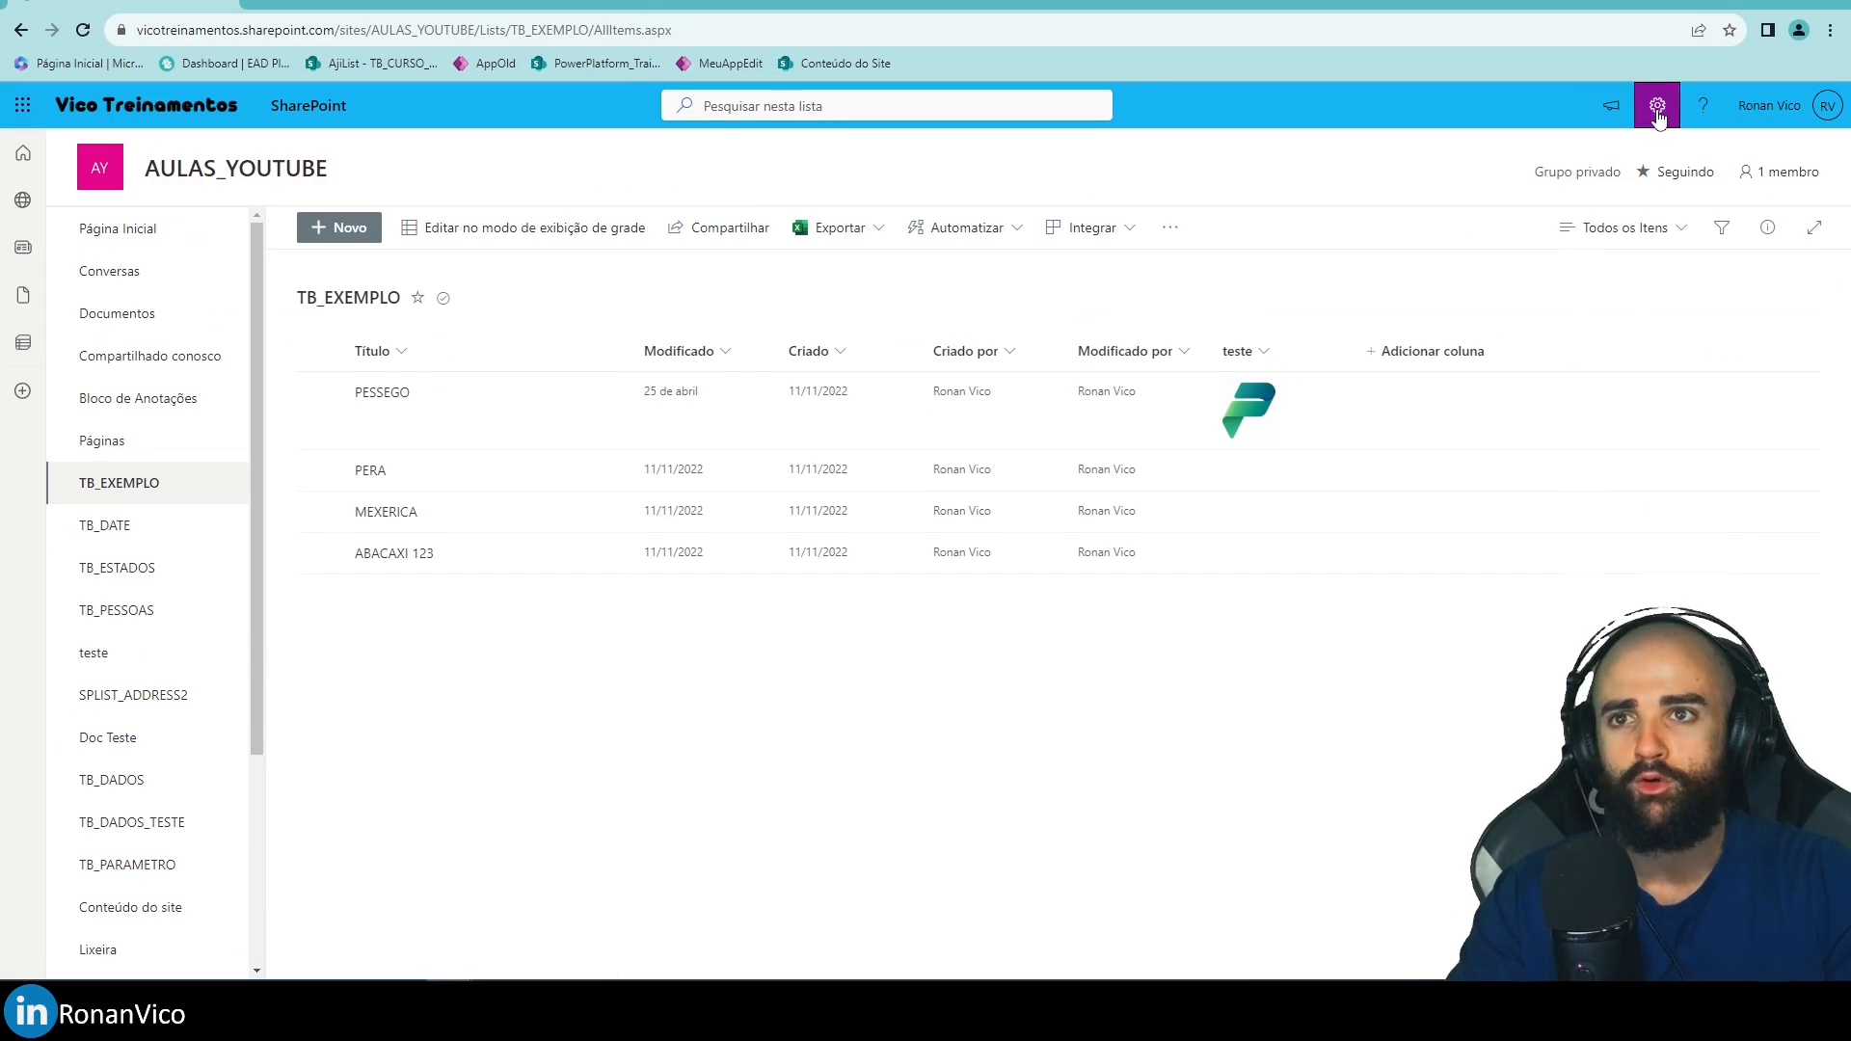
Open TB_EXEMPLO's list permissions and check USUARIOS_POWER_APPS_COMUM's Colaboração level.
{"action": "left_click", "coordinate": [1658, 108]}
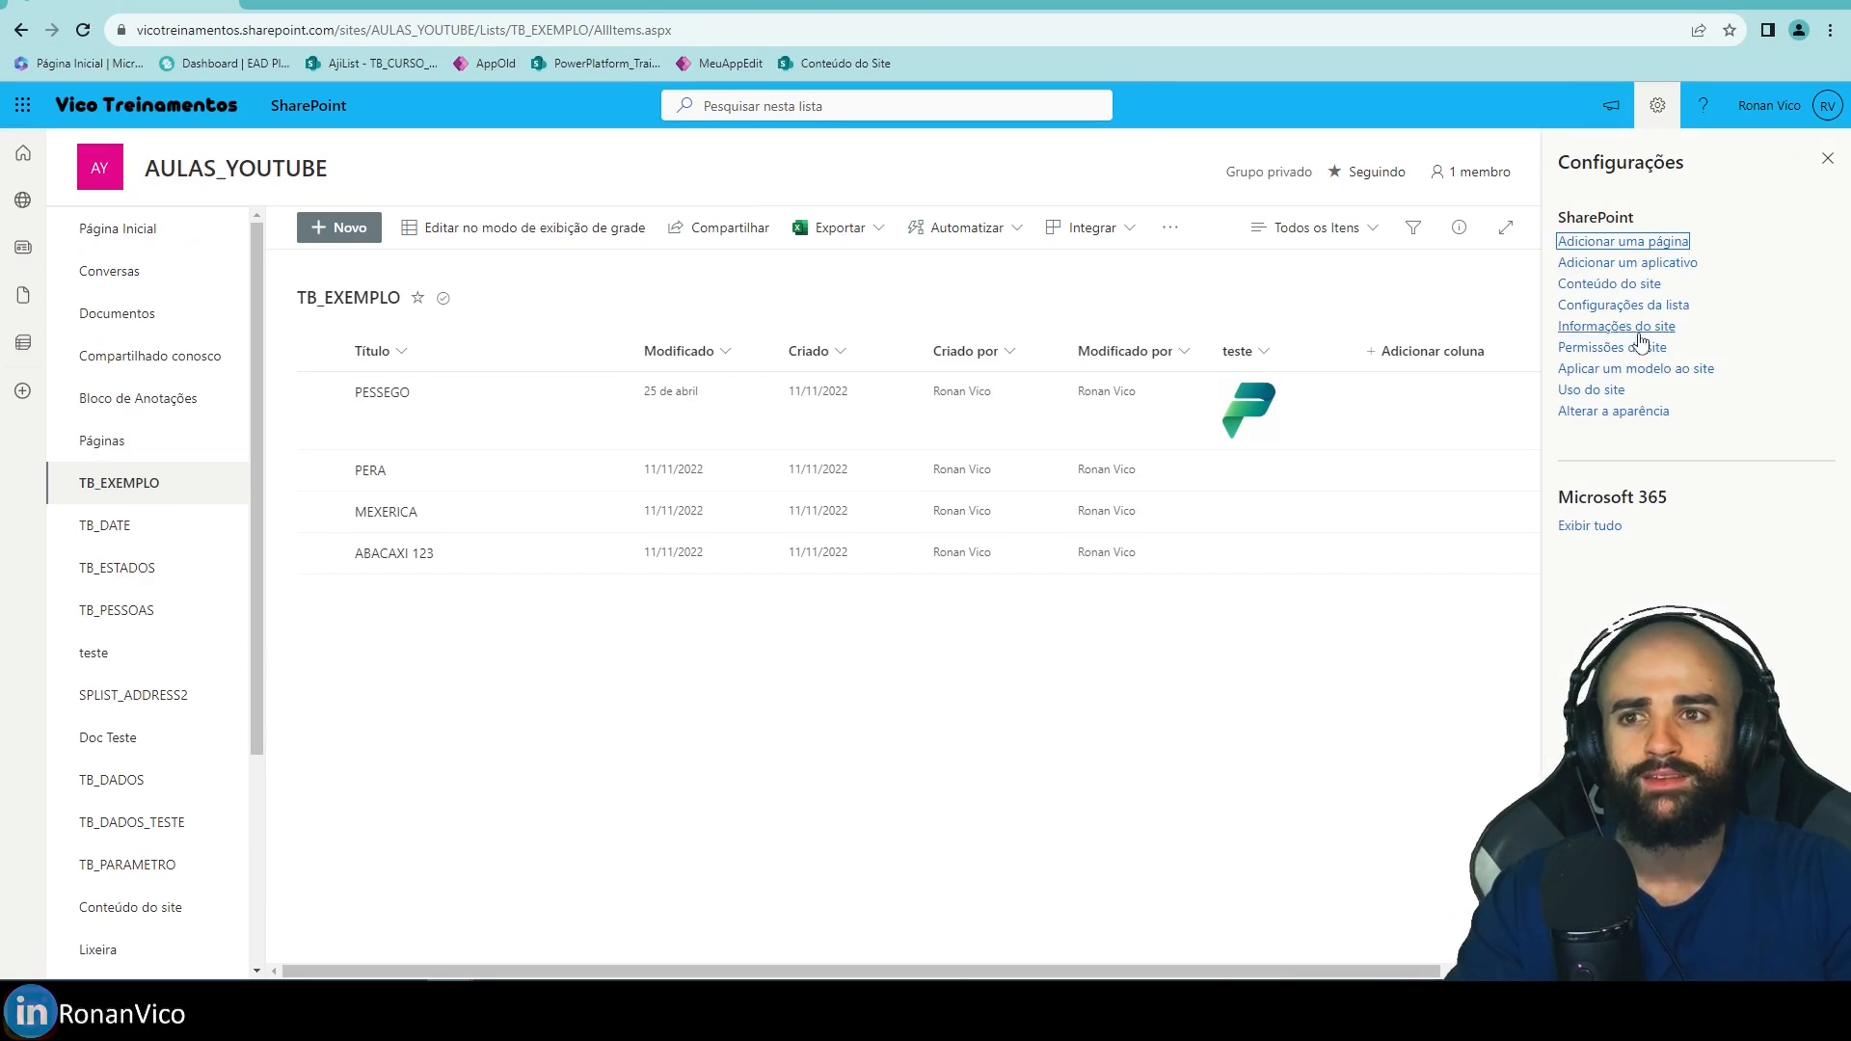
{"action": "left_click", "coordinate": [1613, 309]}
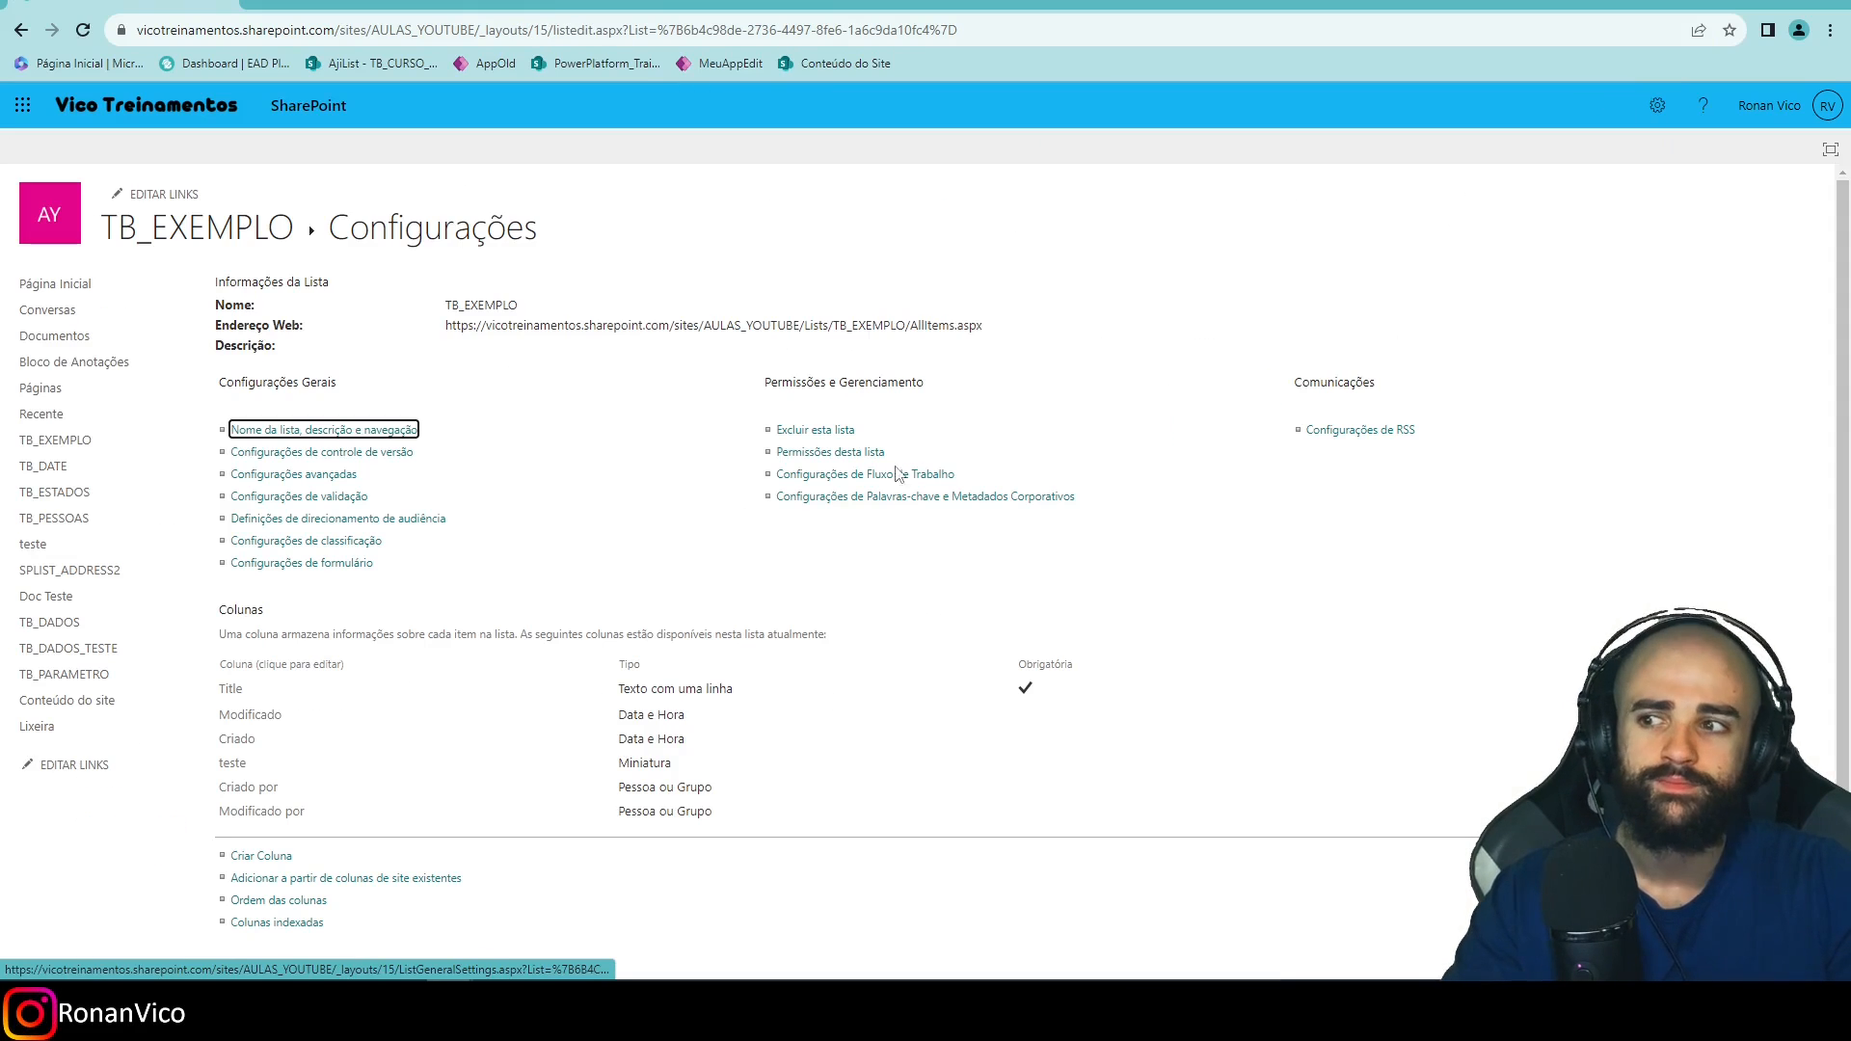
{"action": "left_click", "coordinate": [826, 459]}
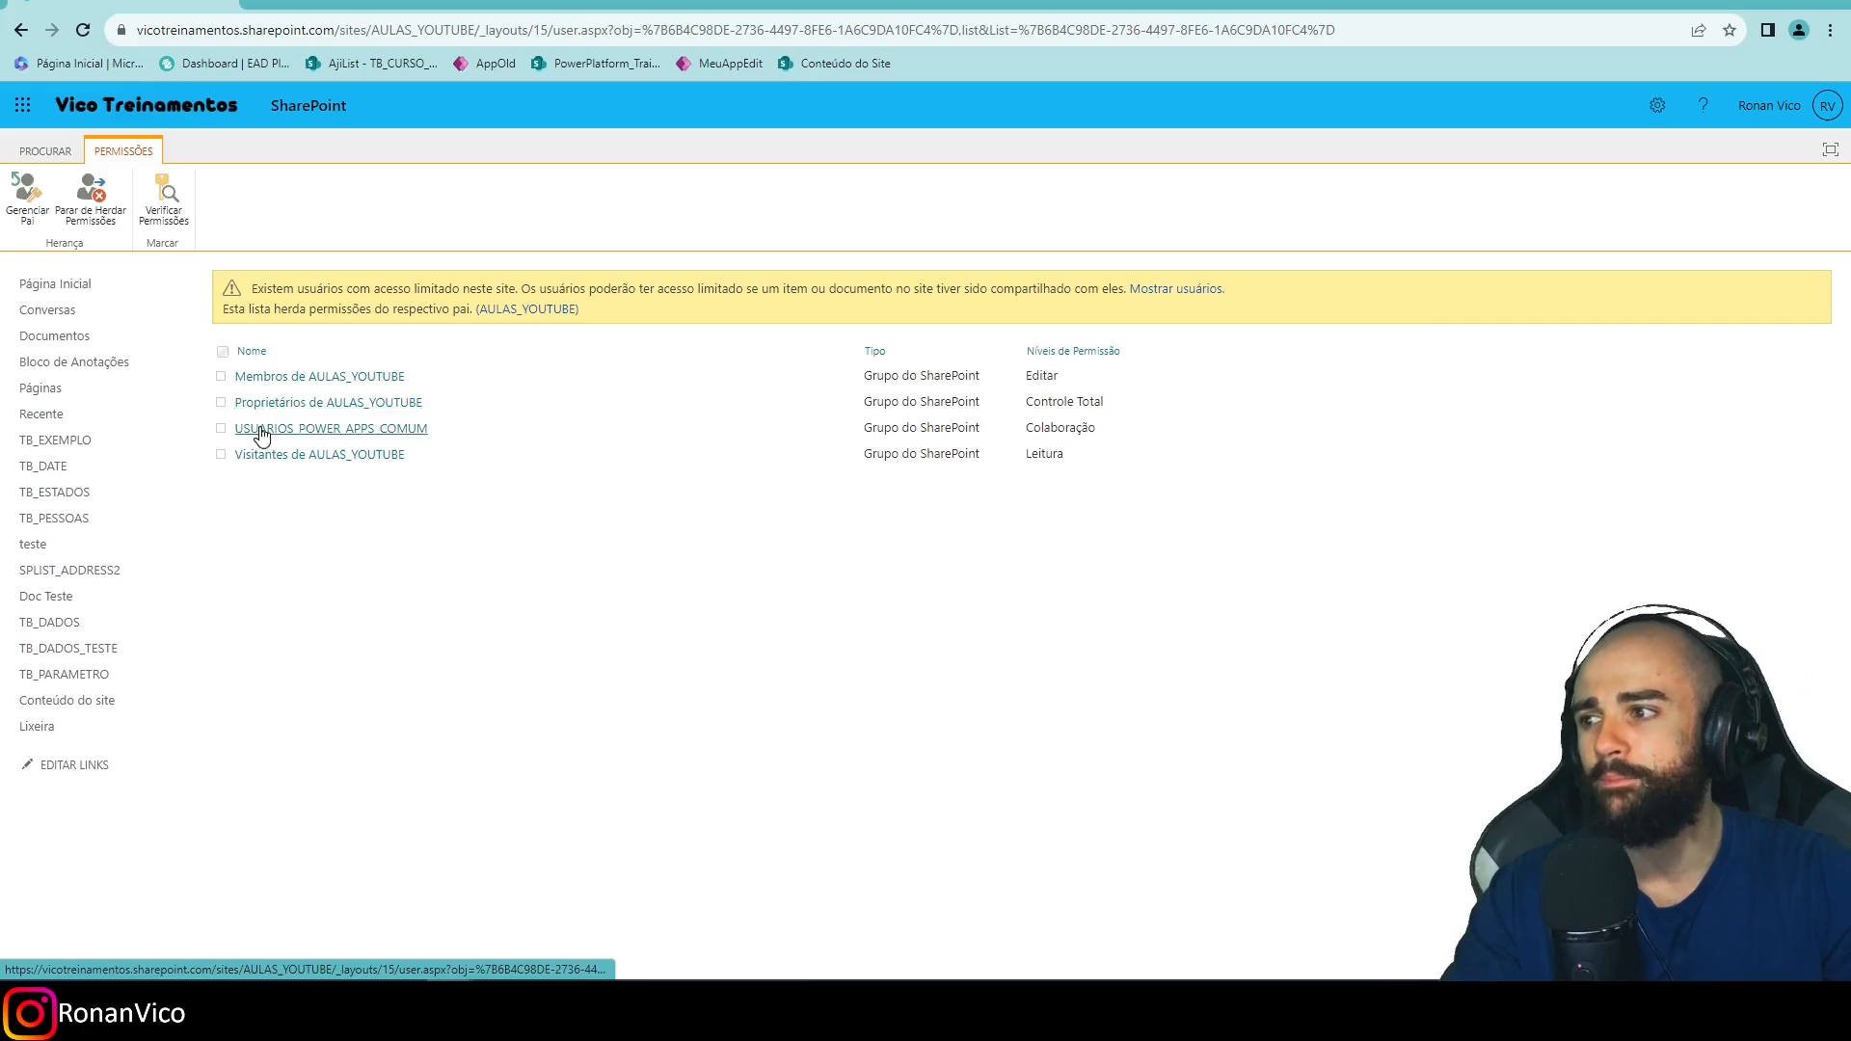
{"action": "left_click_drag", "start_coordinate": [209, 429], "coordinate": [481, 429]}
{"action": "left_click_drag", "start_coordinate": [487, 428], "coordinate": [240, 430]}
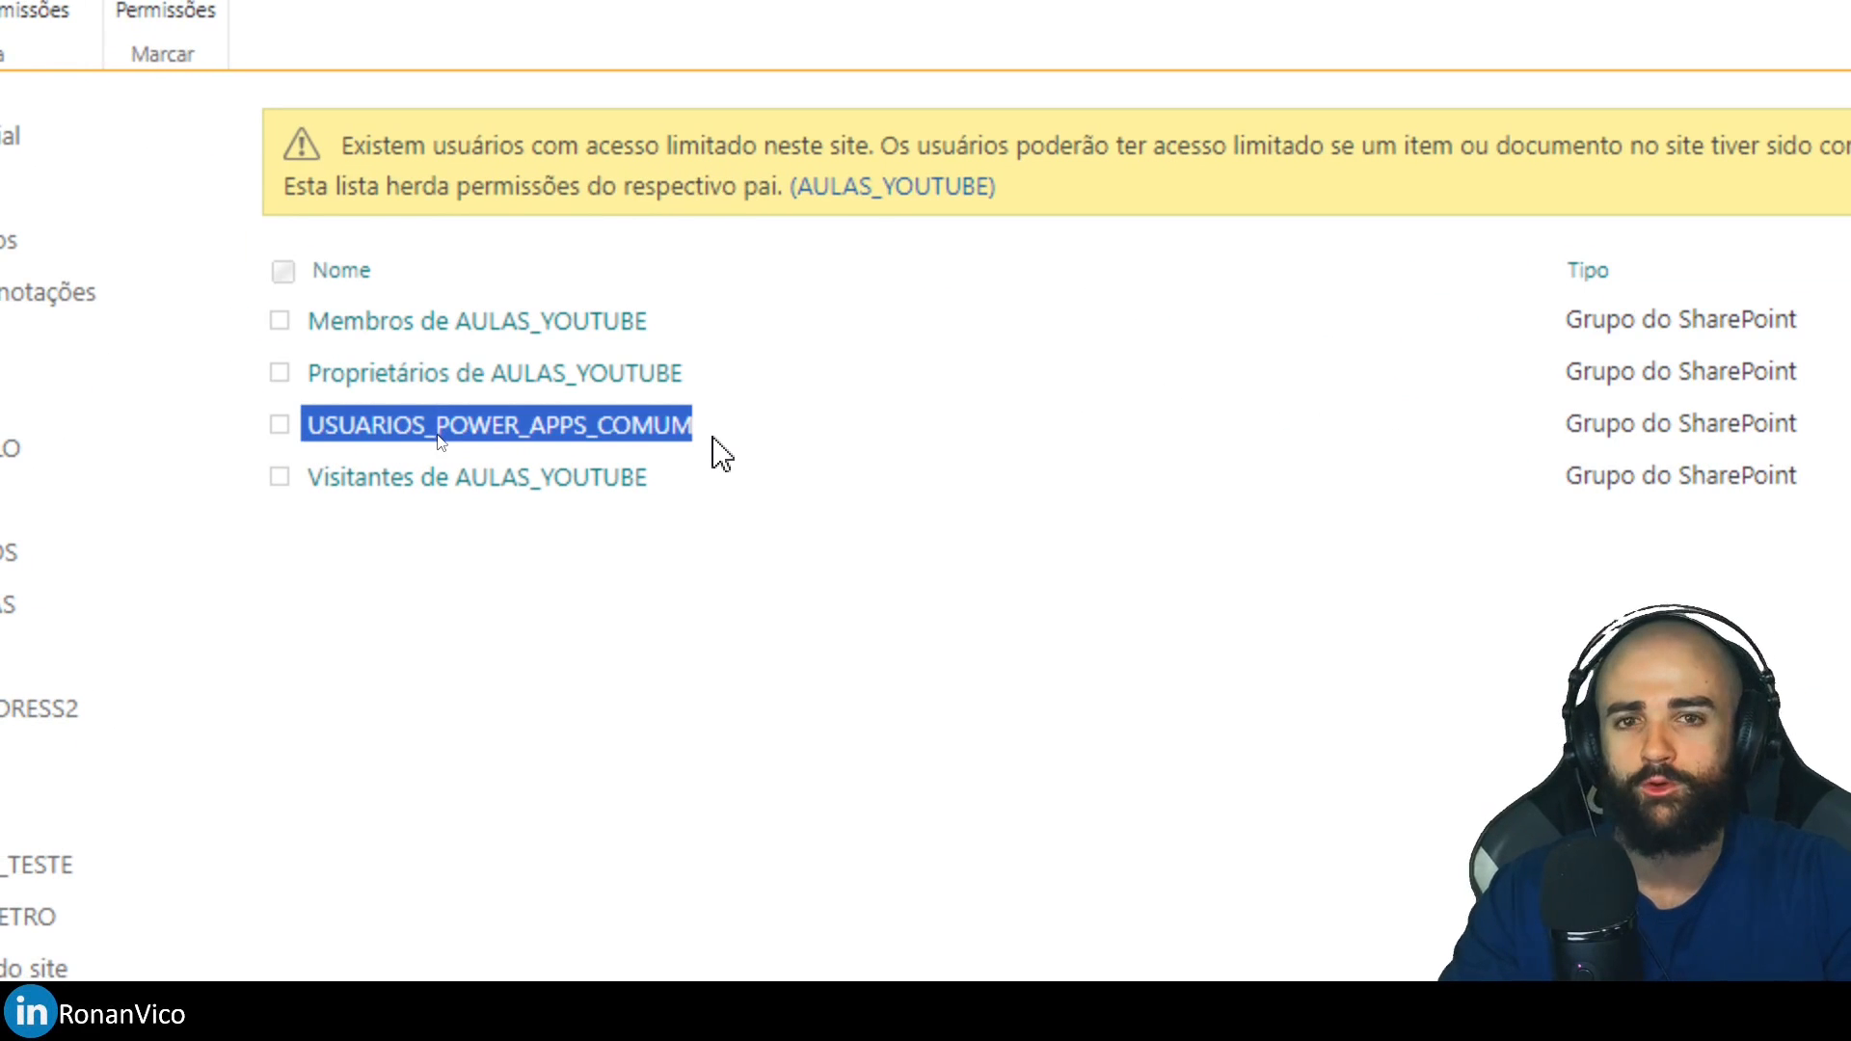
{"action": "left_click_drag", "start_coordinate": [1404, 430], "coordinate": [1199, 429]}
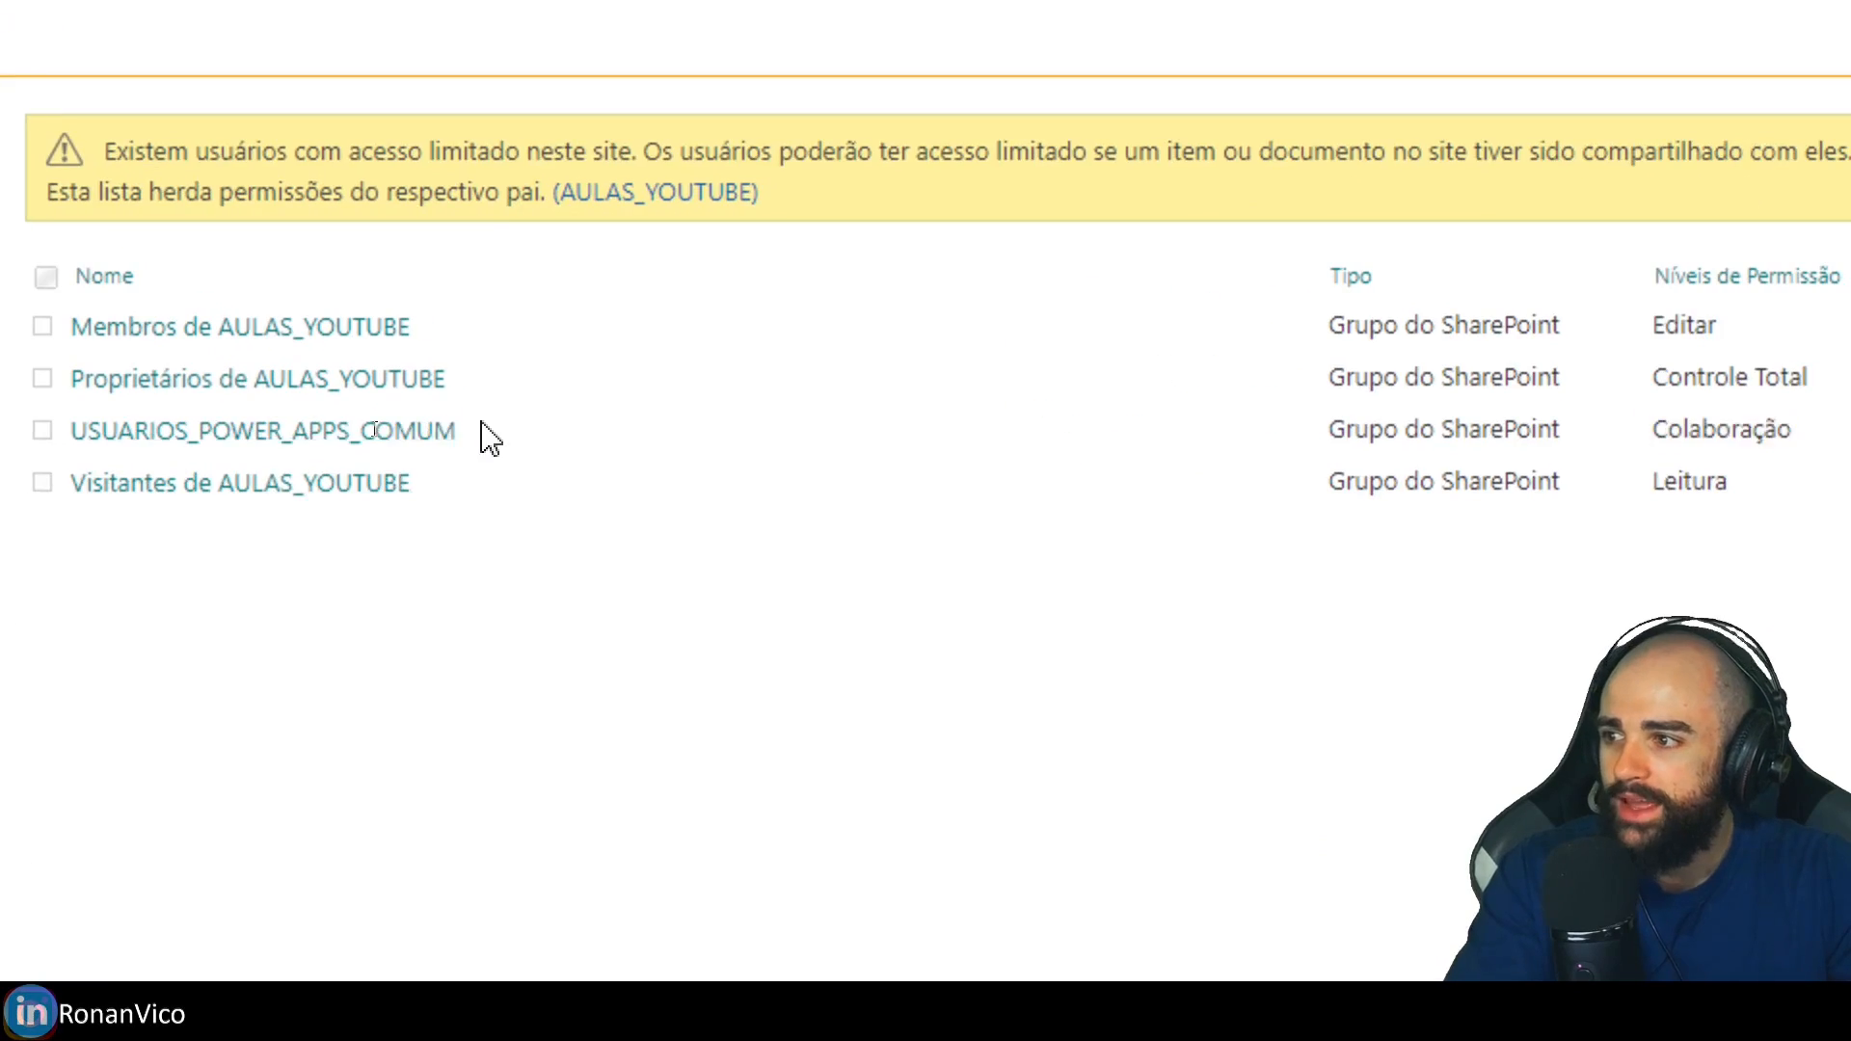
{"action": "left_click_drag", "start_coordinate": [441, 432], "coordinate": [238, 436]}
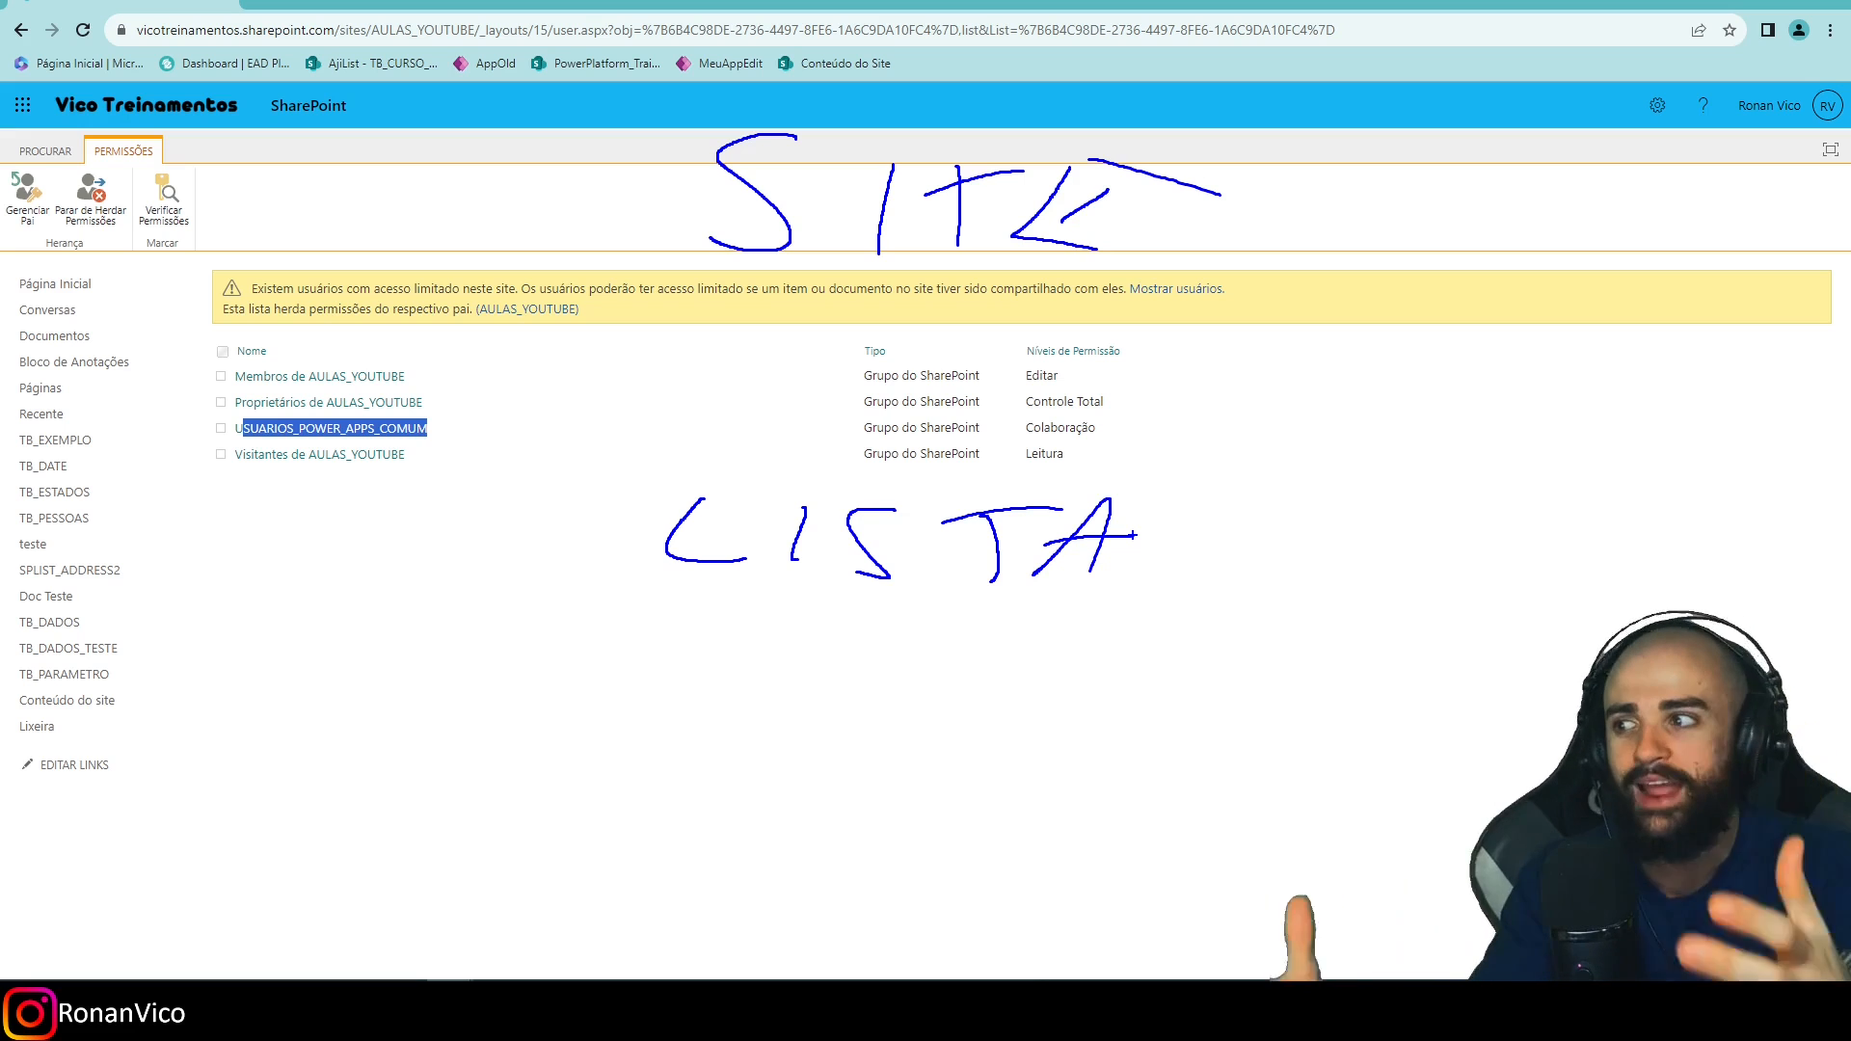
{"action": "left_click_drag", "start_coordinate": [388, 436], "coordinate": [452, 441]}
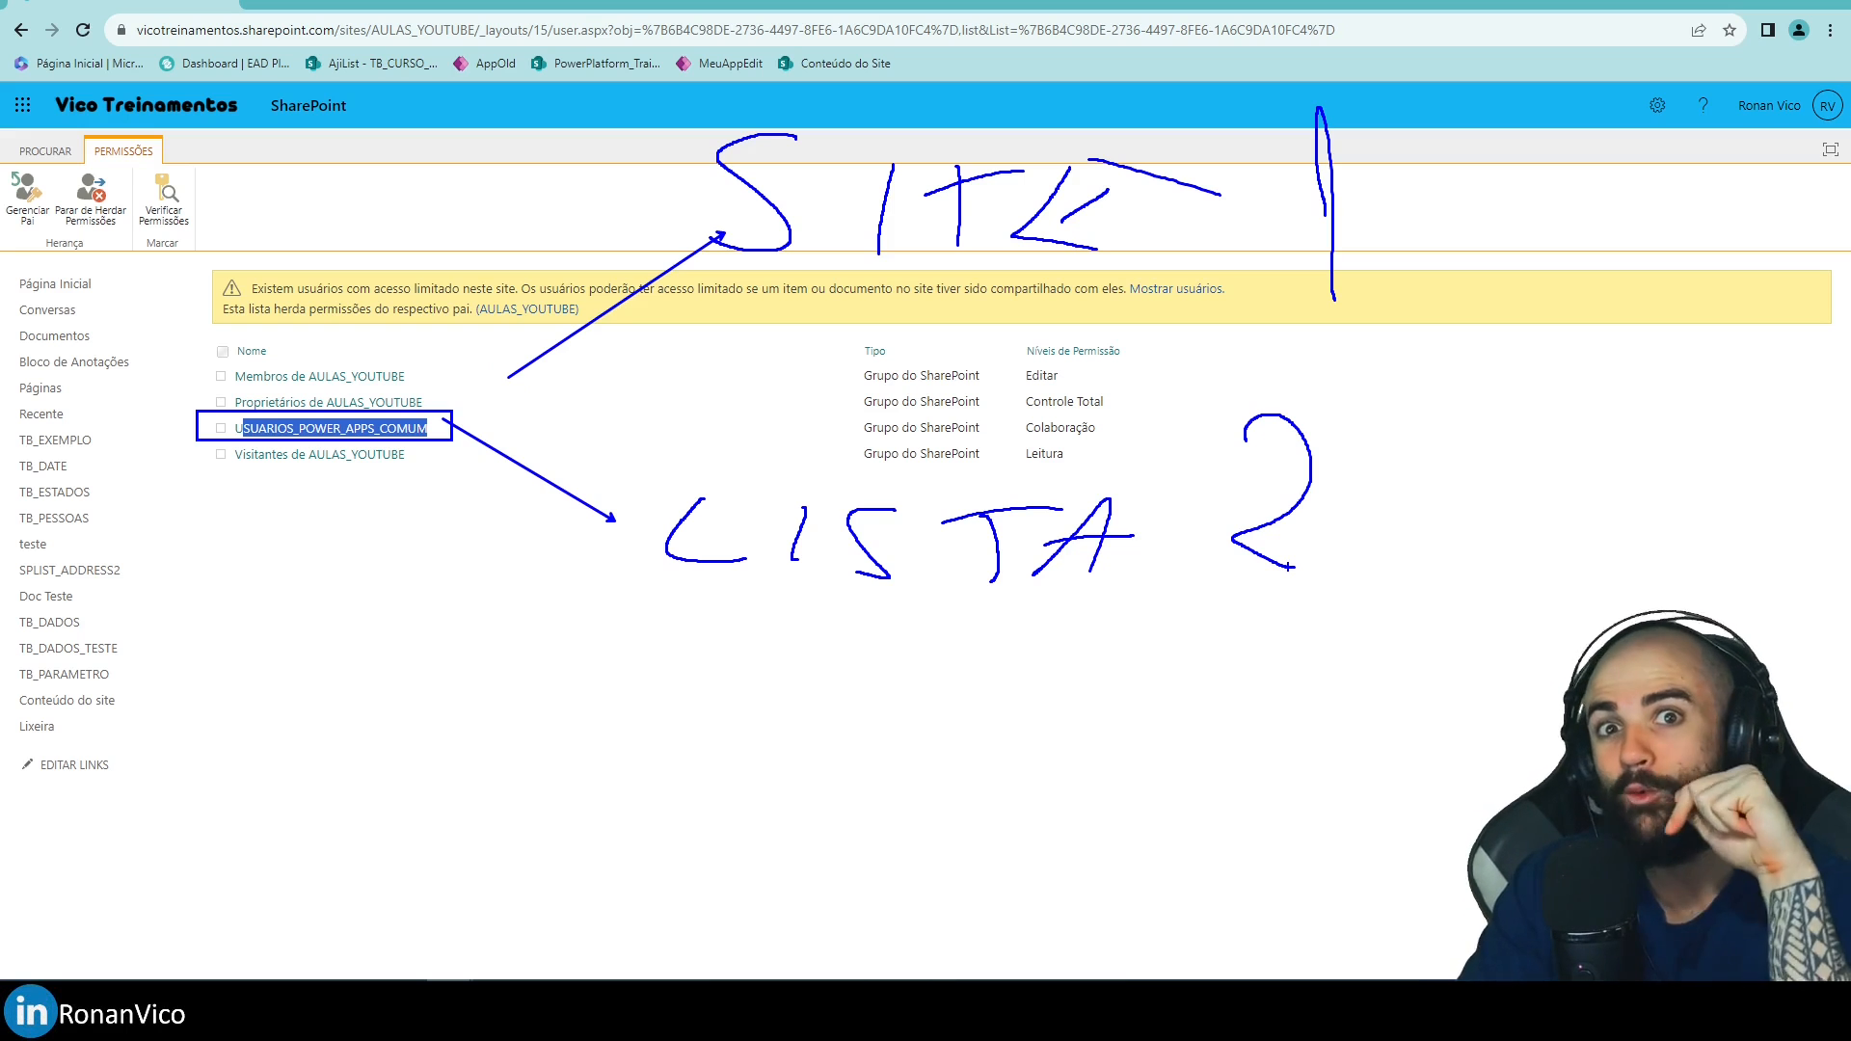
Go back to the AULAS_YOUTUBE home page and open TB_PARAMETRO with its EMAIL_DO_RH item.
{"action": "key", "text": "Escape"}
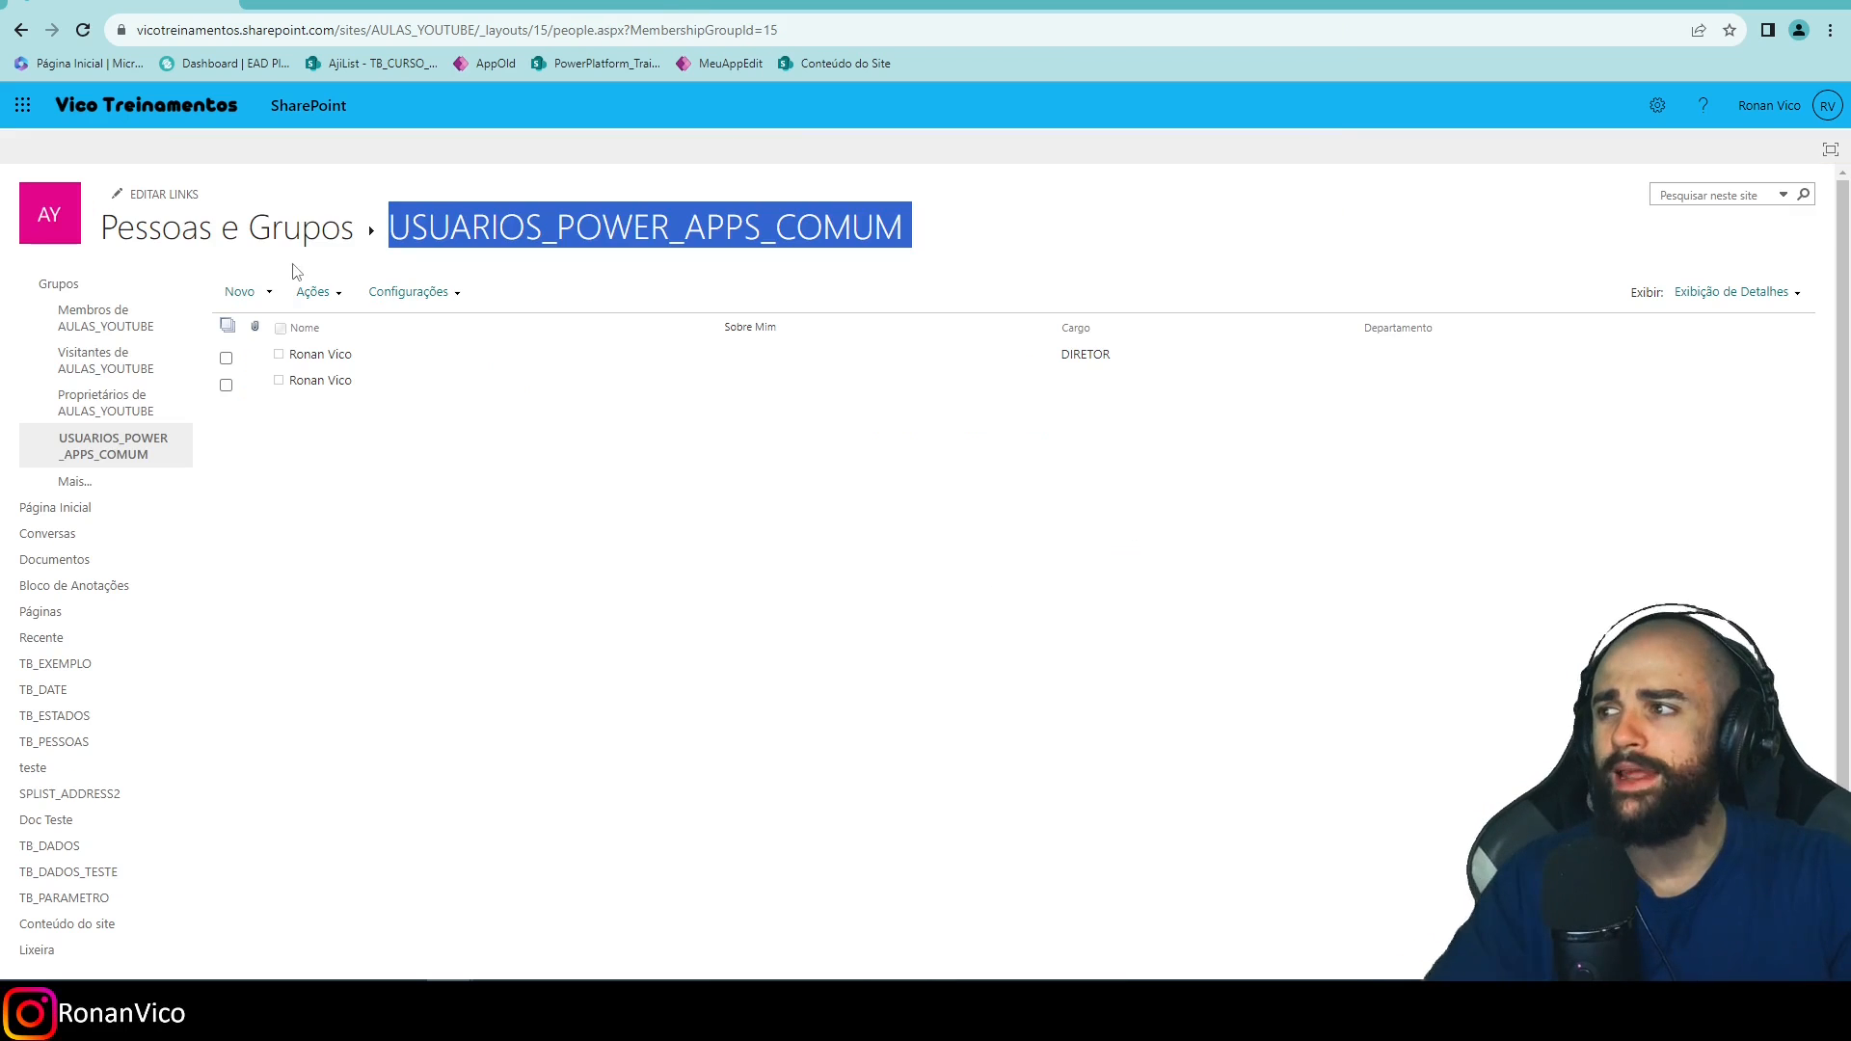
{"action": "left_click", "coordinate": [20, 30]}
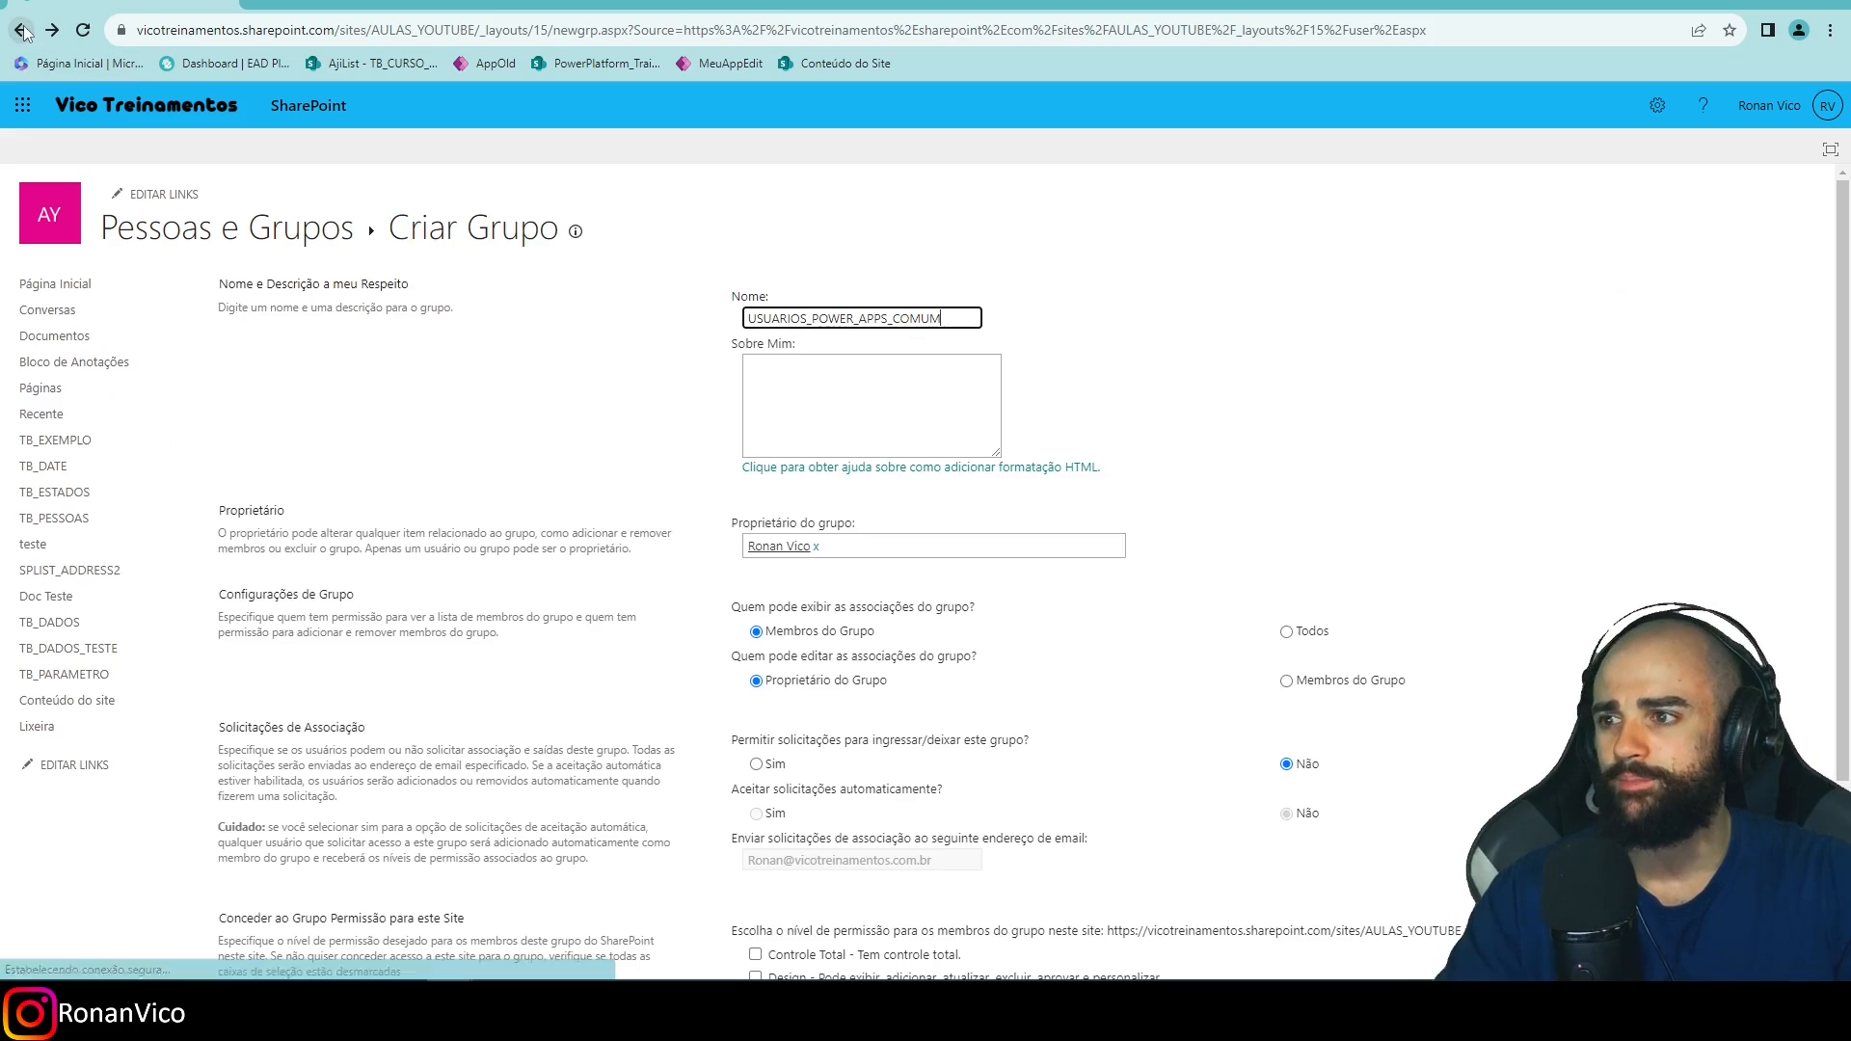
{"action": "left_click", "coordinate": [20, 30]}
{"action": "left_click", "coordinate": [20, 30]}
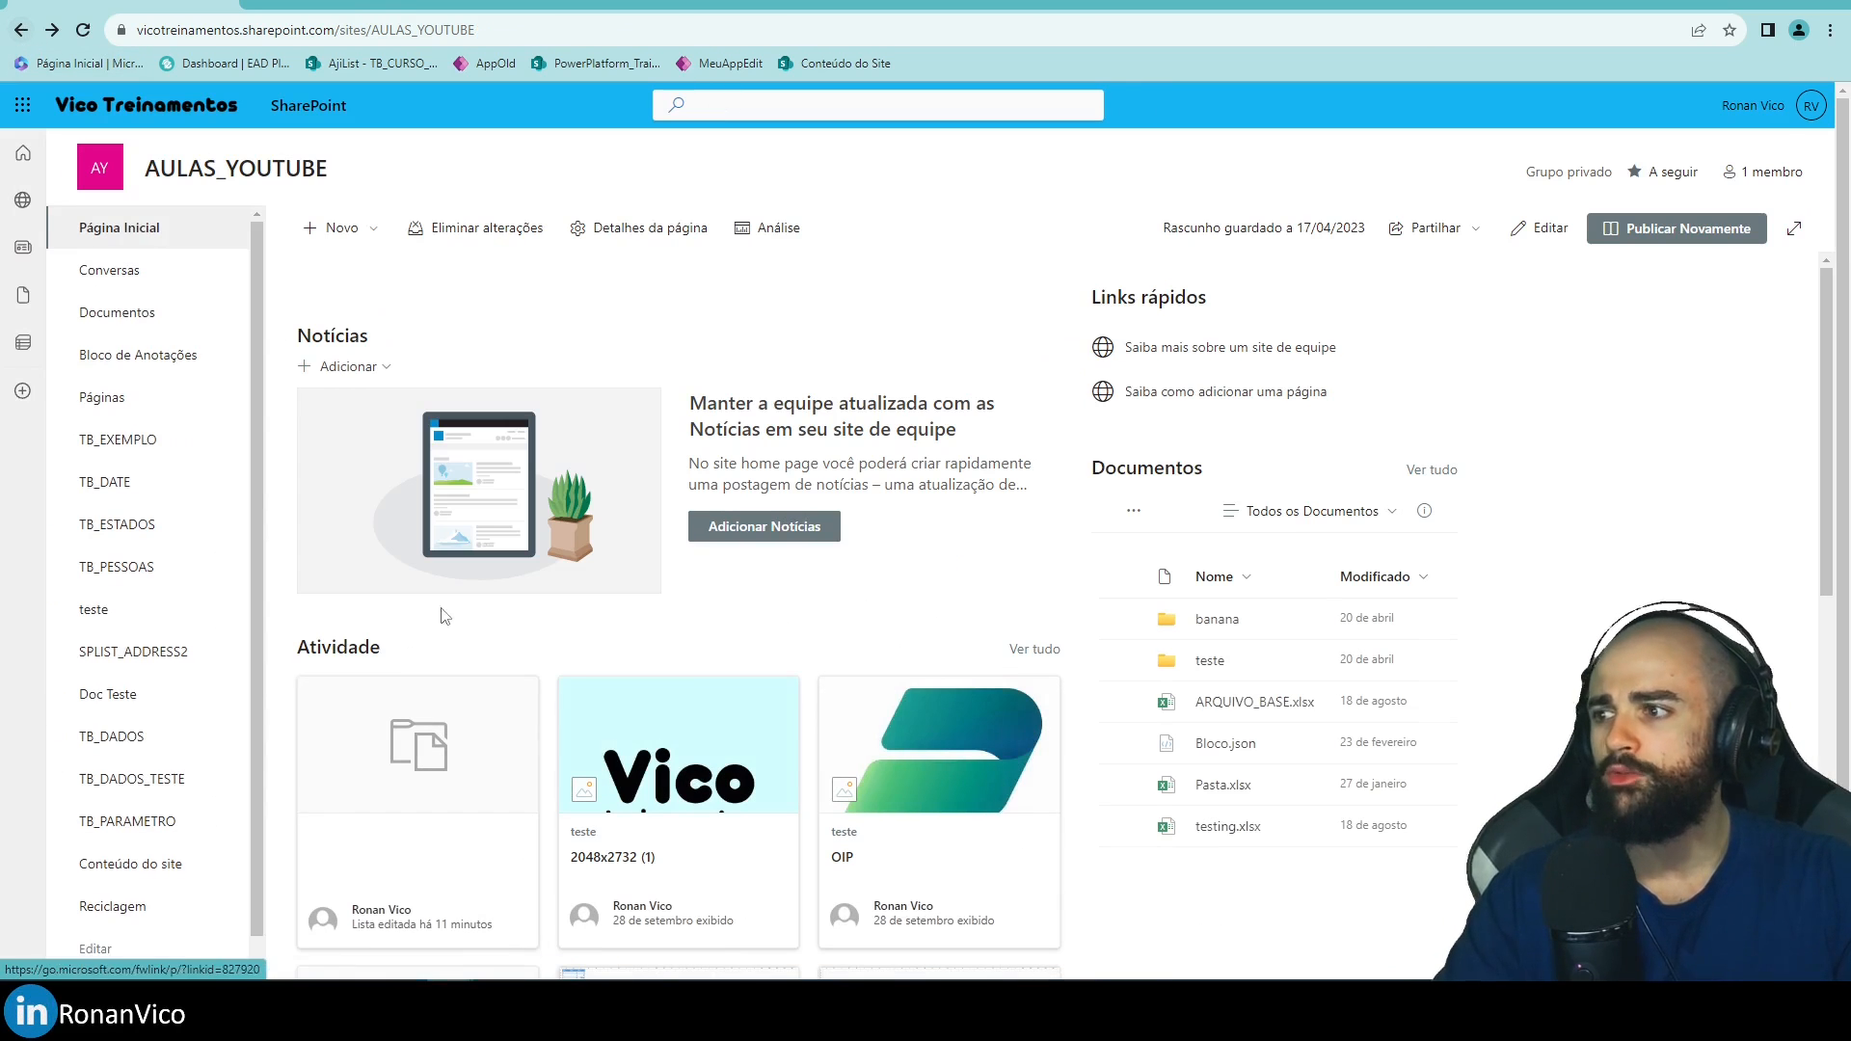
{"action": "scroll", "coordinate": [157, 805], "scroll_direction": "down", "scroll_amount": 1}
{"action": "left_click", "coordinate": [157, 806]}
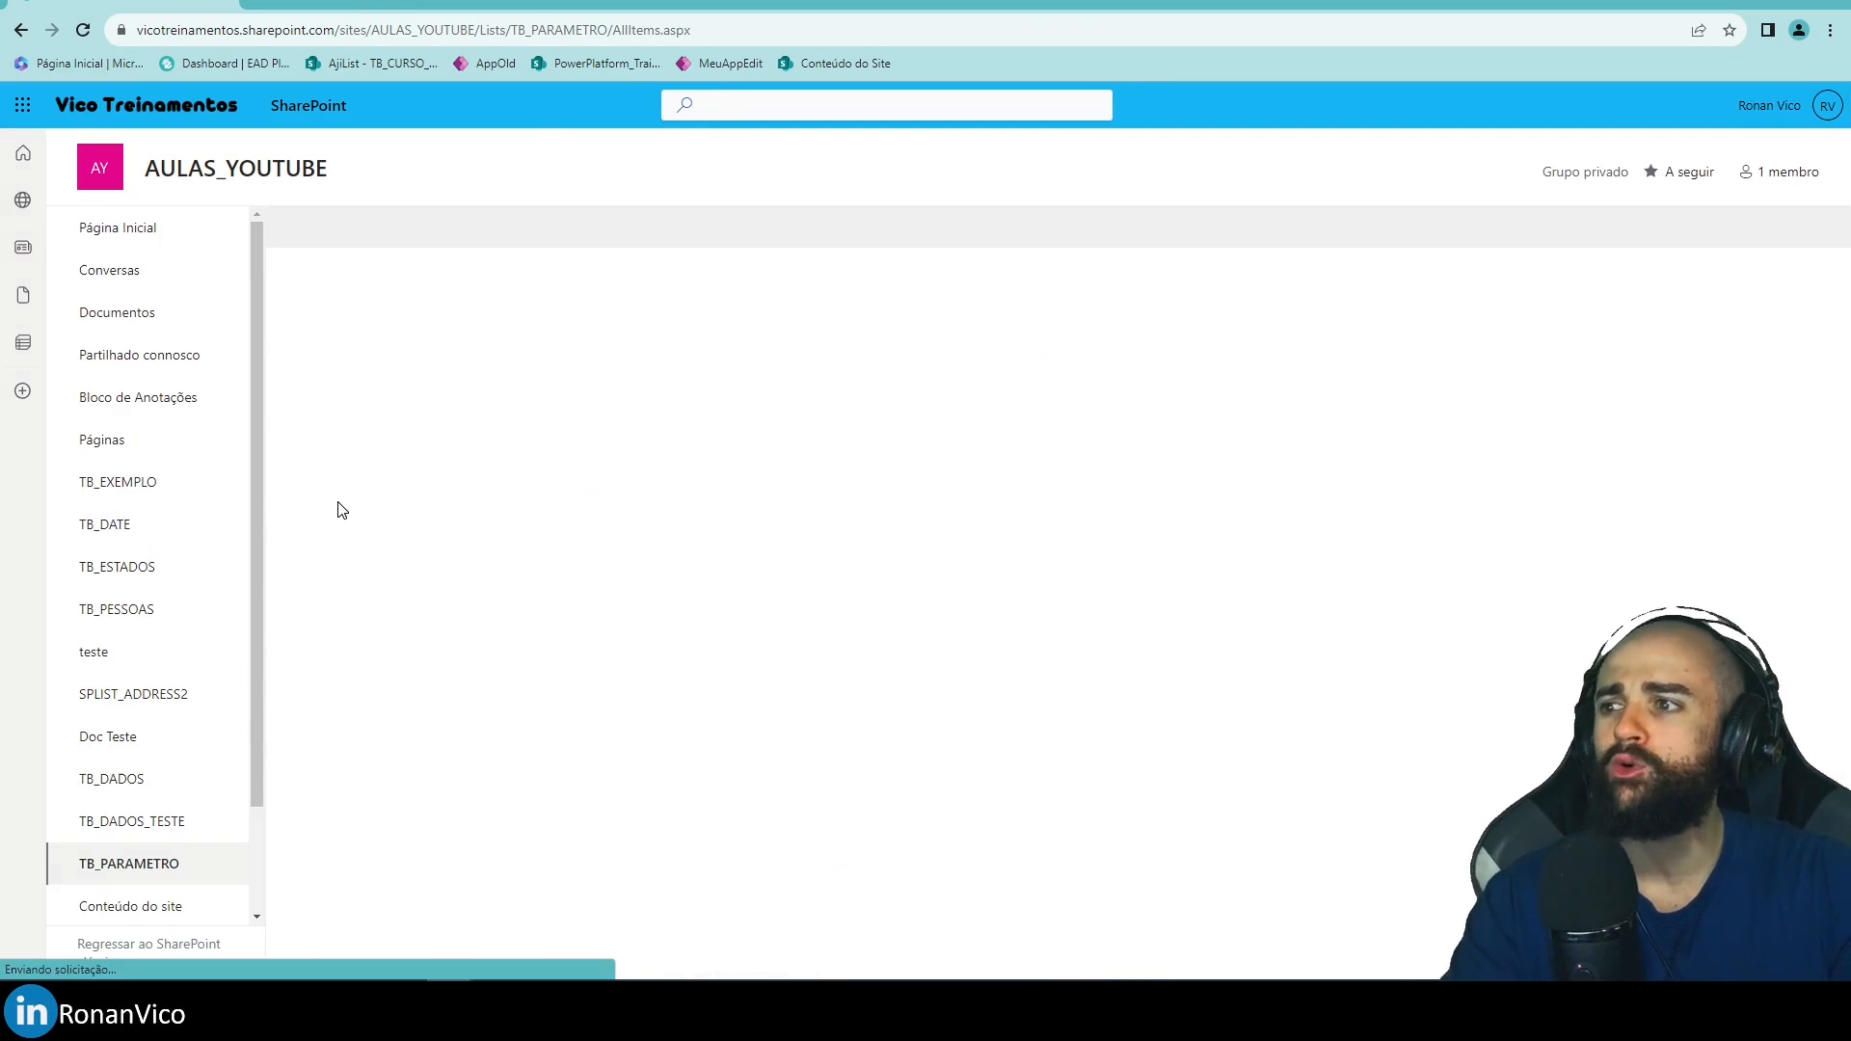
{"action": "left_click", "coordinate": [739, 282]}
{"action": "left_click", "coordinate": [578, 403]}
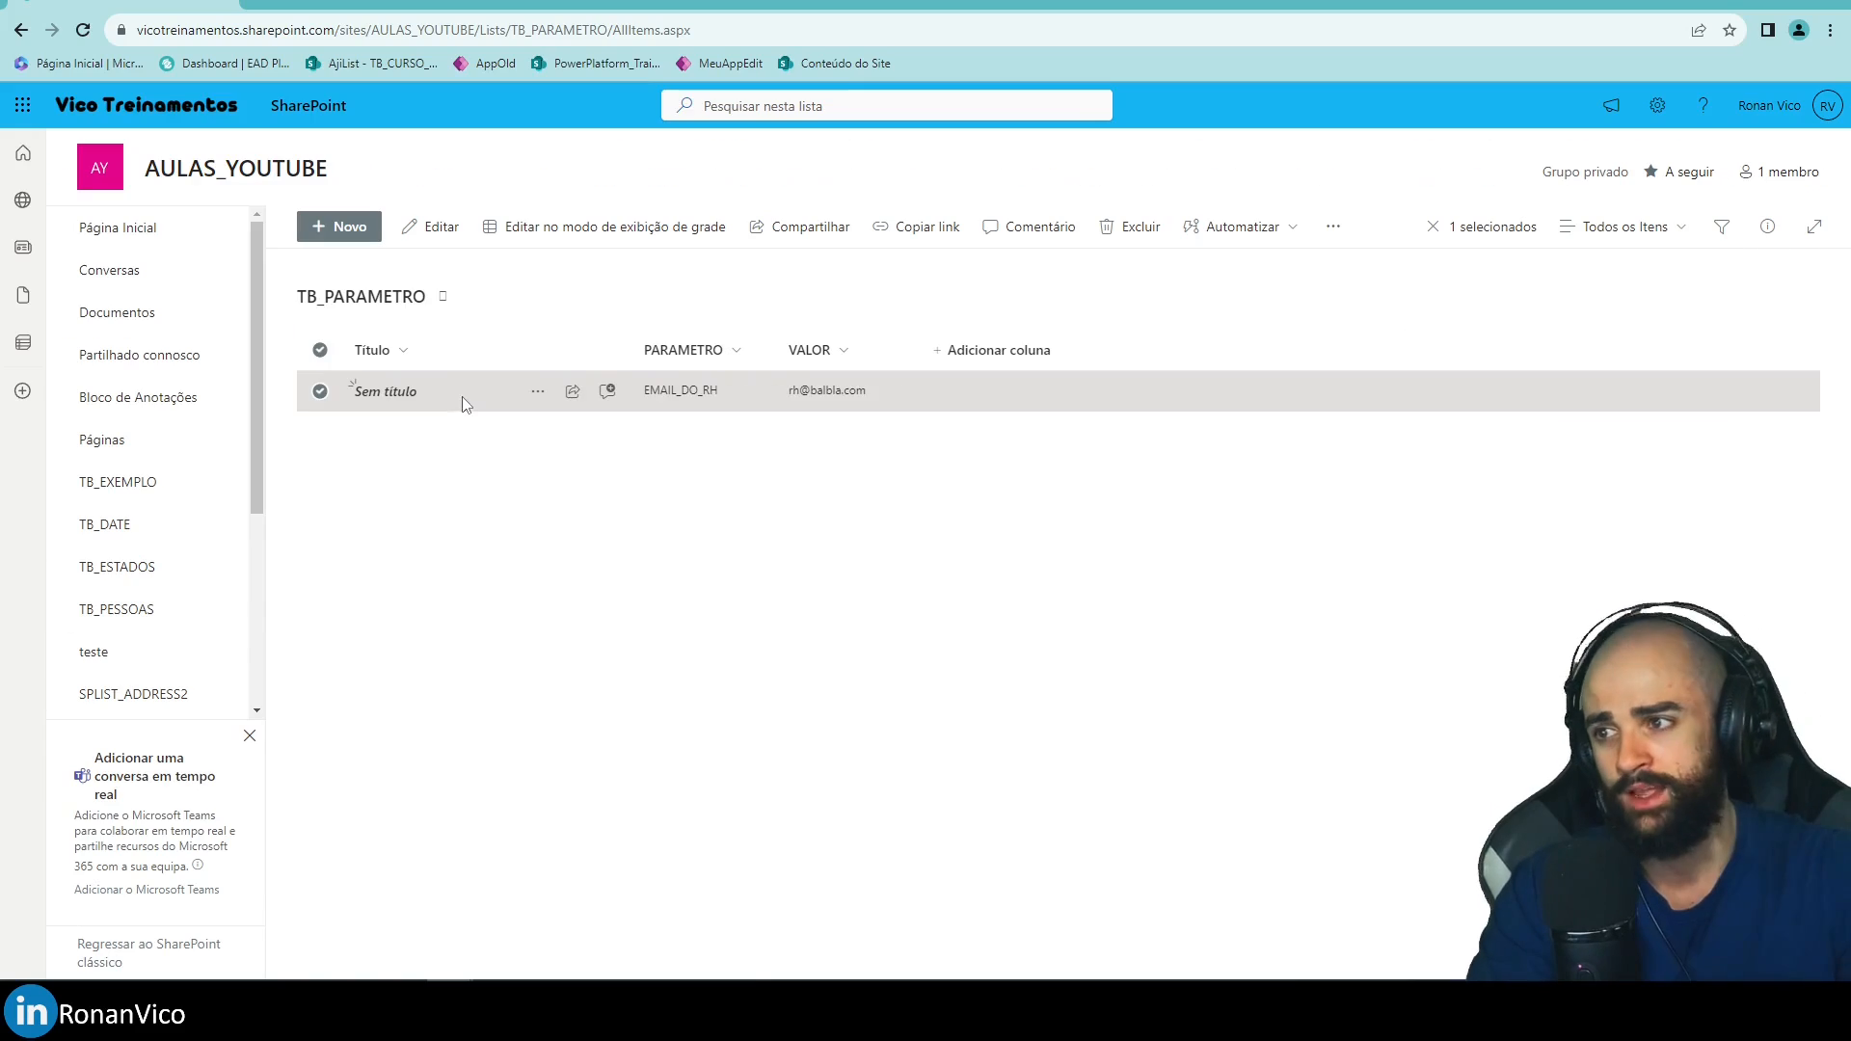
Review the EMAIL_DO_RH item's details and its actions menu.
{"action": "double_click", "coordinate": [1664, 297]}
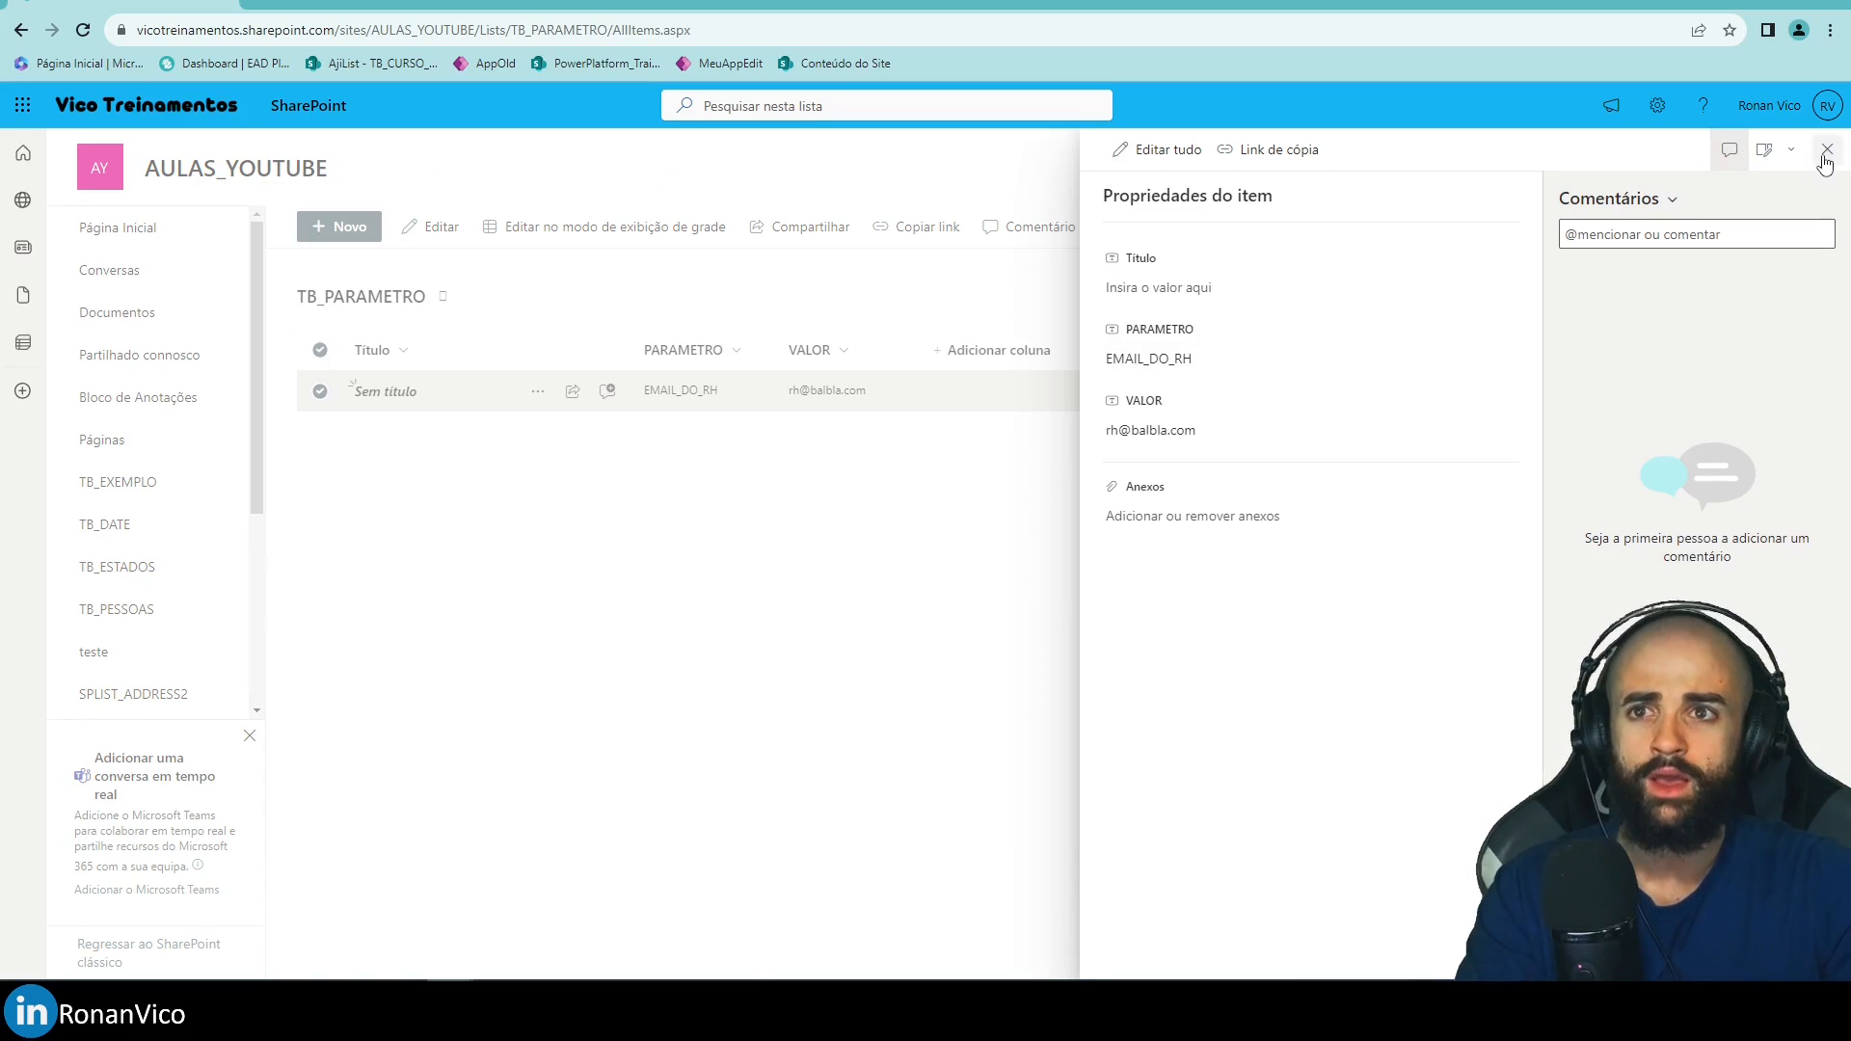
{"action": "left_click", "coordinate": [1827, 150]}
{"action": "right_click", "coordinate": [963, 401]}
{"action": "left_click", "coordinate": [524, 418]}
{"action": "right_click", "coordinate": [513, 409]}
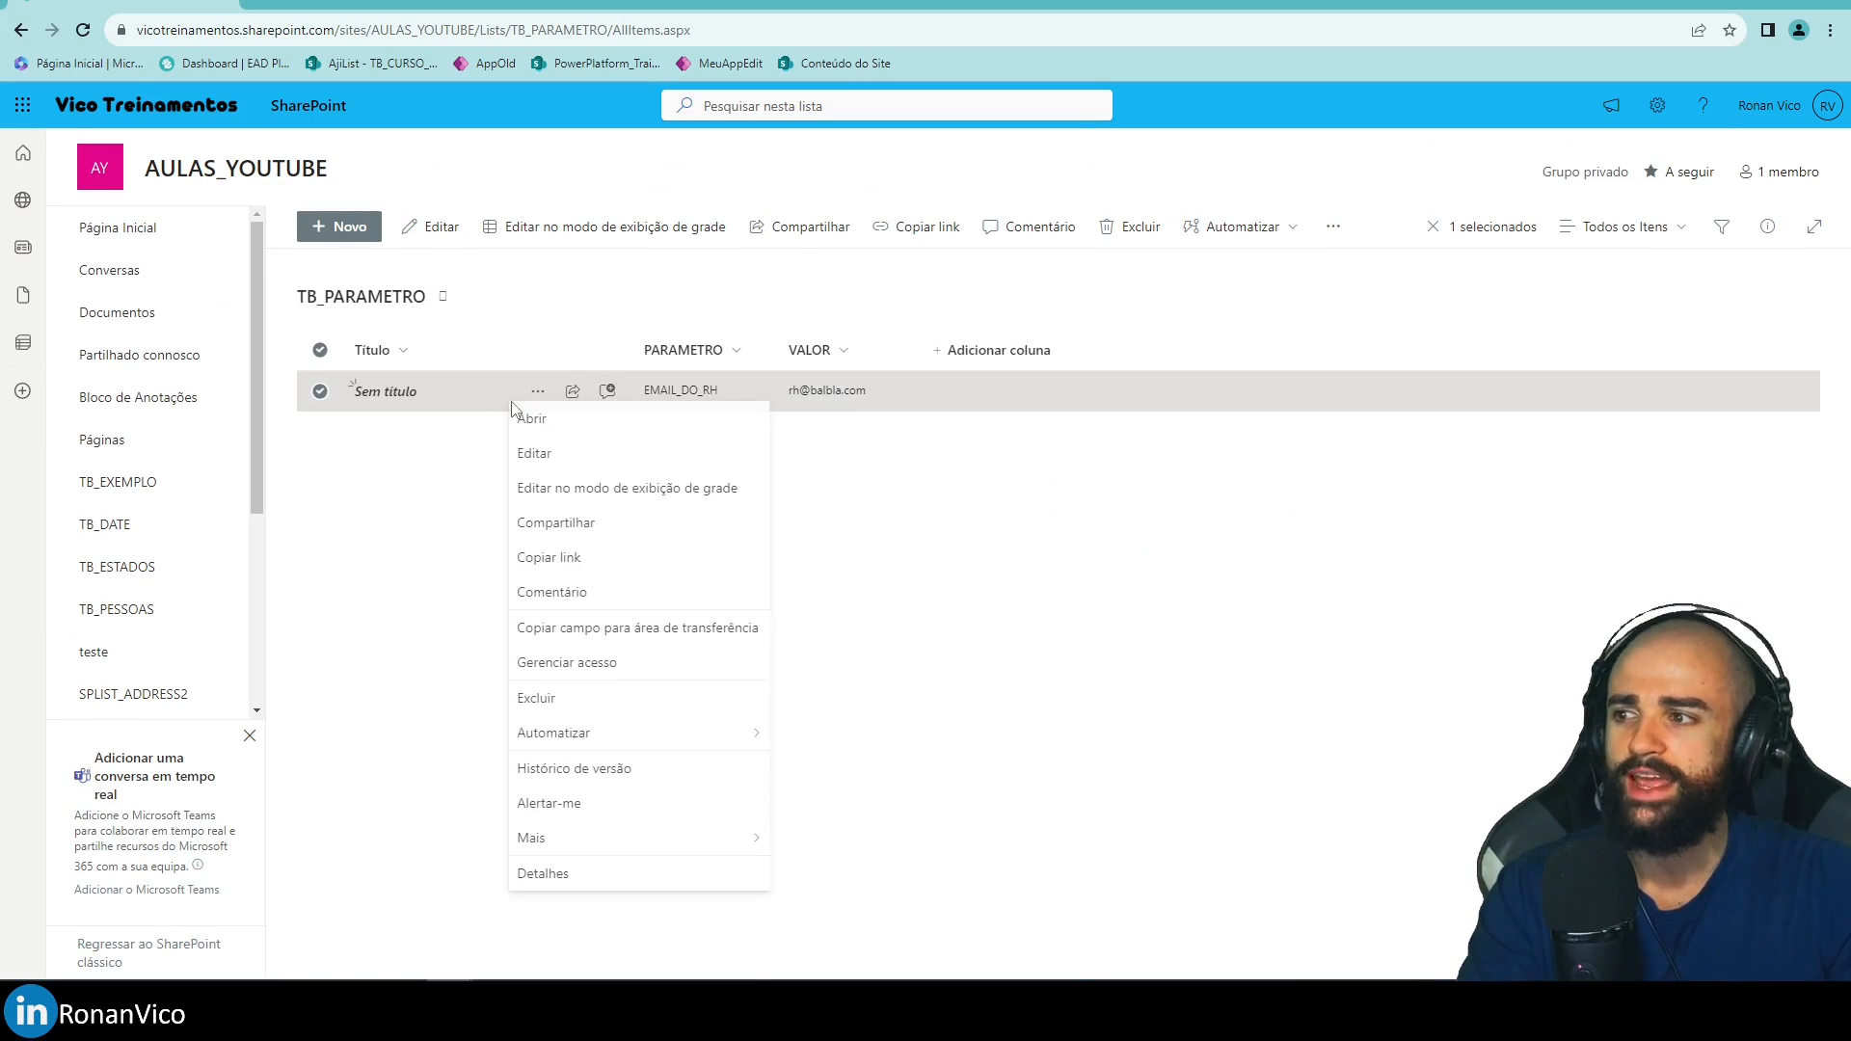
{"action": "left_click", "coordinate": [606, 875]}
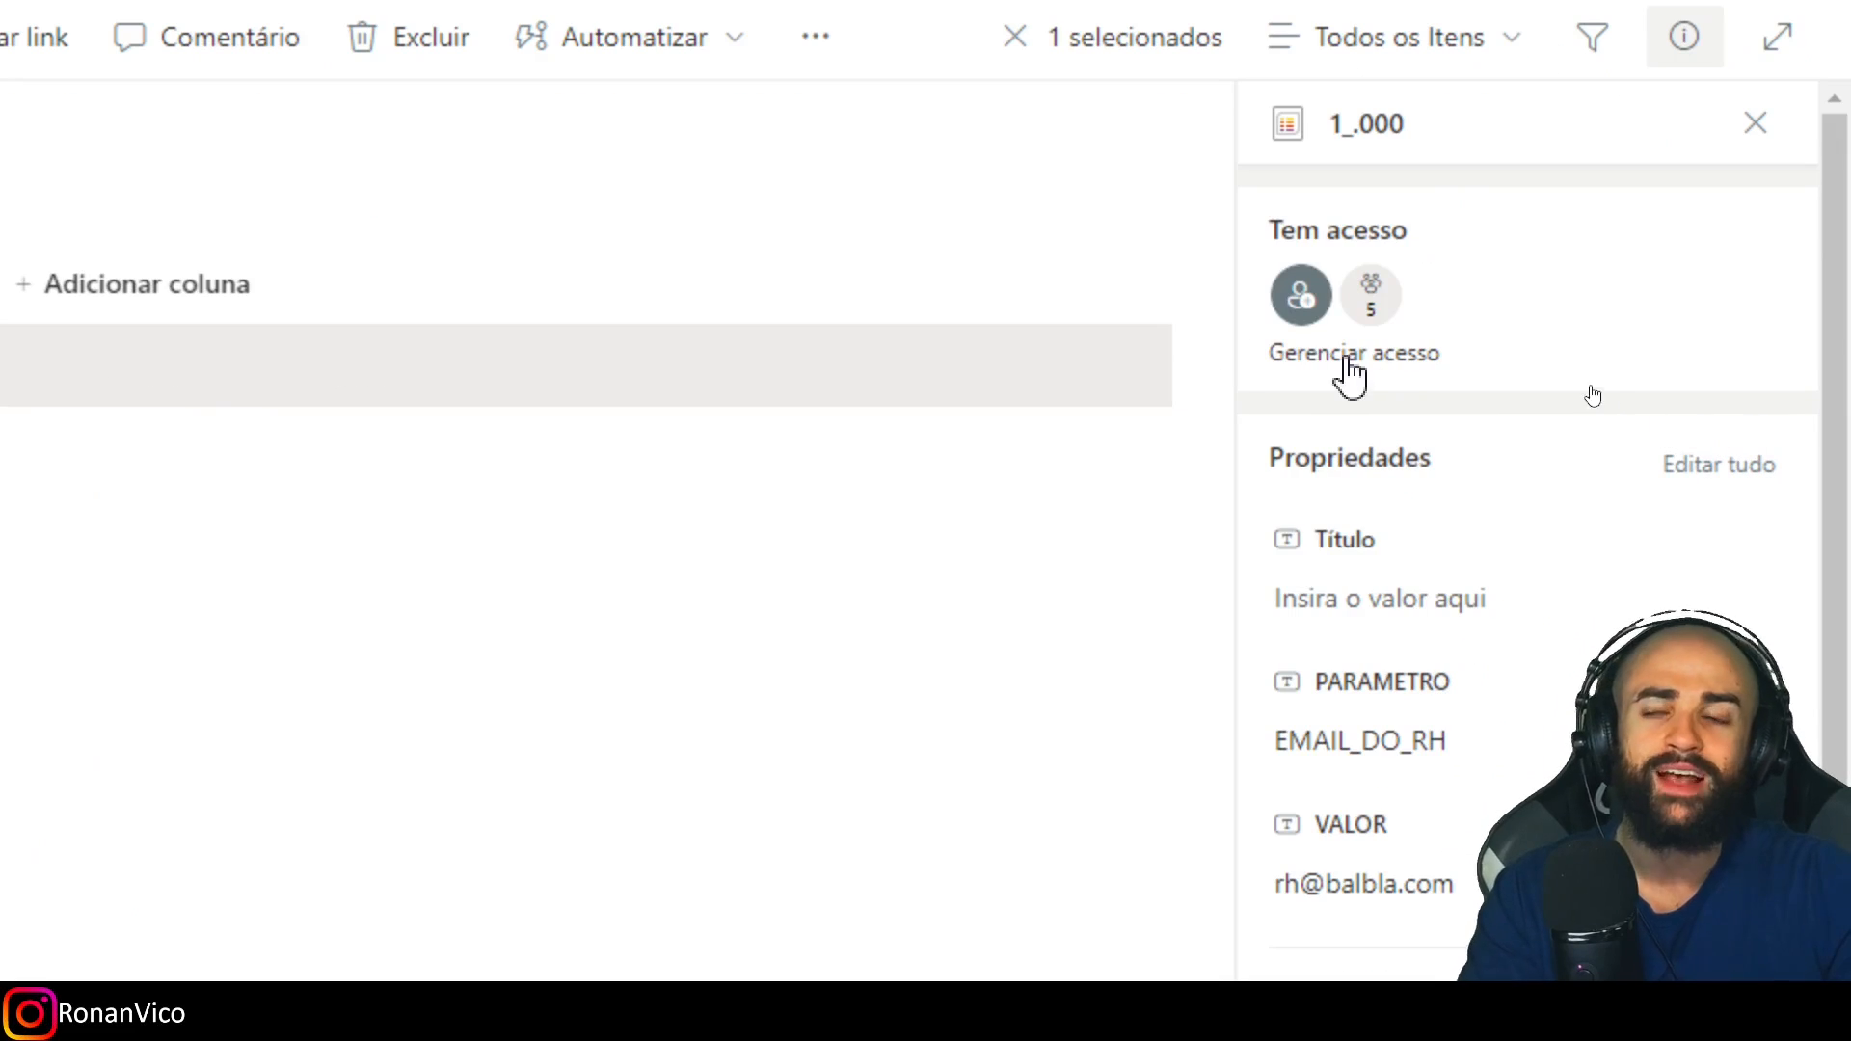
{"action": "left_click", "coordinate": [451, 370]}
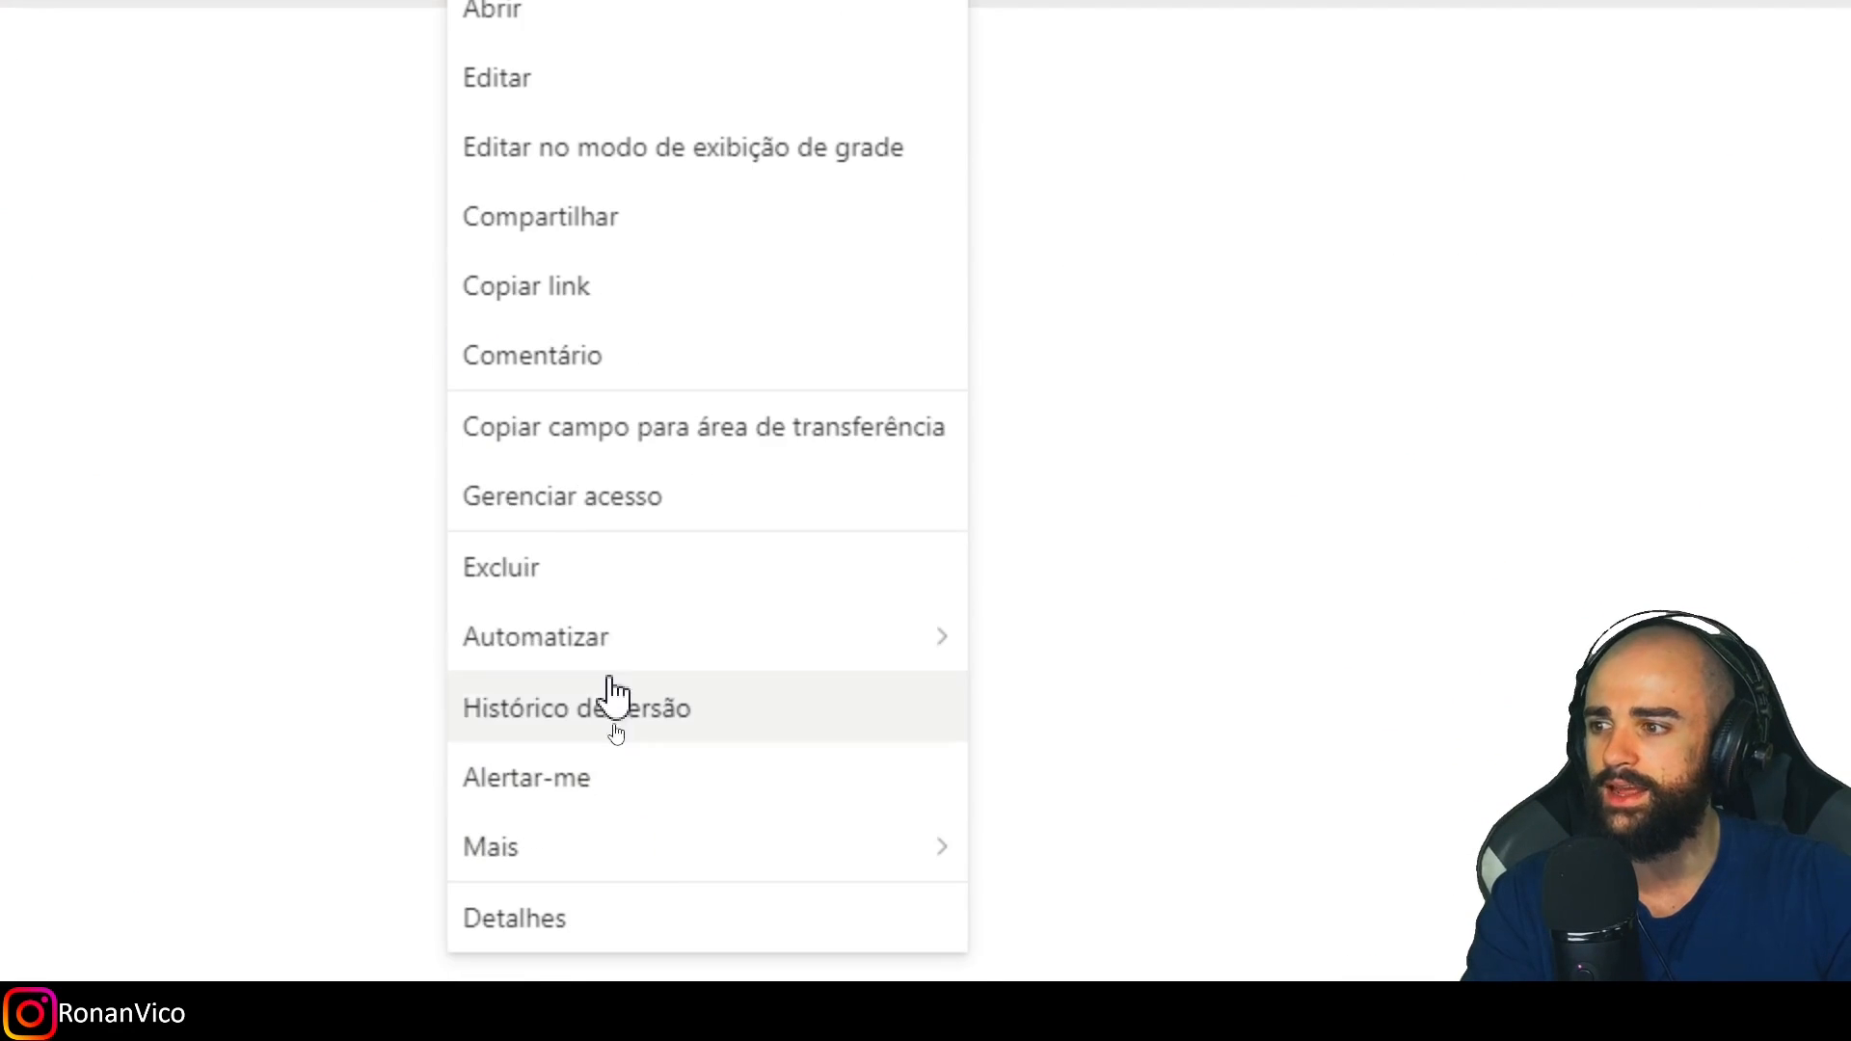
Grant USUARIOS_POWER_APPS_COMUM Pode editar access on the EMAIL_DO_RH item.
{"action": "left_click", "coordinate": [598, 660]}
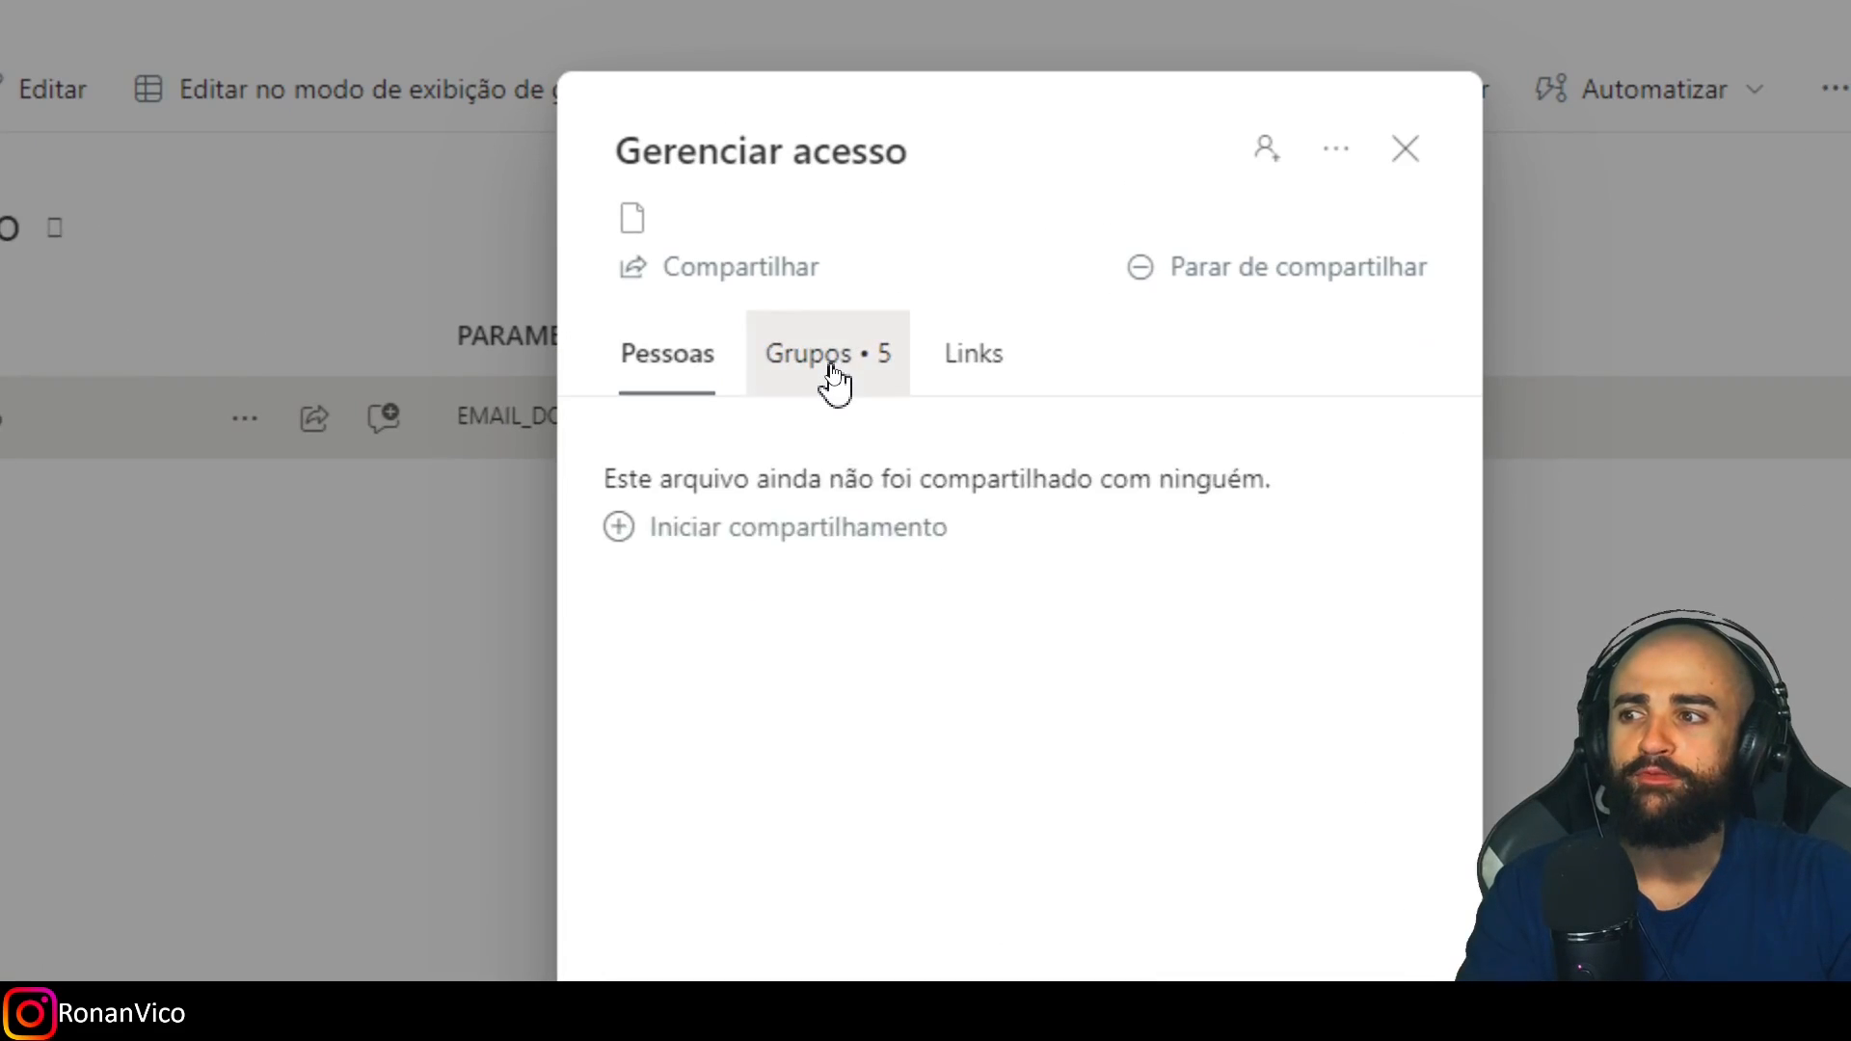
{"action": "left_click", "coordinate": [834, 381]}
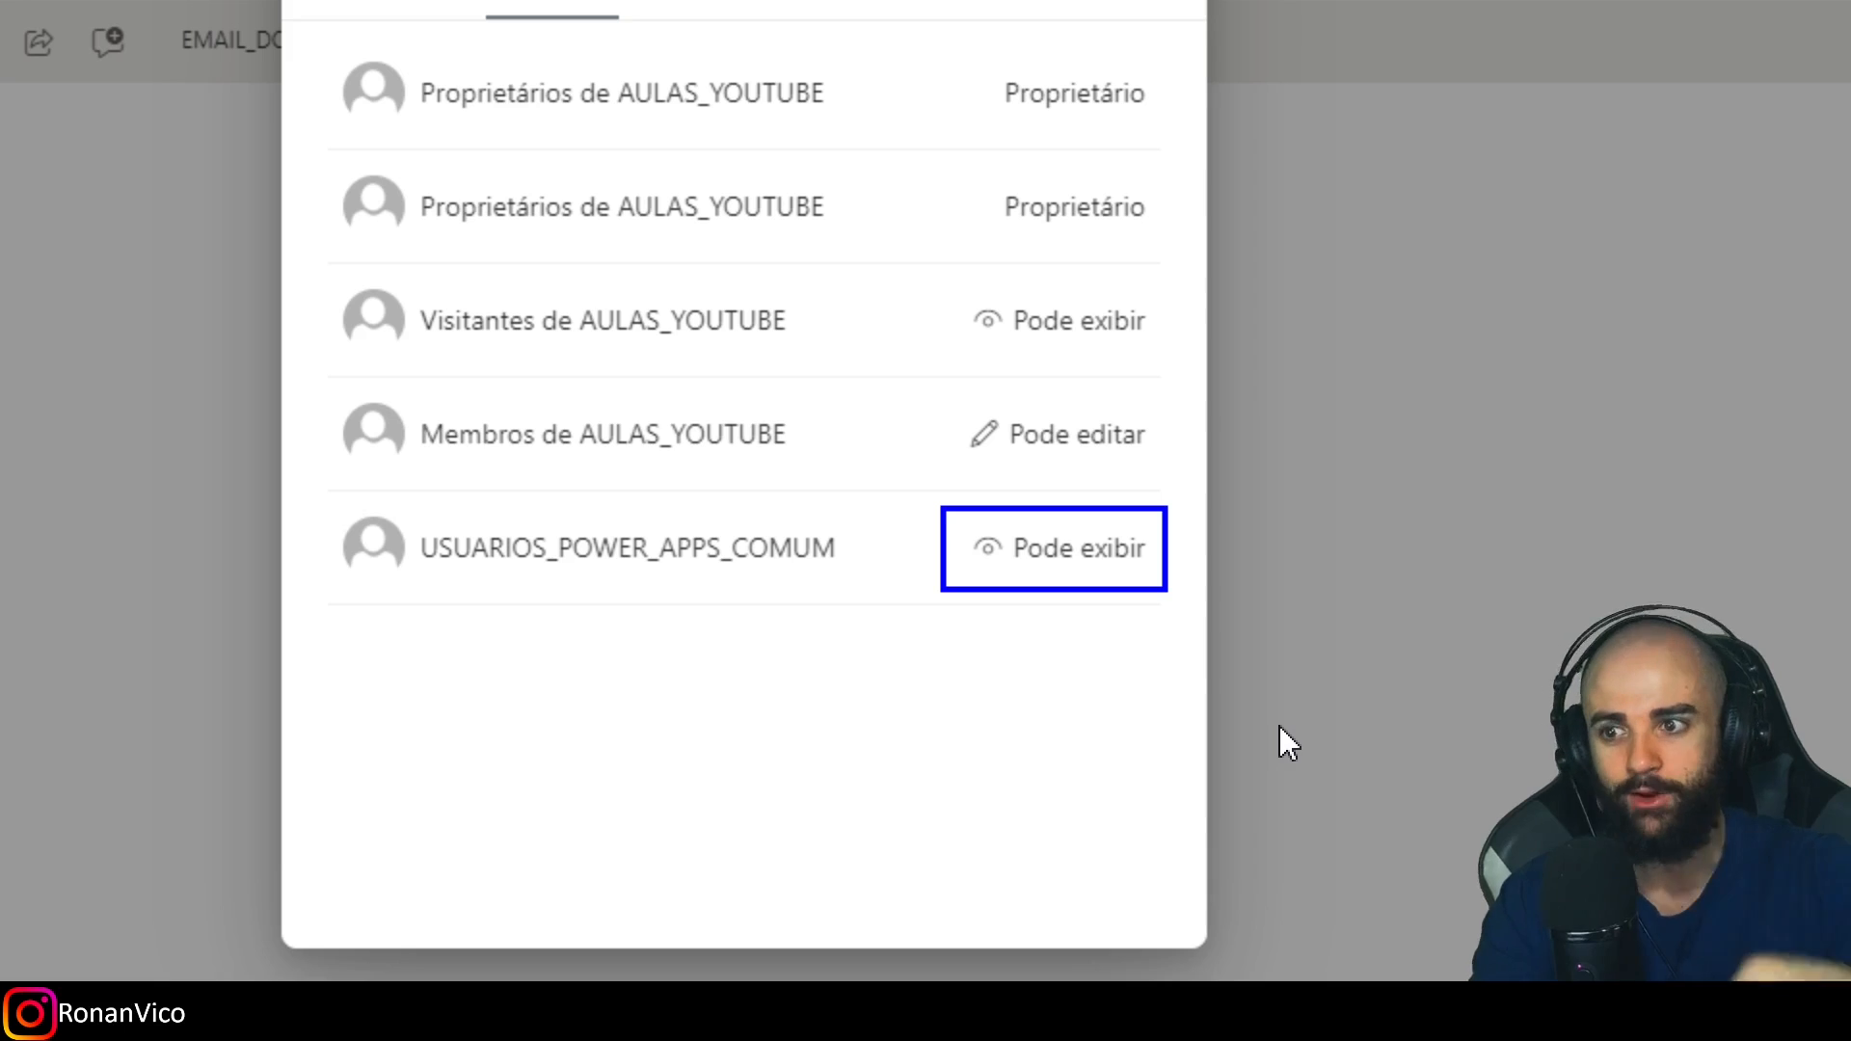
{"action": "left_click", "coordinate": [930, 521]}
{"action": "left_click", "coordinate": [496, 198]}
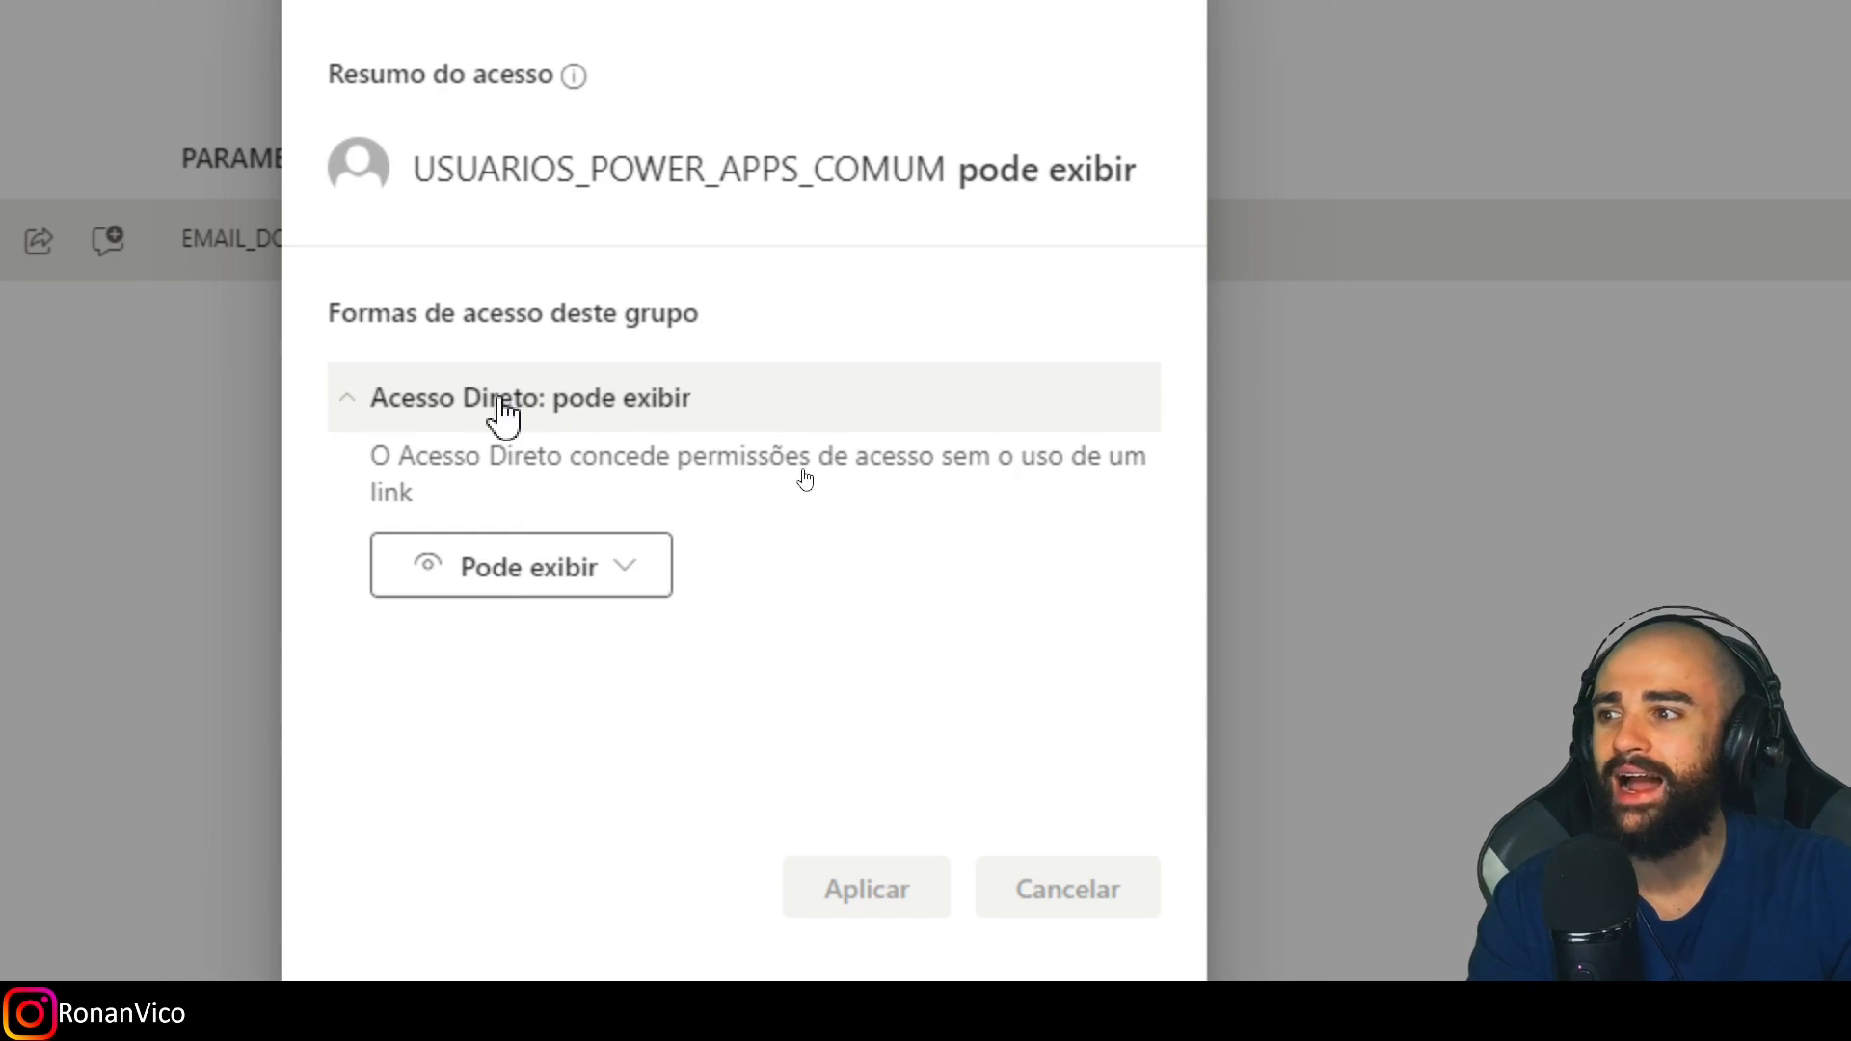
{"action": "left_click", "coordinate": [528, 569]}
{"action": "left_click", "coordinate": [570, 640]}
{"action": "left_click", "coordinate": [873, 890]}
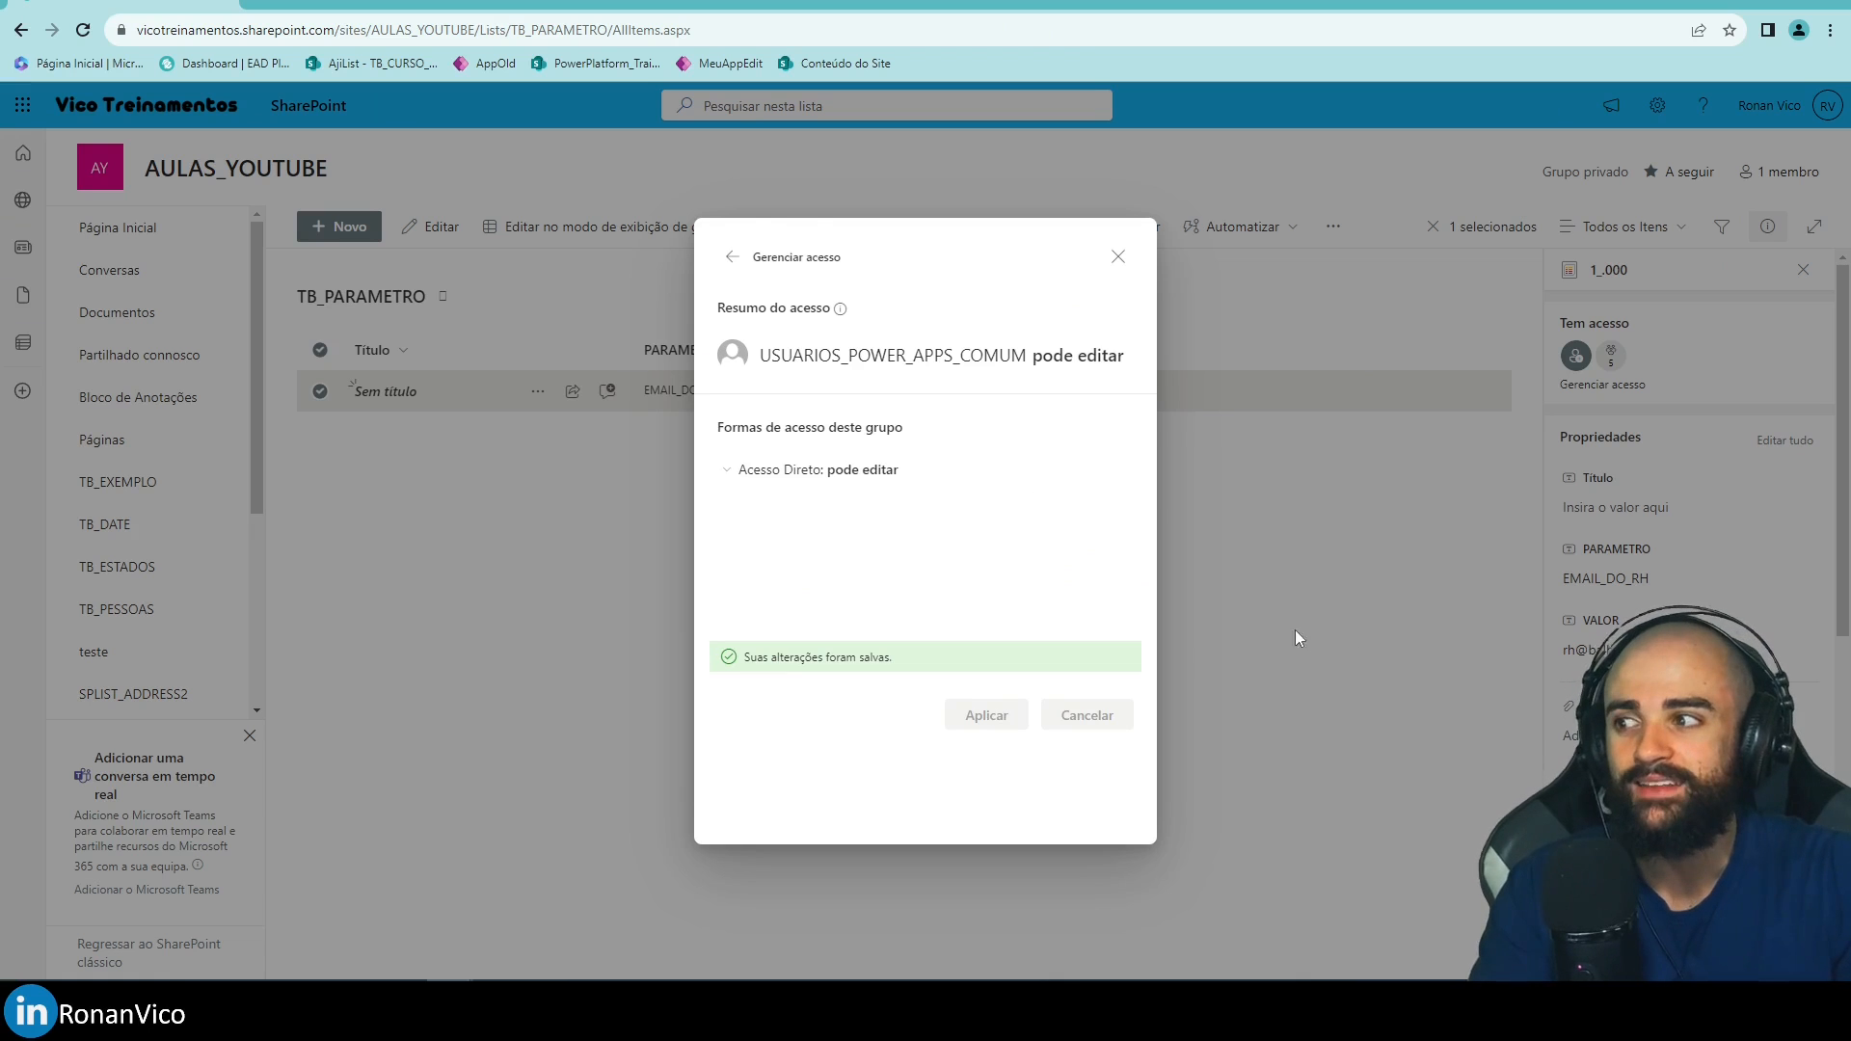
{"action": "left_click", "coordinate": [1119, 257]}
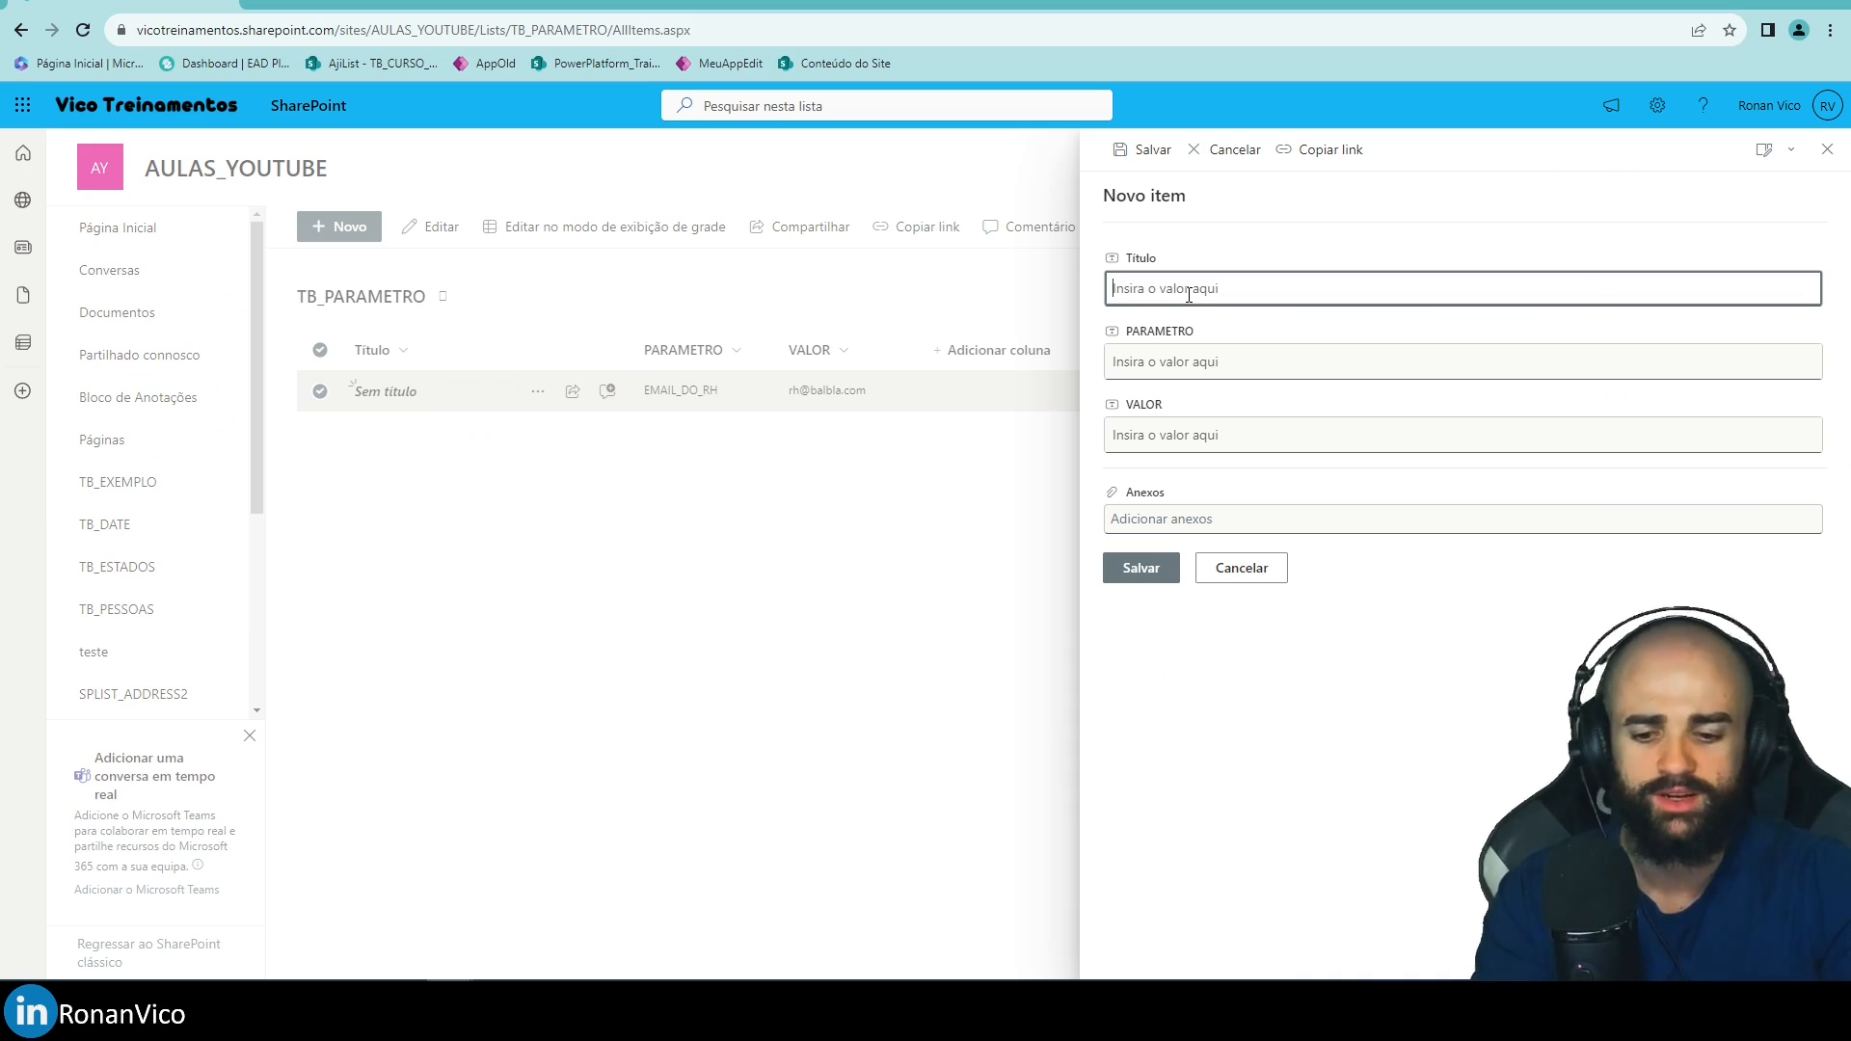
Save a new item with PARAMETRO NUMERO BACANA and VALOR 123.
{"action": "key", "text": "Tab"}
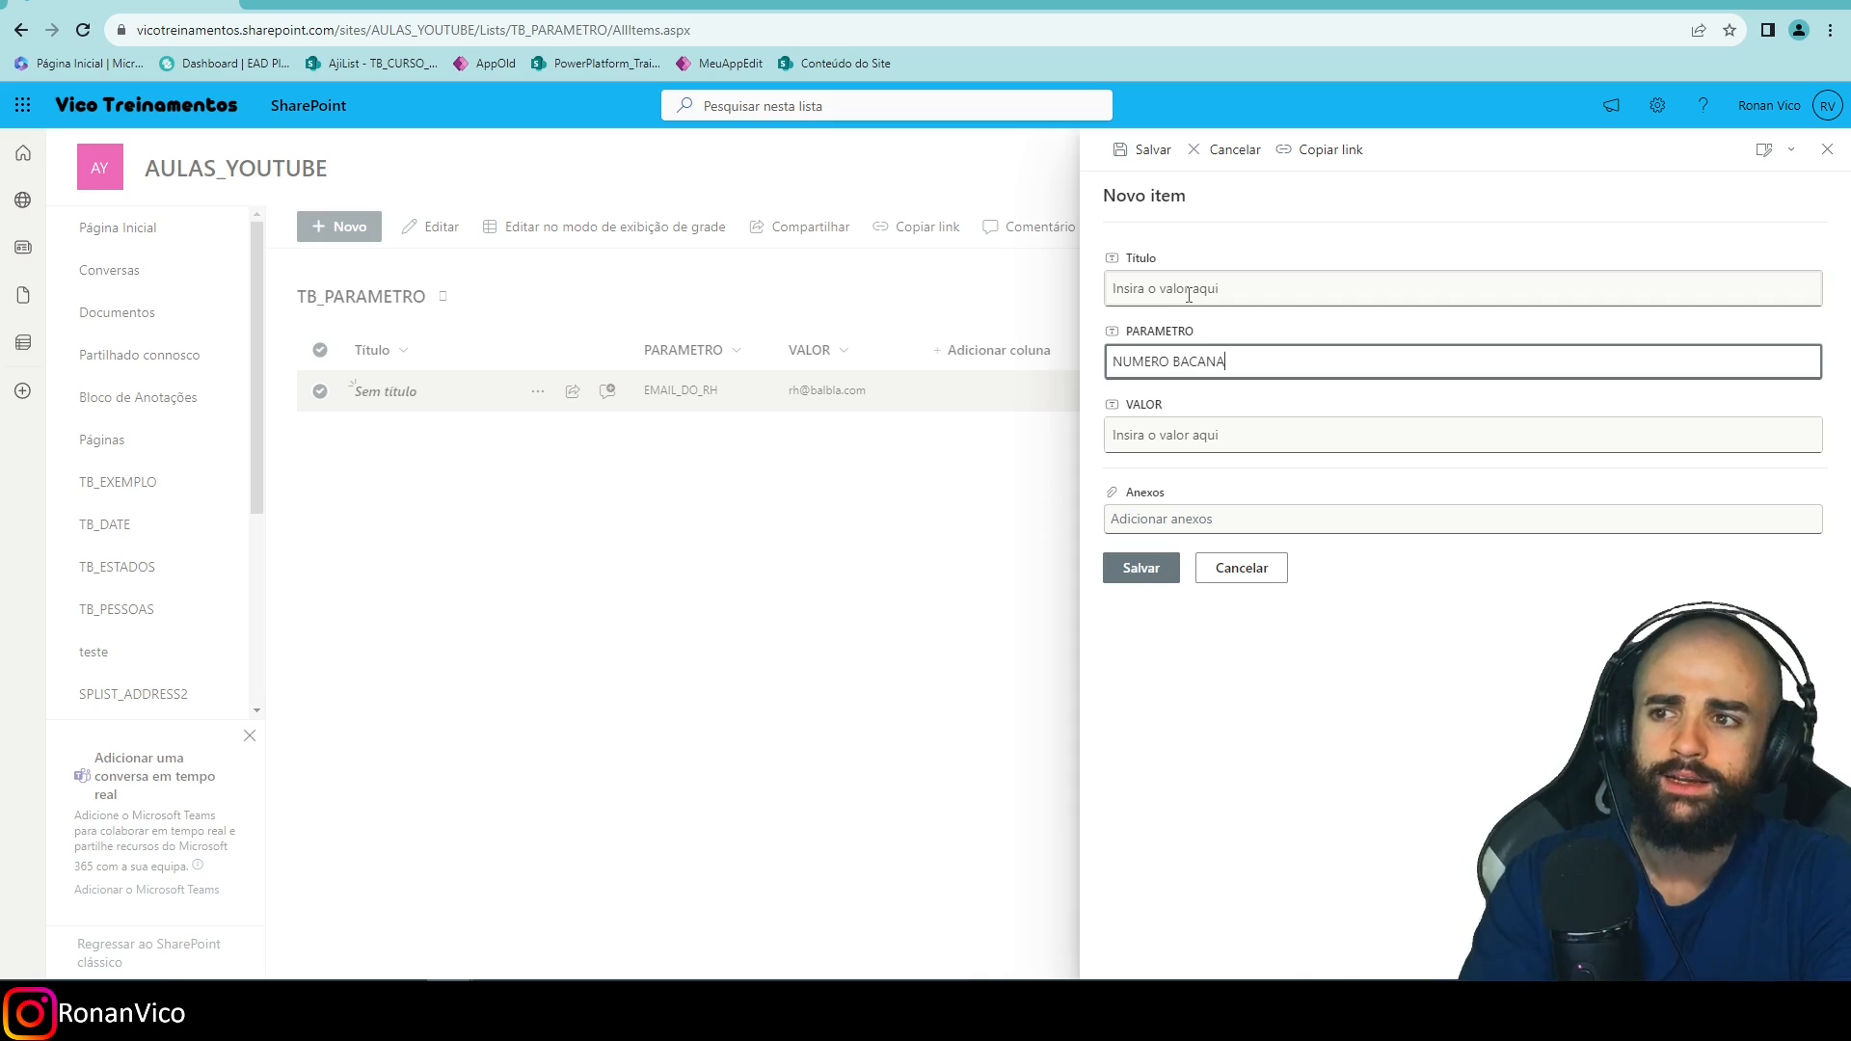
{"action": "key", "text": "Tab"}
{"action": "type", "text": "123"}
{"action": "left_click", "coordinate": [1147, 567]}
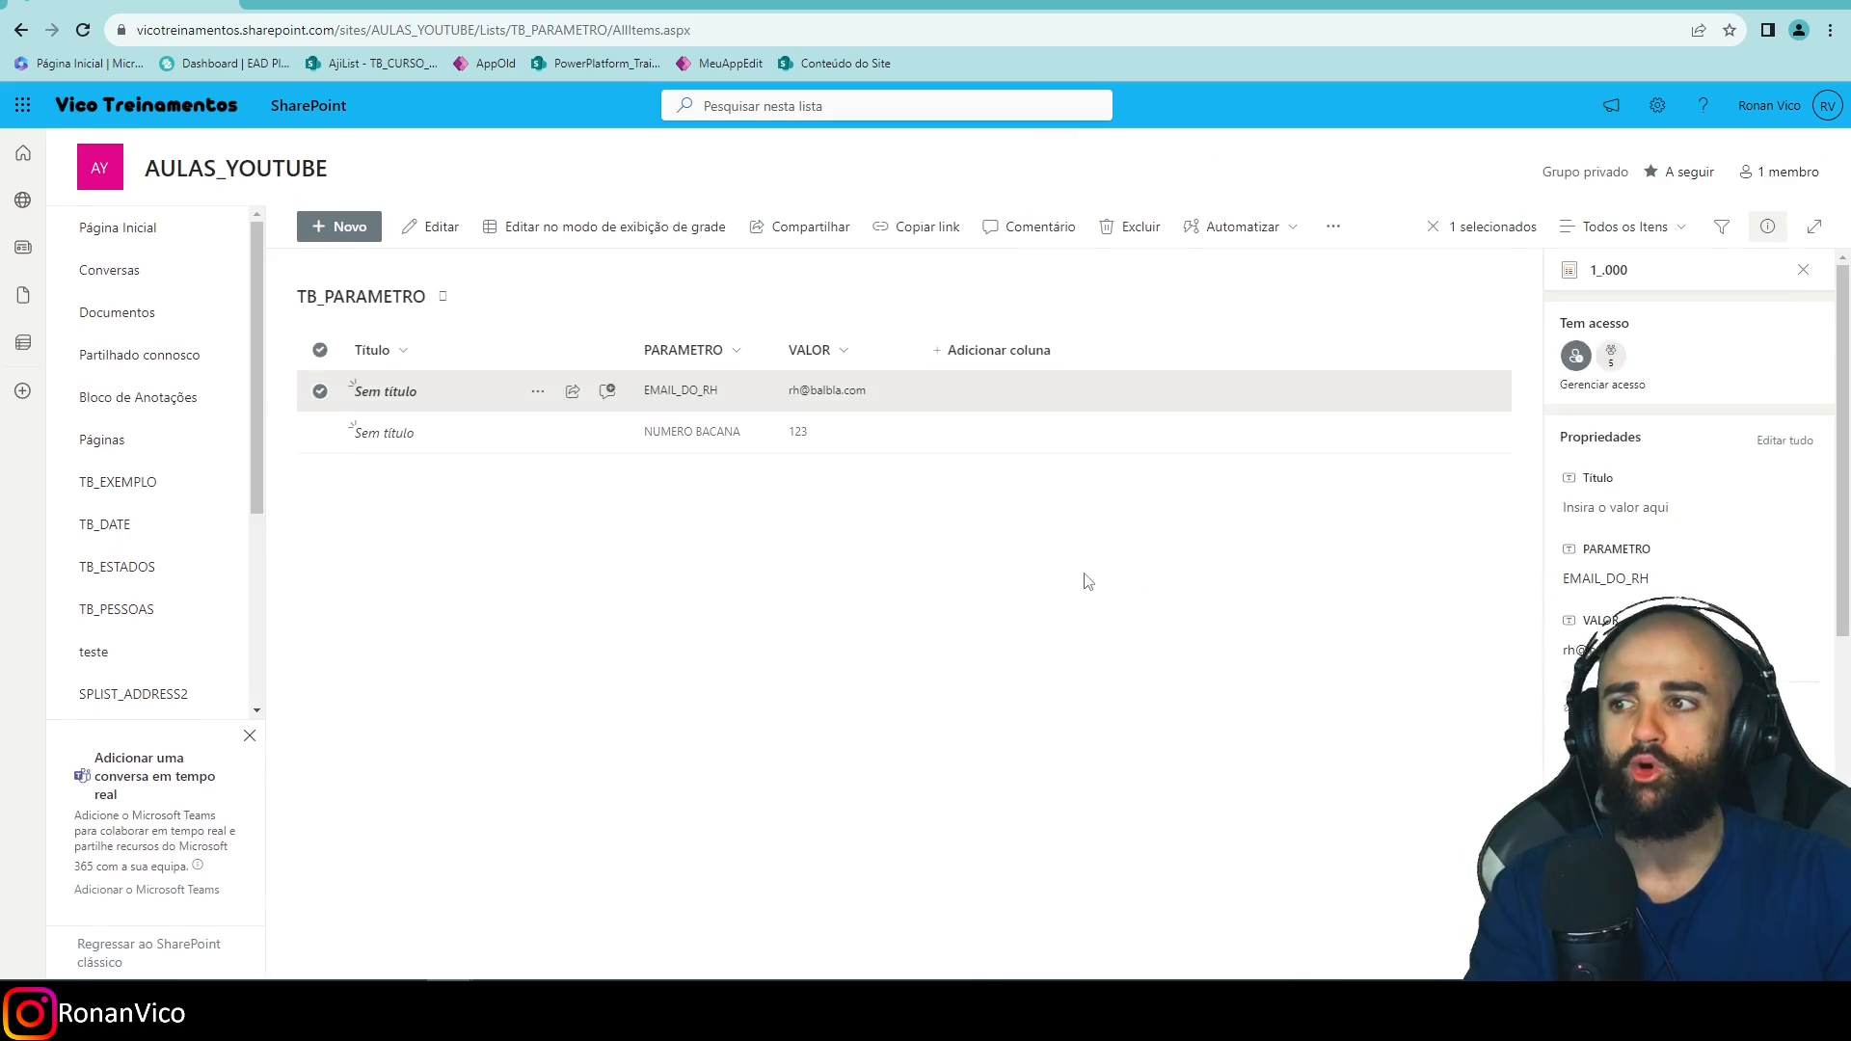
Check which groups have access to the EMAIL_DO_RH item.
{"action": "left_click", "coordinate": [911, 400]}
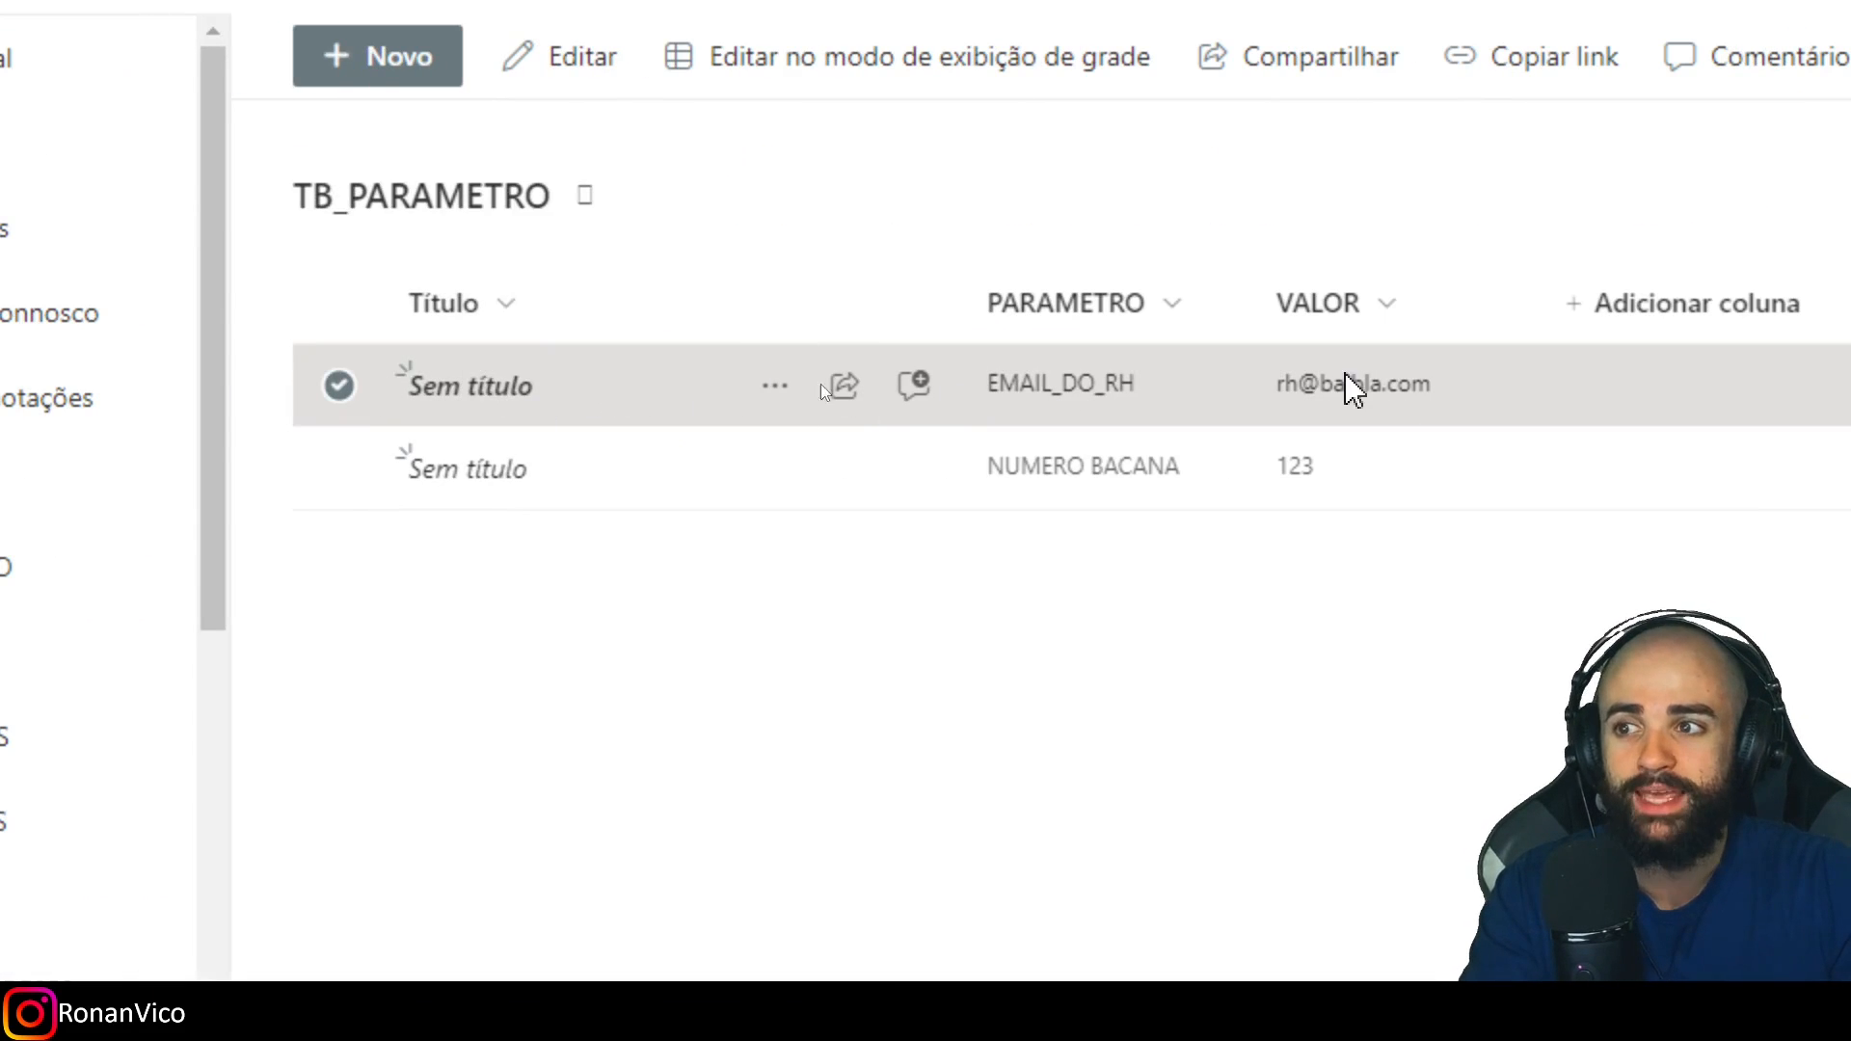
{"action": "right_click", "coordinate": [1347, 378]}
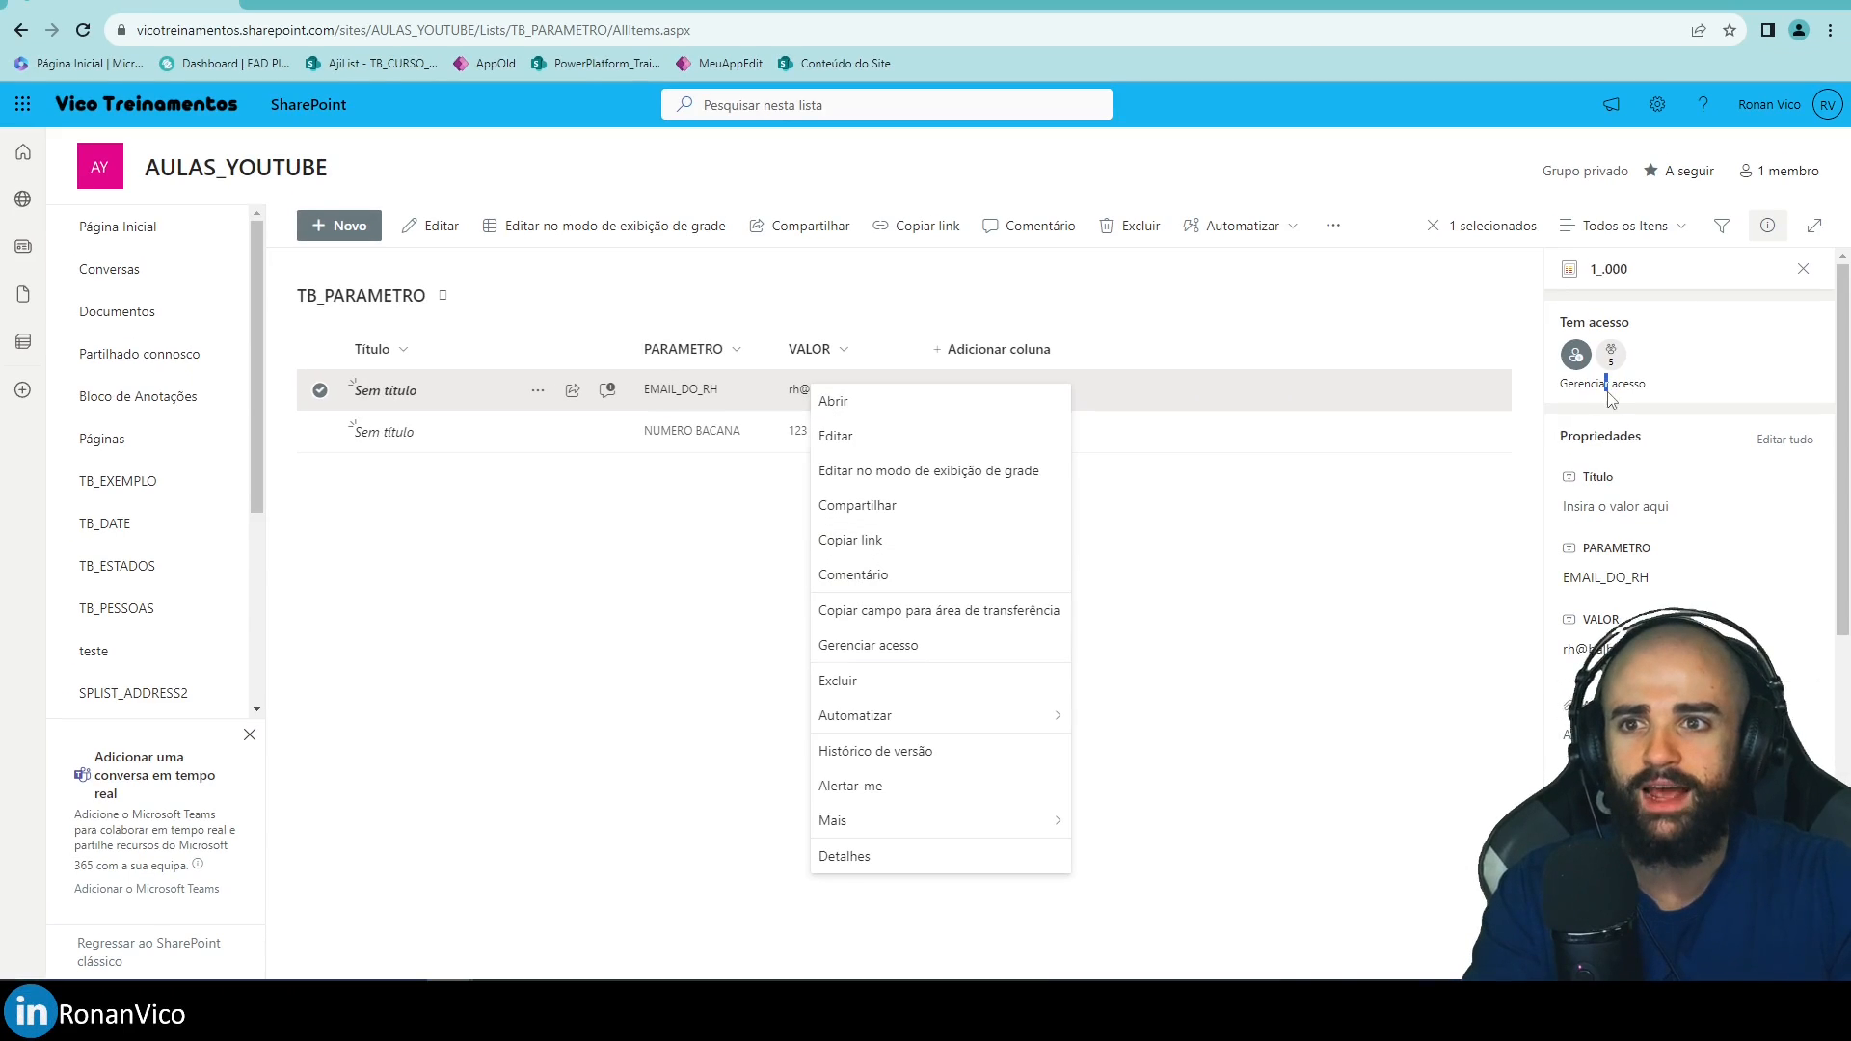
{"action": "left_click", "coordinate": [1609, 385]}
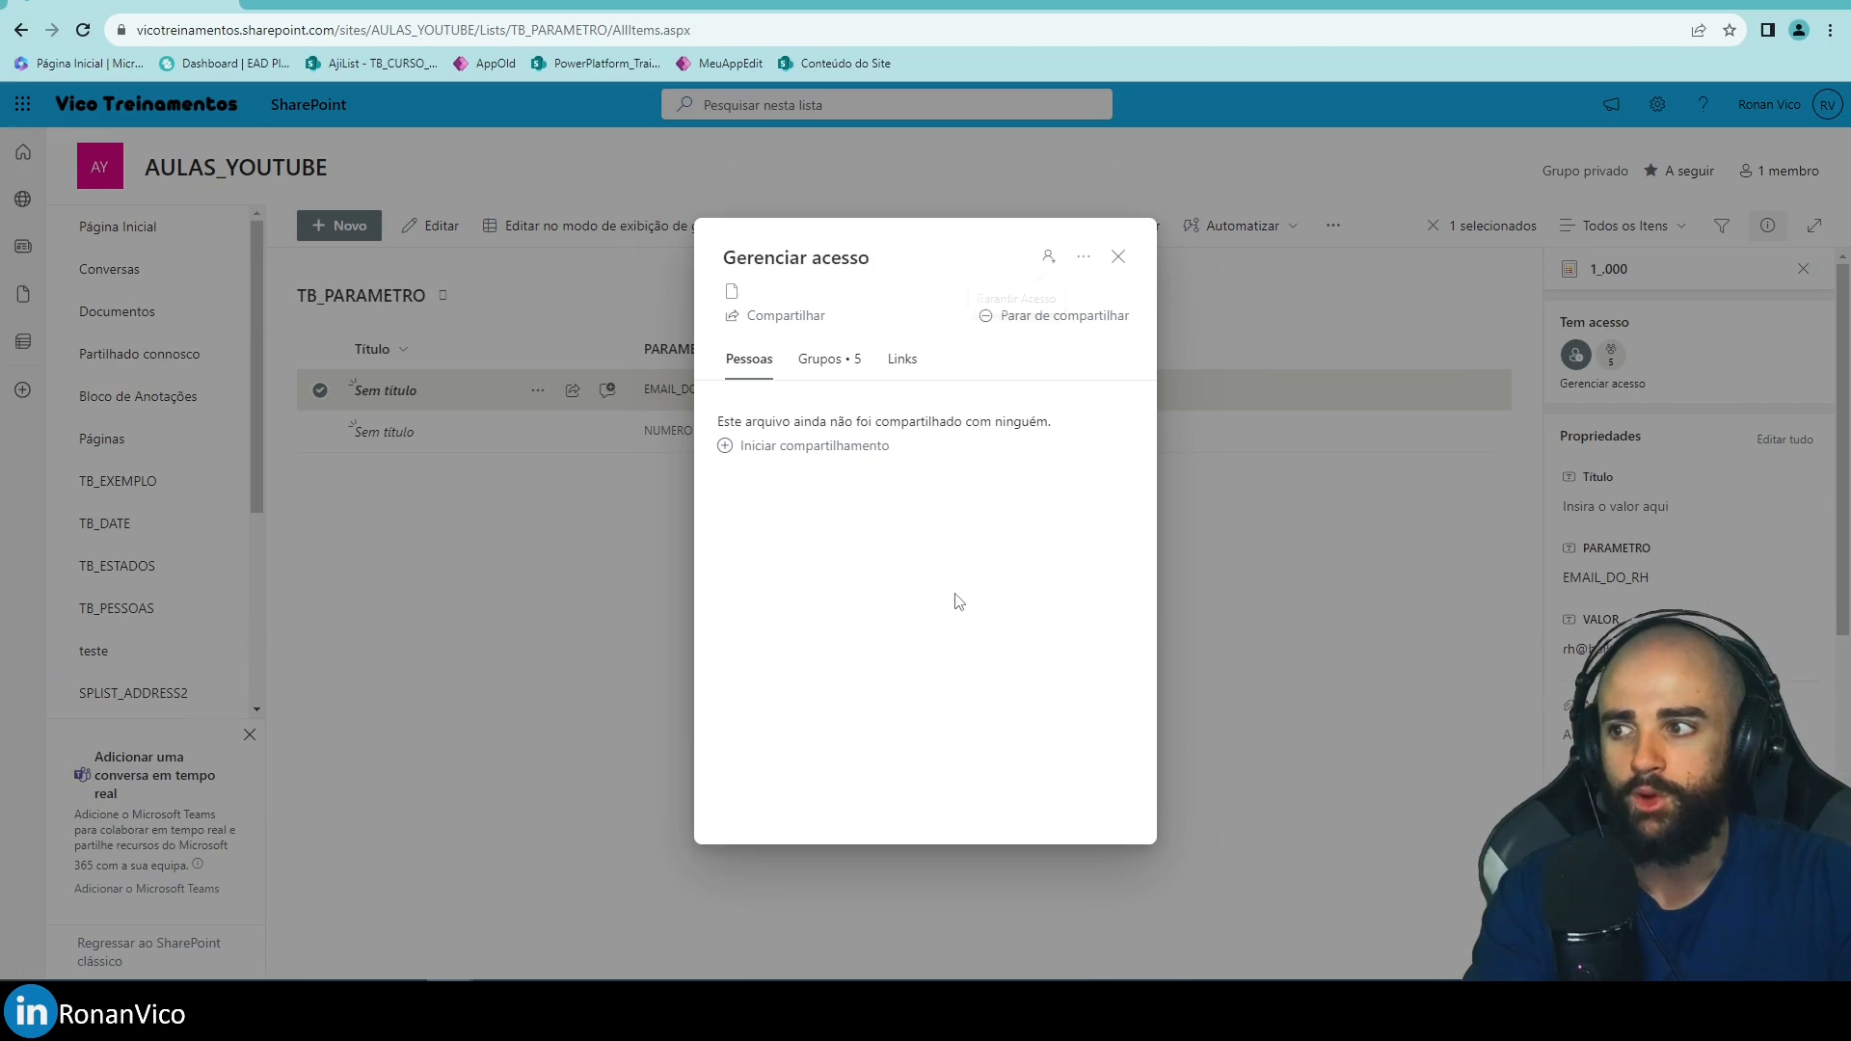
{"action": "left_click", "coordinate": [861, 359]}
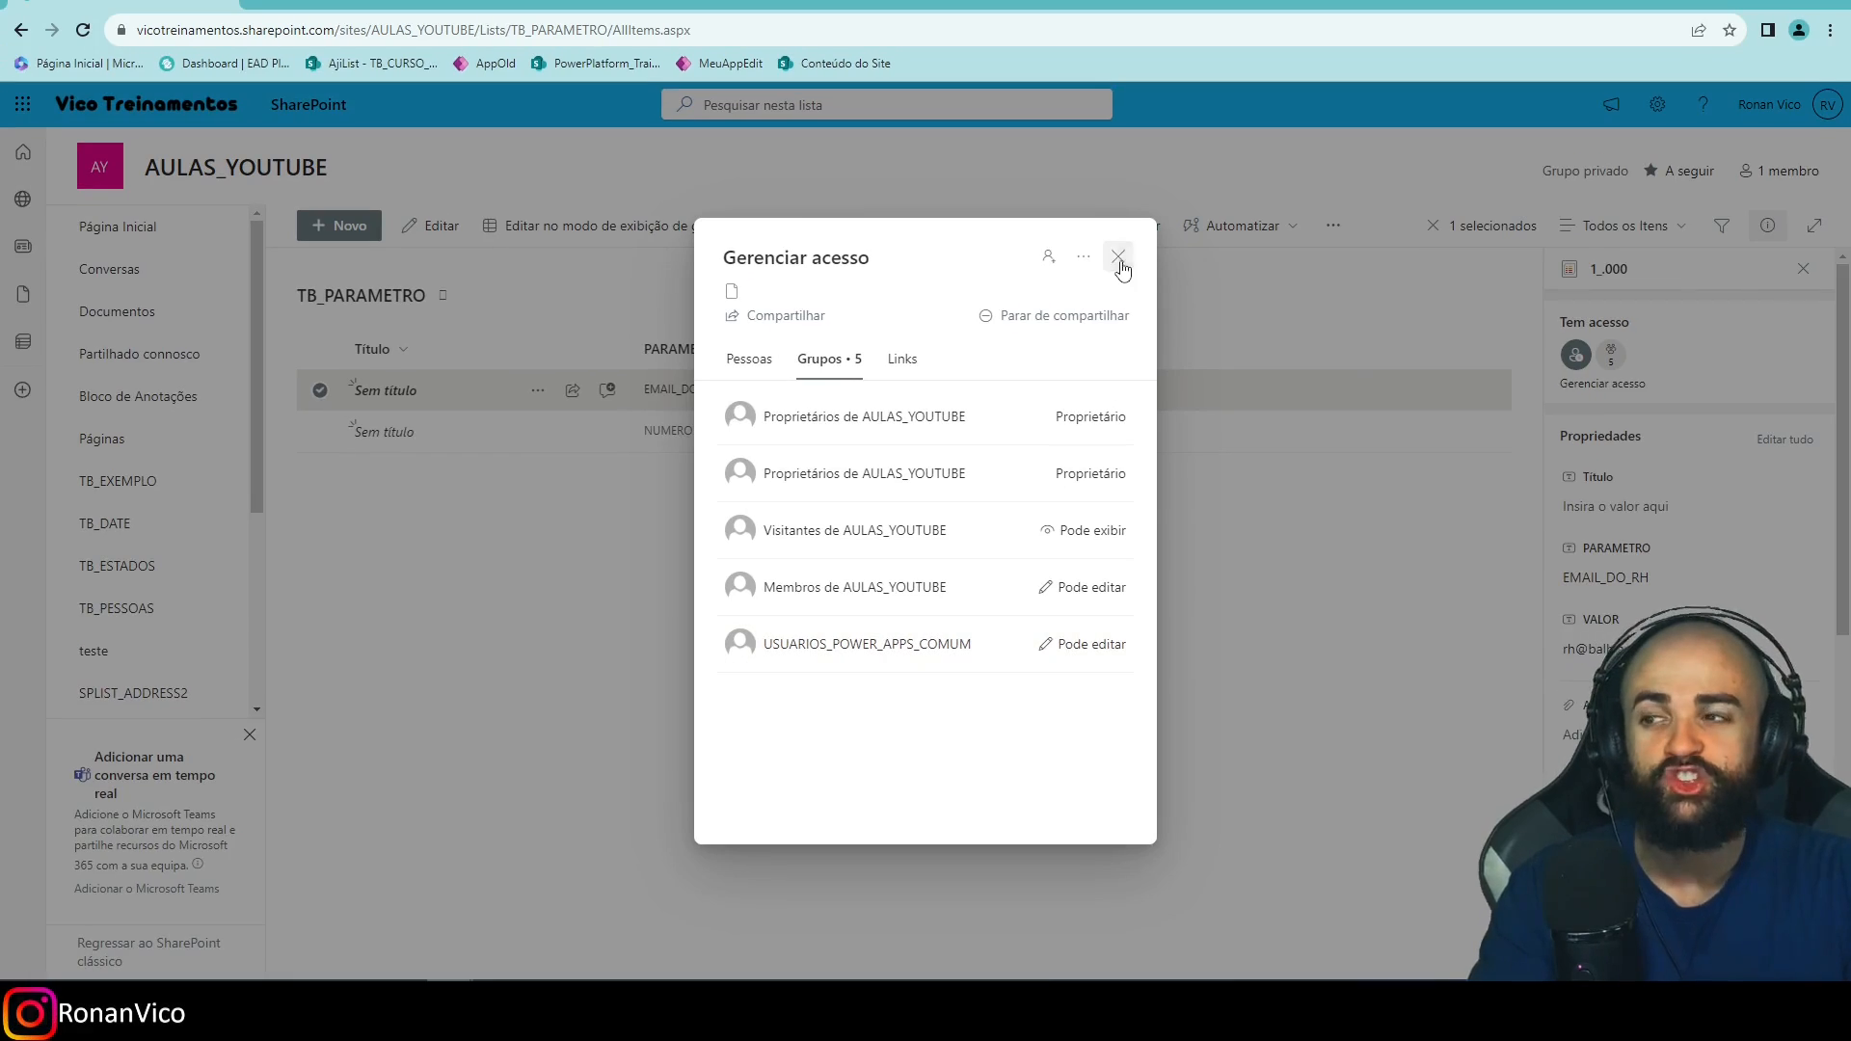
{"action": "left_click", "coordinate": [1117, 257]}
{"action": "left_click", "coordinate": [820, 431]}
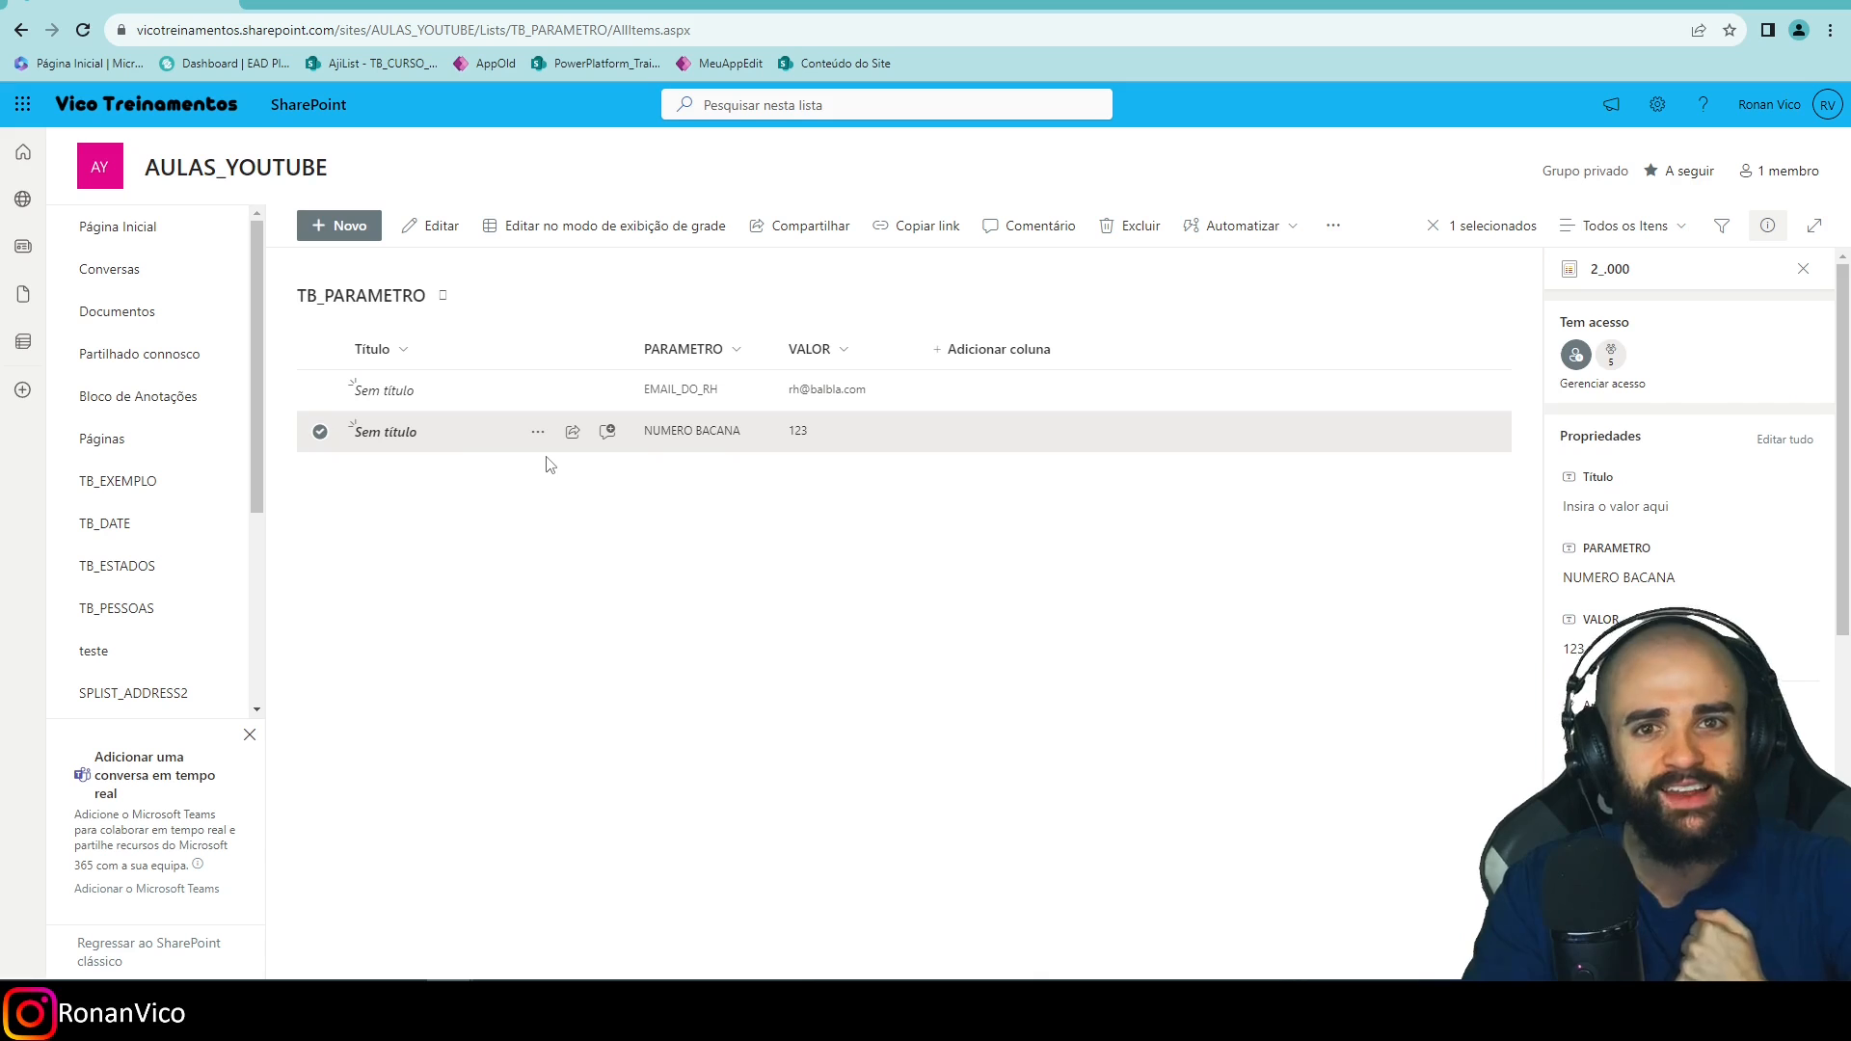
{"action": "left_click", "coordinate": [1581, 388]}
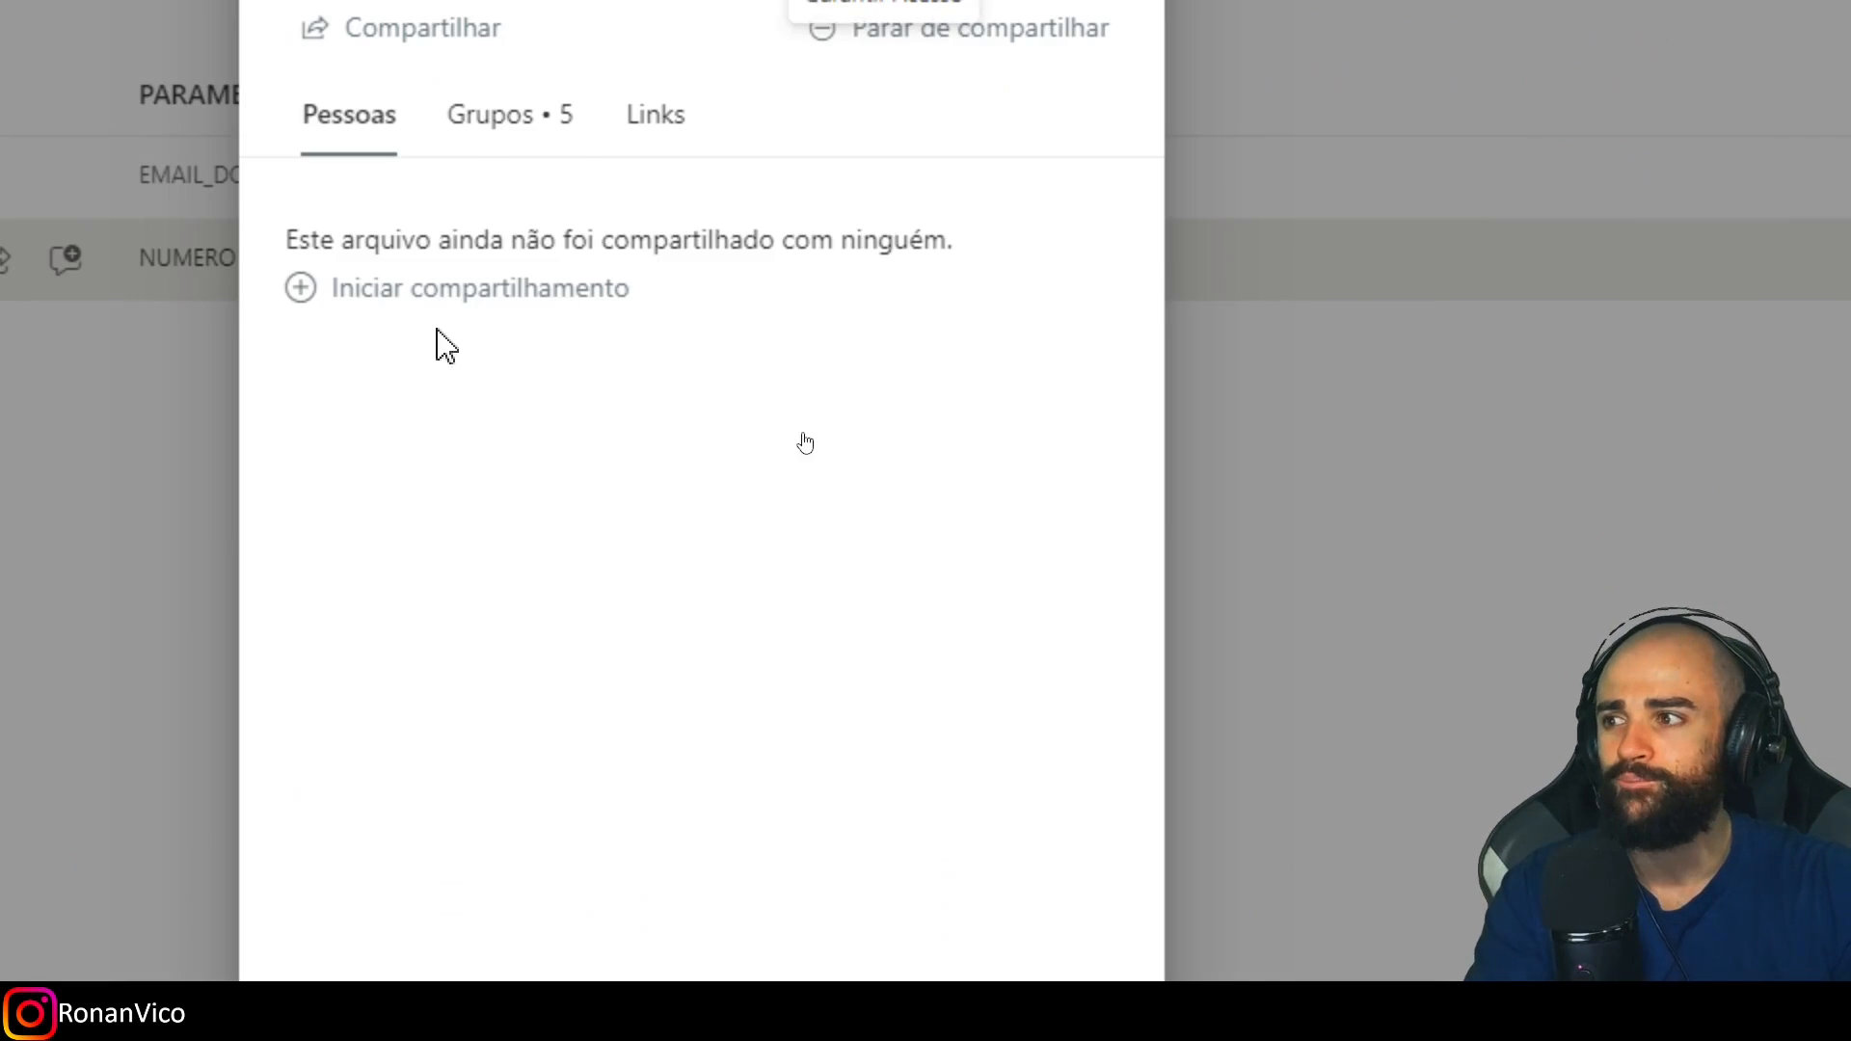
{"action": "left_click", "coordinate": [496, 364]}
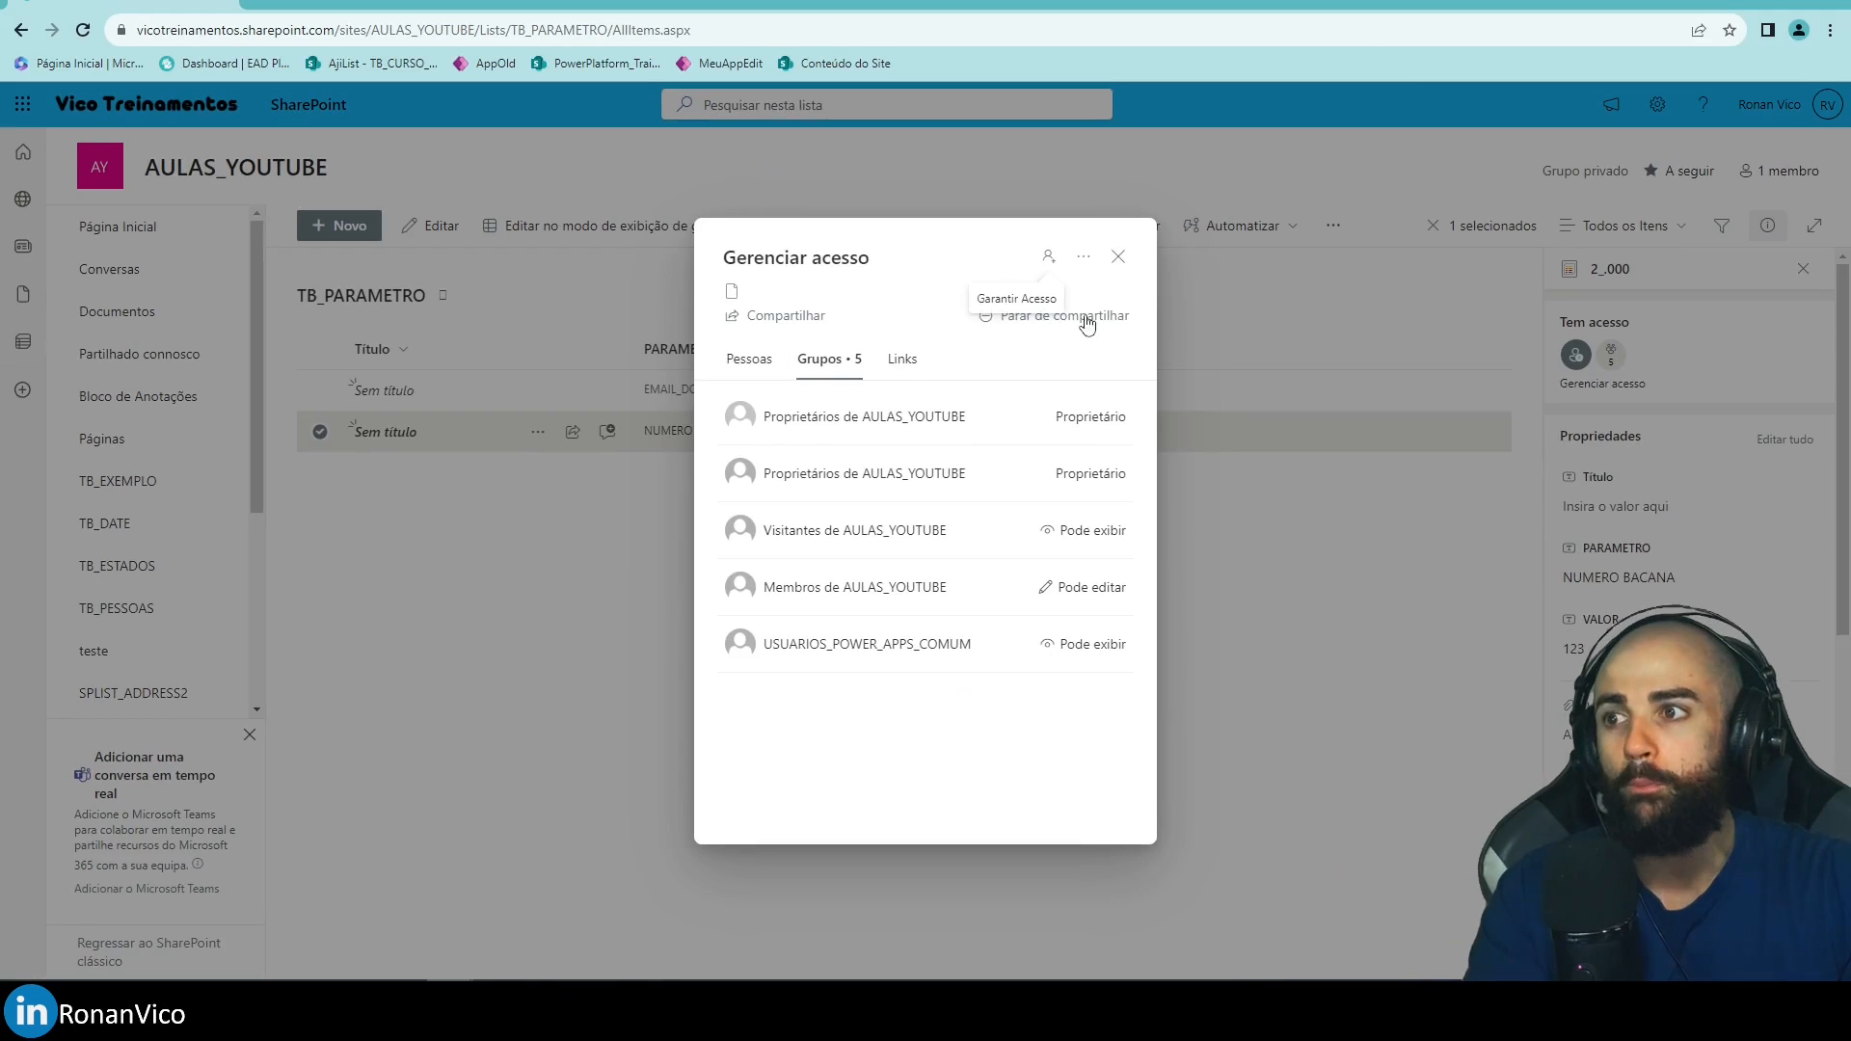
{"action": "left_click", "coordinate": [1118, 256]}
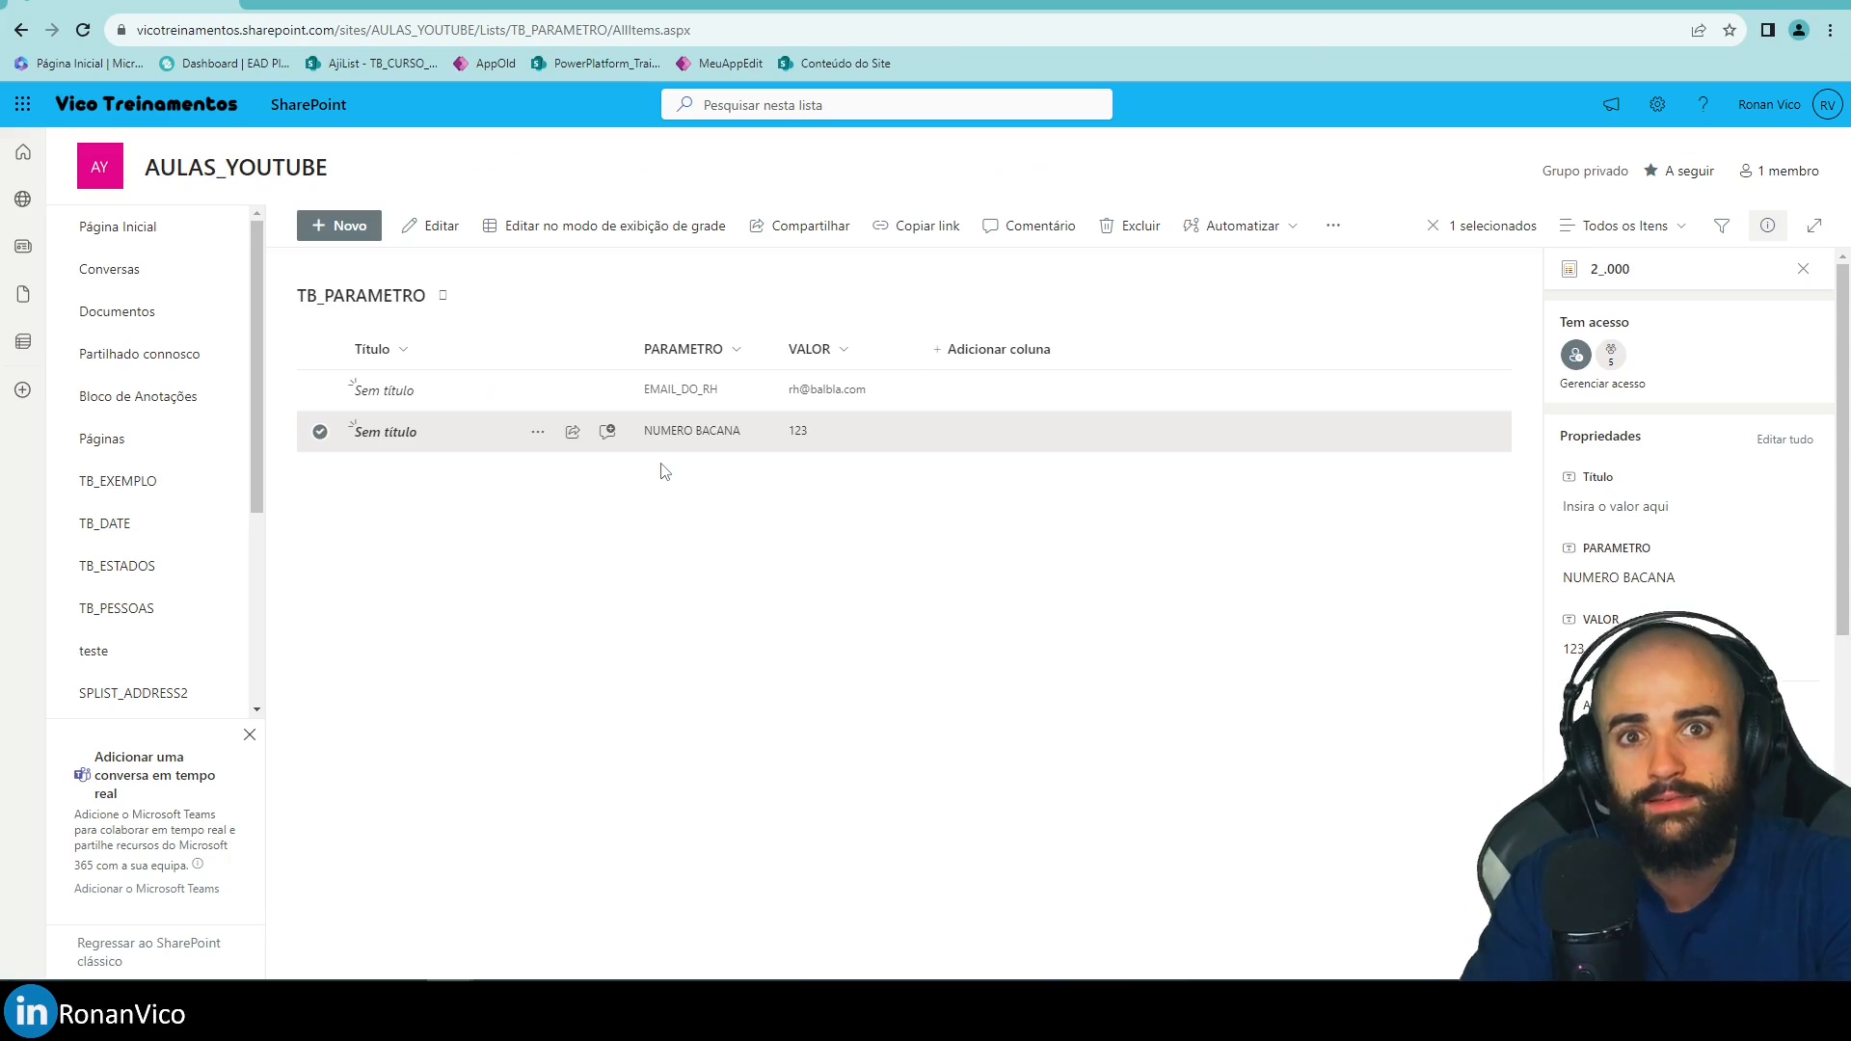
{"action": "left_click_drag", "start_coordinate": [28, 75], "coordinate": [1664, 740]}
{"action": "mouse_move", "coordinate": [284, 196]}
{"action": "left_mouse_down"}
{"action": "mouse_move", "coordinate": [688, 451]}
{"action": "mouse_move", "coordinate": [1739, 727]}
{"action": "left_mouse_up"}
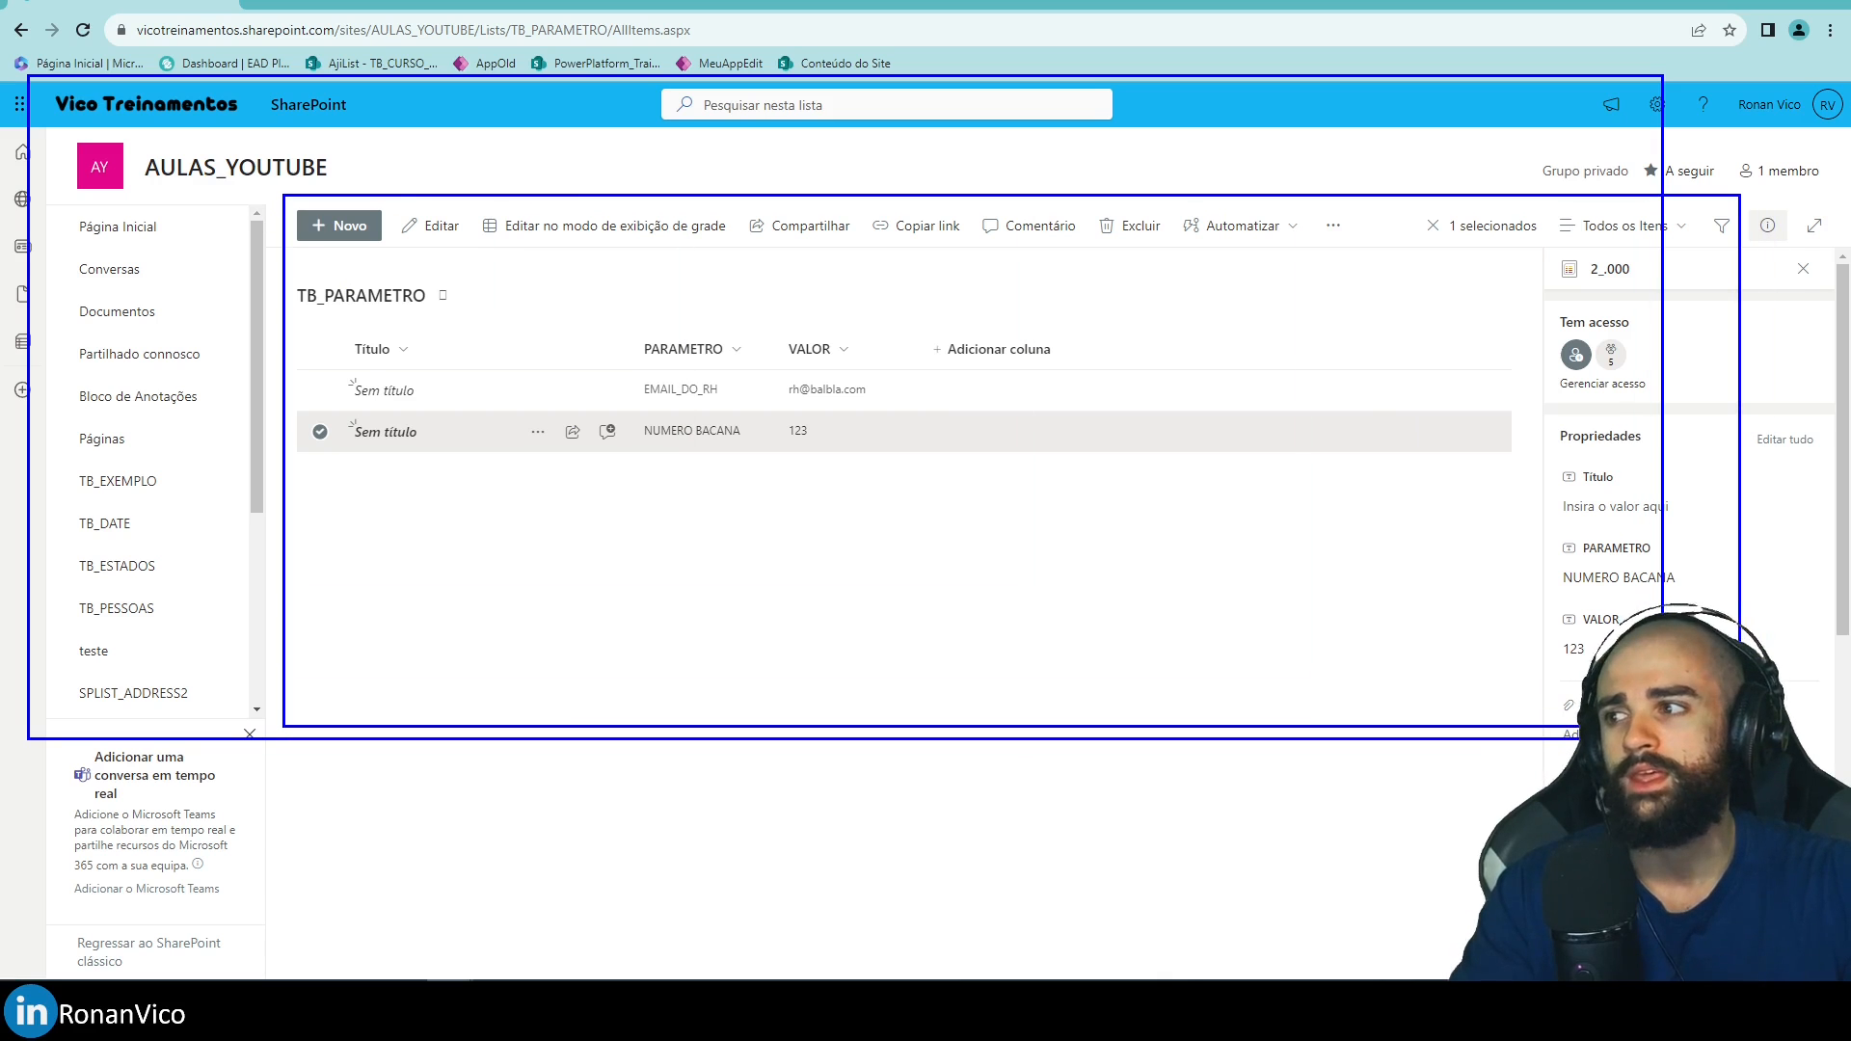
{"action": "left_click_drag", "start_coordinate": [319, 411], "coordinate": [1250, 489]}
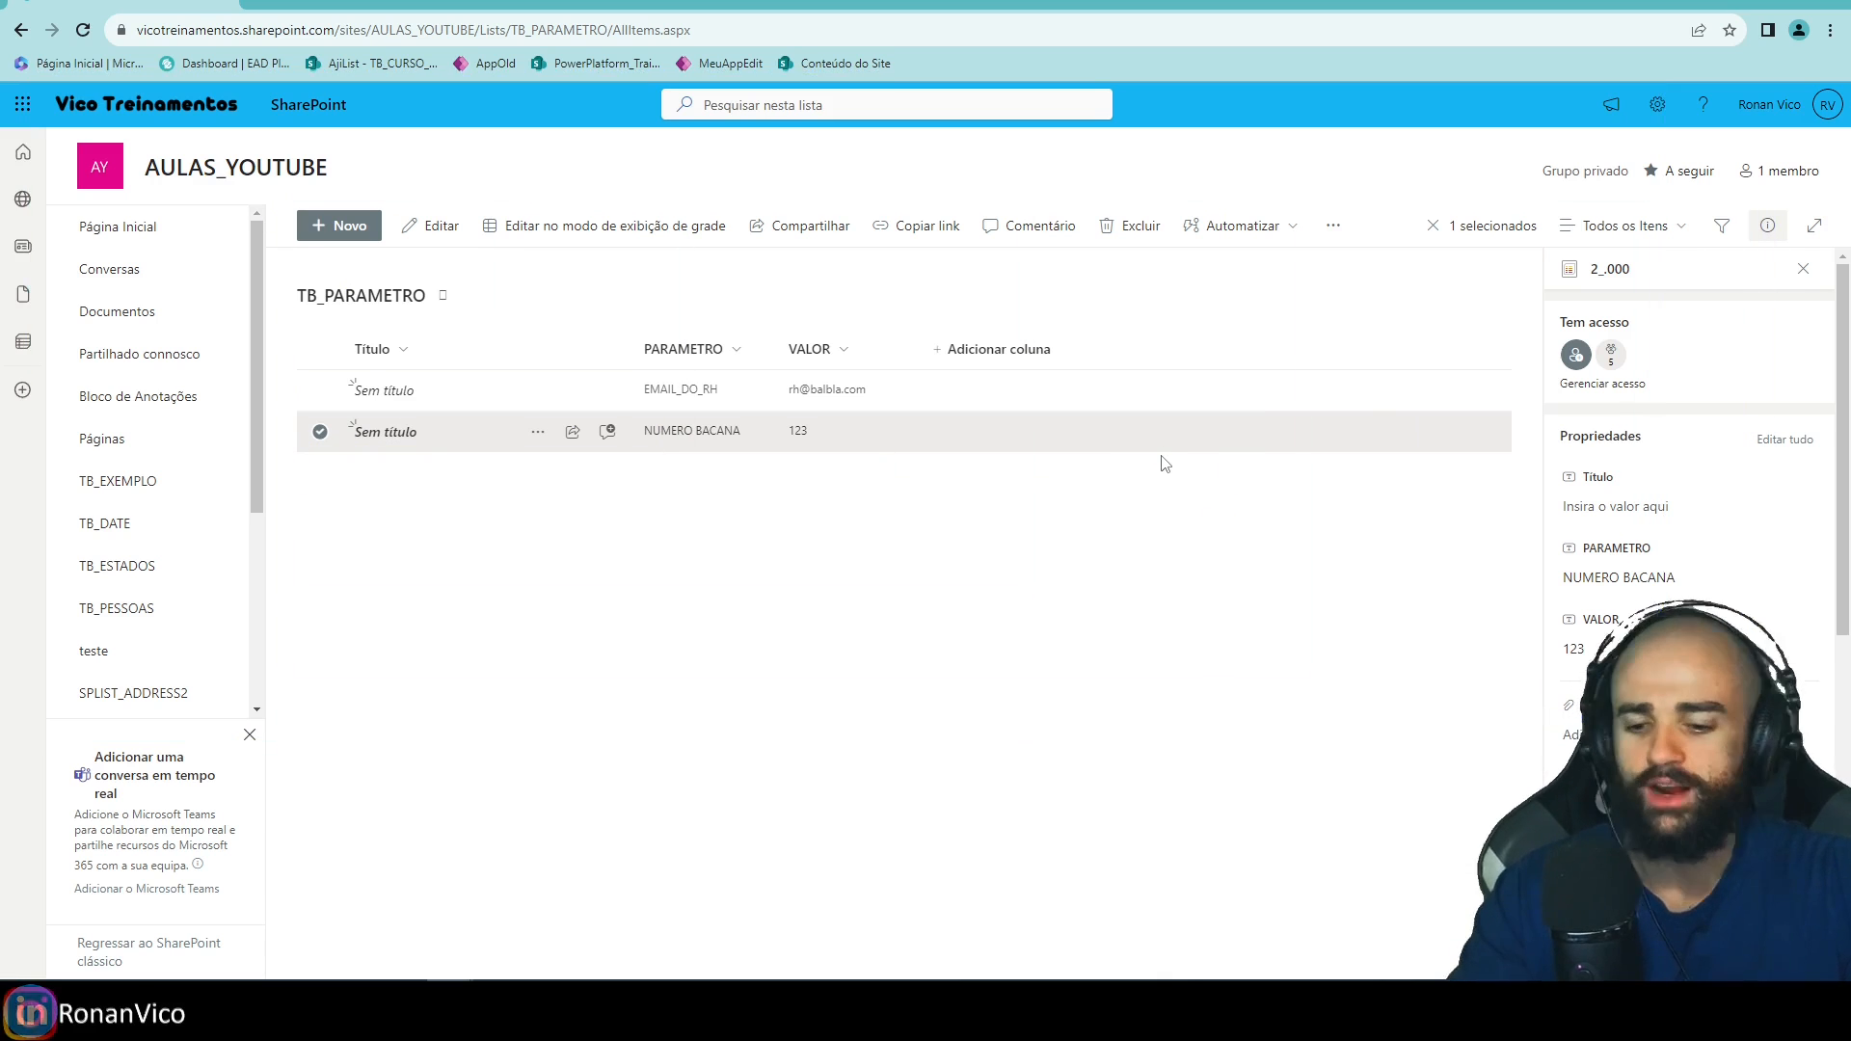
{"action": "left_click_drag", "start_coordinate": [94, 154], "coordinate": [1670, 808]}
{"action": "mouse_move", "coordinate": [260, 252]}
{"action": "left_mouse_down"}
{"action": "mouse_move", "coordinate": [1514, 718]}
{"action": "mouse_move", "coordinate": [1558, 760]}
{"action": "left_mouse_up"}
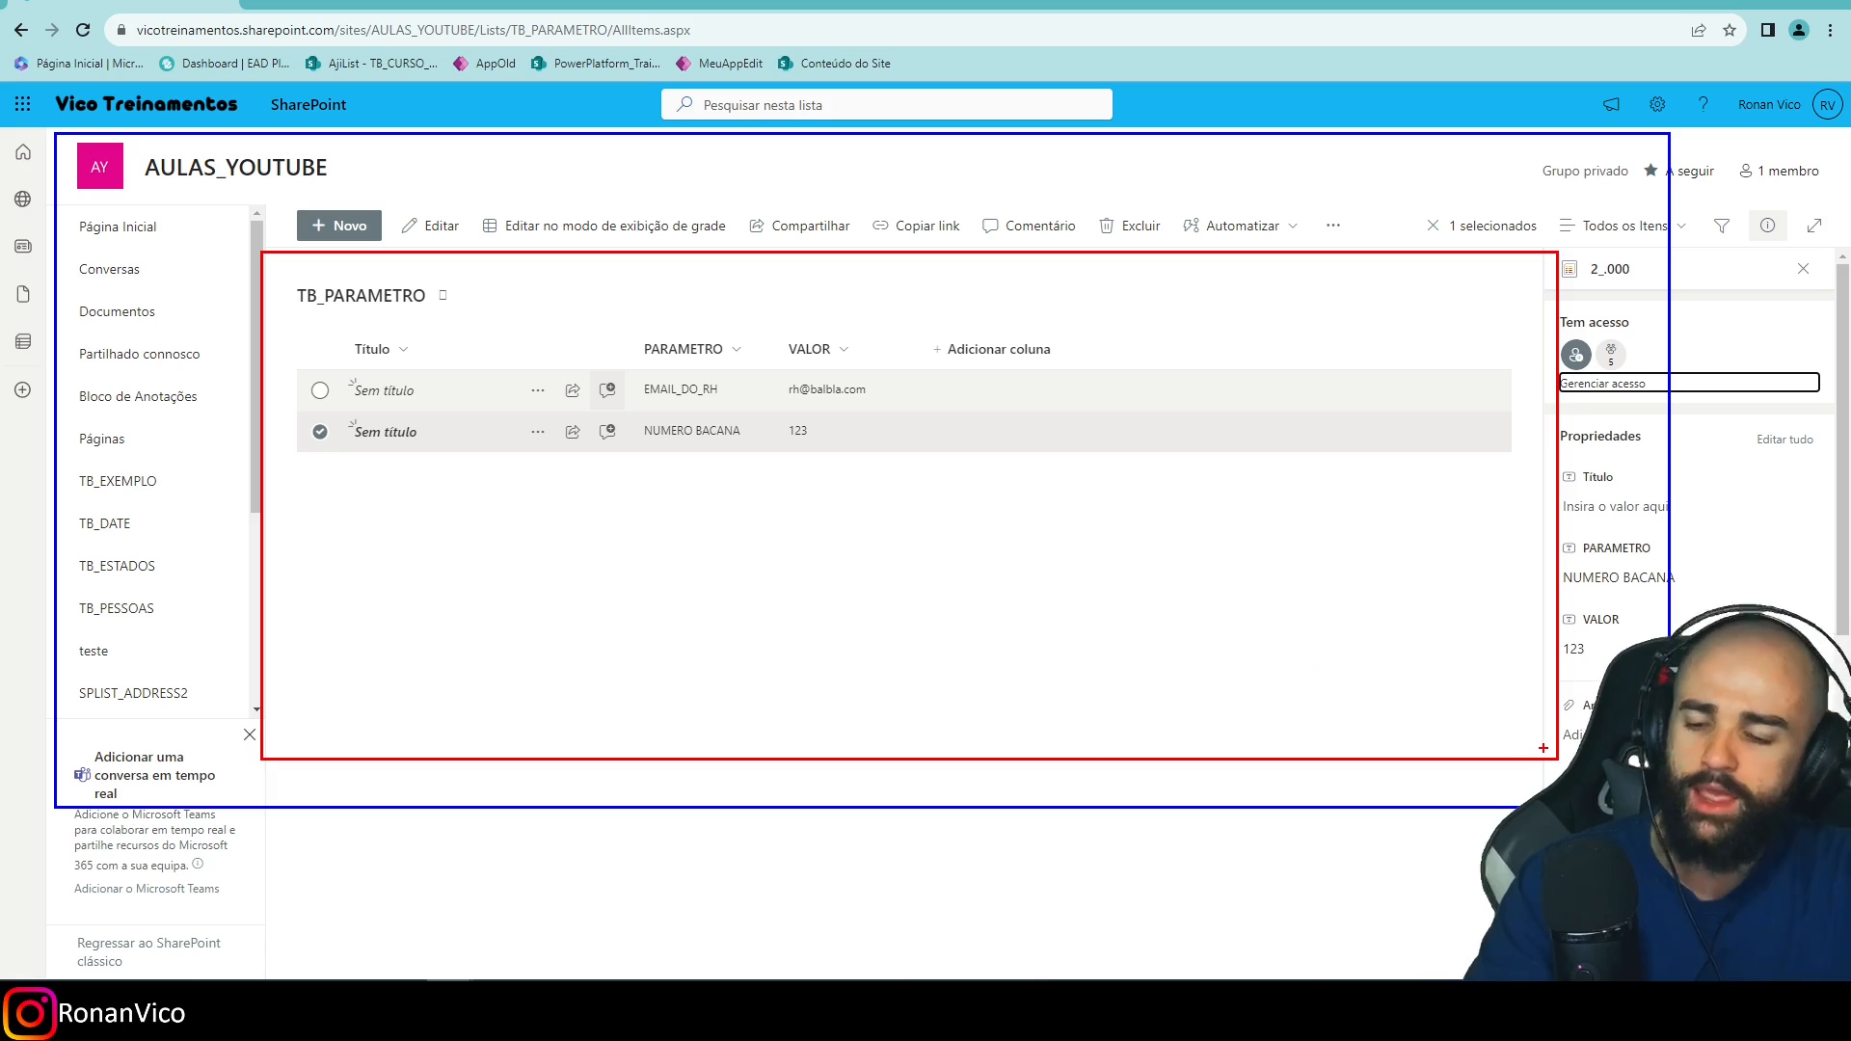
{"action": "left_click_drag", "start_coordinate": [302, 360], "coordinate": [1342, 406]}
{"action": "left_click_drag", "start_coordinate": [291, 409], "coordinate": [1363, 453]}
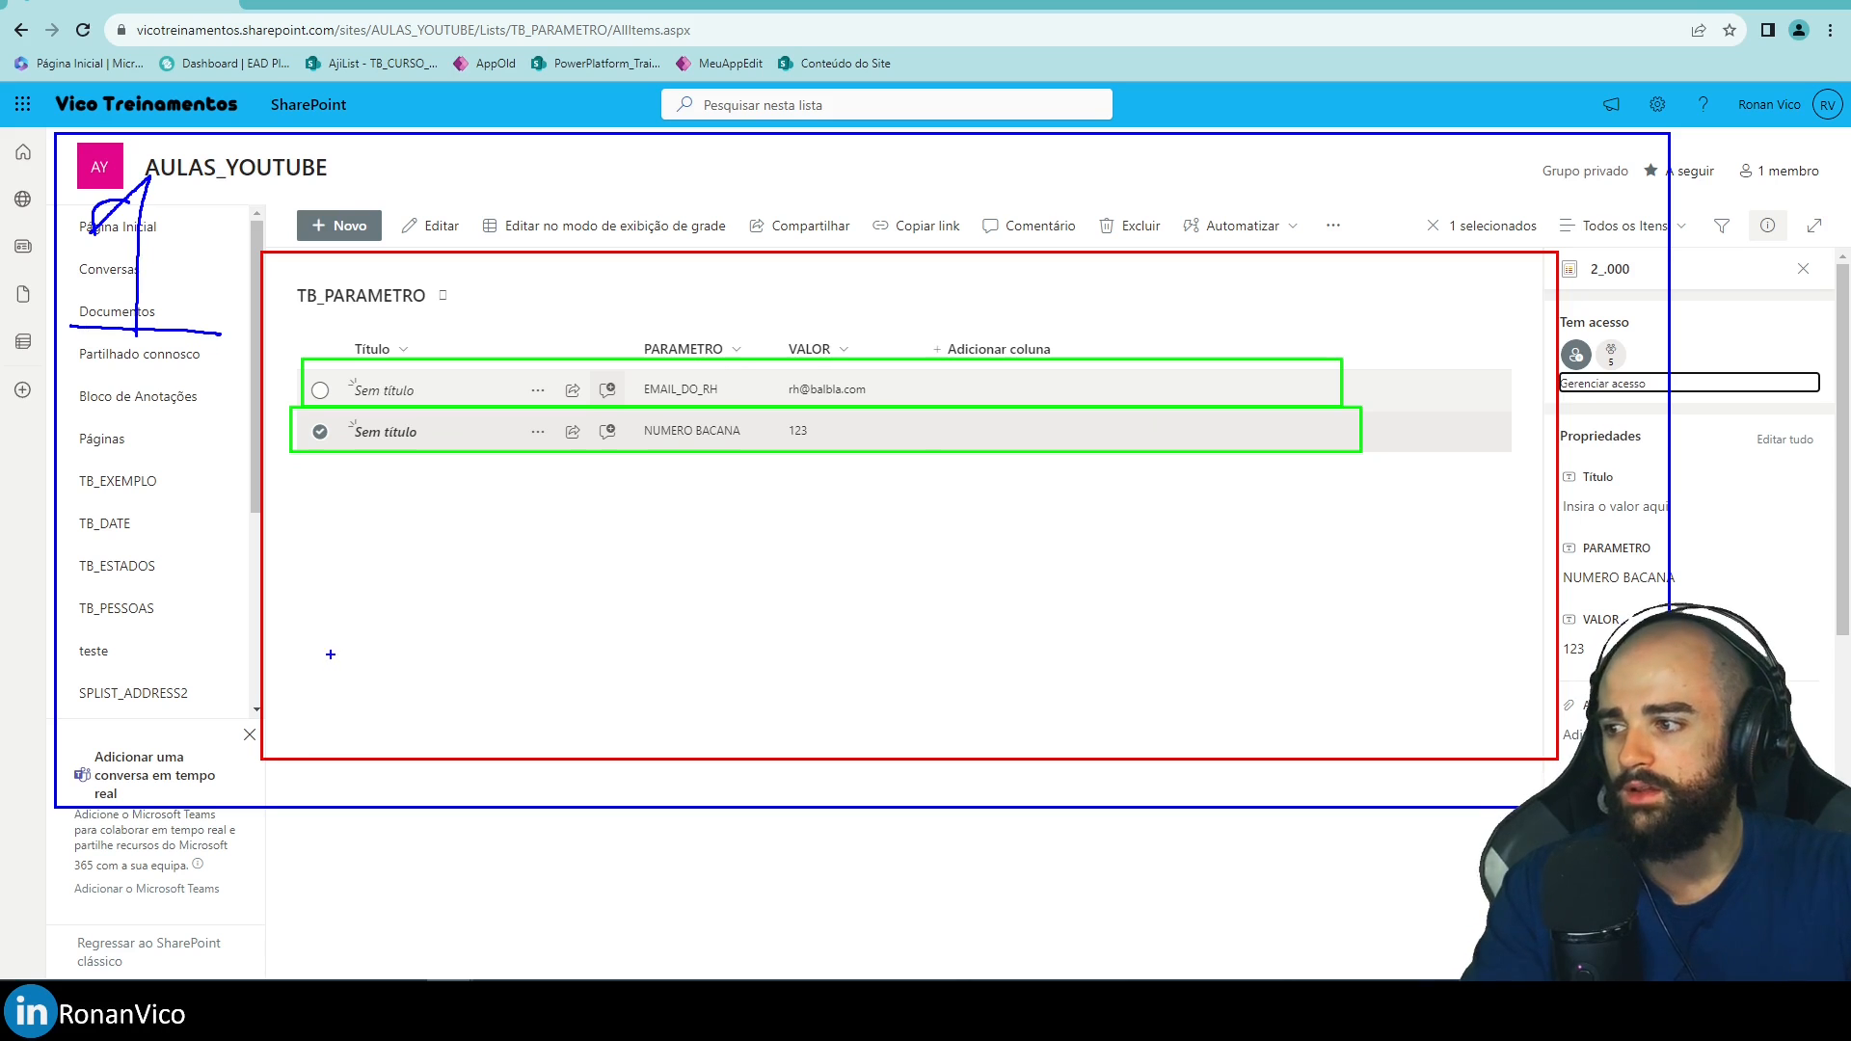
{"action": "left_click_drag", "start_coordinate": [302, 652], "coordinate": [445, 714]}
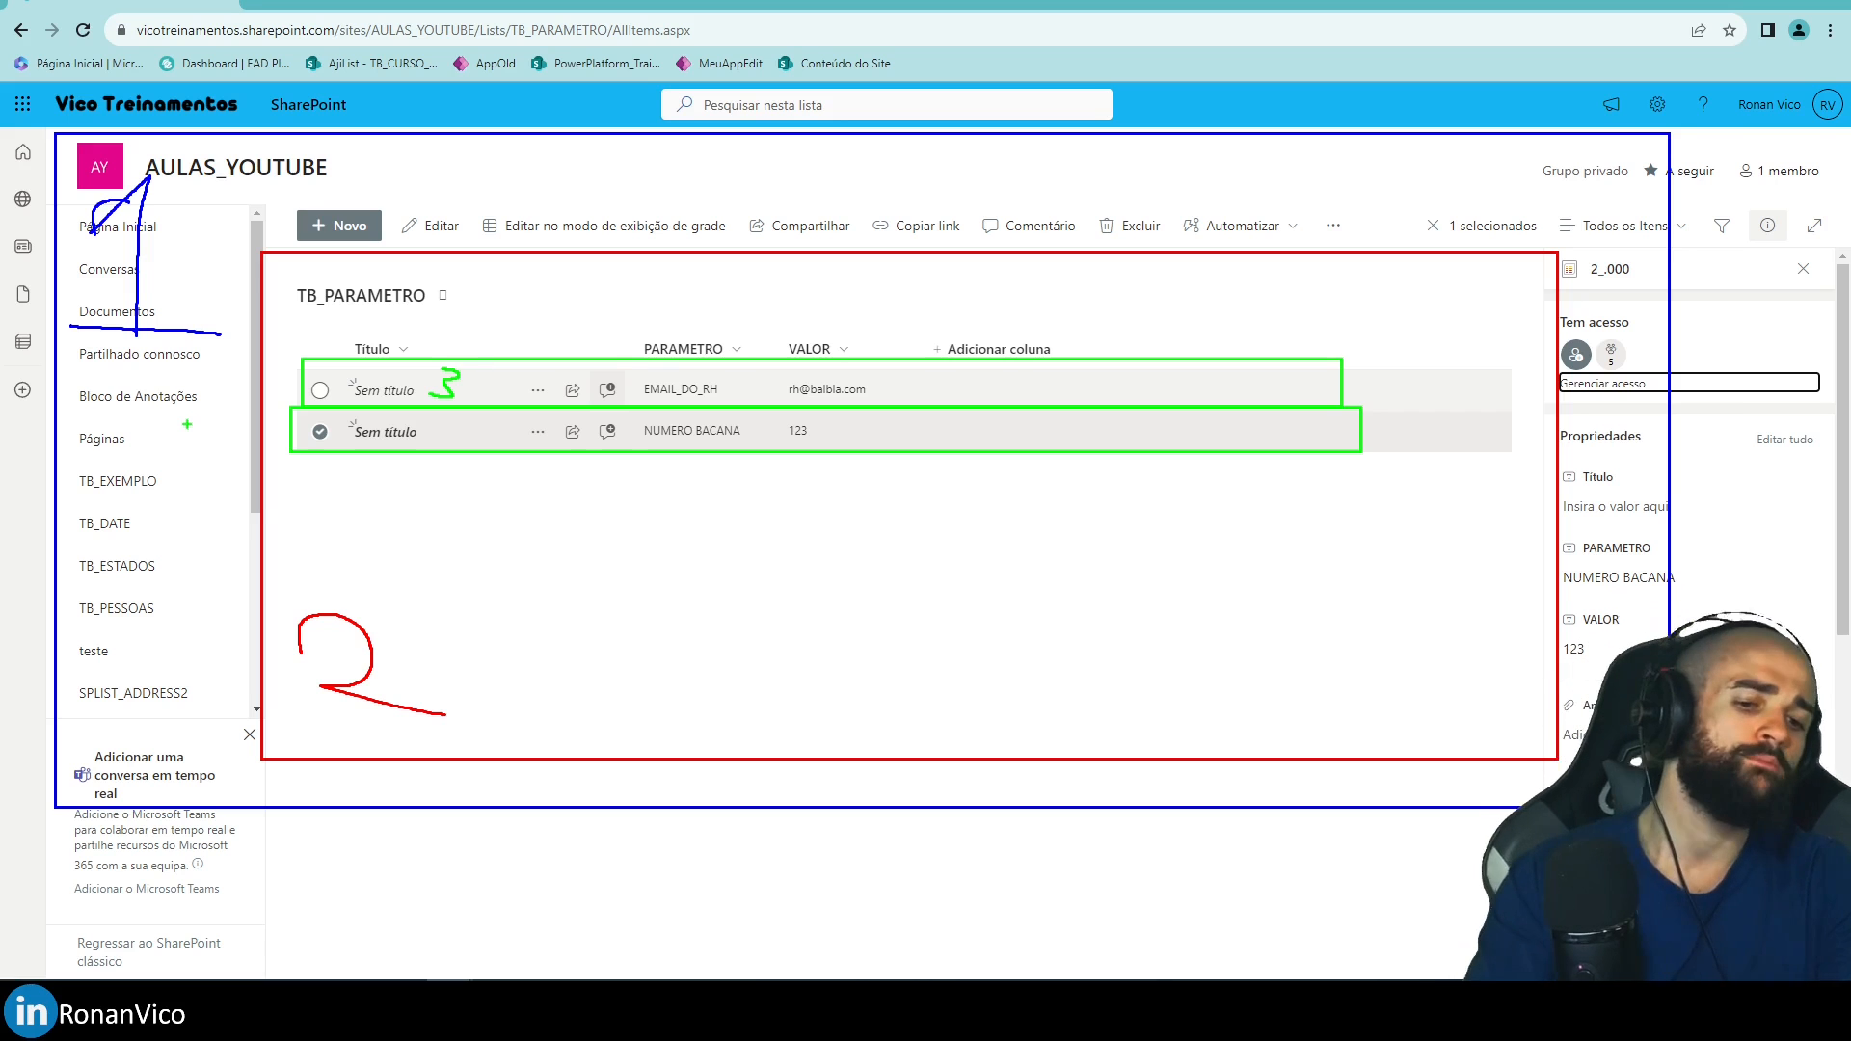
{"action": "key", "text": "Escape"}
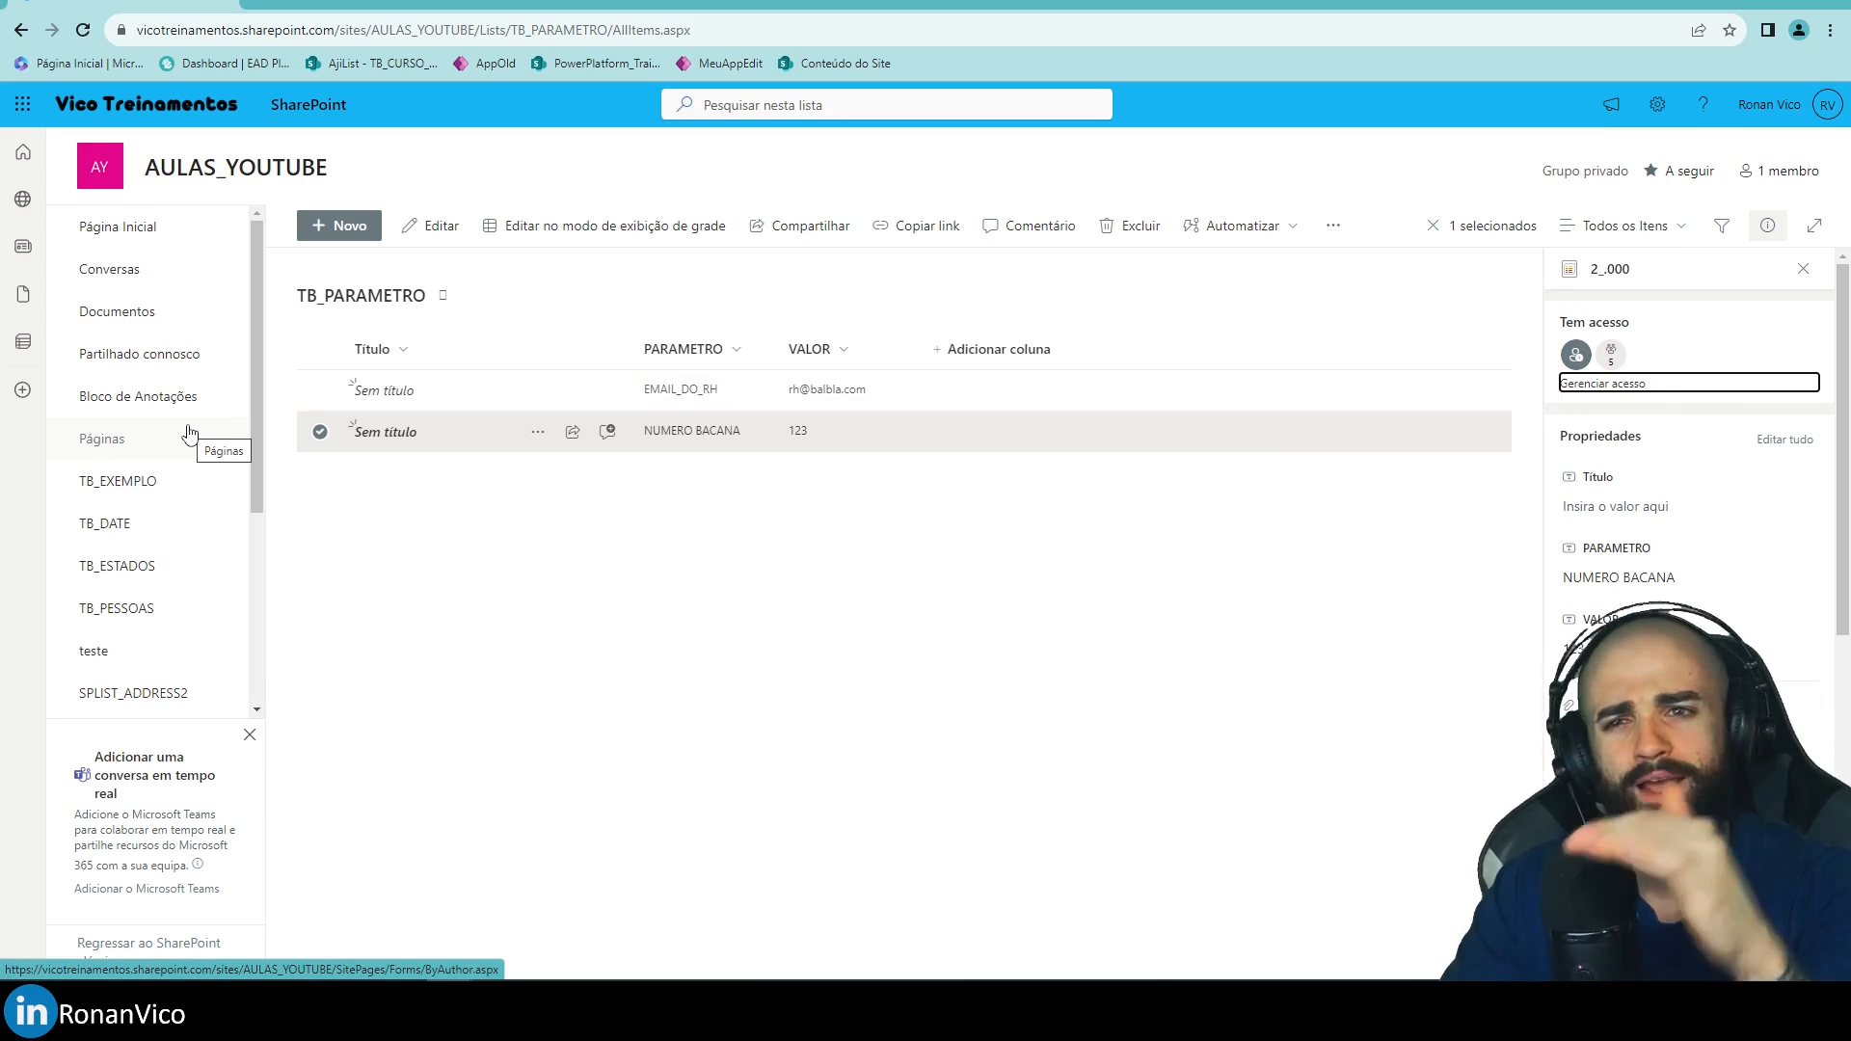